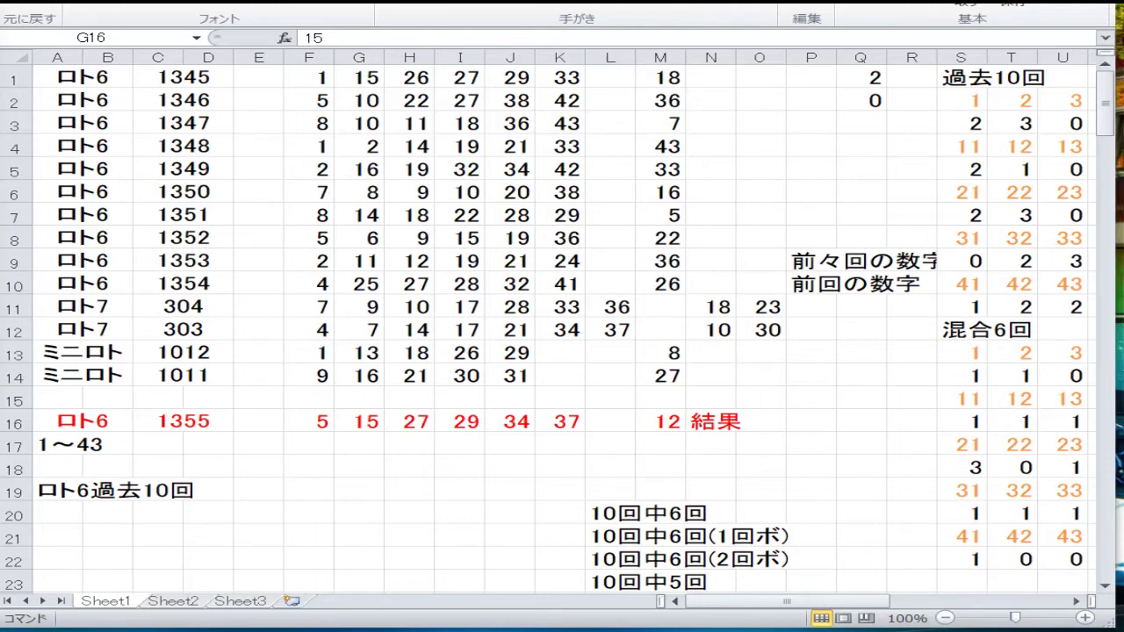
{"action": "left_click", "coordinate": [373, 415]}
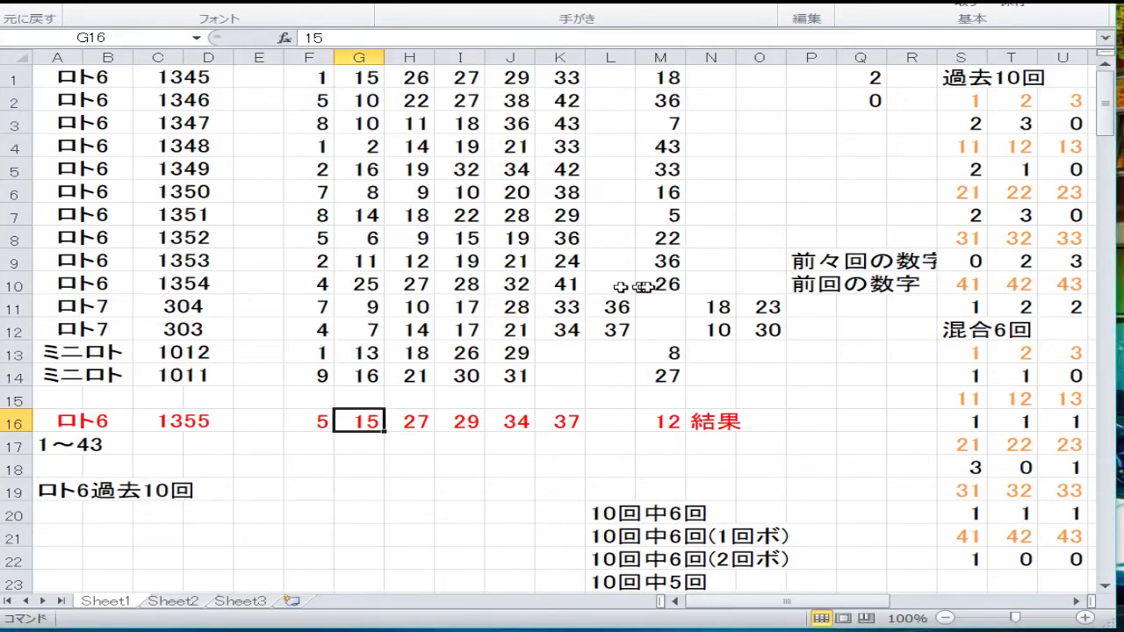
{"action": "left_click_drag", "start_coordinate": [648, 284], "coordinate": [108, 98]}
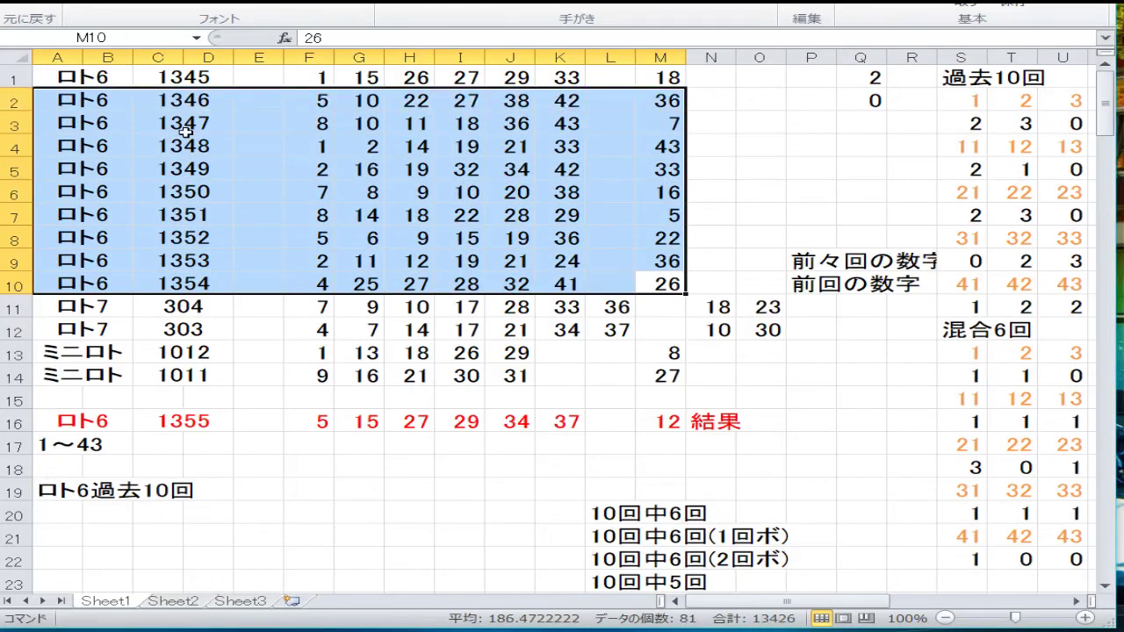
{"action": "right_click", "coordinate": [186, 130]}
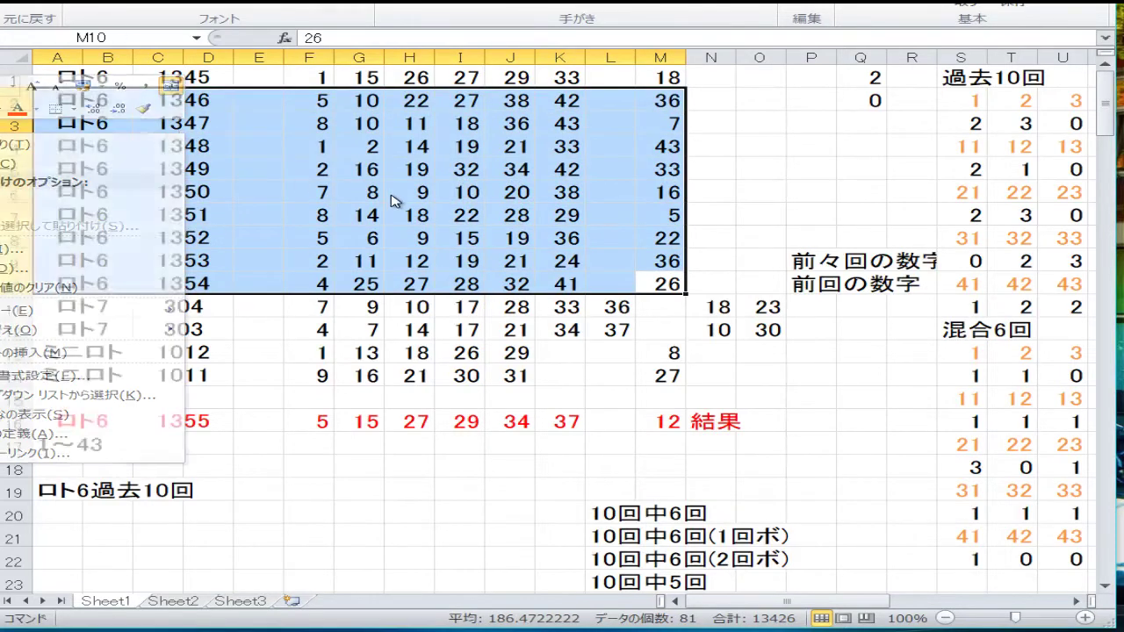
{"action": "left_click", "coordinate": [371, 223]}
Step: Shift the ロト6 draw data up one row by copying C2:M10 and pasting its values starting at C1, replacing the existing contents
{"action": "left_click_drag", "start_coordinate": [650, 284], "coordinate": [184, 102]}
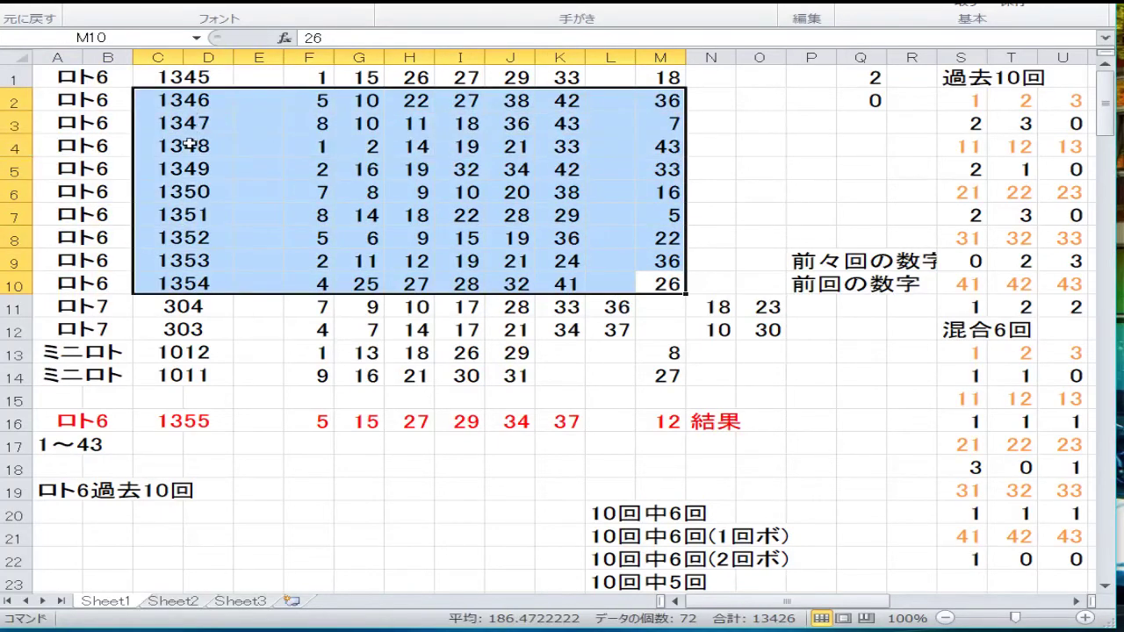
{"action": "right_click", "coordinate": [184, 144]}
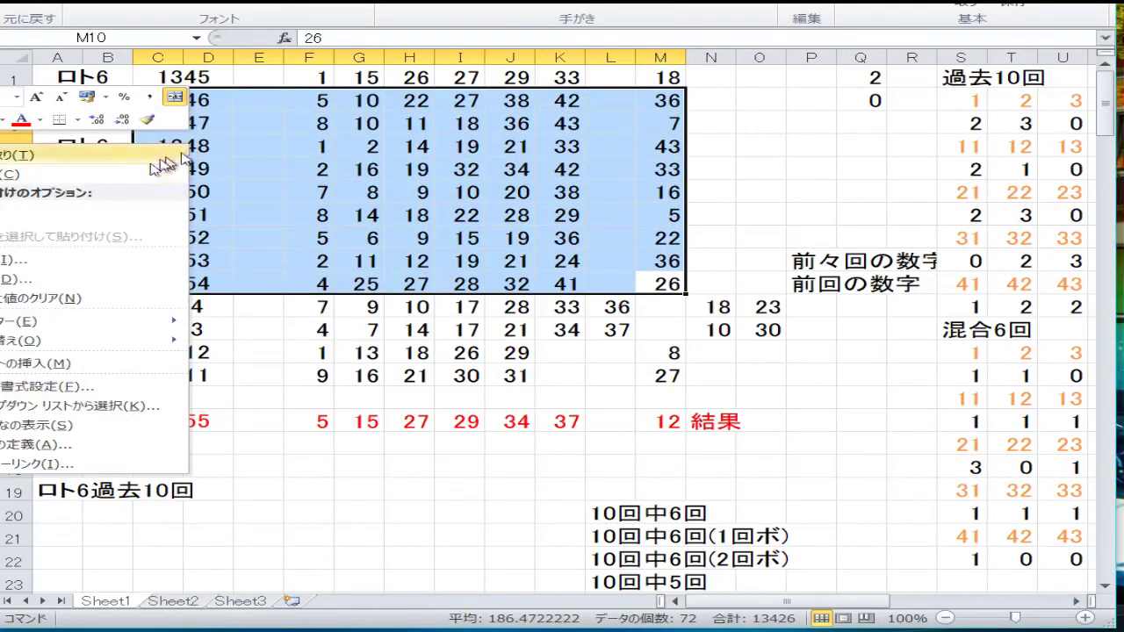
{"action": "left_click", "coordinate": [96, 173]}
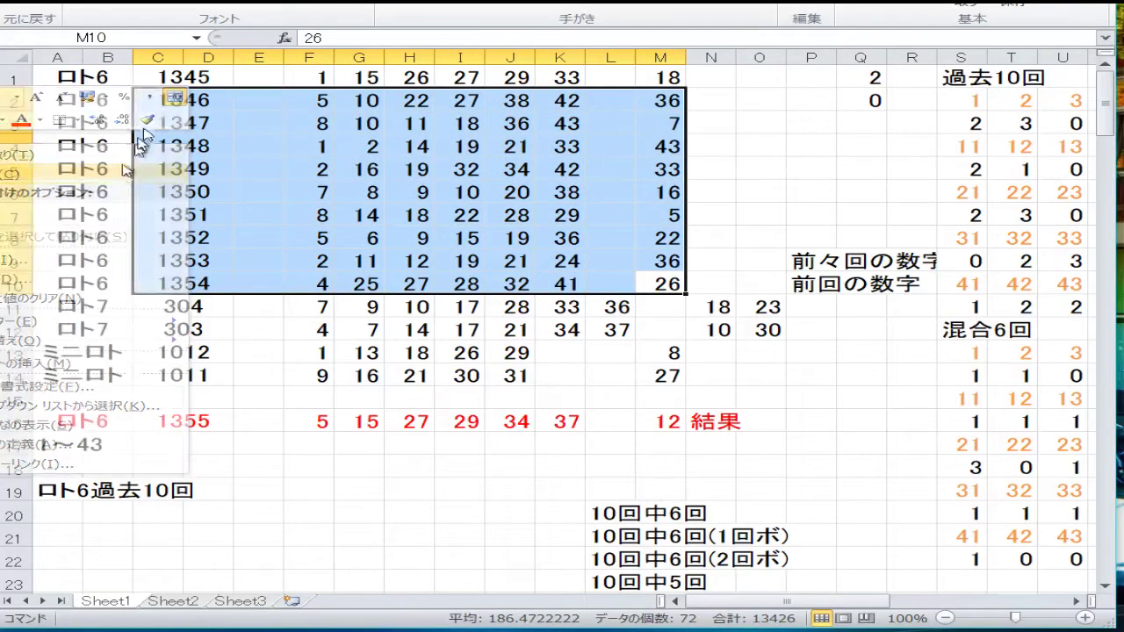
{"action": "right_click", "coordinate": [180, 79]}
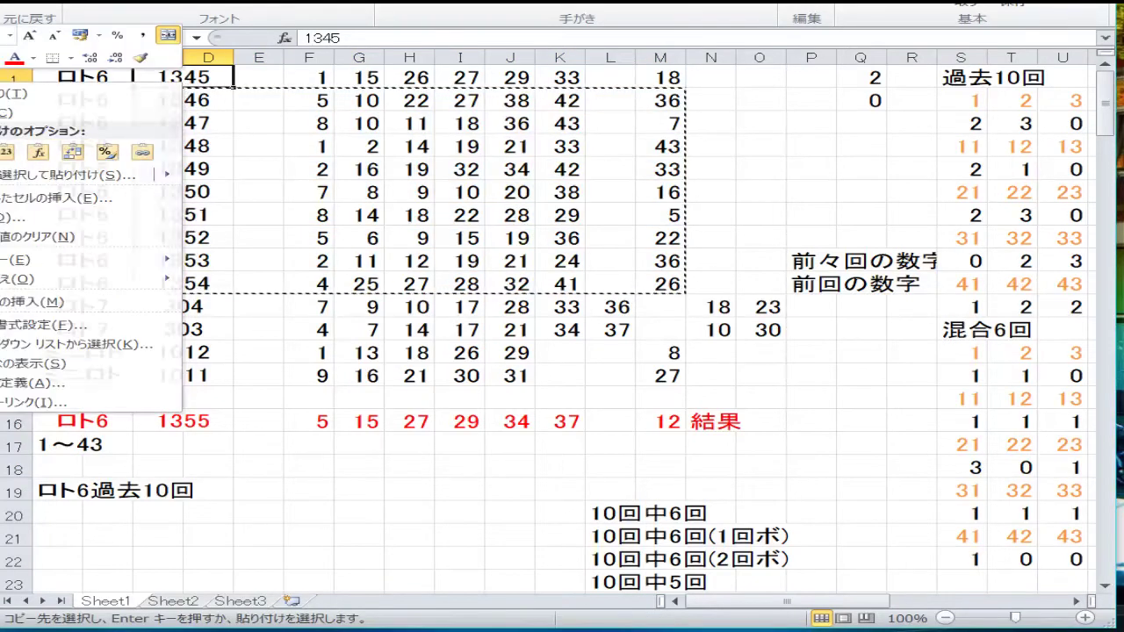
{"action": "left_click", "coordinate": [7, 151]}
{"action": "left_click", "coordinate": [167, 322]}
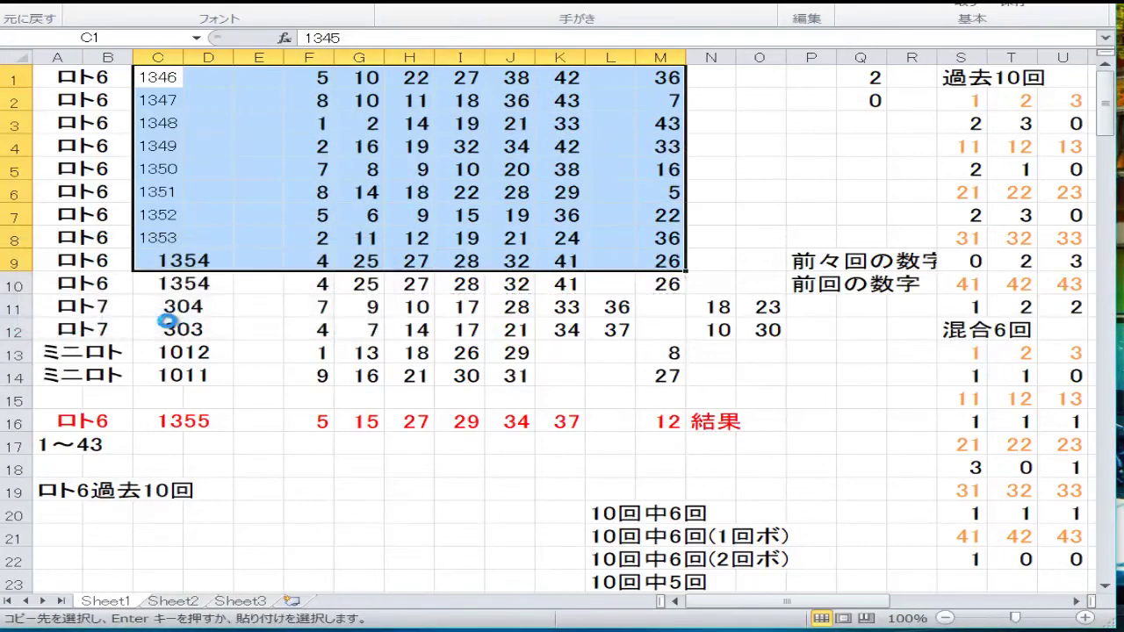
{"action": "left_click", "coordinate": [294, 315]}
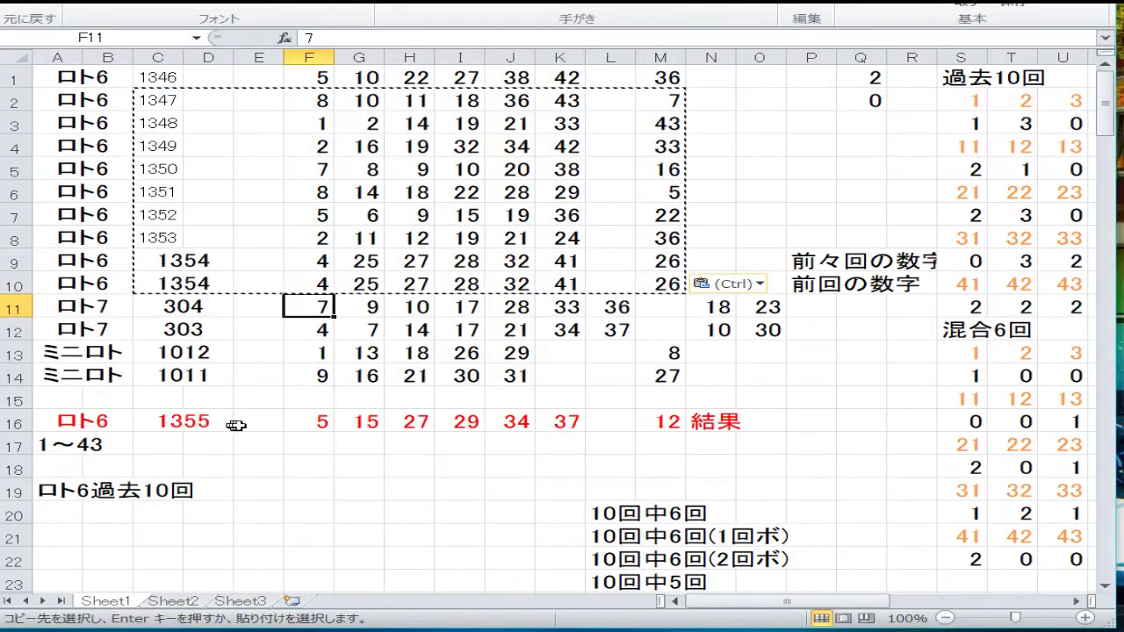
Step: Copy the draw 1355 results from C16:M16 over C10:M10 and make the copied row's text black
{"action": "left_click_drag", "start_coordinate": [237, 424], "coordinate": [652, 417]}
{"action": "right_click", "coordinate": [356, 420]}
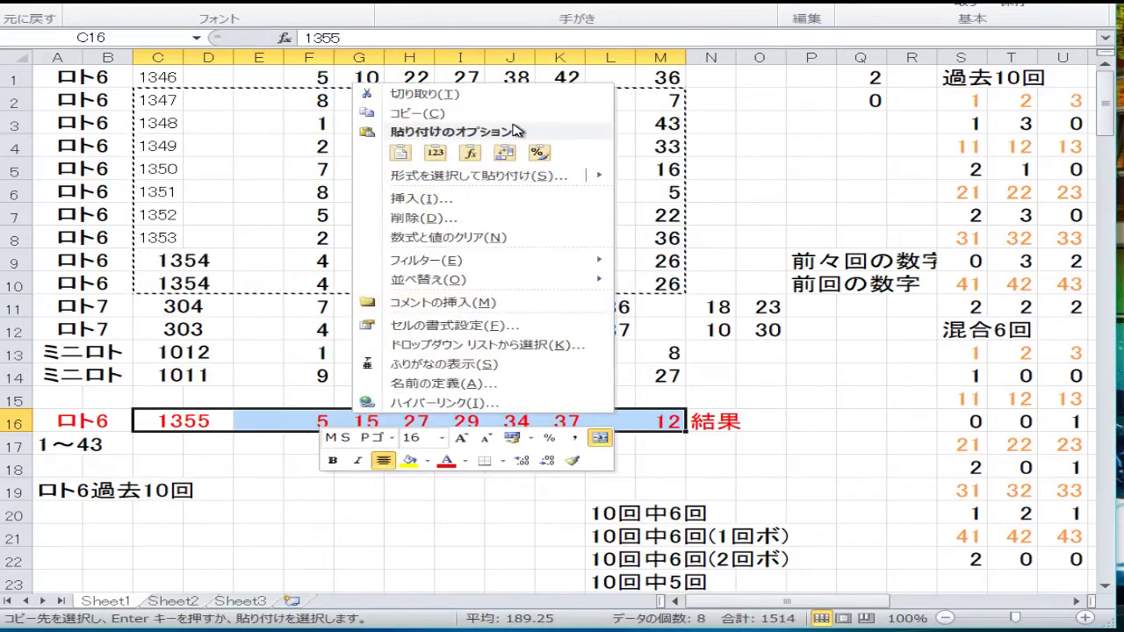
{"action": "left_click", "coordinate": [575, 113]}
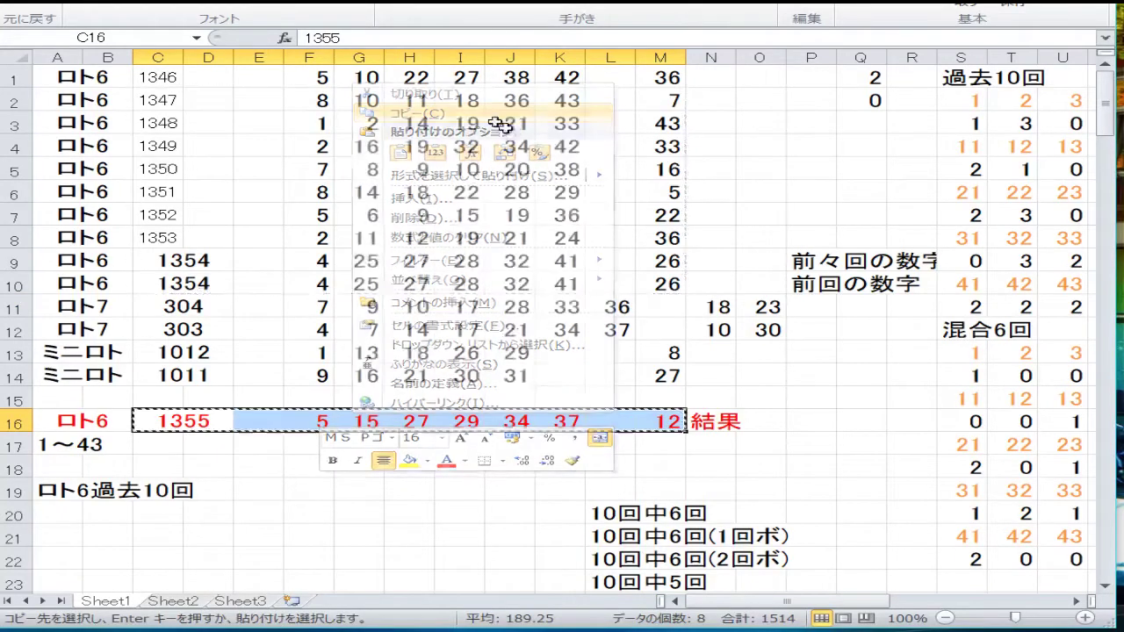
{"action": "left_click", "coordinate": [211, 287]}
{"action": "right_click", "coordinate": [211, 286]}
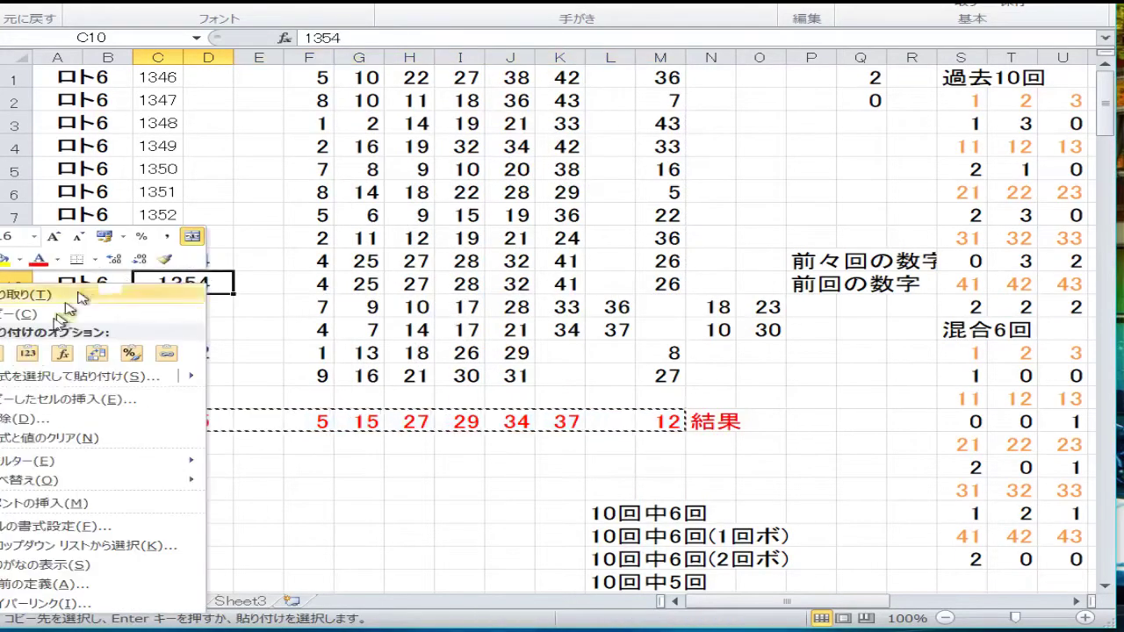
{"action": "left_click", "coordinate": [29, 355]}
{"action": "left_click", "coordinate": [140, 316]}
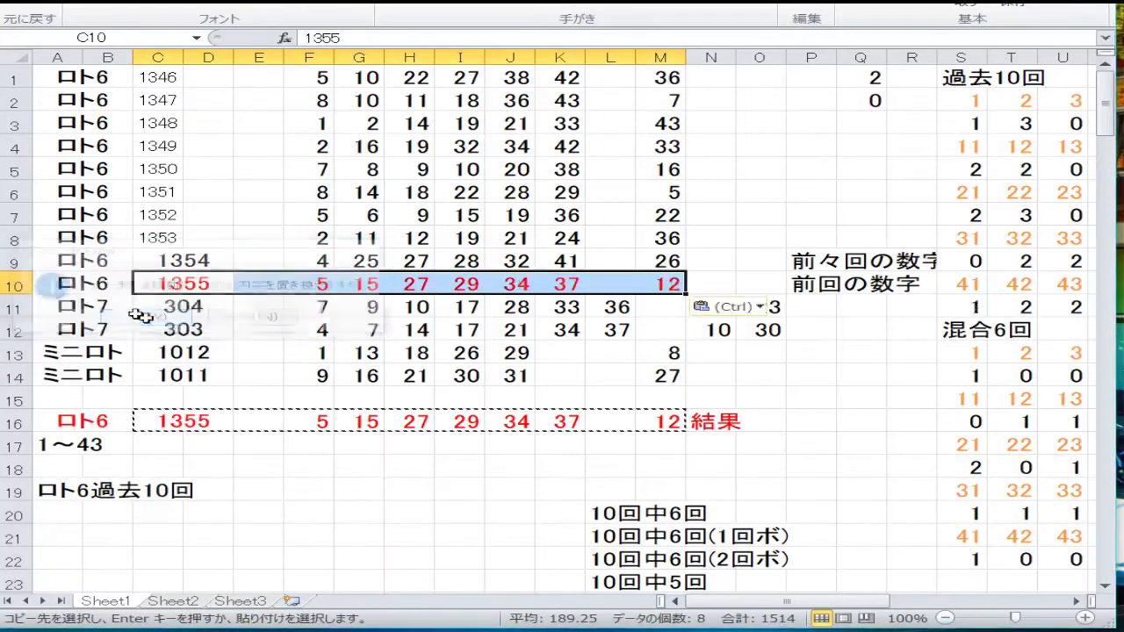
{"action": "left_click", "coordinate": [351, 7]}
{"action": "left_click", "coordinate": [211, 56]}
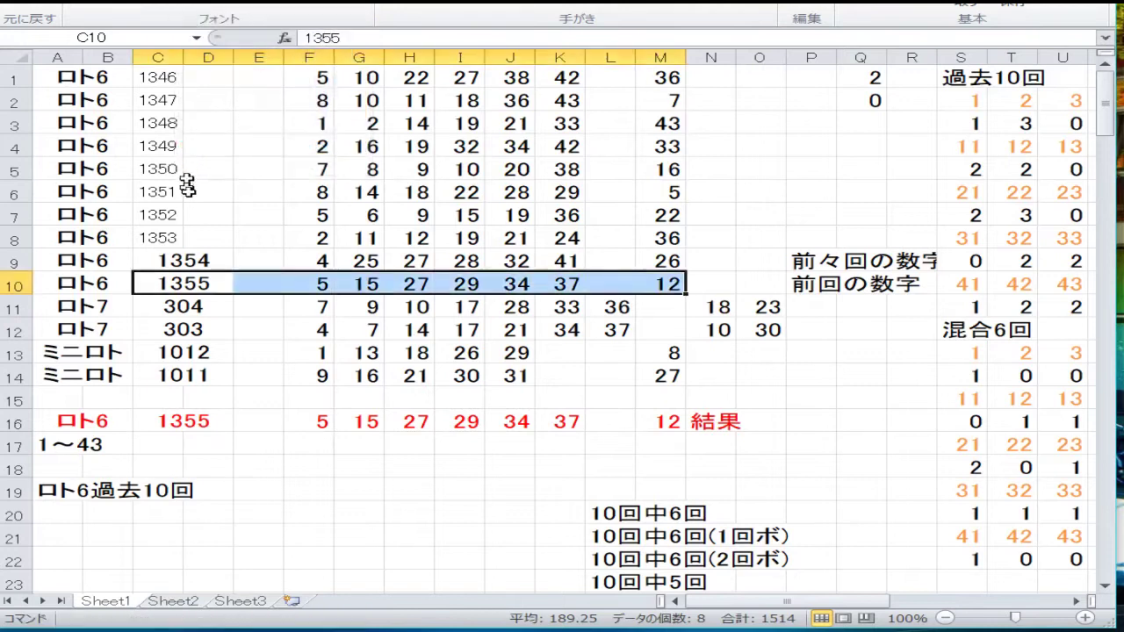
Step: Apply the formatting of the draw number cell C9 to the draw numbers in C1:D8
{"action": "right_click", "coordinate": [191, 259]}
{"action": "left_click", "coordinate": [140, 284]}
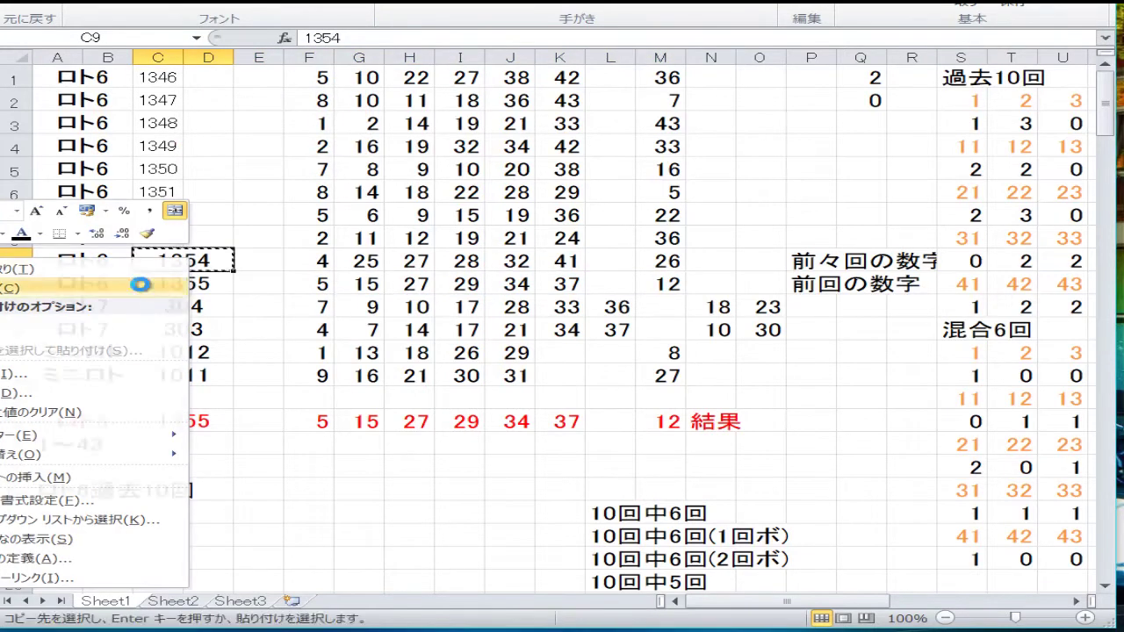
{"action": "left_click_drag", "start_coordinate": [227, 237], "coordinate": [158, 77]}
{"action": "right_click", "coordinate": [189, 127]}
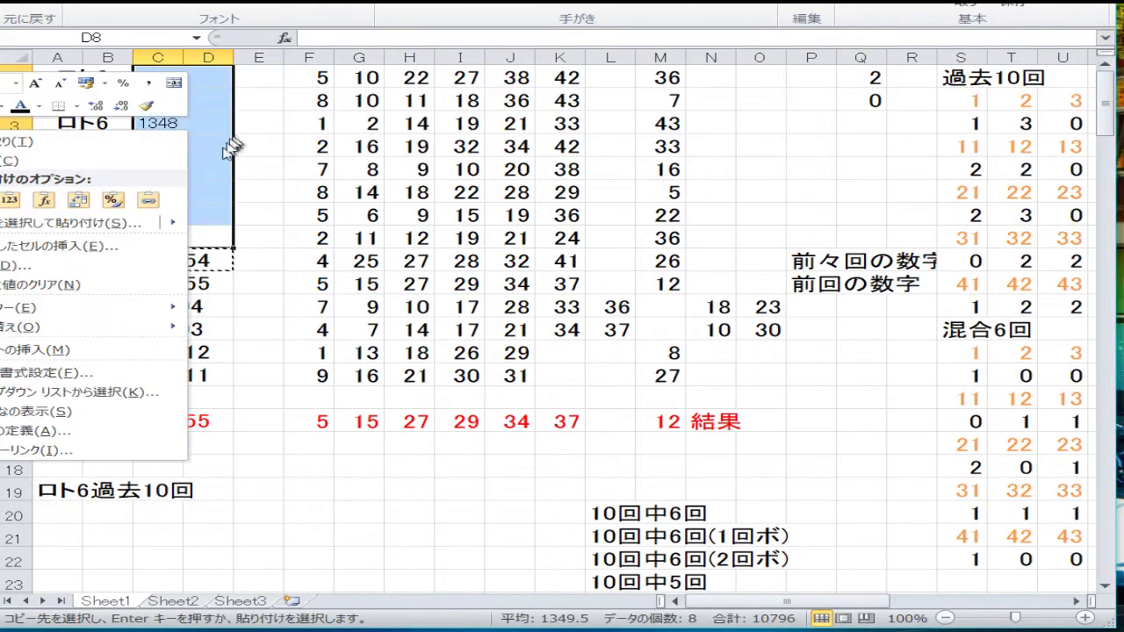
{"action": "left_click", "coordinate": [110, 203]}
{"action": "left_click", "coordinate": [356, 287]}
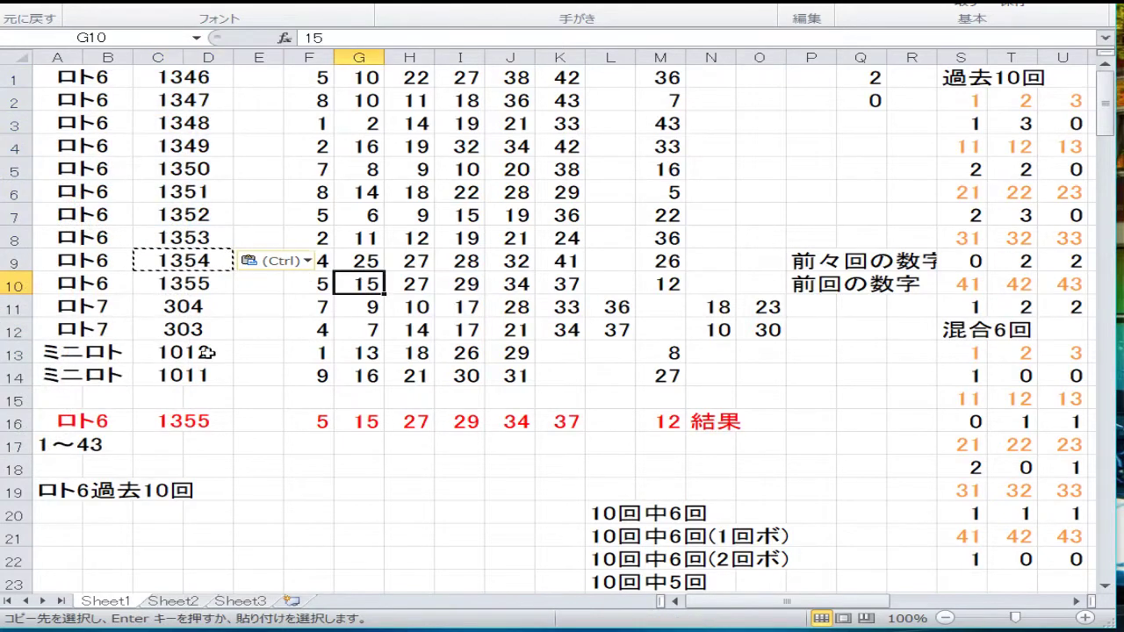
Step: Copy the ミニロト 1012 row C13:M13 over the 1011 row in C14:M14, replacing its contents
{"action": "left_click_drag", "start_coordinate": [206, 352], "coordinate": [668, 352]}
{"action": "right_click", "coordinate": [384, 355]}
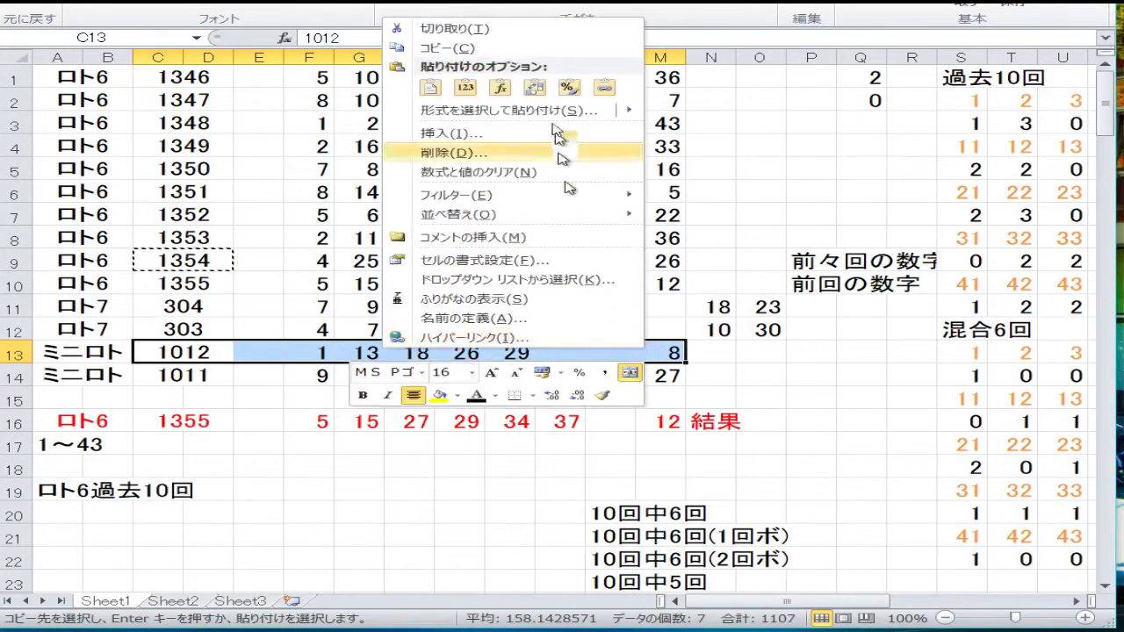
{"action": "left_click", "coordinate": [532, 50]}
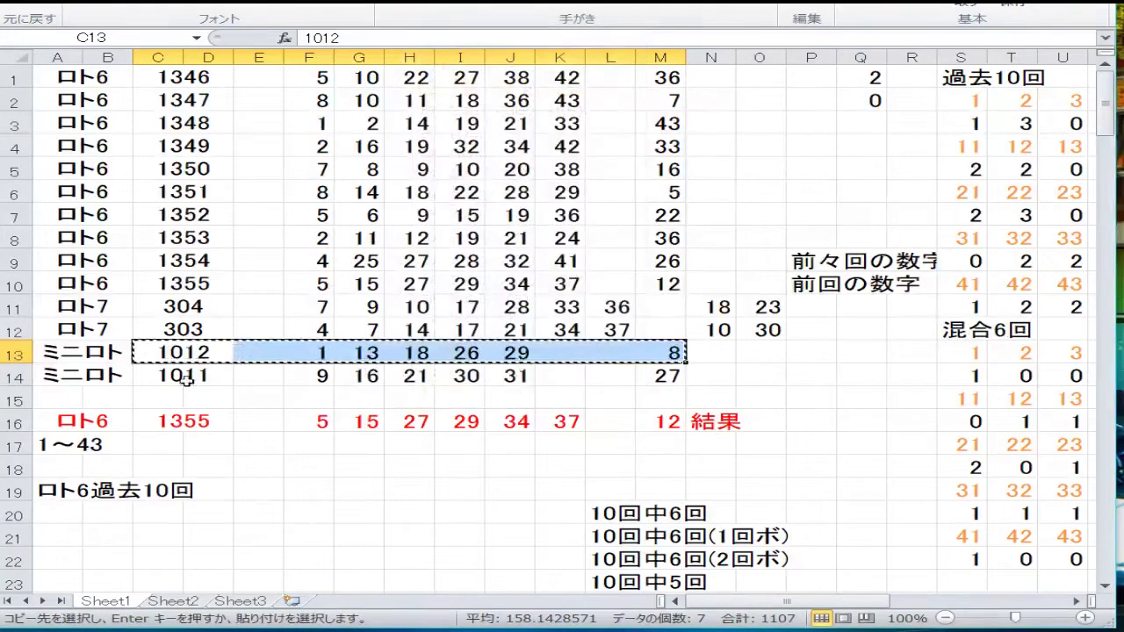
{"action": "right_click", "coordinate": [186, 379]}
{"action": "left_click", "coordinate": [14, 123]}
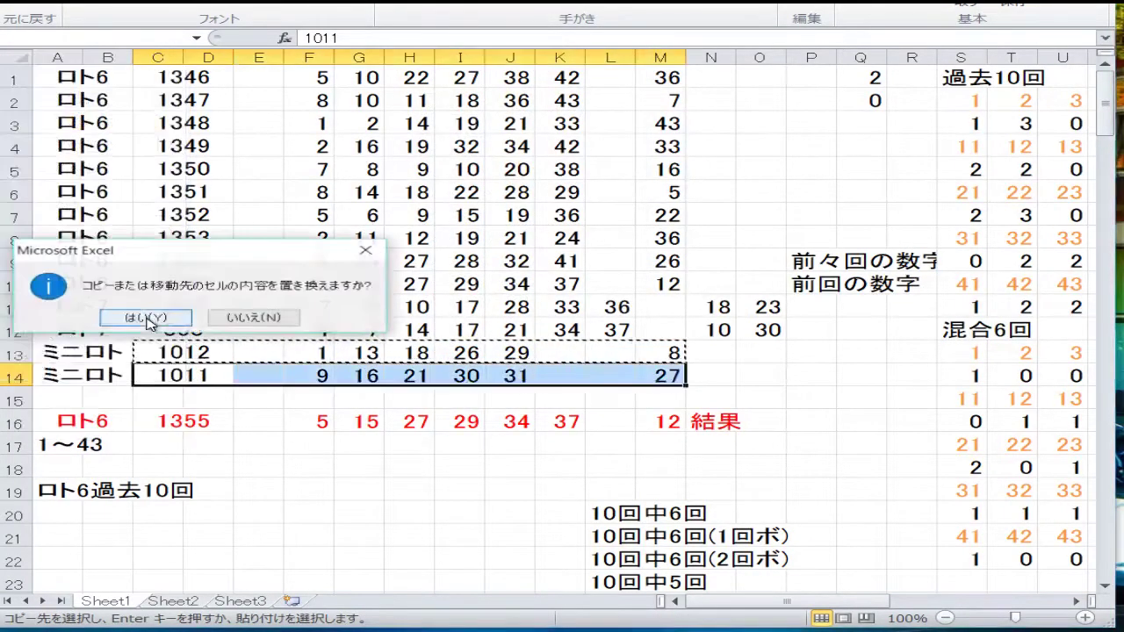
{"action": "left_click", "coordinate": [146, 318]}
Step: Set the ミニロト draw number in C13 to 1013
{"action": "left_click", "coordinate": [191, 353]}
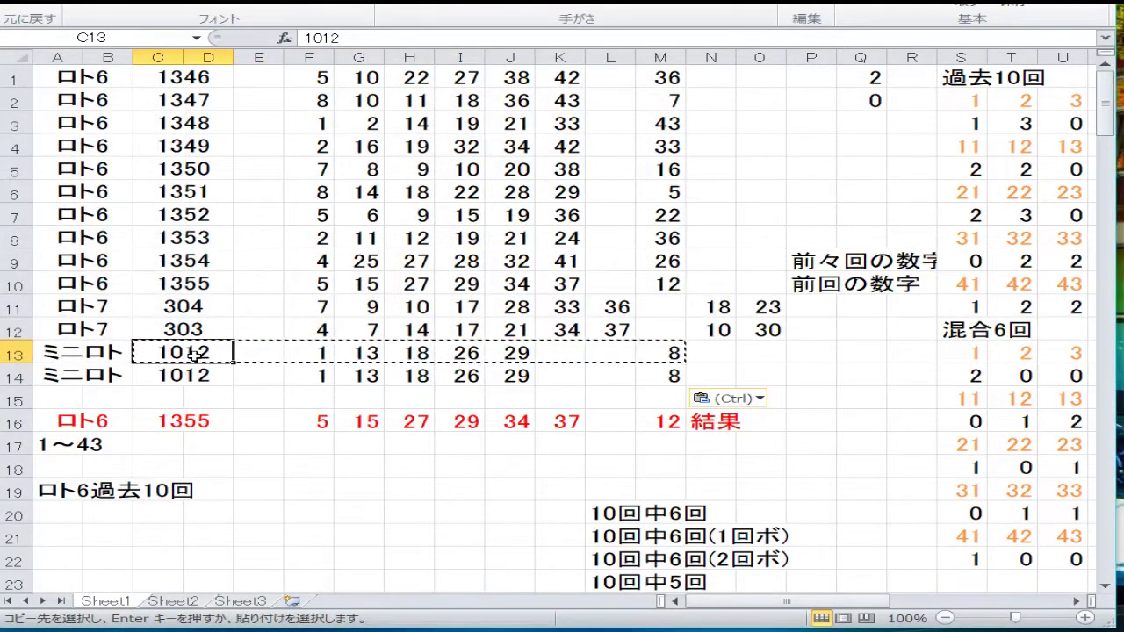
{"action": "type", "text": "1013"}
{"action": "key", "text": "Return"}
Step: Enter the ミニロト 1013 winning numbers 1, 6, 11, 19 and 28 in F13:J13
{"action": "left_click", "coordinate": [193, 353]}
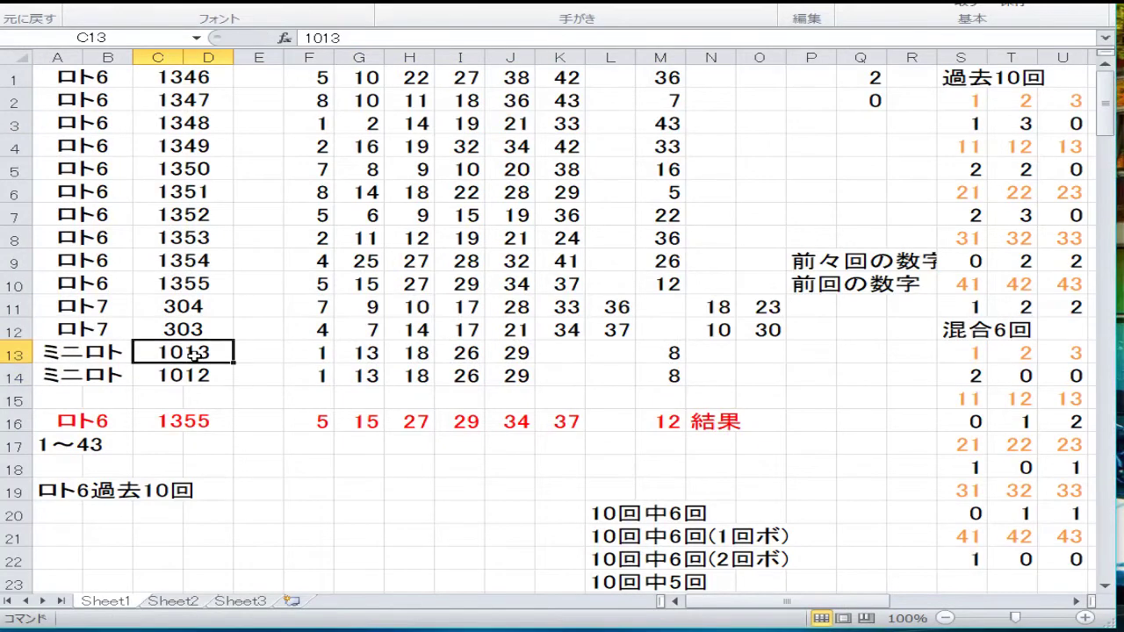
{"action": "key", "text": "Right"}
{"action": "key", "text": "Right"}
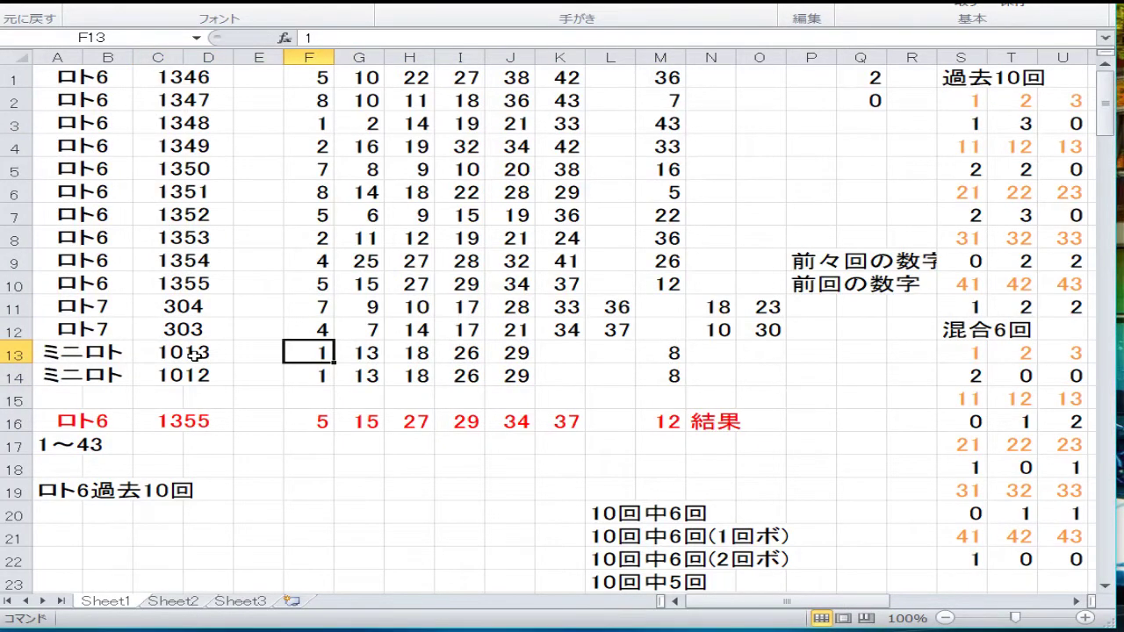
{"action": "type", "text": "1"}
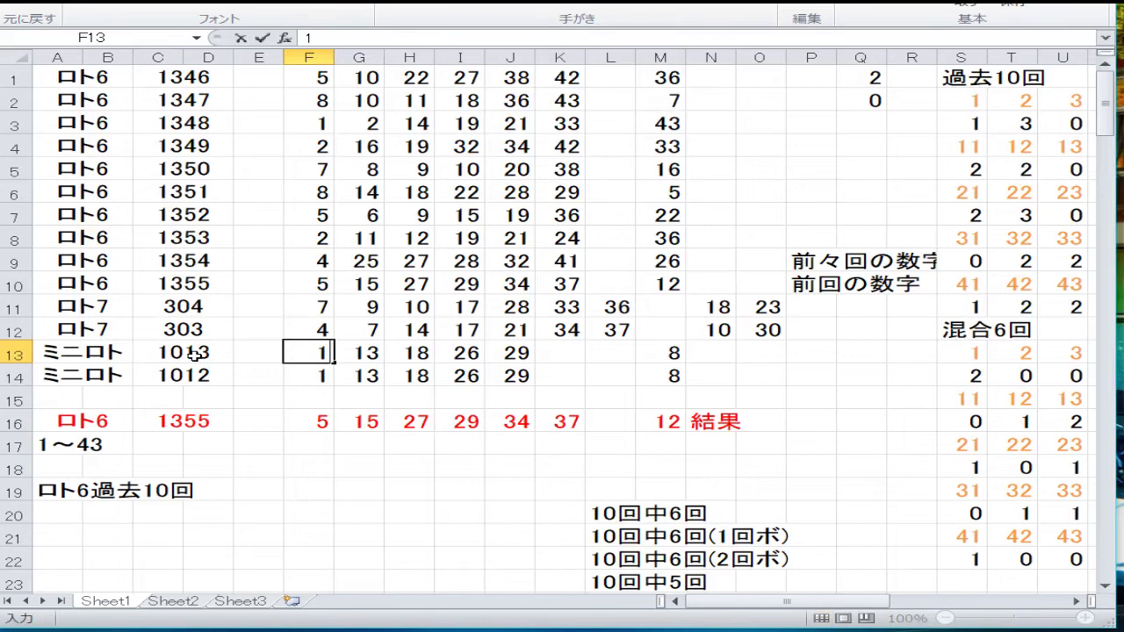
{"action": "key", "text": "Right"}
{"action": "type", "text": "6"}
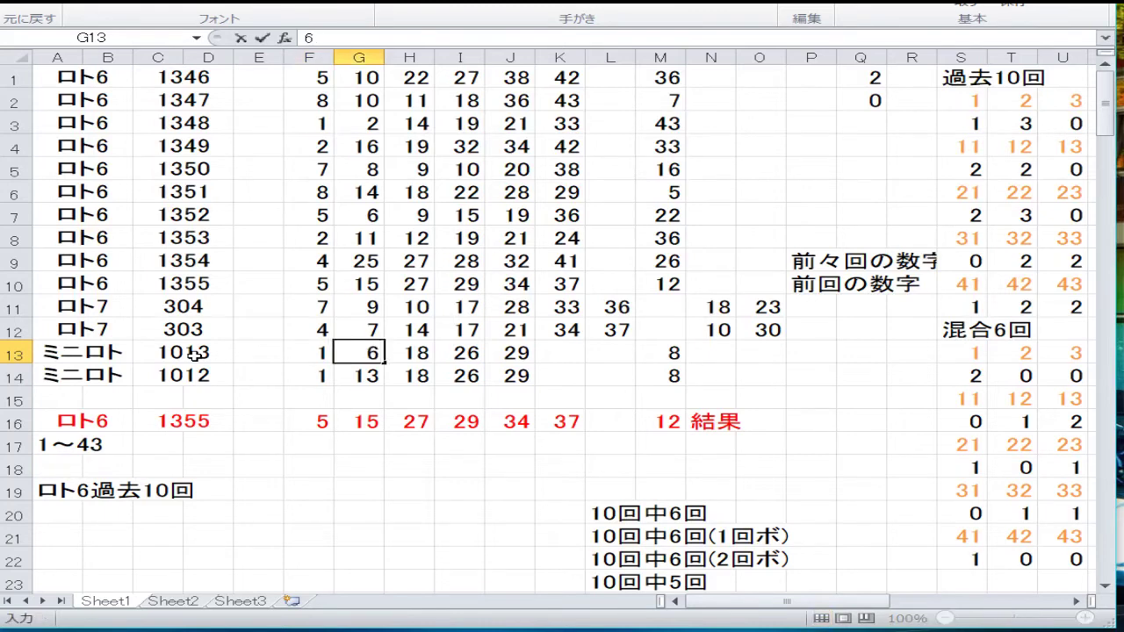
{"action": "key", "text": "Right"}
{"action": "type", "text": "11"}
{"action": "key", "text": "Right"}
{"action": "type", "text": "19"}
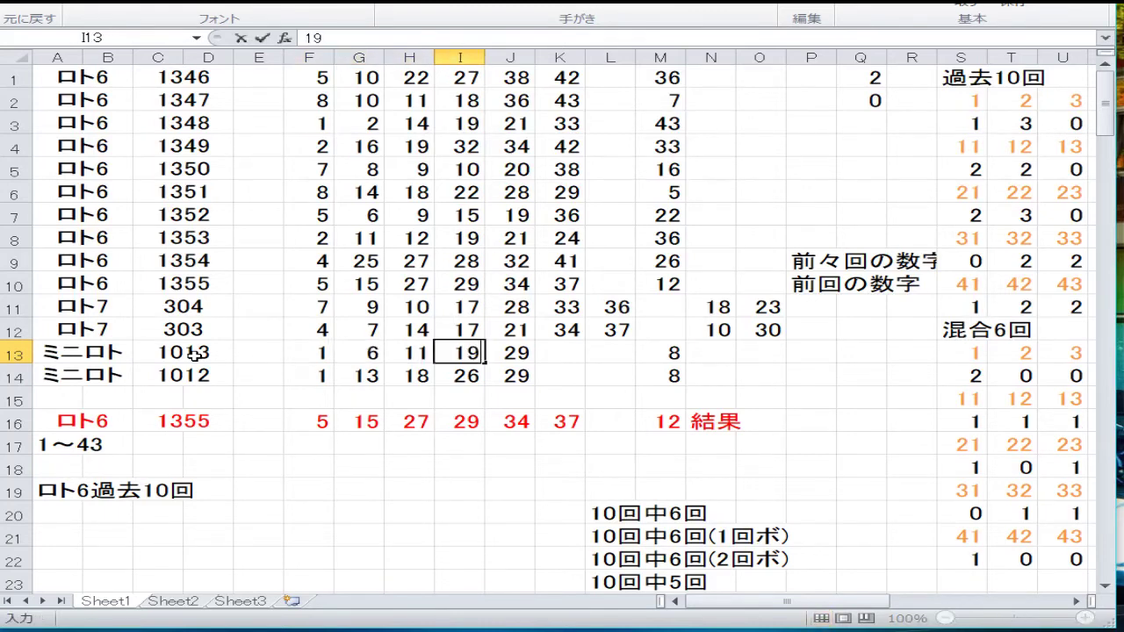
{"action": "key", "text": "Right"}
{"action": "type", "text": "28"}
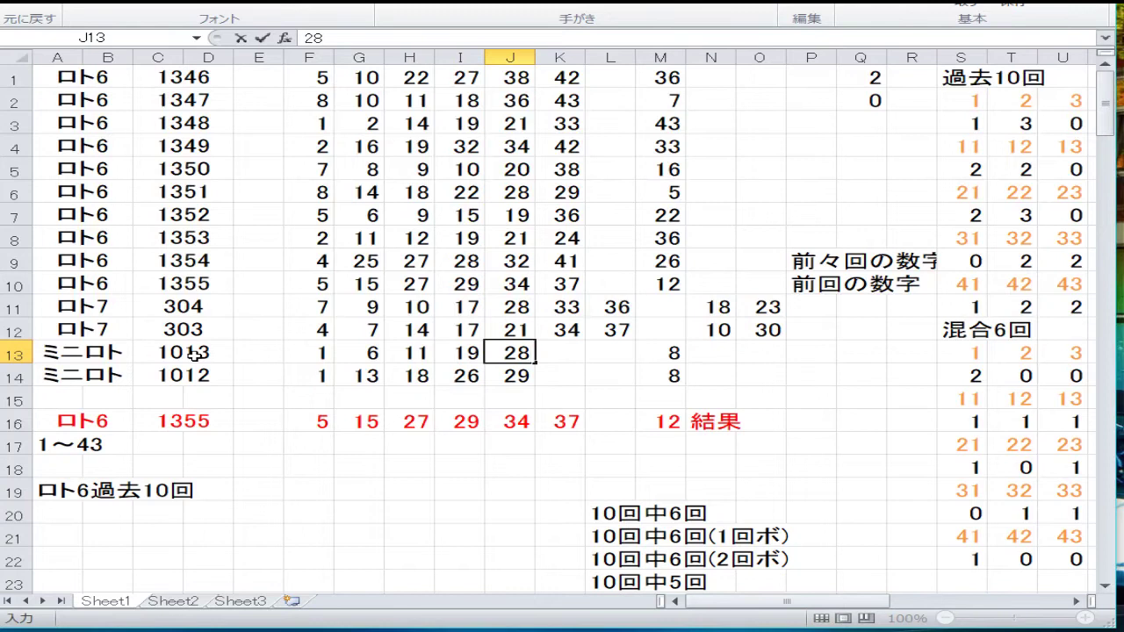
{"action": "key", "text": "Right"}
{"action": "key", "text": "Right"}
{"action": "key", "text": "Right"}
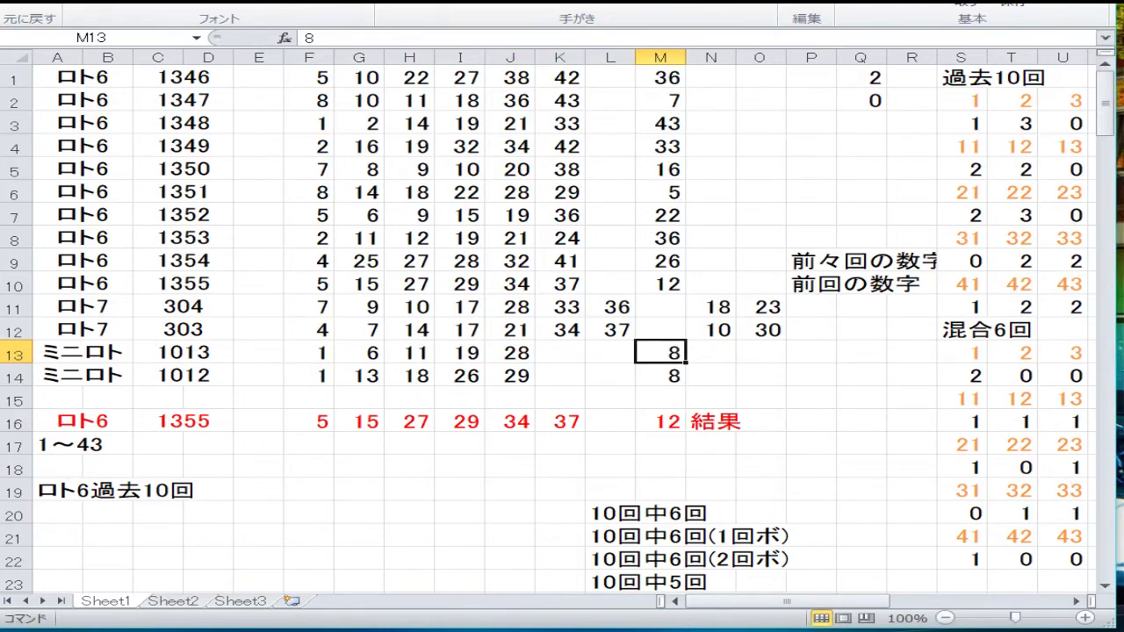
{"action": "left_click", "coordinate": [524, 303]}
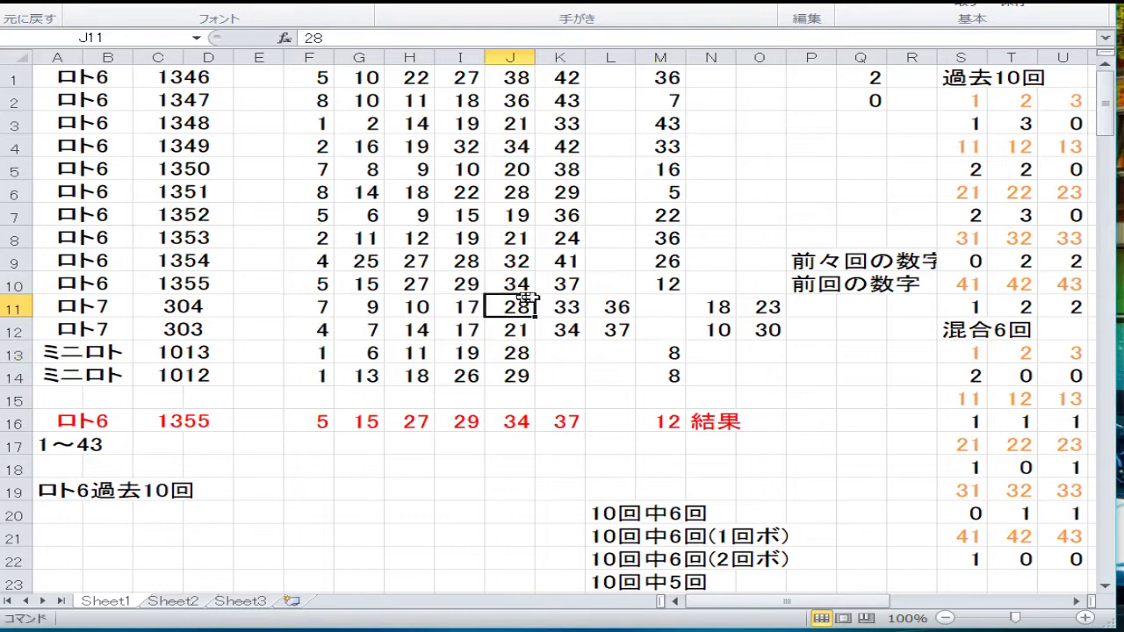
Step: Clear the result numbers in F16:M16 and set the ロト6 draw number in C16 to 1356
{"action": "left_click_drag", "start_coordinate": [321, 420], "coordinate": [680, 430]}
{"action": "right_click", "coordinate": [680, 429]}
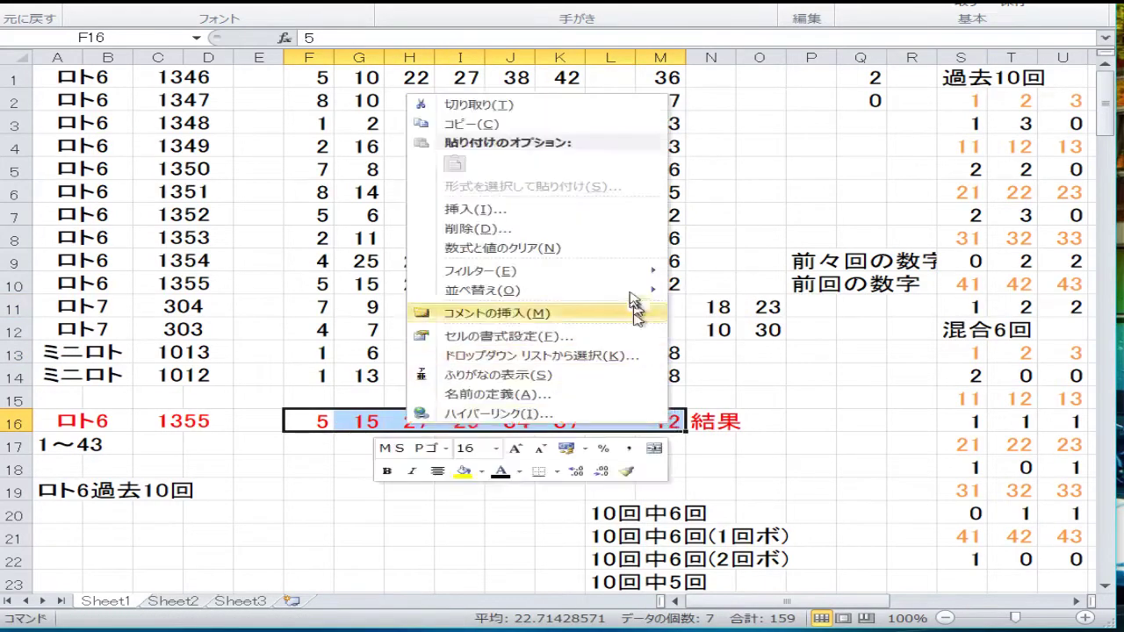
{"action": "left_click", "coordinate": [625, 256]}
{"action": "left_click", "coordinate": [218, 421]}
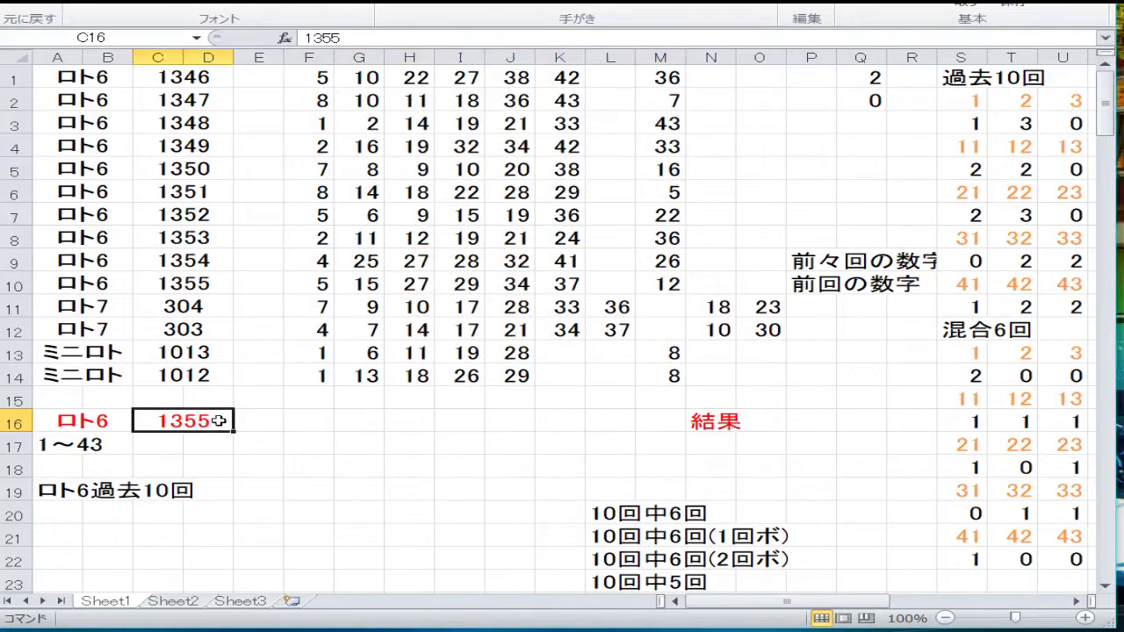
{"action": "type", "text": "1356"}
{"action": "key", "text": "Return"}
Step: Examine the number frequency tables for the past 10 draws and the mixed 6 draws, including the bonus number tables
{"action": "key", "text": "Up"}
{"action": "key", "text": "Up"}
{"action": "key", "text": "Up"}
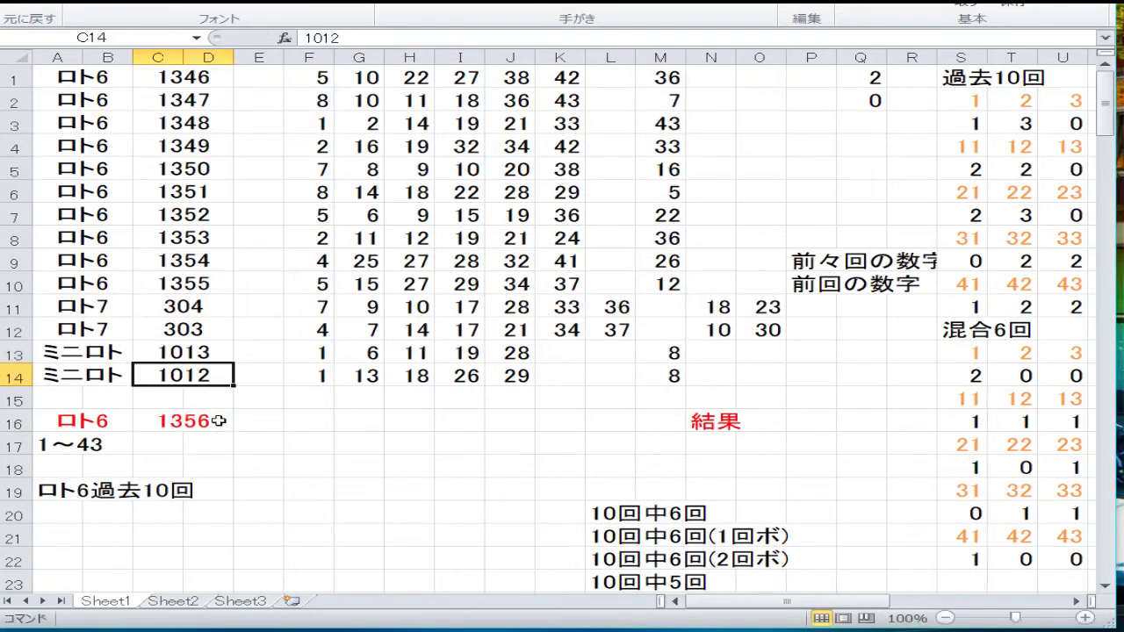
{"action": "key", "text": "Up"}
{"action": "key", "text": "Up"}
{"action": "key", "text": "Right"}
{"action": "key", "text": "Right"}
{"action": "key", "text": "Right"}
{"action": "key", "text": "Right"}
{"action": "key", "text": "Right"}
{"action": "key", "text": "Right"}
{"action": "key", "text": "Right"}
{"action": "key", "text": "Right"}
{"action": "key", "text": "Right"}
{"action": "key", "text": "Right"}
{"action": "key", "text": "Right"}
{"action": "key", "text": "Right"}
{"action": "key", "text": "Right"}
{"action": "key", "text": "Right"}
{"action": "key", "text": "Right"}
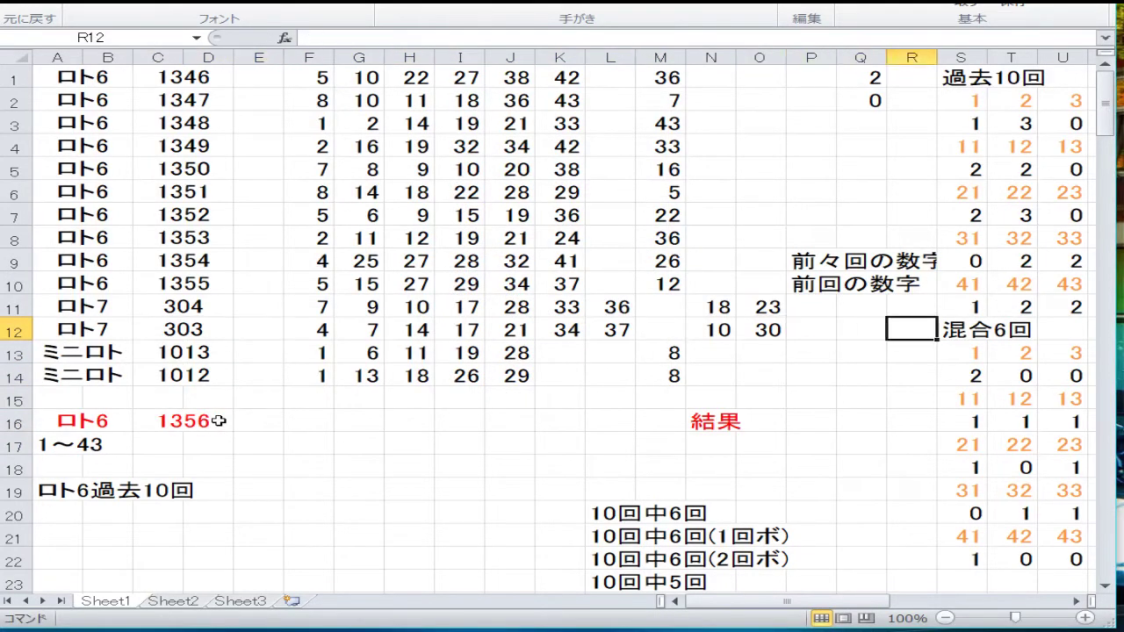
{"action": "key", "text": "Right"}
{"action": "key", "text": "Right"}
{"action": "key", "text": "Right"}
{"action": "key", "text": "Right"}
{"action": "key", "text": "Right"}
{"action": "key", "text": "Right"}
{"action": "key", "text": "Right"}
{"action": "key", "text": "Right"}
{"action": "key", "text": "Right"}
{"action": "key", "text": "Right"}
{"action": "key", "text": "Right"}
{"action": "key", "text": "Right"}
{"action": "key", "text": "Right"}
{"action": "key", "text": "Right"}
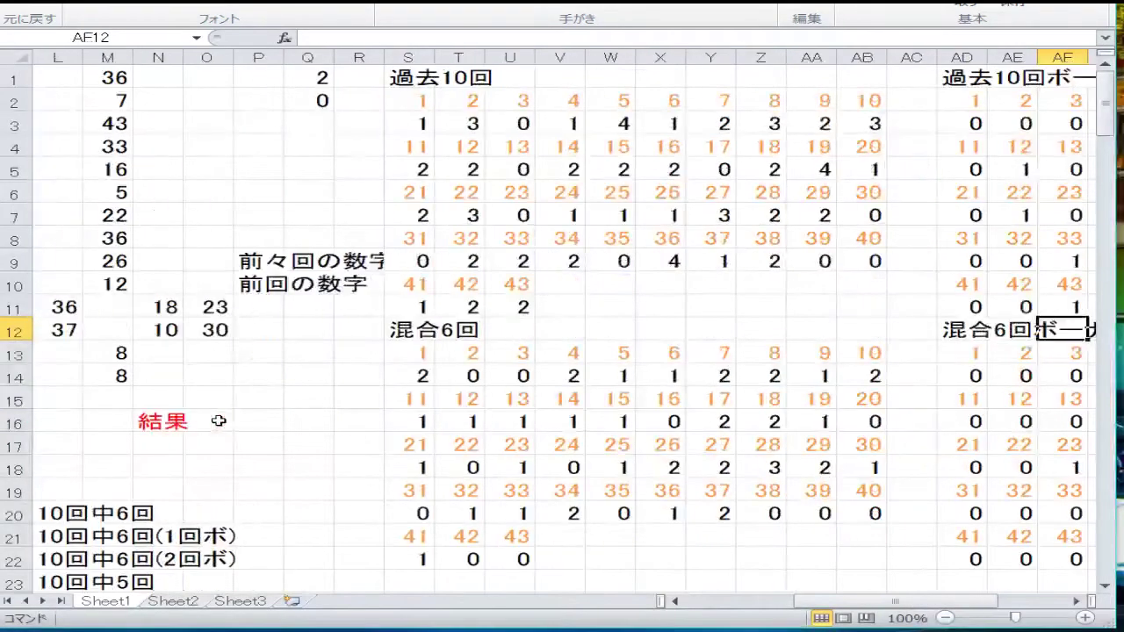
{"action": "key", "text": "Left"}
{"action": "key", "text": "Left"}
{"action": "key", "text": "Left"}
{"action": "key", "text": "Left"}
{"action": "key", "text": "Left"}
{"action": "key", "text": "Left"}
{"action": "key", "text": "Left"}
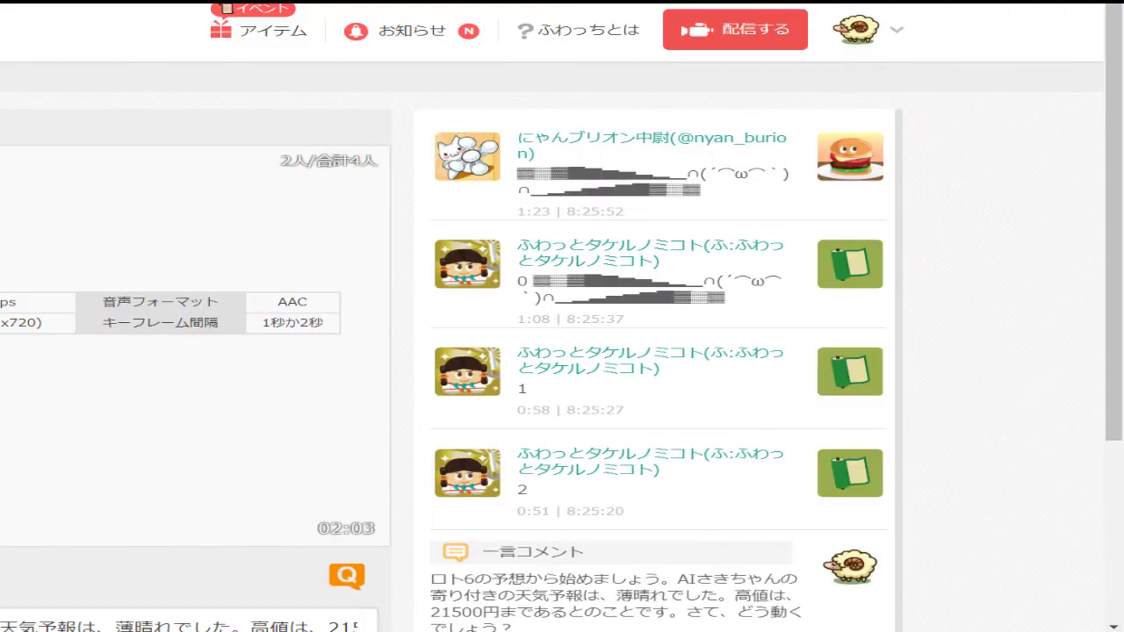
Step: Clear the text in the comment box below the ふわっち stream and switch back to the lottery spreadsheet in Excel
{"action": "key", "text": "ctrl+a"}
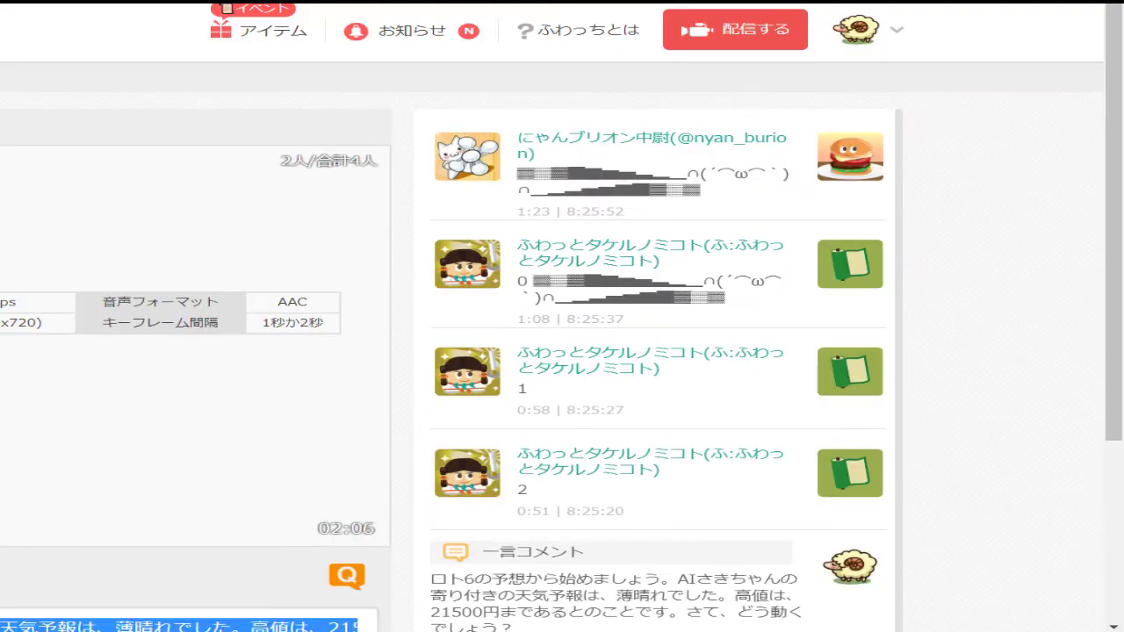
{"action": "key", "text": "BackSpace"}
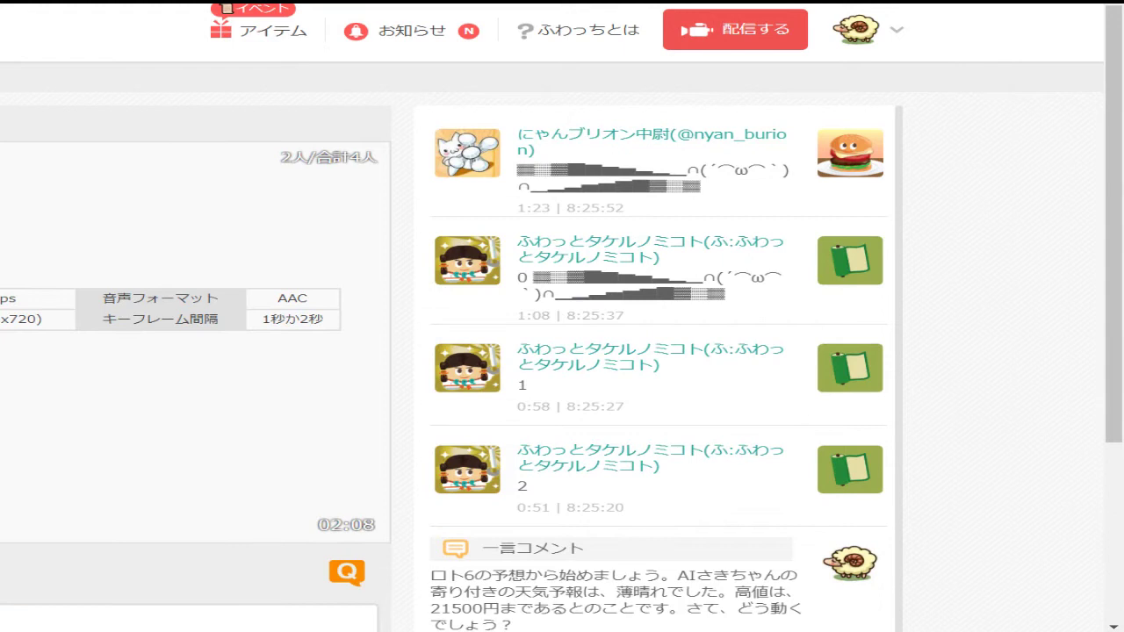
{"action": "key", "text": "Zenkaku_Hankaku"}
{"action": "key", "text": "alt+Tab"}
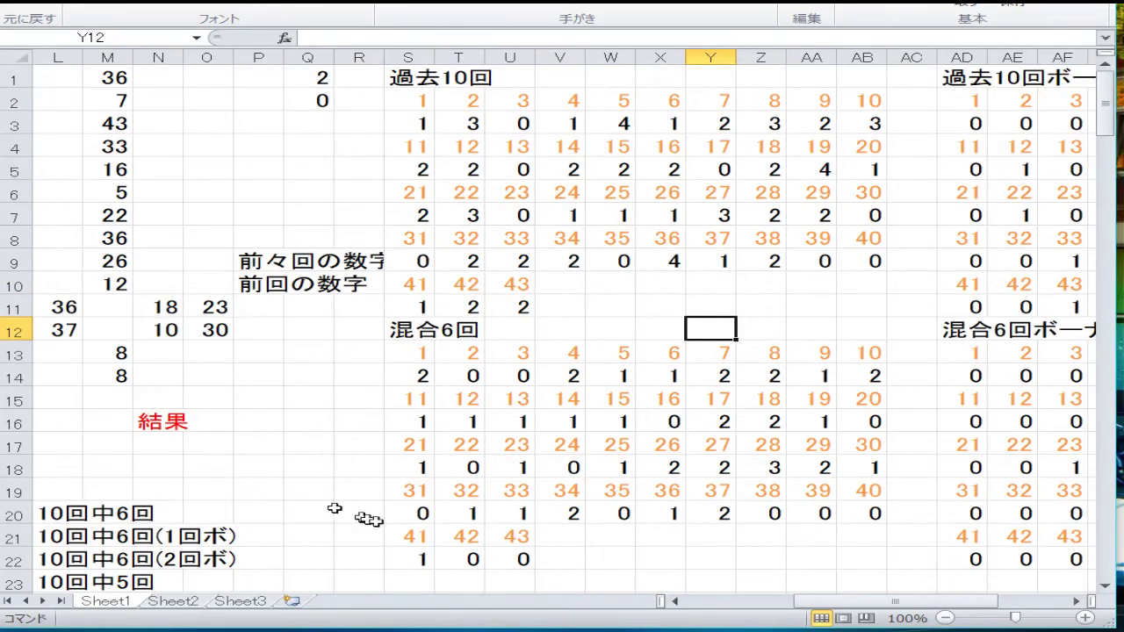
{"action": "left_click", "coordinate": [557, 626]}
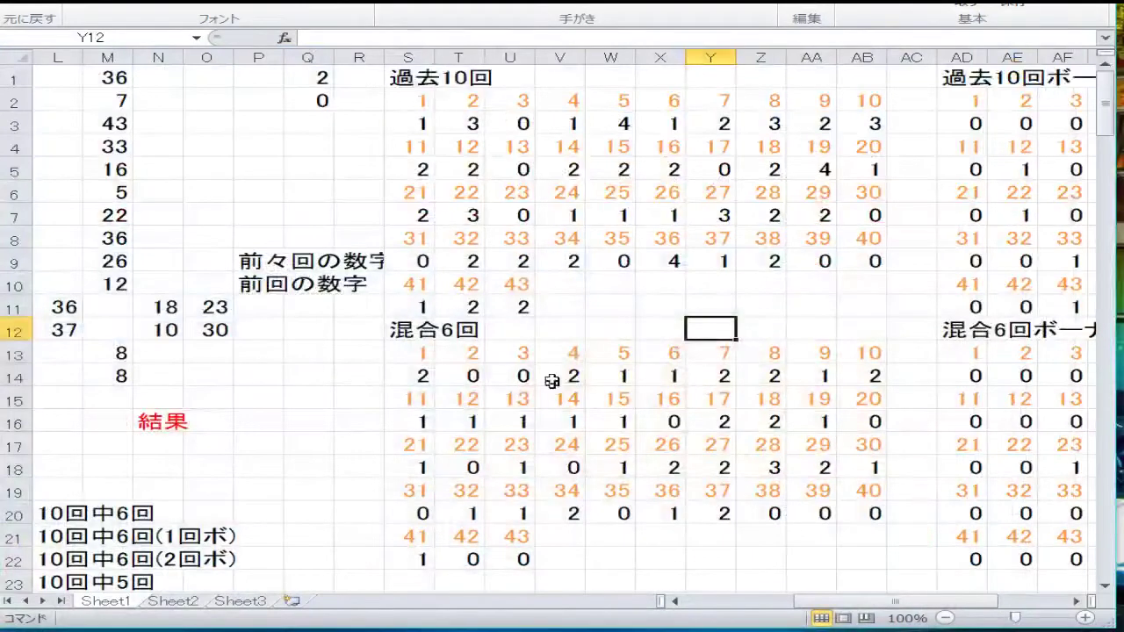
Step: Compare the 過去10回 and 混合6回 number counts with their ボーナス数字 tables across columns Q to AP
{"action": "left_click", "coordinate": [551, 376]}
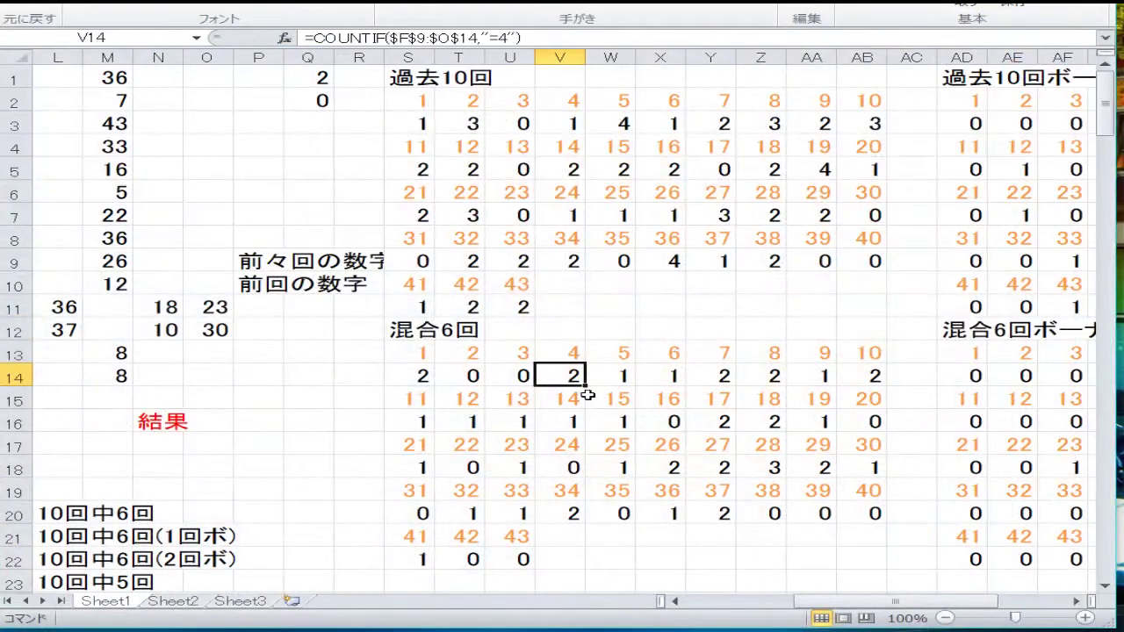
{"action": "key", "text": "Right"}
{"action": "key", "text": "Right"}
{"action": "key", "text": "Right"}
{"action": "key", "text": "Right"}
{"action": "key", "text": "Right"}
{"action": "key", "text": "Right"}
{"action": "key", "text": "Right"}
{"action": "key", "text": "Right"}
{"action": "key", "text": "Right"}
{"action": "key", "text": "Right"}
{"action": "key", "text": "Right"}
{"action": "key", "text": "Right"}
{"action": "key", "text": "Right"}
{"action": "key", "text": "Right"}
{"action": "key", "text": "Right"}
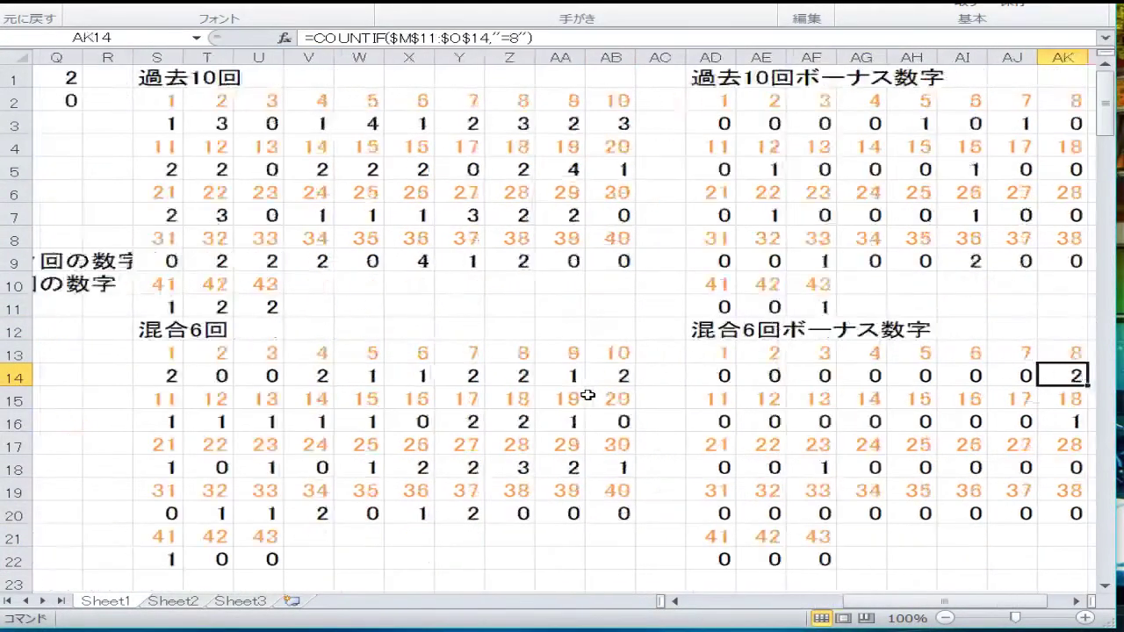
{"action": "key", "text": "Right"}
{"action": "key", "text": "Right"}
{"action": "key", "text": "Right"}
{"action": "key", "text": "Right"}
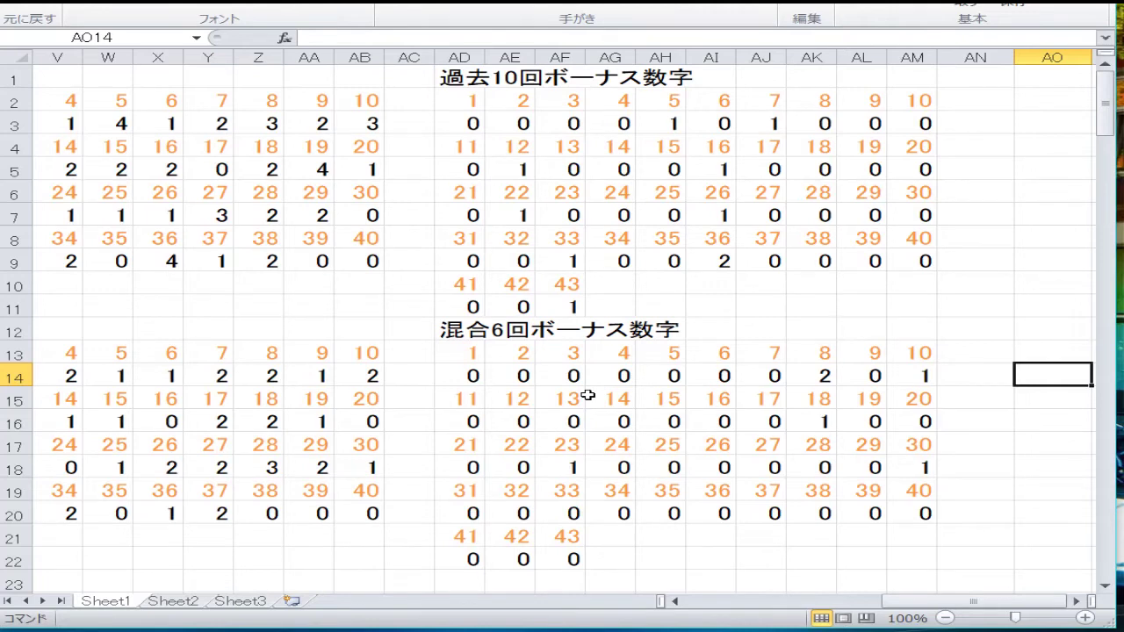
{"action": "key", "text": "Left"}
{"action": "key", "text": "Left"}
{"action": "key", "text": "Left"}
{"action": "key", "text": "Left"}
{"action": "key", "text": "Left"}
{"action": "key", "text": "Left"}
{"action": "key", "text": "Left"}
{"action": "key", "text": "Left"}
{"action": "key", "text": "Left"}
{"action": "key", "text": "Left"}
{"action": "key", "text": "Left"}
{"action": "key", "text": "Left"}
{"action": "key", "text": "Left"}
{"action": "key", "text": "Left"}
{"action": "key", "text": "Left"}
{"action": "key", "text": "Left"}
{"action": "key", "text": "Left"}
{"action": "key", "text": "Left"}
{"action": "key", "text": "Left"}
{"action": "key", "text": "Left"}
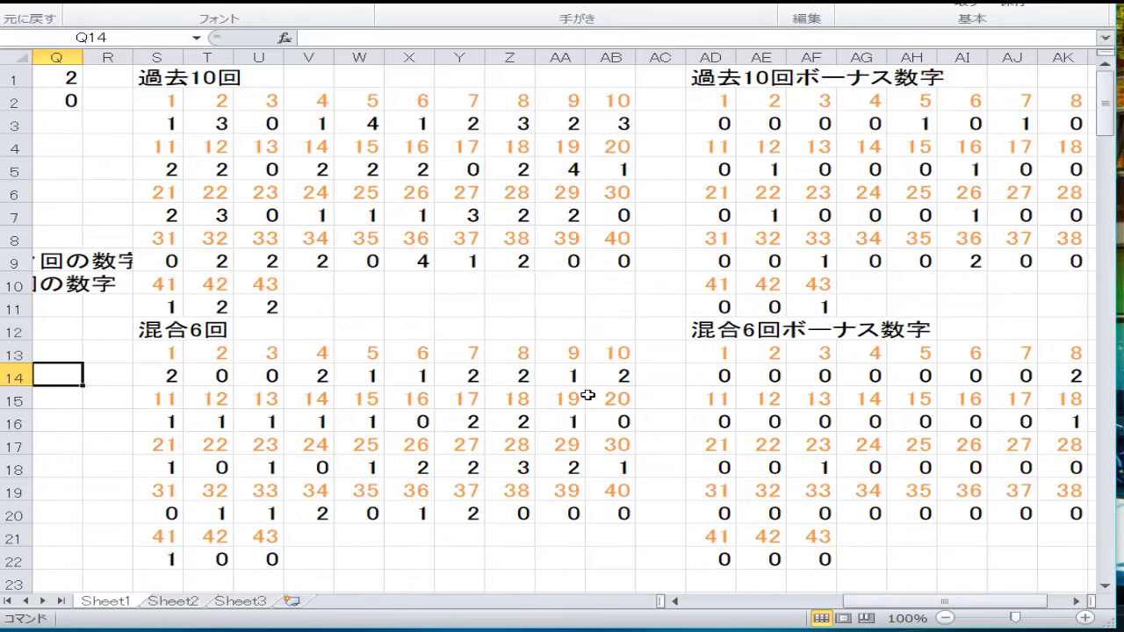
{"action": "key", "text": "Right"}
{"action": "key", "text": "Right"}
{"action": "key", "text": "Right"}
{"action": "key", "text": "Right"}
{"action": "key", "text": "Right"}
{"action": "key", "text": "Right"}
{"action": "key", "text": "Right"}
{"action": "key", "text": "Right"}
{"action": "key", "text": "Right"}
{"action": "key", "text": "Right"}
{"action": "key", "text": "Right"}
{"action": "key", "text": "Right"}
{"action": "key", "text": "Right"}
{"action": "key", "text": "Right"}
{"action": "key", "text": "Right"}
{"action": "key", "text": "Right"}
{"action": "key", "text": "Right"}
{"action": "key", "text": "Right"}
{"action": "key", "text": "Right"}
{"action": "key", "text": "Right"}
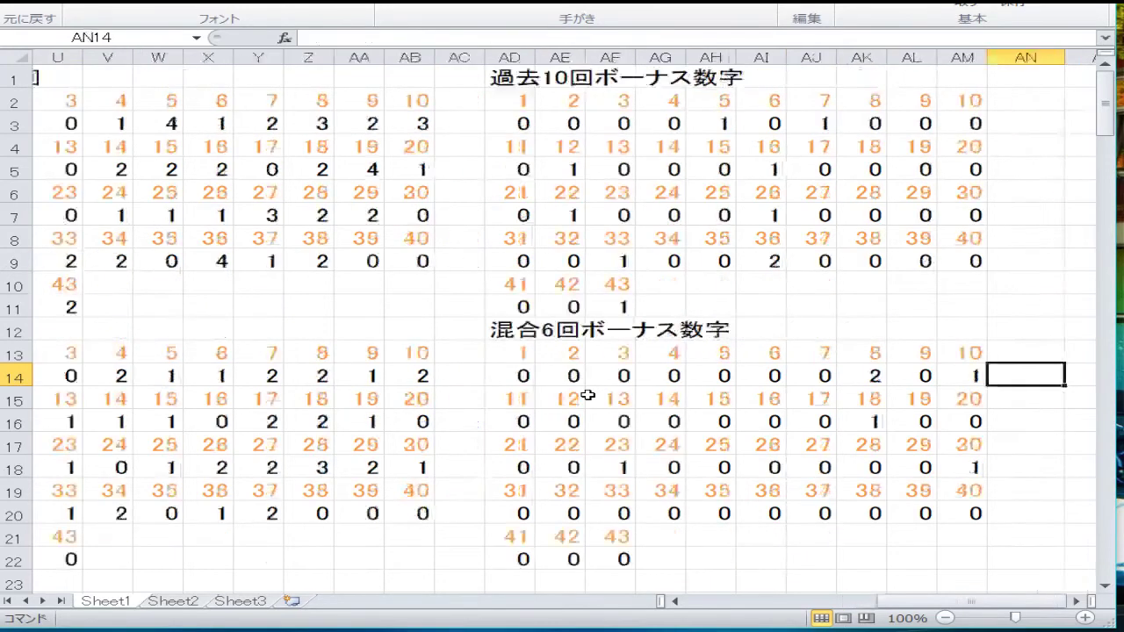
{"action": "key", "text": "Right"}
{"action": "key", "text": "Right"}
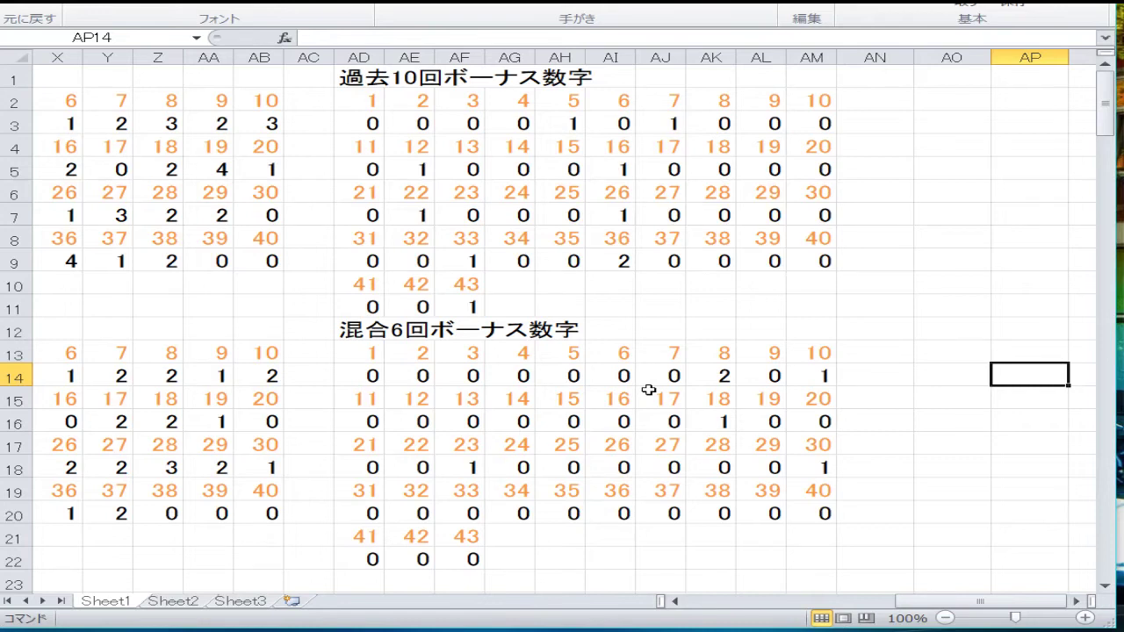
{"action": "key", "text": "Left"}
{"action": "key", "text": "Left"}
{"action": "key", "text": "Left"}
{"action": "key", "text": "Left"}
{"action": "key", "text": "Left"}
{"action": "key", "text": "Left"}
{"action": "key", "text": "Left"}
{"action": "key", "text": "Left"}
{"action": "key", "text": "Left"}
{"action": "key", "text": "Left"}
{"action": "key", "text": "Left"}
{"action": "key", "text": "Left"}
{"action": "key", "text": "Left"}
{"action": "key", "text": "Left"}
{"action": "key", "text": "Left"}
{"action": "key", "text": "Left"}
{"action": "key", "text": "Left"}
{"action": "key", "text": "Left"}
{"action": "key", "text": "Left"}
{"action": "key", "text": "Left"}
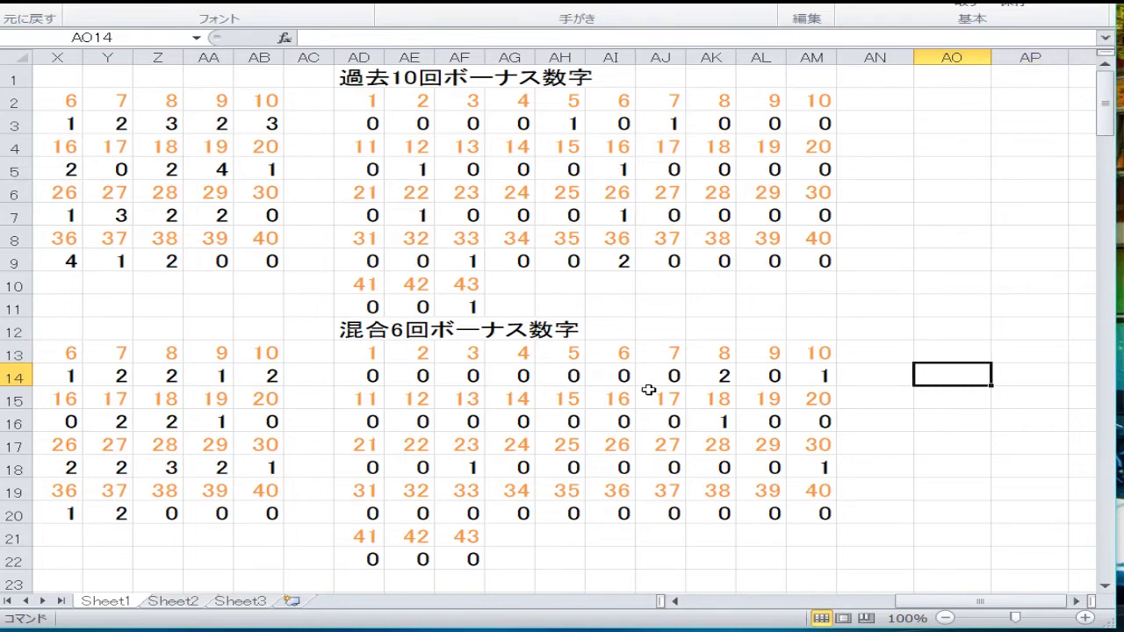
Step: Clear the old prediction numbers from A25:K34 in the ロト6過去10回 section
{"action": "key", "text": "Right"}
{"action": "key", "text": "Down"}
{"action": "key", "text": "Down"}
{"action": "key", "text": "Down"}
{"action": "key", "text": "Down"}
{"action": "key", "text": "Down"}
{"action": "key", "text": "Down"}
{"action": "key", "text": "Down"}
{"action": "key", "text": "Down"}
{"action": "key", "text": "Down"}
{"action": "key", "text": "Down"}
{"action": "key", "text": "Down"}
{"action": "key", "text": "Down"}
{"action": "key", "text": "Down"}
{"action": "key", "text": "Down"}
{"action": "key", "text": "Down"}
{"action": "key", "text": "Down"}
{"action": "key", "text": "Down"}
{"action": "key", "text": "Down"}
{"action": "key", "text": "Down"}
{"action": "key", "text": "Down"}
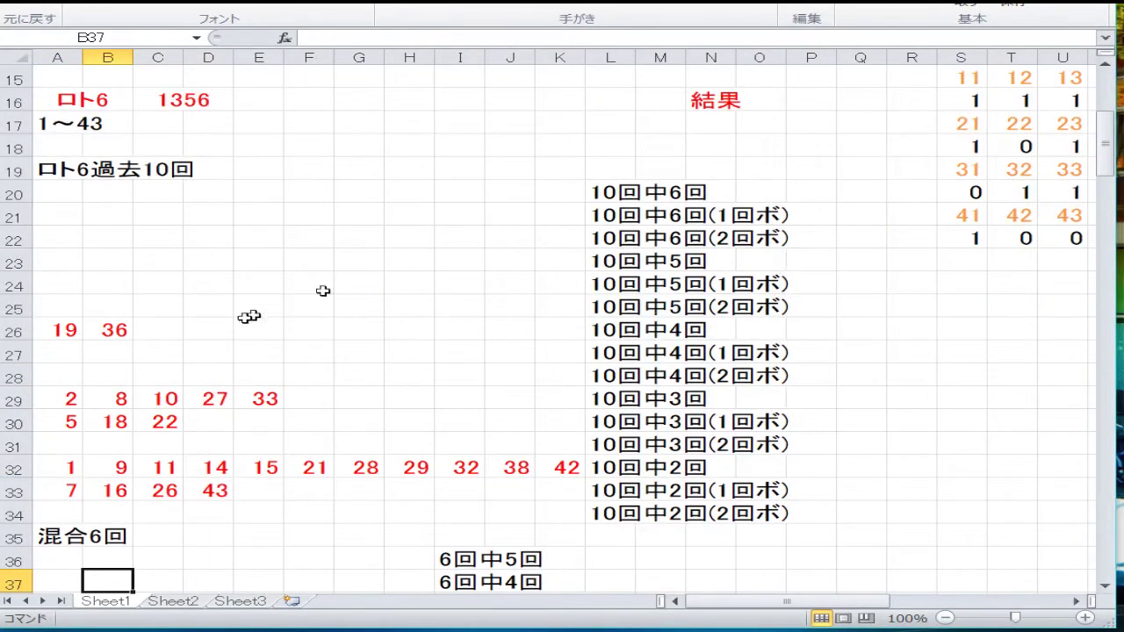
{"action": "scroll", "coordinate": [319, 308], "scroll_direction": "down", "scroll_amount": 1}
{"action": "left_click_drag", "start_coordinate": [572, 430], "coordinate": [71, 233]}
{"action": "right_click", "coordinate": [42, 296]}
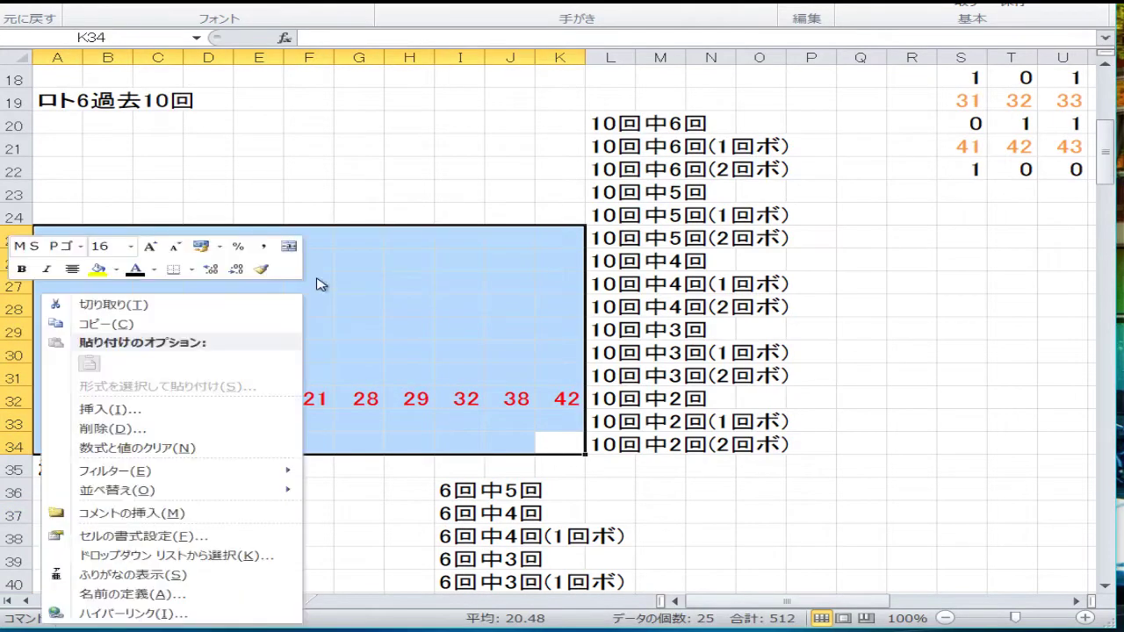
{"action": "key", "text": "Escape"}
Step: Clear the old prediction numbers from A37:G43 in the 混合6回 section
{"action": "scroll", "coordinate": [231, 299], "scroll_direction": "down", "scroll_amount": 5}
{"action": "left_click_drag", "start_coordinate": [383, 299], "coordinate": [70, 171]}
{"action": "right_click", "coordinate": [218, 200]}
{"action": "key", "text": "Escape"}
{"action": "scroll", "coordinate": [219, 200], "scroll_direction": "up", "scroll_amount": 5}
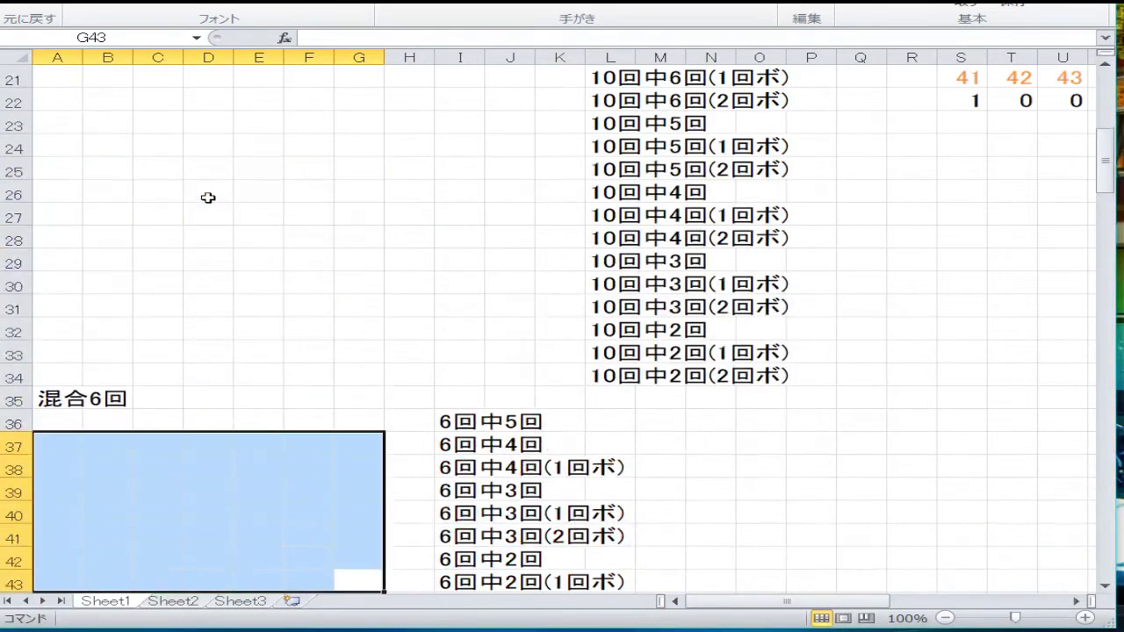
Step: Enter 5 in A27 as the number for the 10回中4回(1回ボ) row
{"action": "left_click", "coordinate": [209, 283]}
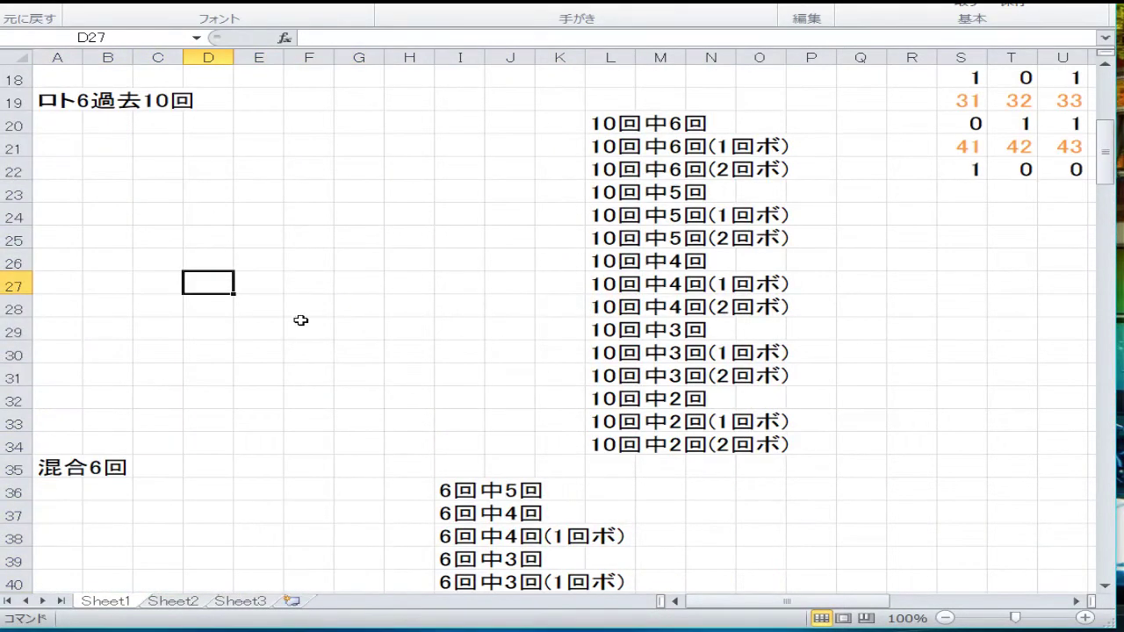
{"action": "key", "text": "Up"}
{"action": "key", "text": "Up"}
{"action": "key", "text": "Up"}
{"action": "key", "text": "Up"}
{"action": "key", "text": "Up"}
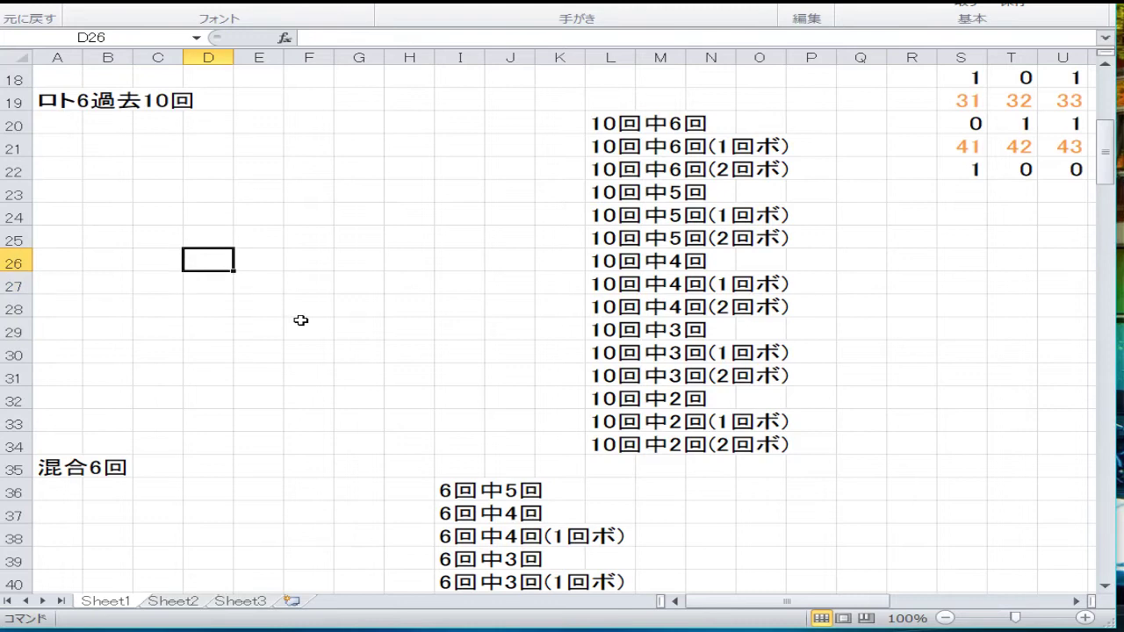
{"action": "key", "text": "Down"}
{"action": "key", "text": "Down"}
{"action": "key", "text": "Down"}
{"action": "key", "text": "Down"}
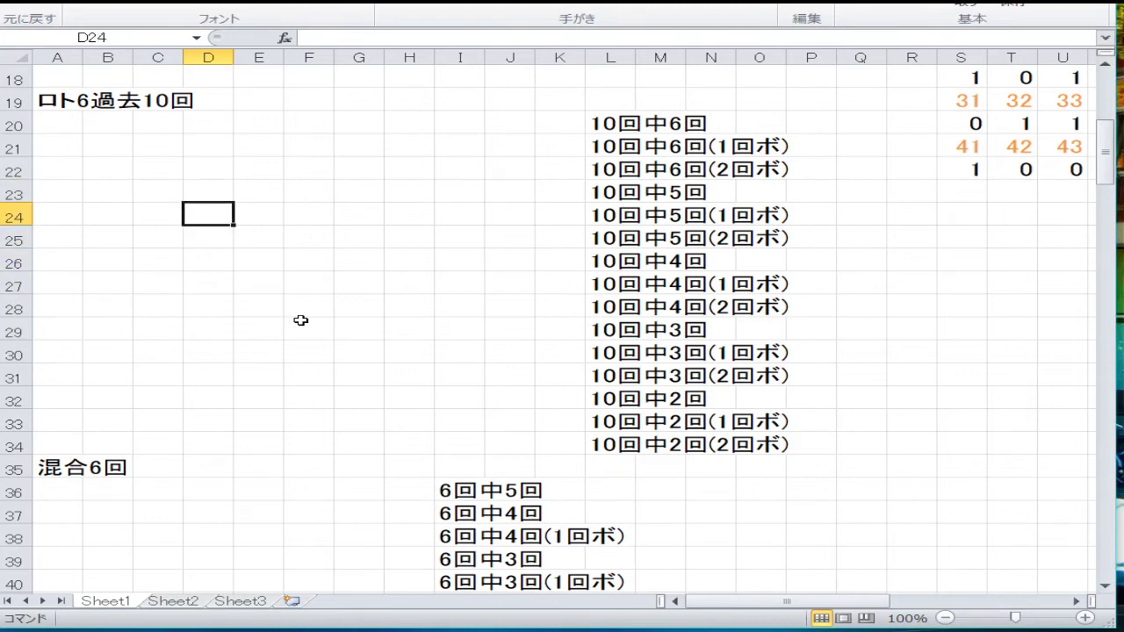
{"action": "key", "text": "Left"}
{"action": "key", "text": "Left"}
{"action": "key", "text": "Left"}
{"action": "key", "text": "Down"}
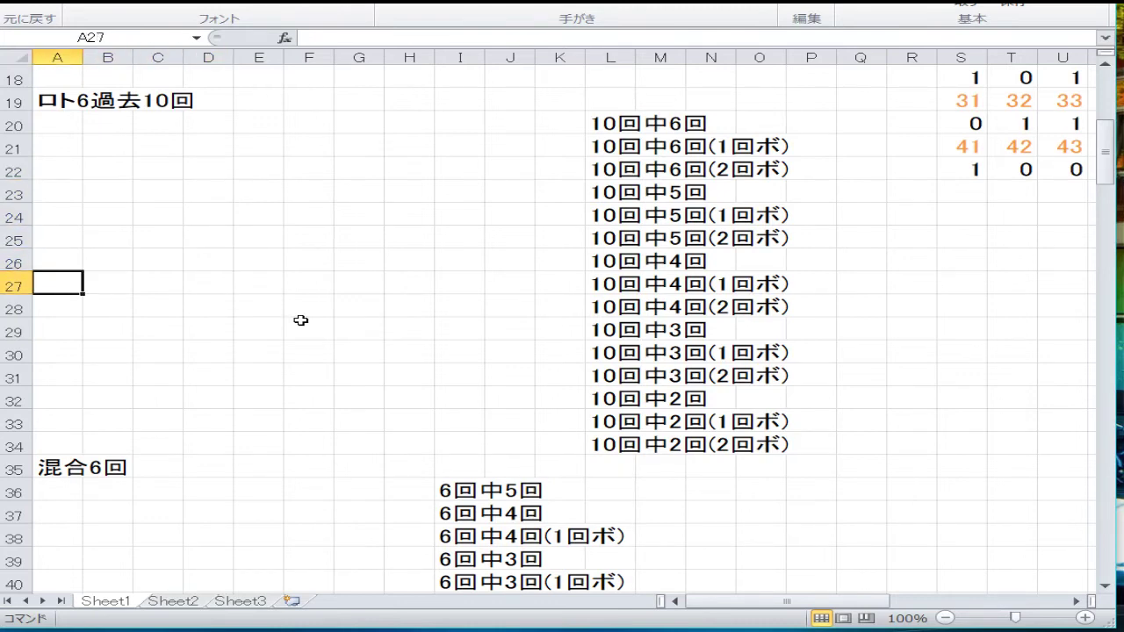
{"action": "type", "text": "5"}
{"action": "key", "text": "Return"}
Step: Enter 19 and 36 in A26:B26 for the 10回中4回 row
{"action": "key", "text": "Up"}
{"action": "key", "text": "Right"}
{"action": "key", "text": "Left"}
{"action": "key", "text": "Up"}
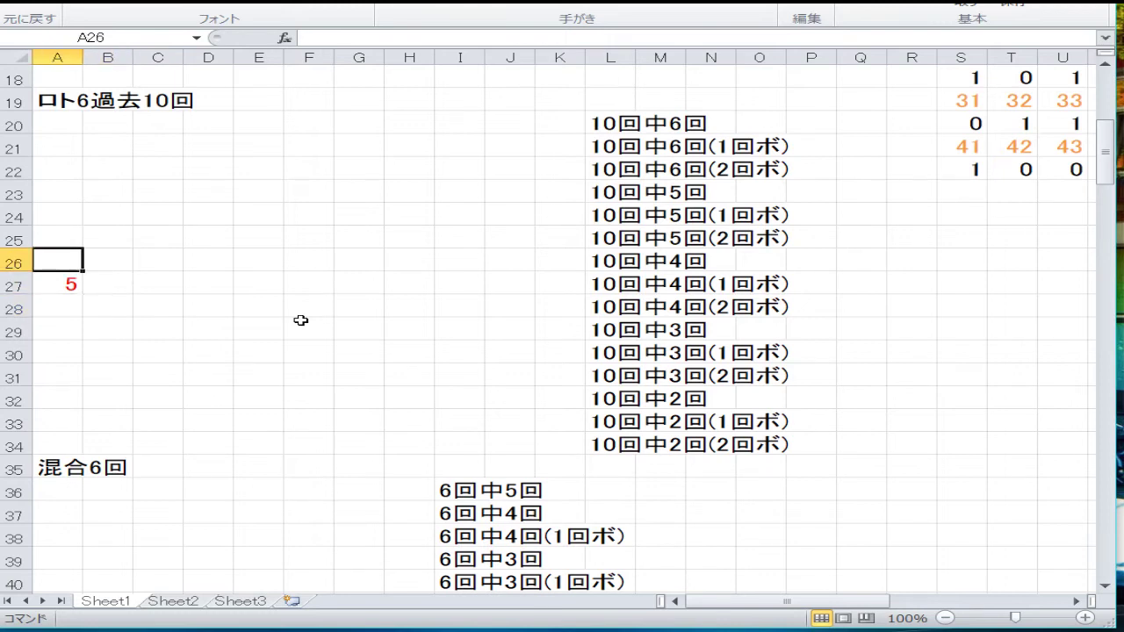
{"action": "type", "text": "19"}
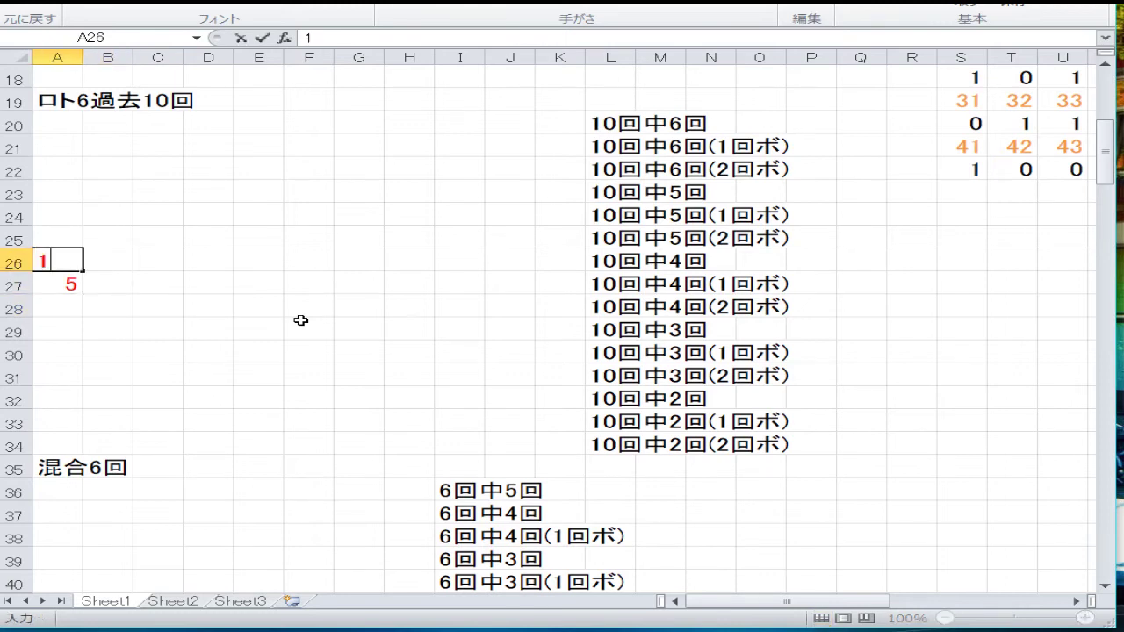
{"action": "key", "text": "Right"}
{"action": "type", "text": "36"}
{"action": "key", "text": "Down"}
Step: Enter 2, 8, 10 and 27 in A29:D29 for the 10回中3回 row
{"action": "key", "text": "Down"}
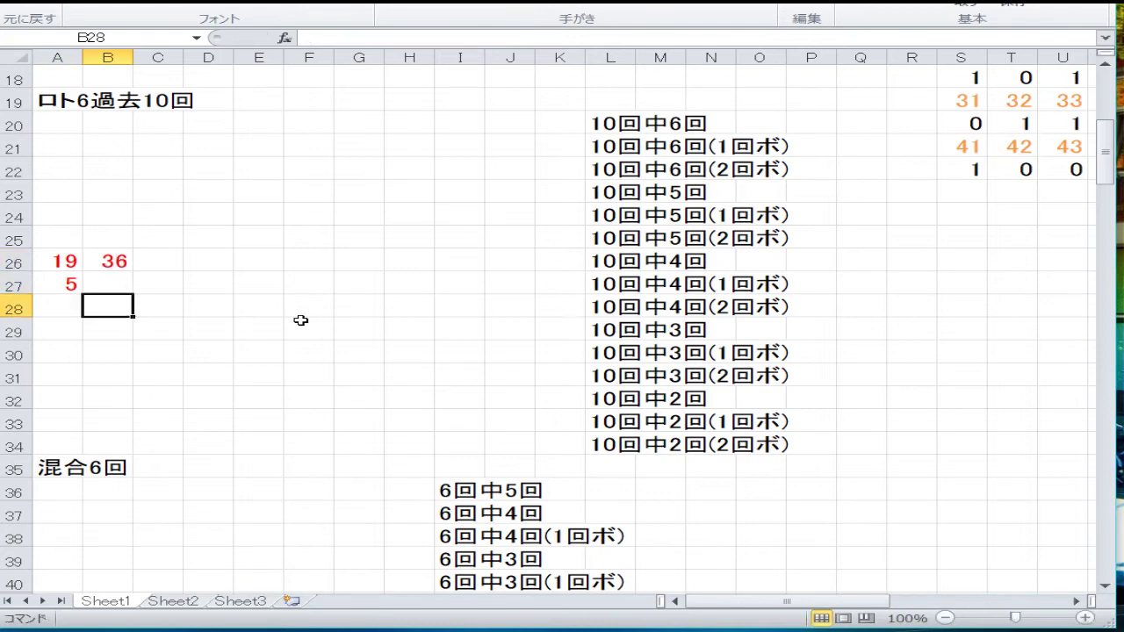
{"action": "key", "text": "Down"}
{"action": "key", "text": "Left"}
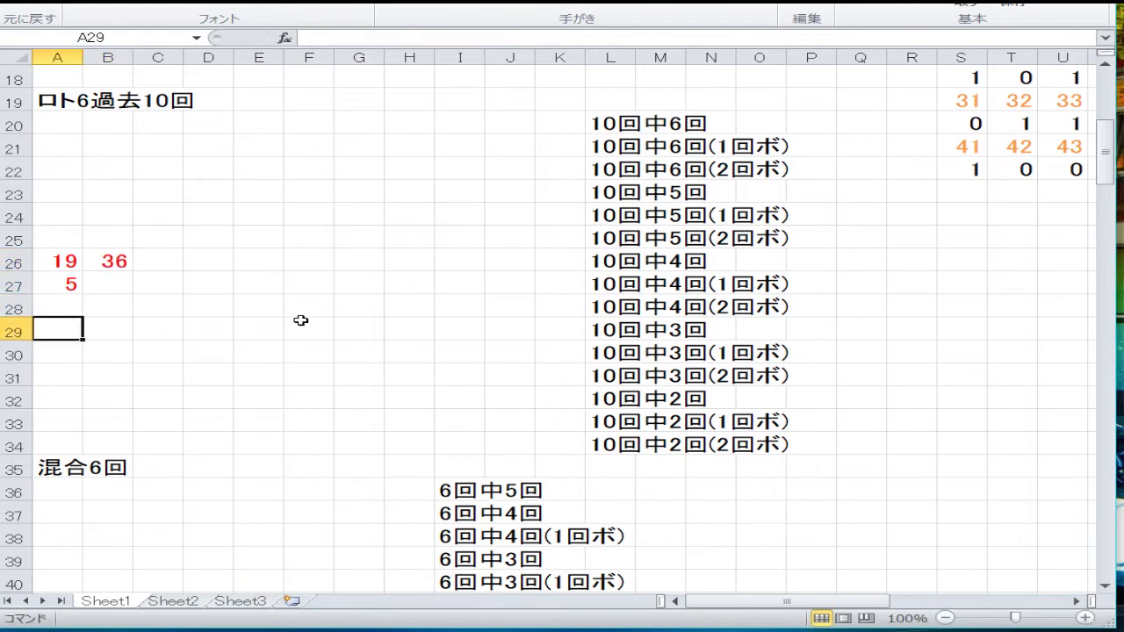
{"action": "type", "text": "2"}
{"action": "key", "text": "Right"}
{"action": "type", "text": "8"}
{"action": "key", "text": "Right"}
{"action": "type", "text": "1"}
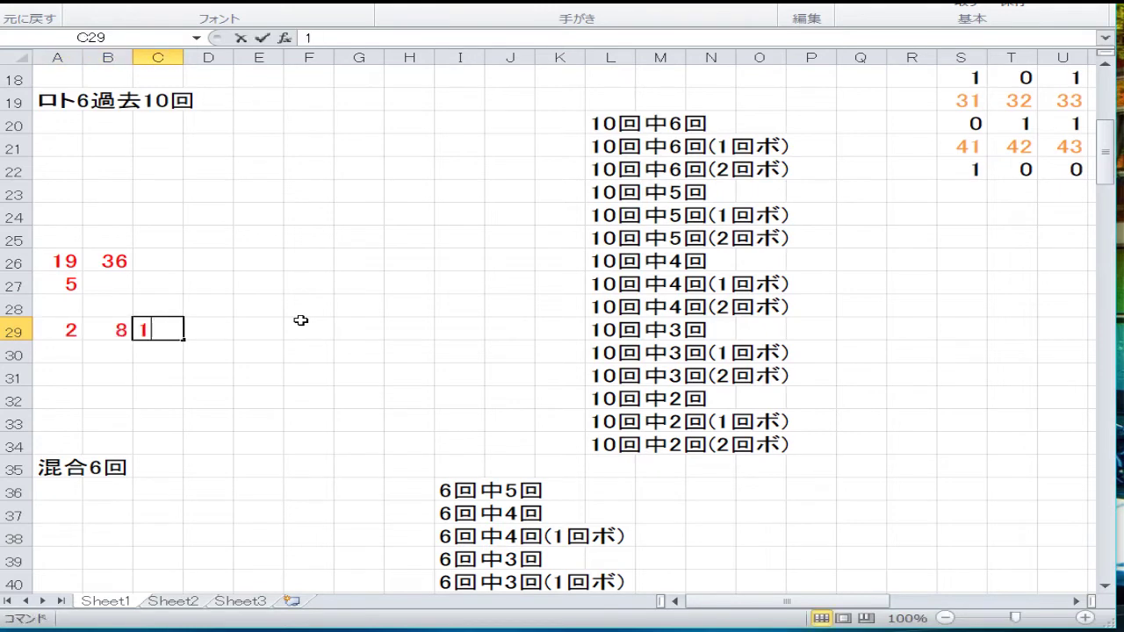
{"action": "type", "text": "0"}
{"action": "key", "text": "Right"}
{"action": "type", "text": "12"}
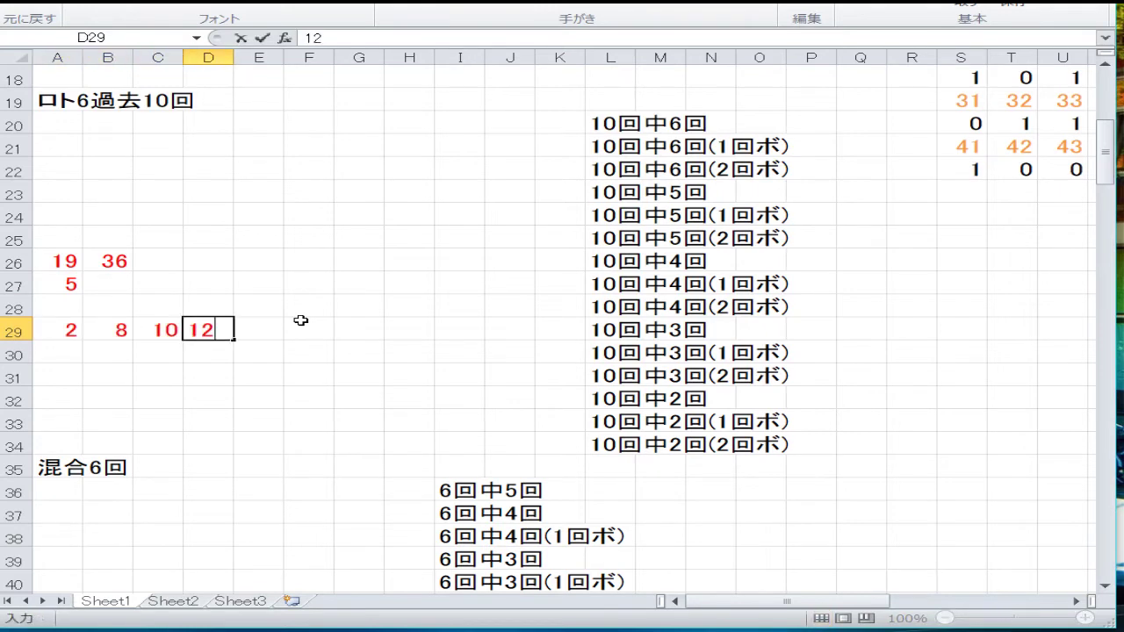
{"action": "key", "text": "BackSpace"}
{"action": "key", "text": "BackSpace"}
{"action": "type", "text": "27"}
{"action": "key", "text": "Return"}
{"action": "key", "text": "Left"}
{"action": "key", "text": "Left"}
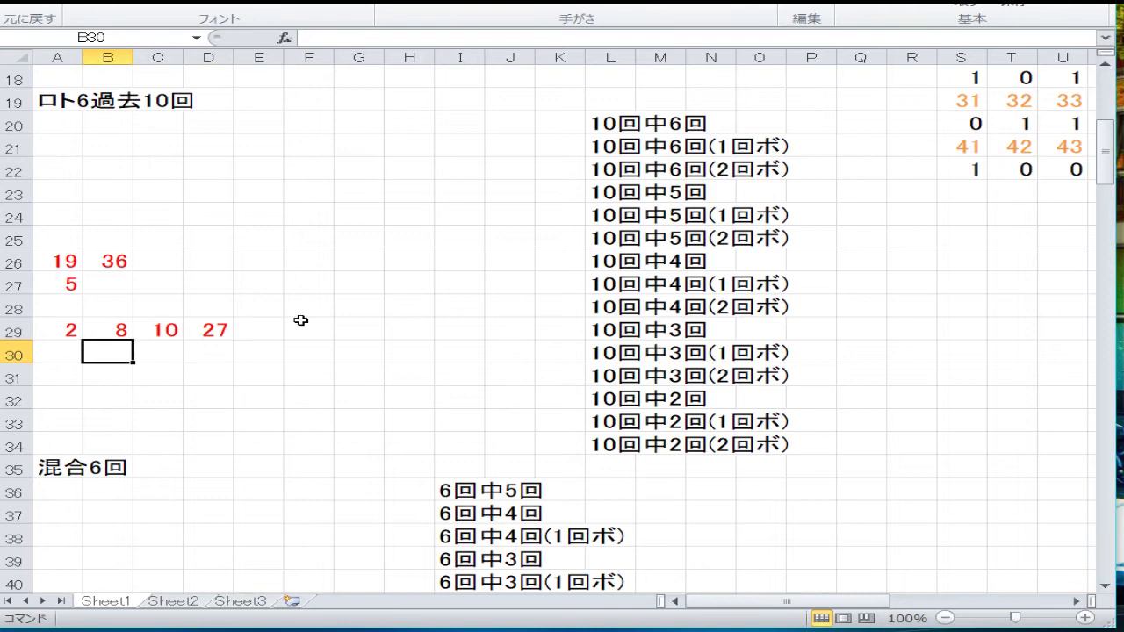
{"action": "key", "text": "Left"}
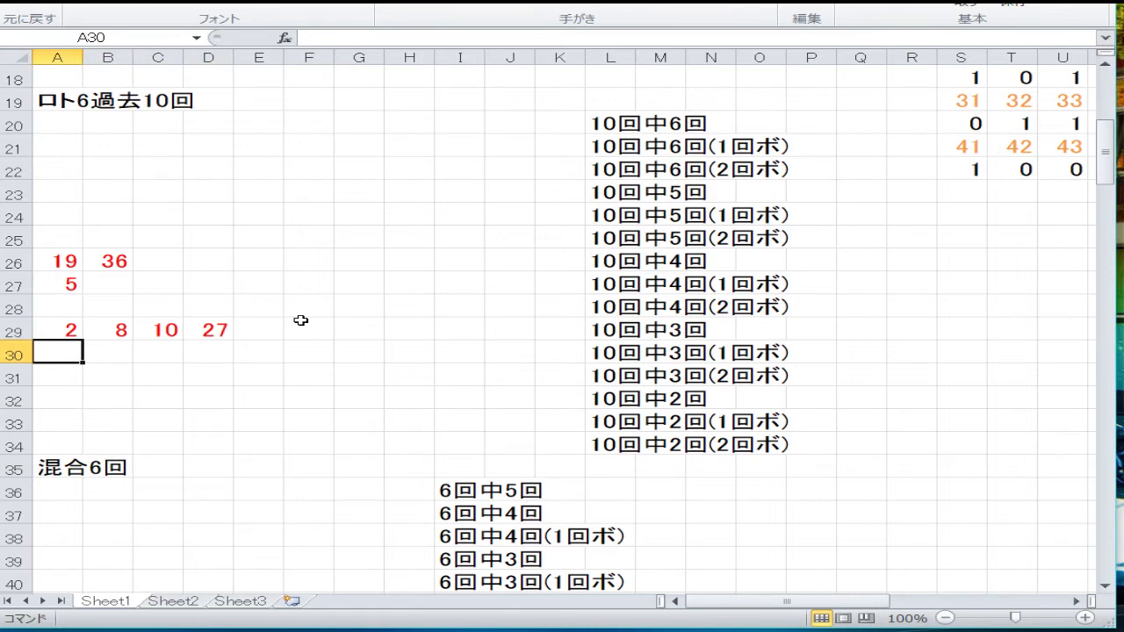
Step: Enter 22 in A30 and the numbers 9, 11, 14, 15, 18, 21, 28, 29, 32 and 38 in A32:J32
{"action": "type", "text": "22"}
{"action": "key", "text": "Return"}
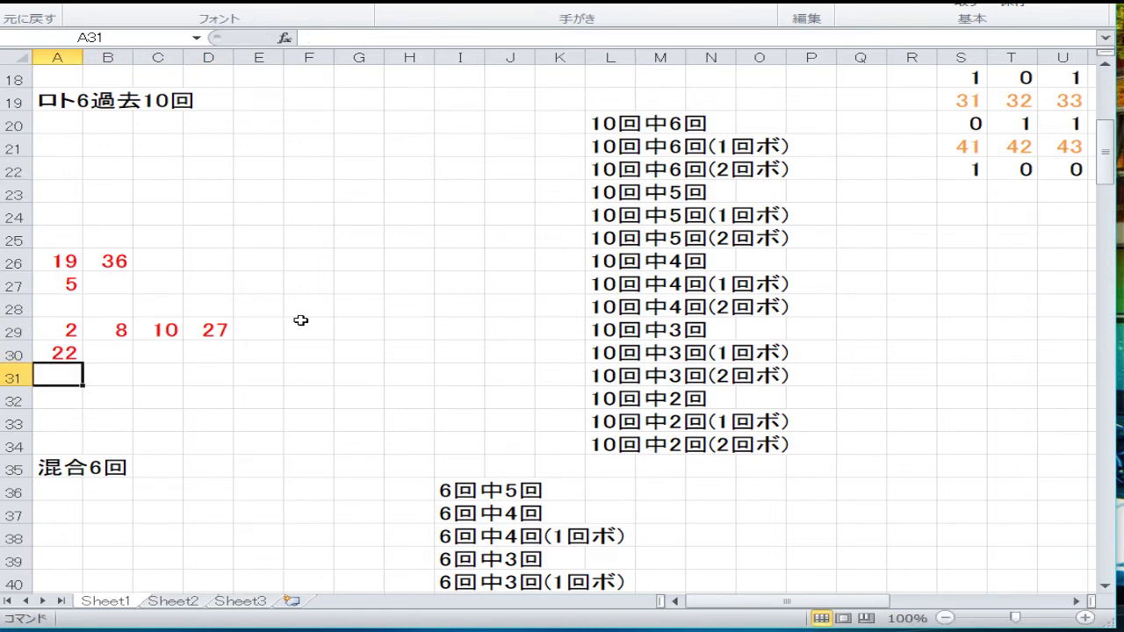
{"action": "key", "text": "Down"}
{"action": "type", "text": "9"}
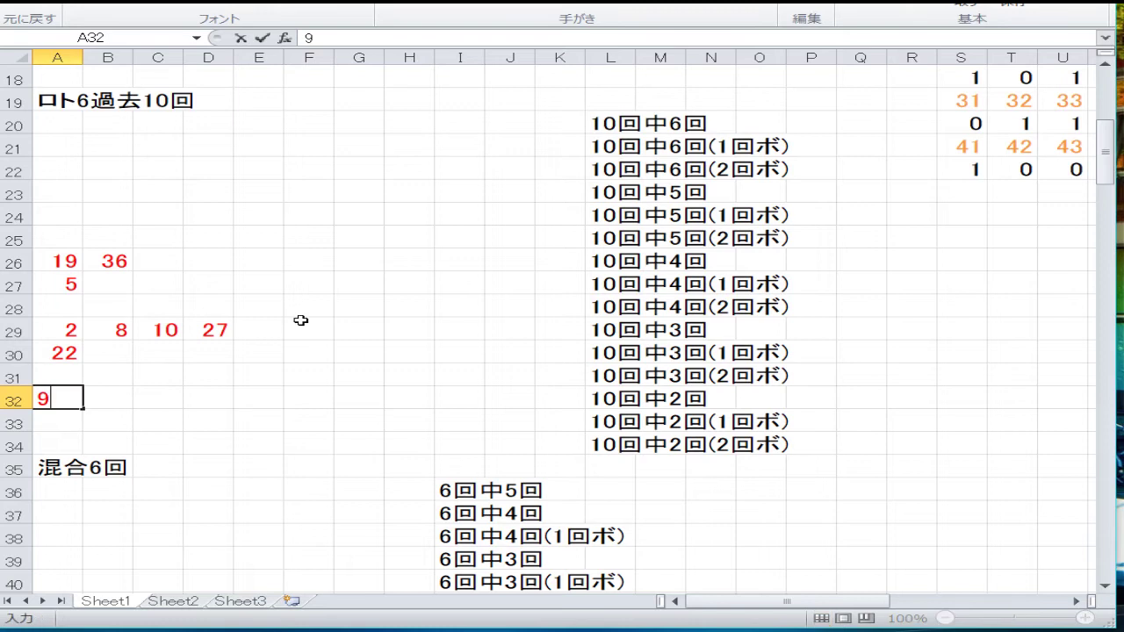
{"action": "key", "text": "Tab"}
{"action": "type", "text": "11"}
{"action": "key", "text": "Tab"}
{"action": "type", "text": "14"}
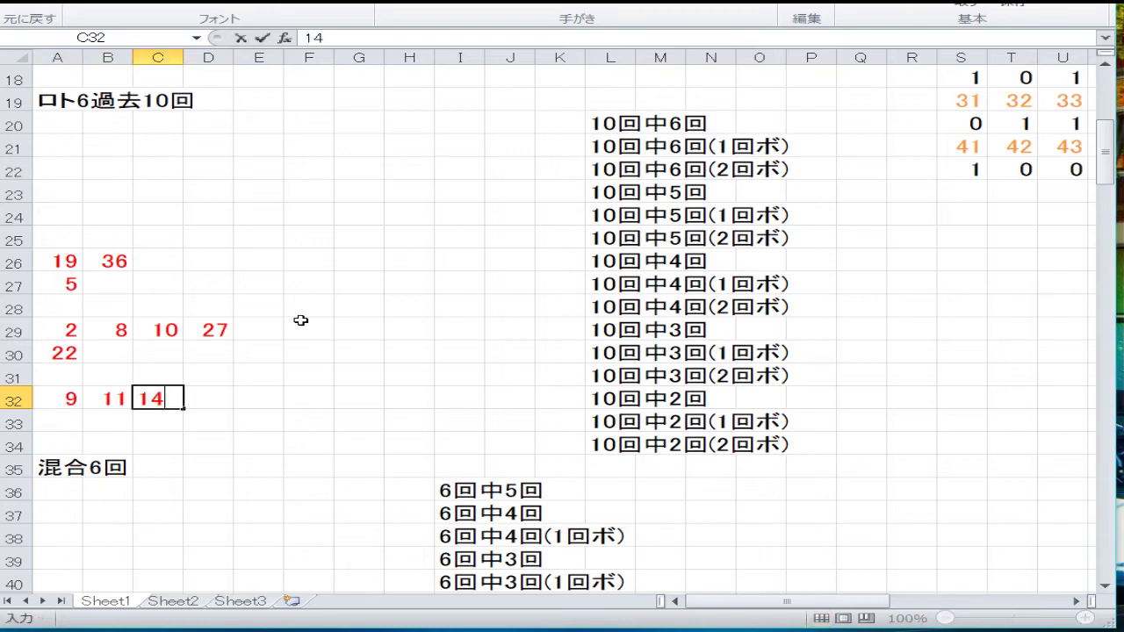
{"action": "key", "text": "Tab"}
{"action": "type", "text": "15"}
{"action": "key", "text": "Tab"}
{"action": "type", "text": "18"}
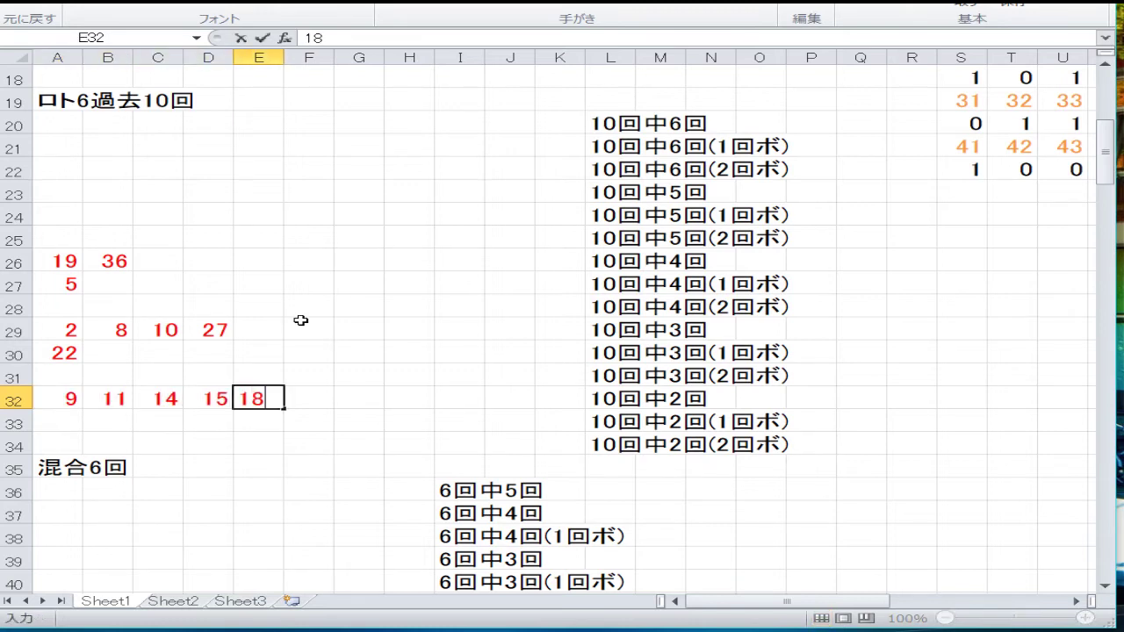
{"action": "key", "text": "Tab"}
{"action": "type", "text": "21"}
{"action": "key", "text": "Tab"}
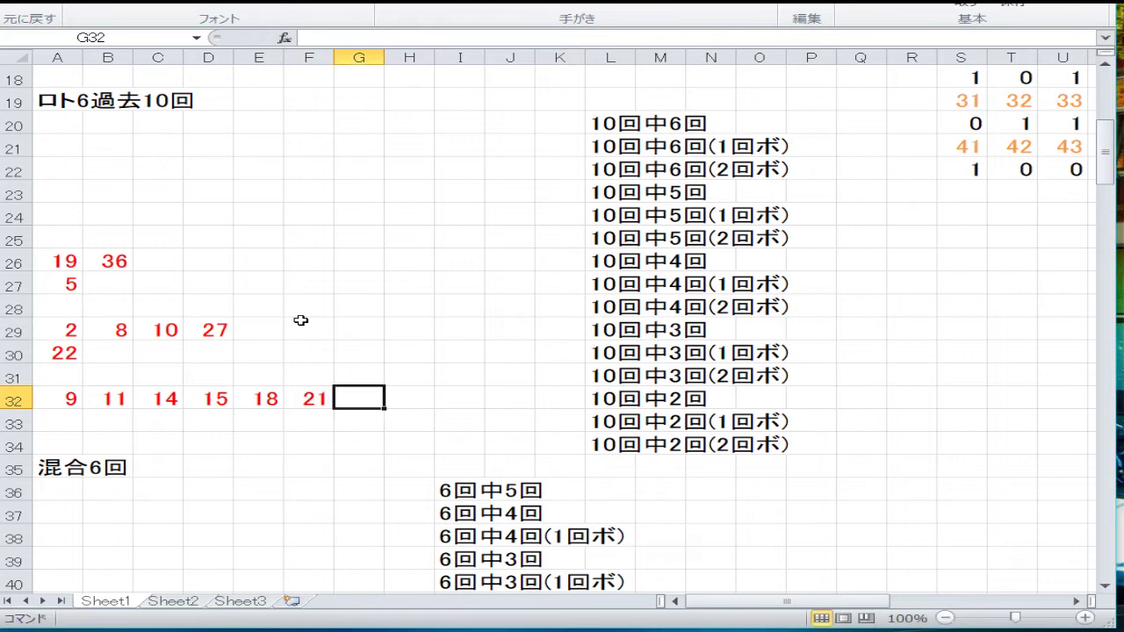
{"action": "type", "text": "28"}
{"action": "key", "text": "Tab"}
{"action": "type", "text": "9"}
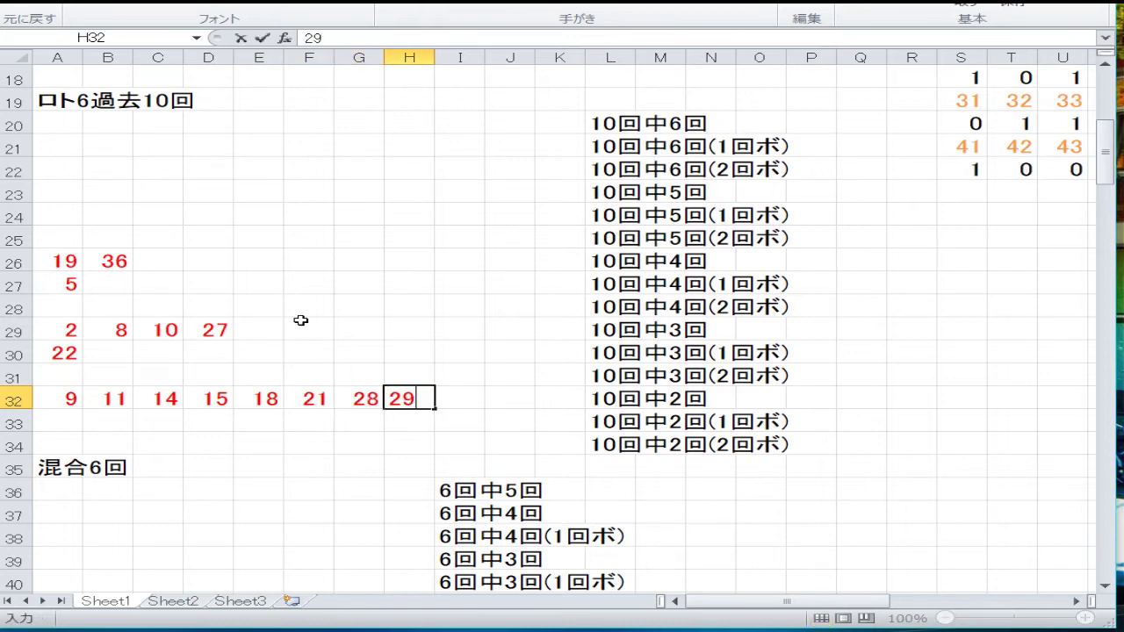
{"action": "key", "text": "Tab"}
{"action": "type", "text": "32"}
{"action": "key", "text": "Tab"}
{"action": "type", "text": "38"}
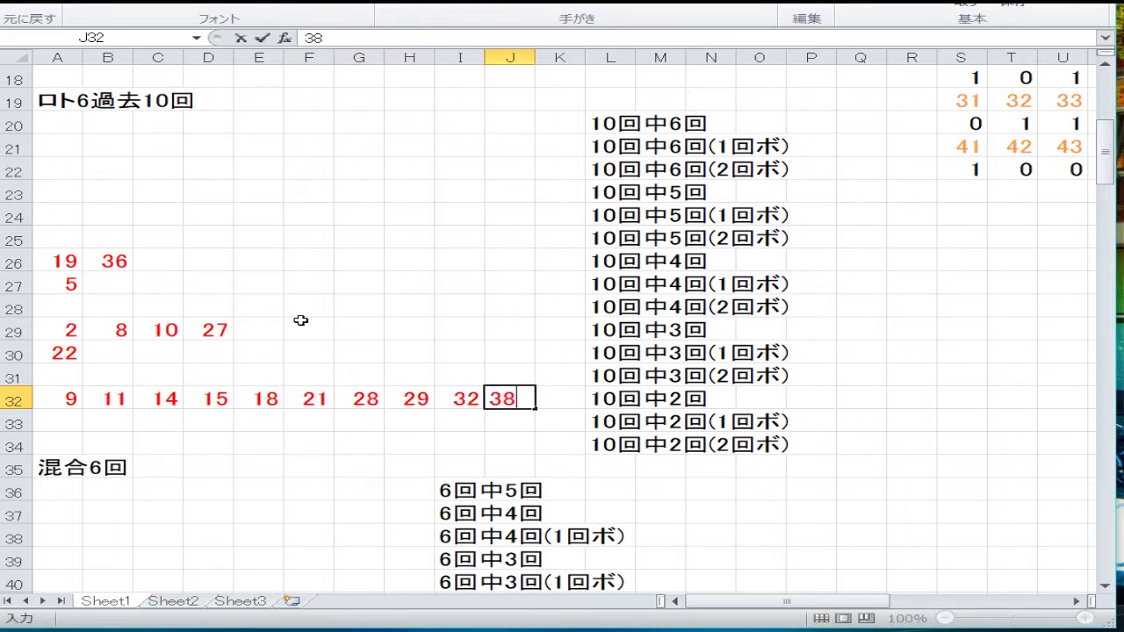
{"action": "key", "text": "Return"}
Step: Enter 7, 12 and 33 in A33:C33 for the 10回中2回(1回ボ) row
{"action": "key", "text": "Left"}
{"action": "key", "text": "Left"}
{"action": "key", "text": "Left"}
{"action": "key", "text": "Left"}
{"action": "key", "text": "Left"}
{"action": "key", "text": "Left"}
{"action": "key", "text": "Left"}
{"action": "key", "text": "Left"}
{"action": "key", "text": "Left"}
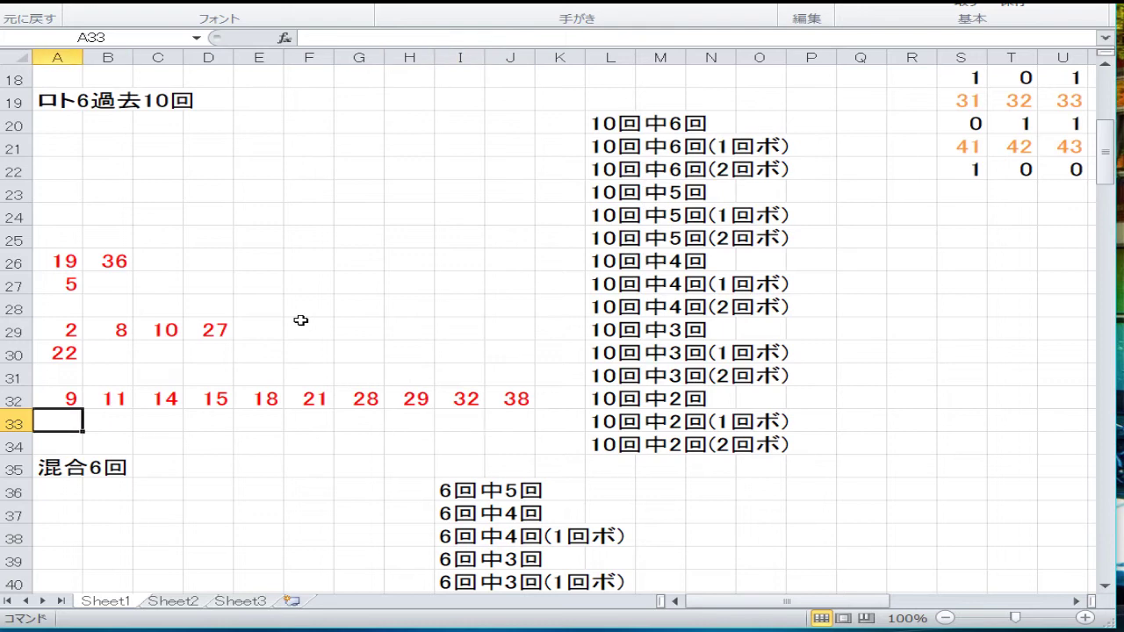
{"action": "type", "text": "7"}
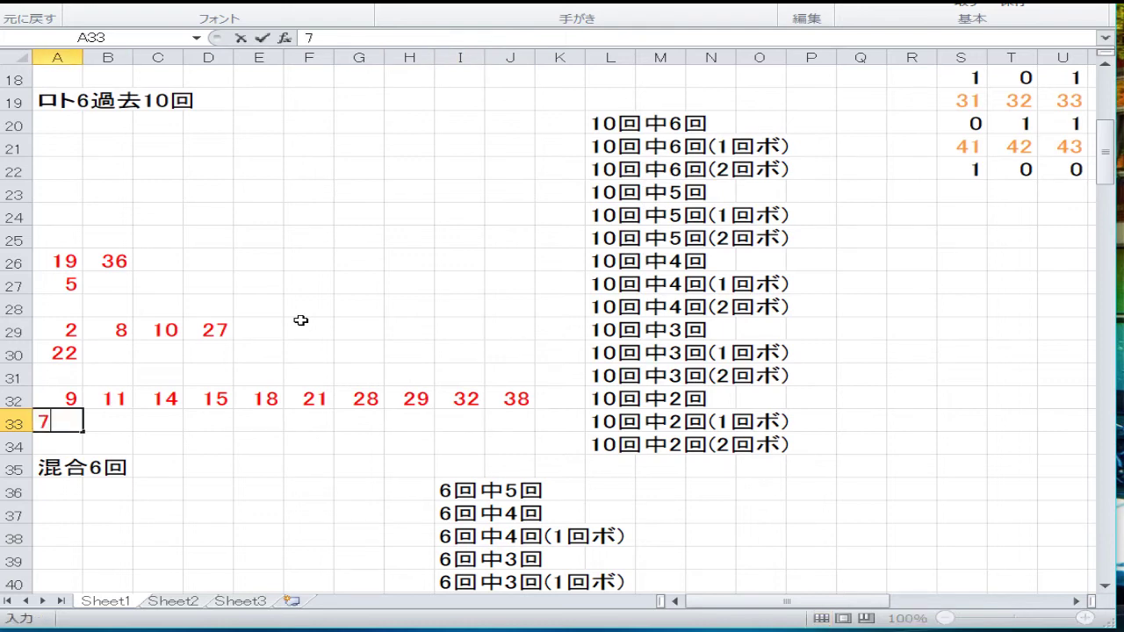
{"action": "key", "text": "Tab"}
{"action": "type", "text": "12"}
{"action": "key", "text": "Tab"}
{"action": "type", "text": "3"}
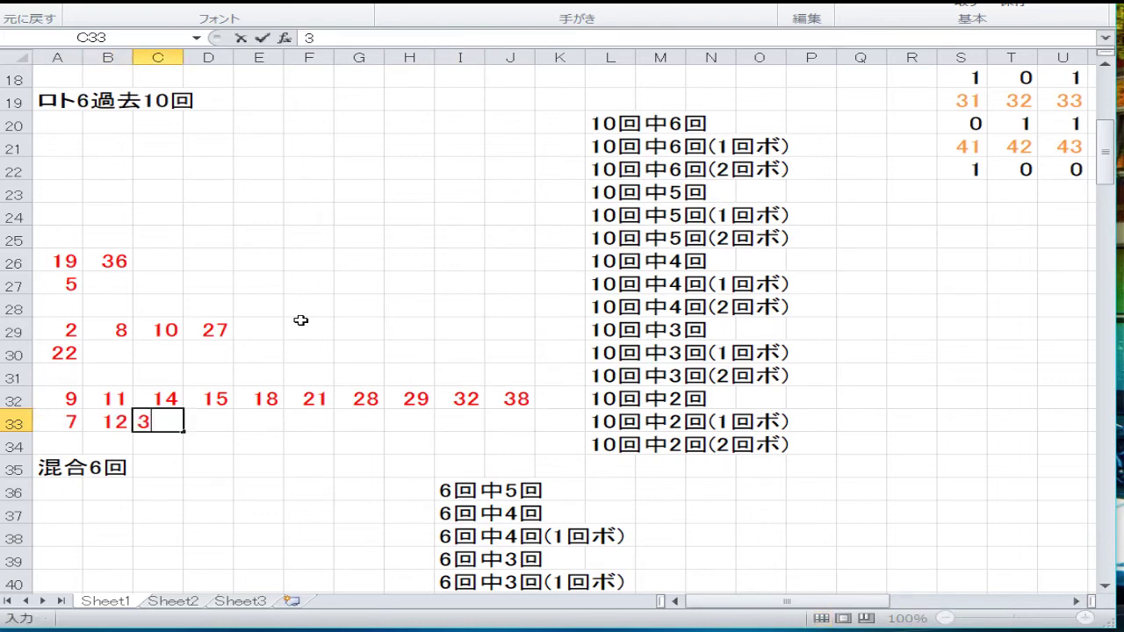
{"action": "key", "text": "Return"}
Step: Enter 28 in A39 for the 6回中3回 row of the 混合6回 section
{"action": "key", "text": "Down"}
{"action": "key", "text": "Down"}
{"action": "key", "text": "Down"}
{"action": "key", "text": "Down"}
{"action": "key", "text": "Down"}
{"action": "key", "text": "Down"}
{"action": "key", "text": "Down"}
{"action": "key", "text": "Down"}
{"action": "key", "text": "Down"}
{"action": "key", "text": "Down"}
{"action": "key", "text": "Down"}
{"action": "key", "text": "Down"}
{"action": "key", "text": "Down"}
{"action": "key", "text": "Down"}
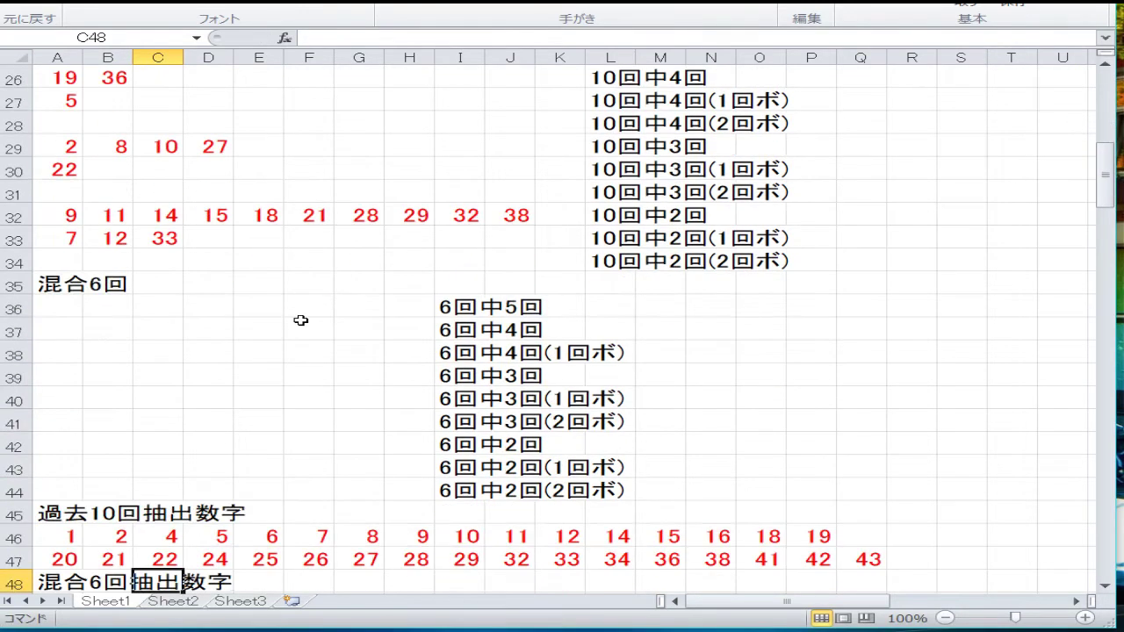
{"action": "key", "text": "Up"}
{"action": "key", "text": "Up"}
{"action": "key", "text": "Up"}
{"action": "key", "text": "Up"}
{"action": "key", "text": "Up"}
{"action": "key", "text": "Up"}
{"action": "key", "text": "Up"}
{"action": "key", "text": "Up"}
{"action": "key", "text": "Up"}
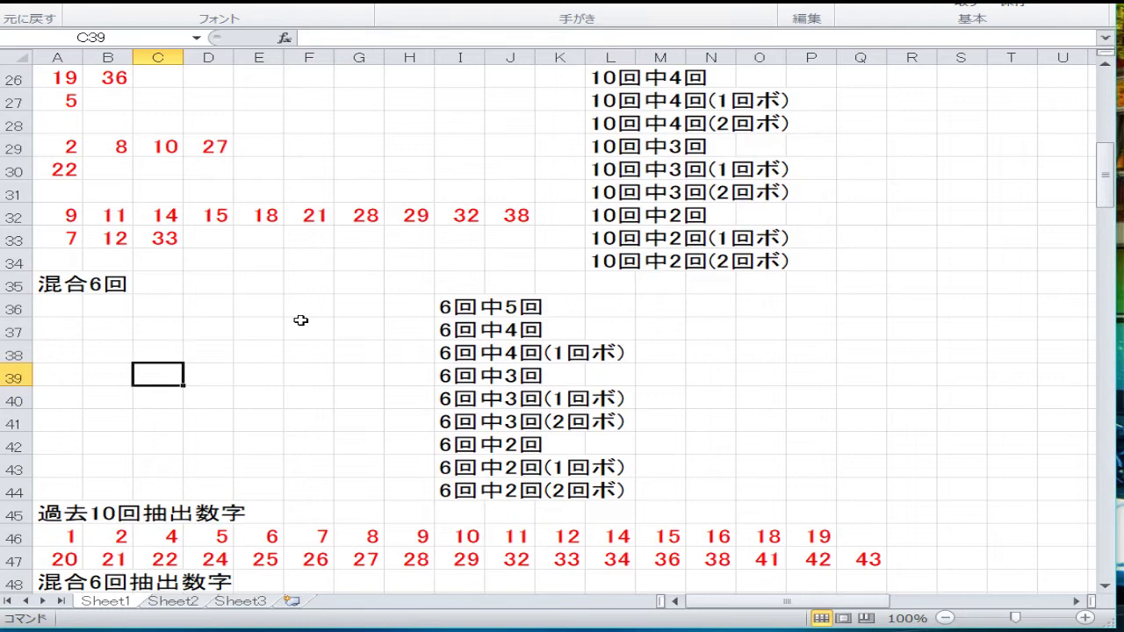
{"action": "key", "text": "Left"}
{"action": "key", "text": "Left"}
{"action": "type", "text": "28"}
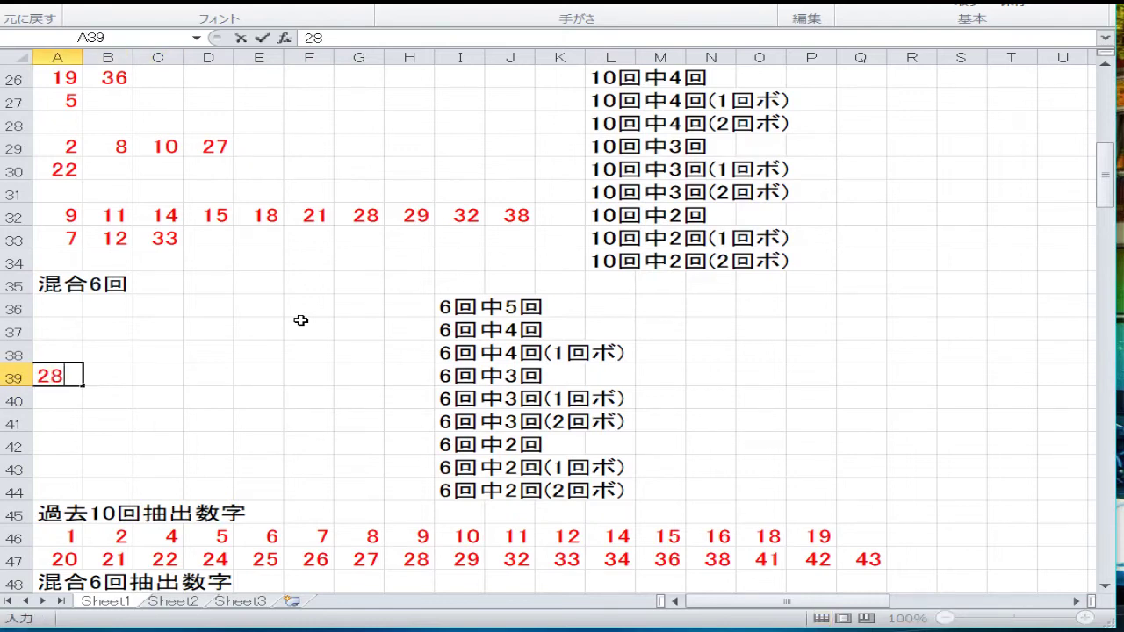
{"action": "key", "text": "Return"}
Step: Enter 1, 4, 7, 17, 26, 27, 29 and 34 in A42:H42 for the 6回中2回 row
{"action": "key", "text": "Down"}
{"action": "key", "text": "Down"}
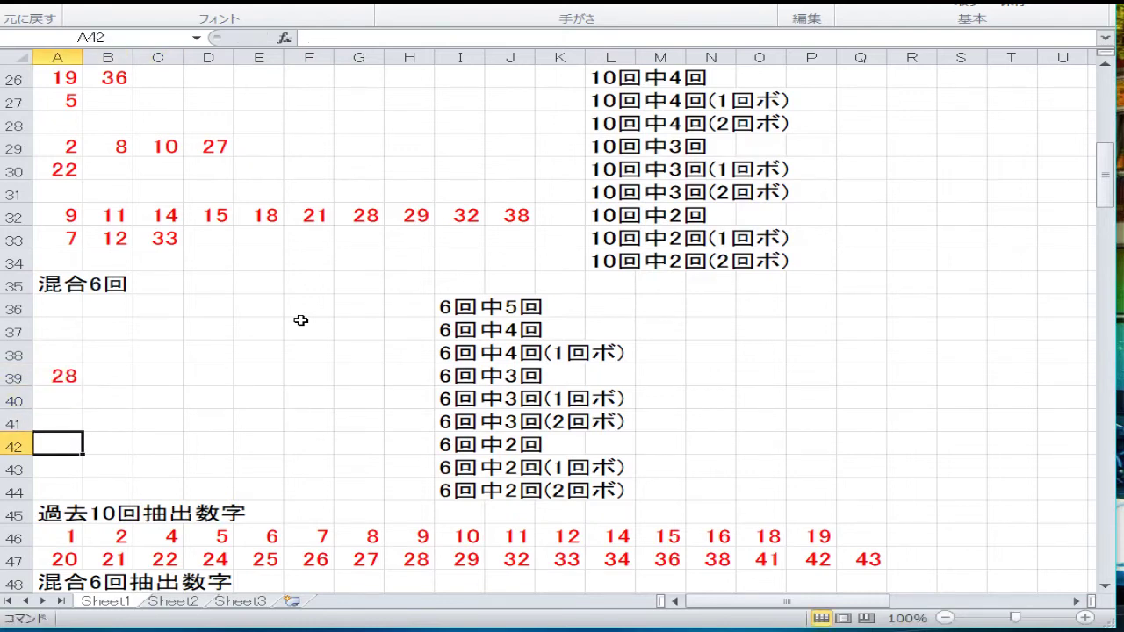
{"action": "type", "text": "1"}
{"action": "key", "text": "Tab"}
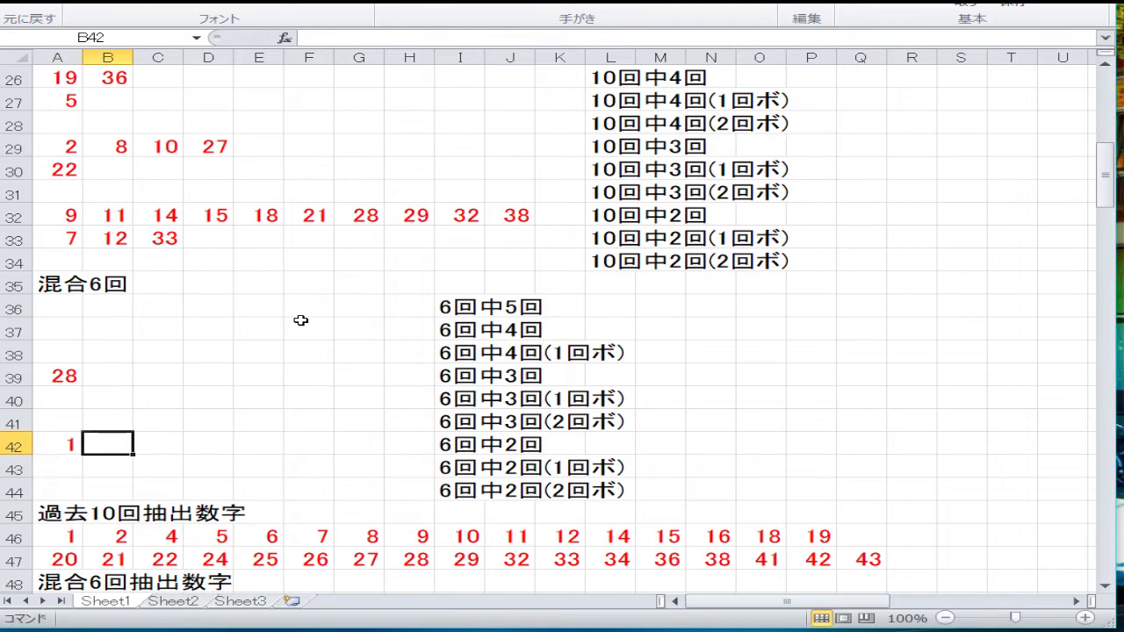
{"action": "type", "text": "4"}
{"action": "key", "text": "Tab"}
{"action": "type", "text": "7"}
{"action": "key", "text": "Tab"}
{"action": "type", "text": "1"}
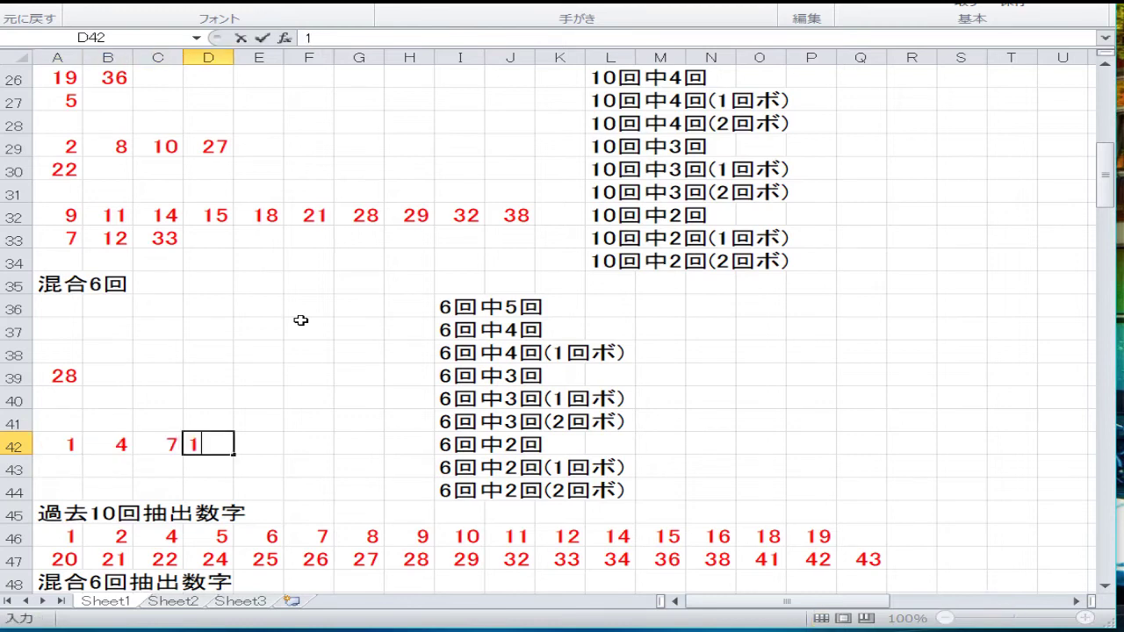
{"action": "type", "text": "7"}
{"action": "key", "text": "Tab"}
{"action": "type", "text": "26"}
{"action": "key", "text": "Tab"}
{"action": "type", "text": "27"}
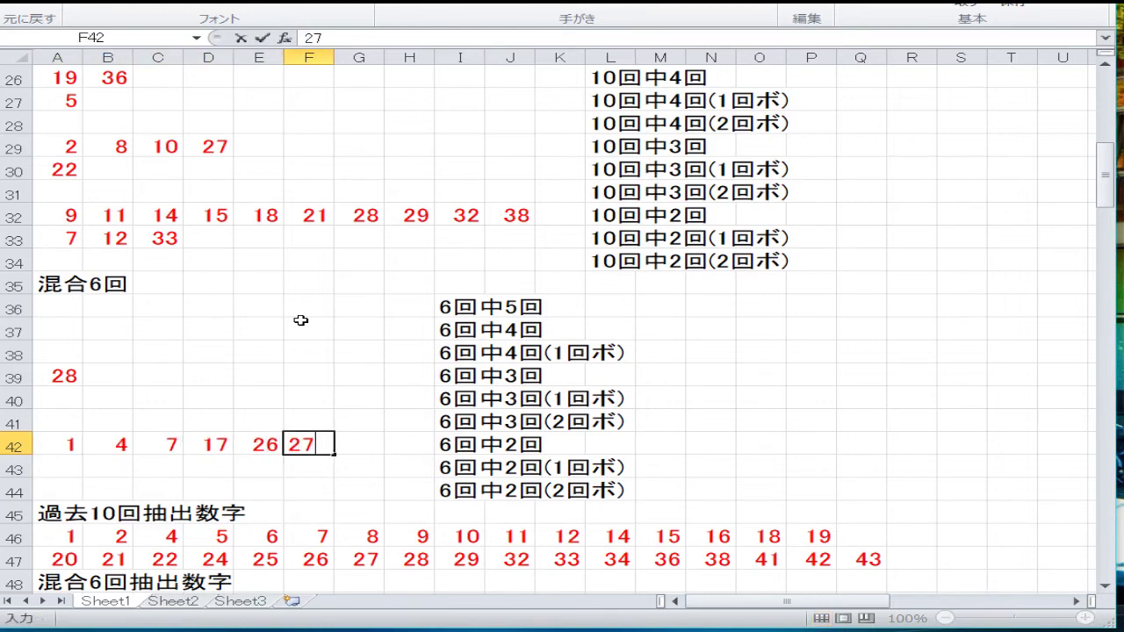
{"action": "key", "text": "Tab"}
{"action": "type", "text": "29"}
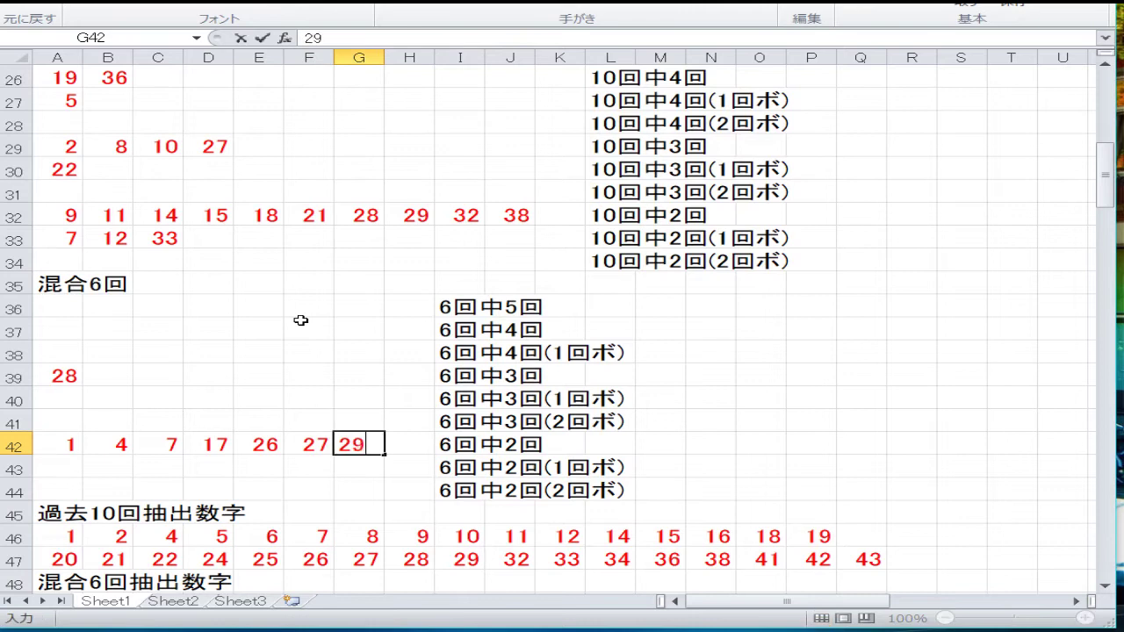
{"action": "key", "text": "Tab"}
{"action": "type", "text": "37"}
{"action": "key", "text": "BackSpace"}
{"action": "type", "text": "4"}
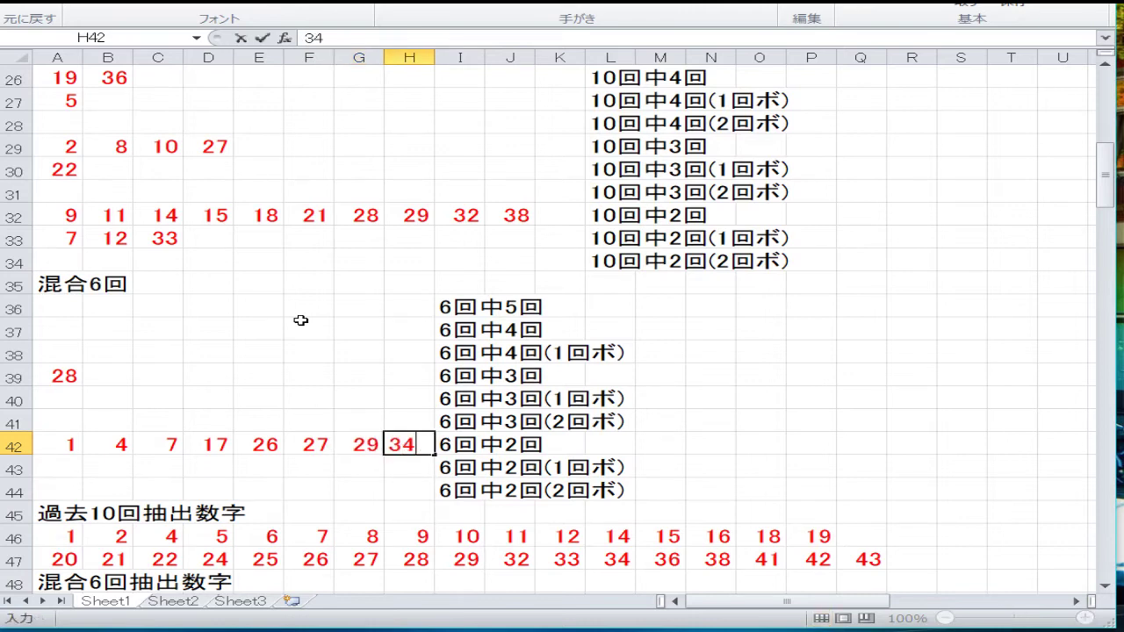
{"action": "key", "text": "Return"}
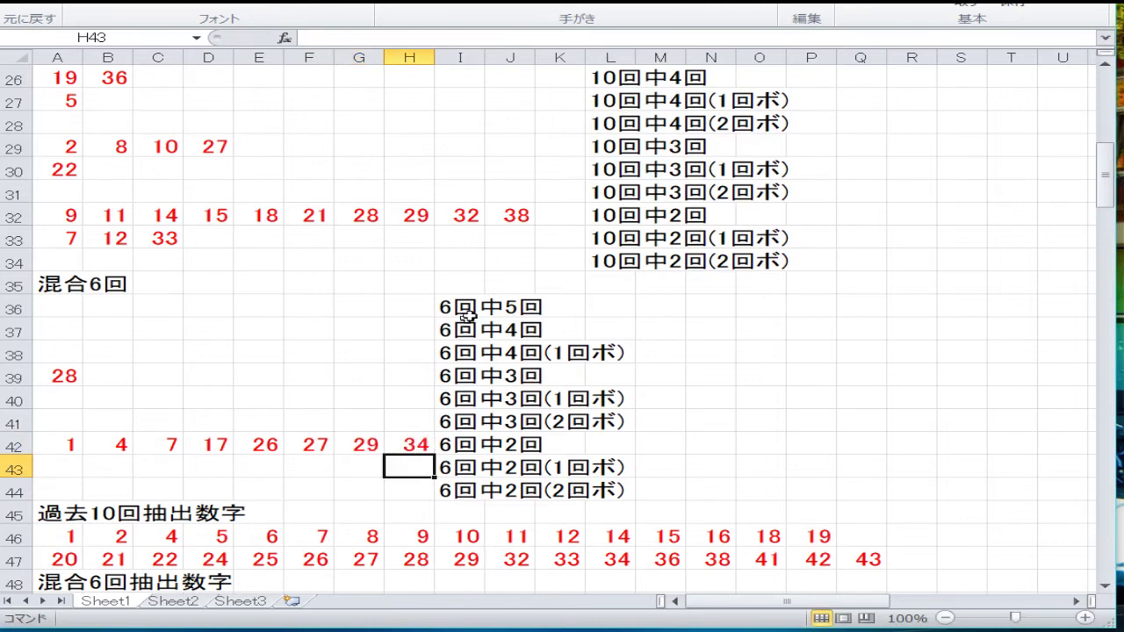
Step: Move the 6回中 labels from I36:I44 to J36:J44 and enter 37 in I42
{"action": "left_click_drag", "start_coordinate": [469, 314], "coordinate": [467, 442]}
{"action": "left_click", "coordinate": [466, 440]}
{"action": "type", "text": "37"}
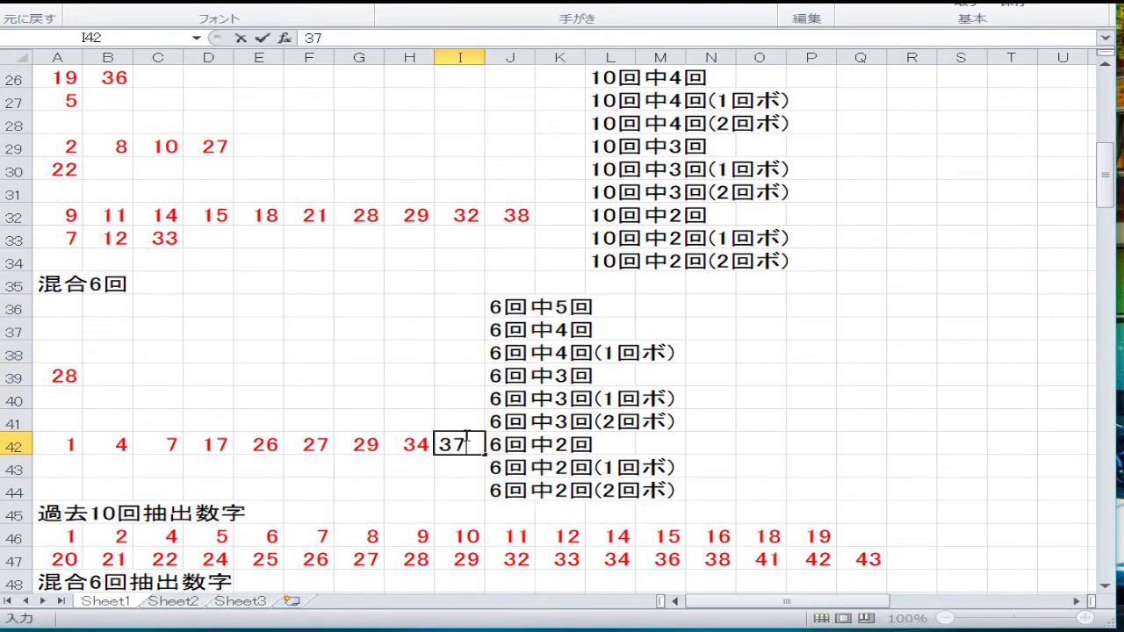
{"action": "key", "text": "Return"}
Step: Change the font color of the 37 in I42 to red
{"action": "left_click", "coordinate": [464, 437]}
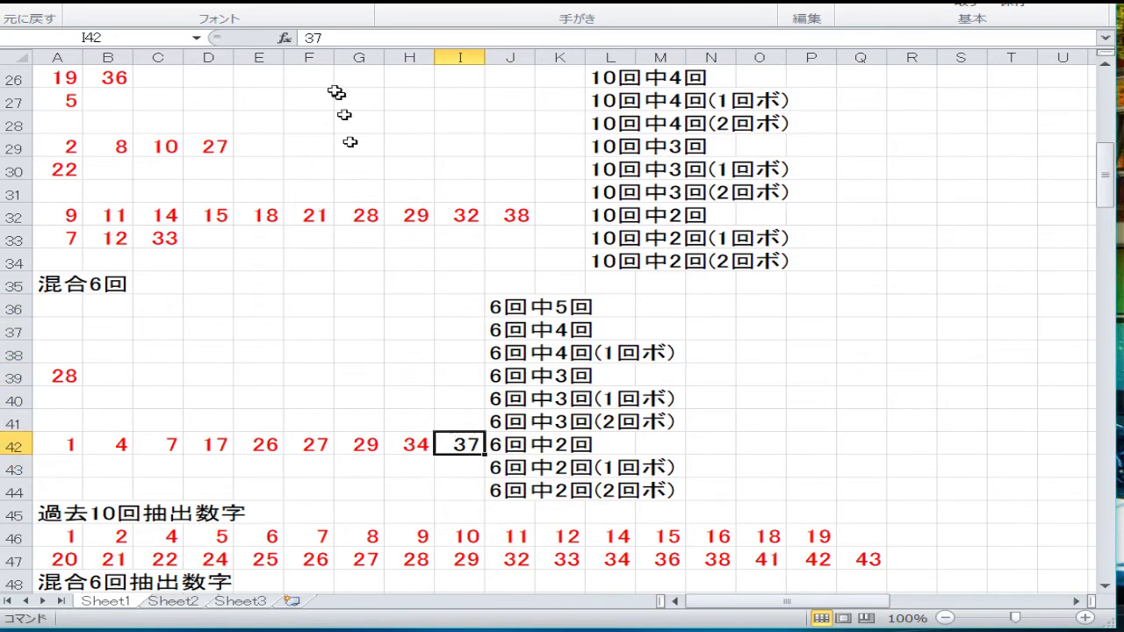
{"action": "left_click", "coordinate": [341, 9]}
{"action": "left_click", "coordinate": [205, 147]}
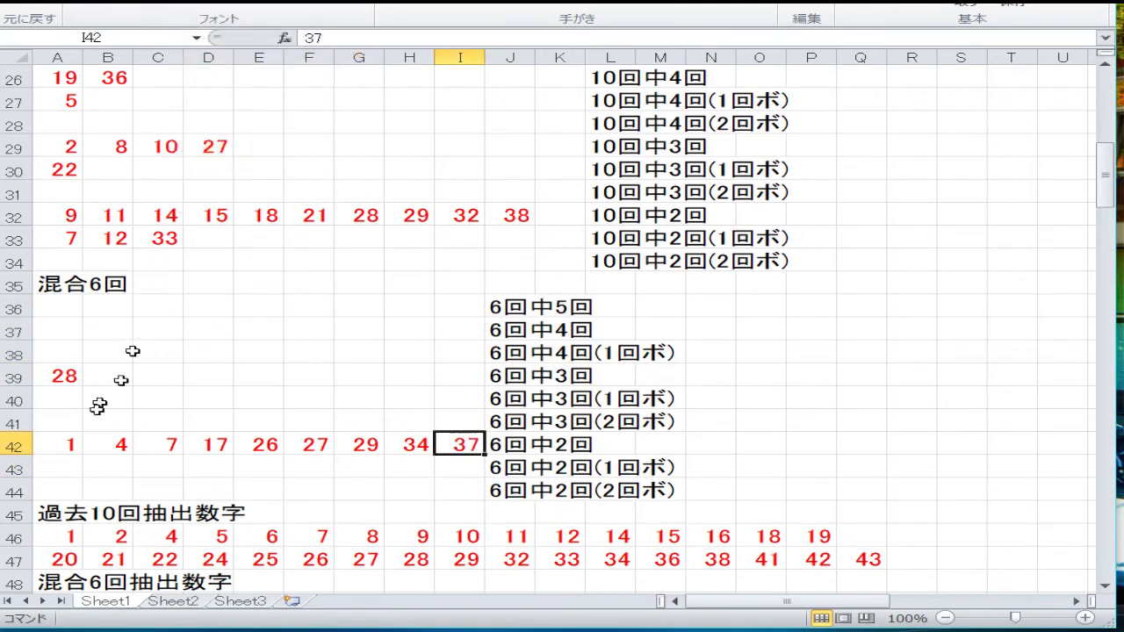
Step: Enter 8 in A44 for the 6回中2回(2回ボ) row and 10 and 18 in A43:B43 for the 6回中2回(1回ボ) row
{"action": "left_click", "coordinate": [69, 465]}
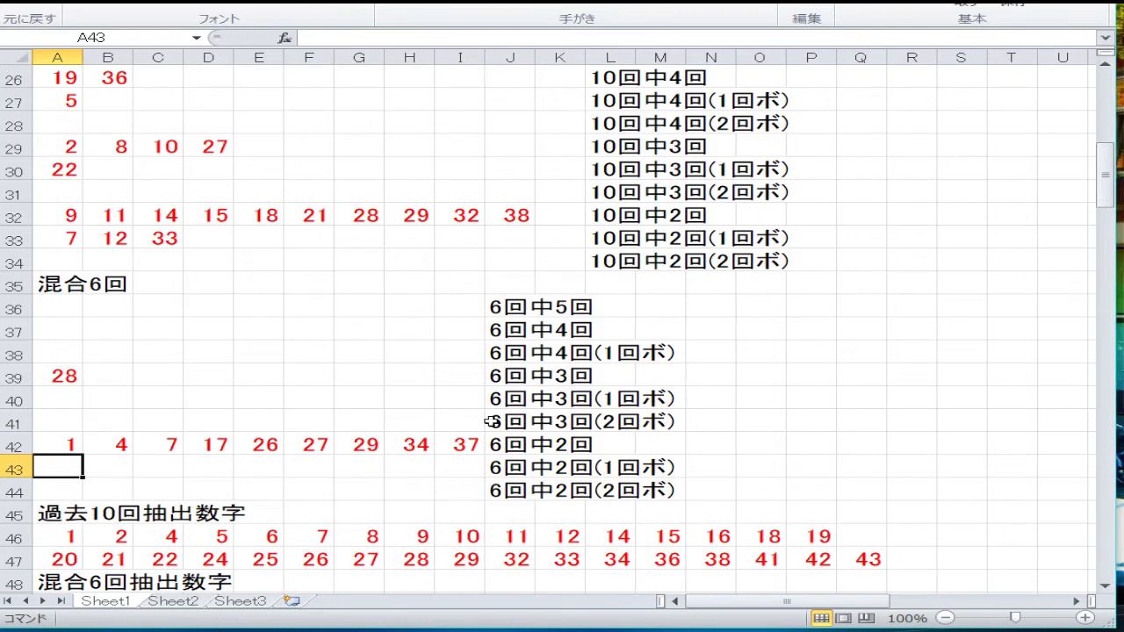
{"action": "key", "text": "Down"}
{"action": "type", "text": "8"}
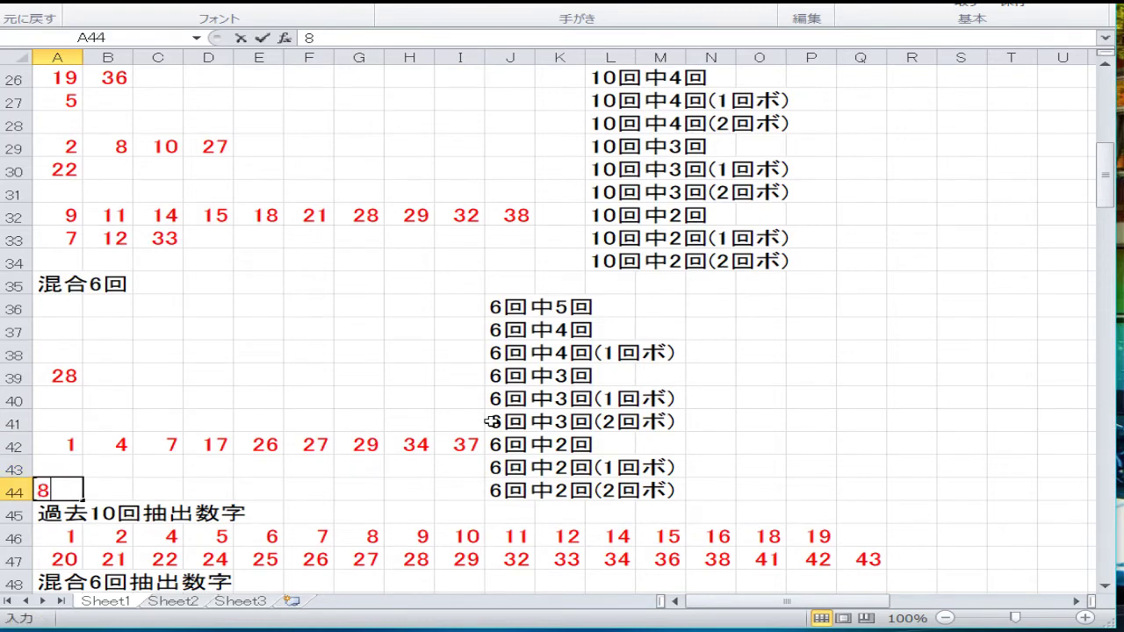
{"action": "key", "text": "Up"}
{"action": "type", "text": "10"}
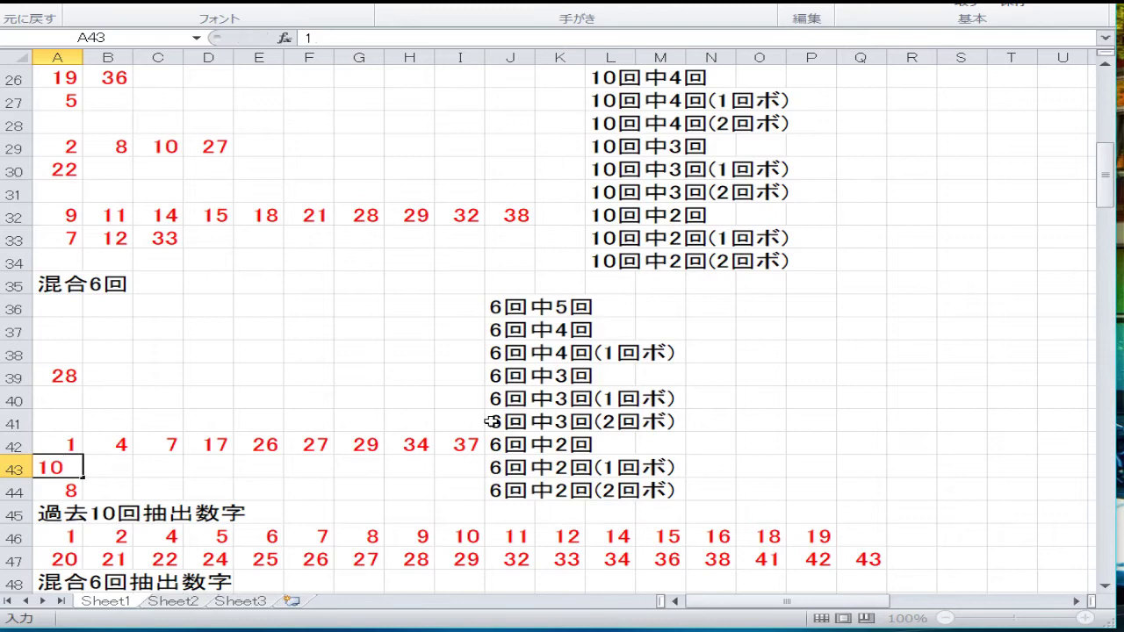
{"action": "key", "text": "Tab"}
{"action": "type", "text": "18"}
{"action": "key", "text": "Return"}
Step: Examine the 過去10回 and 混合6回 count tables together with their bonus-number count tables
{"action": "scroll", "coordinate": [808, 384], "scroll_direction": "up", "scroll_amount": 8}
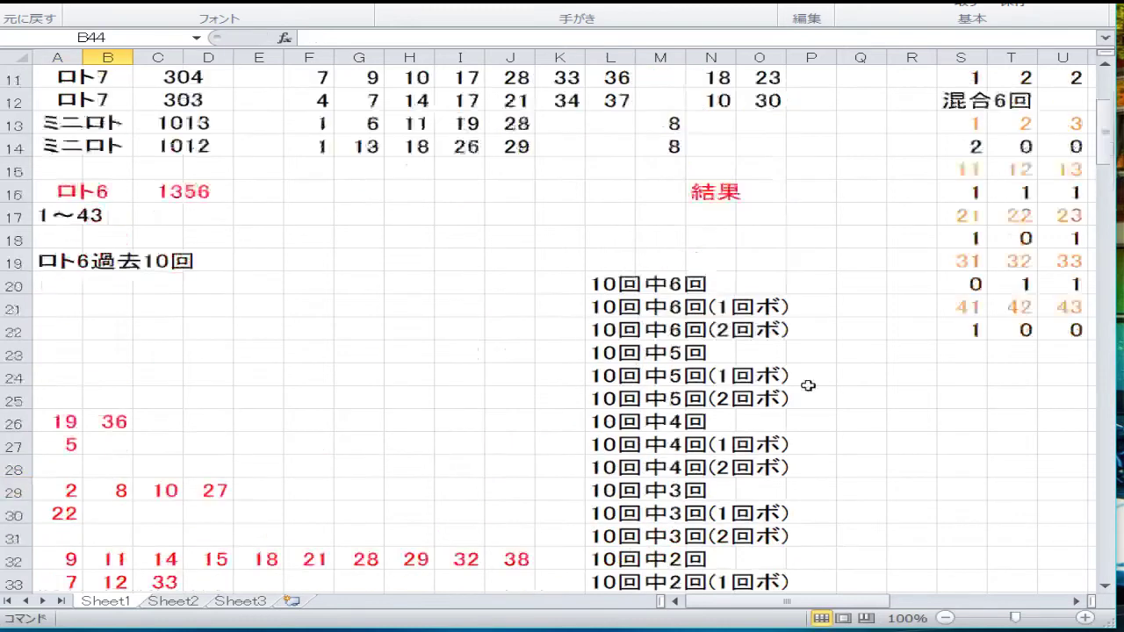
{"action": "left_click", "coordinate": [764, 308]}
{"action": "key", "text": "Right"}
{"action": "key", "text": "Right"}
{"action": "key", "text": "Right"}
{"action": "key", "text": "Right"}
{"action": "key", "text": "Right"}
{"action": "key", "text": "Right"}
{"action": "key", "text": "Right"}
{"action": "key", "text": "Right"}
{"action": "key", "text": "Right"}
{"action": "key", "text": "Right"}
{"action": "key", "text": "Right"}
{"action": "key", "text": "Right"}
{"action": "key", "text": "Right"}
{"action": "key", "text": "Right"}
{"action": "key", "text": "Right"}
{"action": "key", "text": "Right"}
{"action": "key", "text": "Right"}
{"action": "key", "text": "Right"}
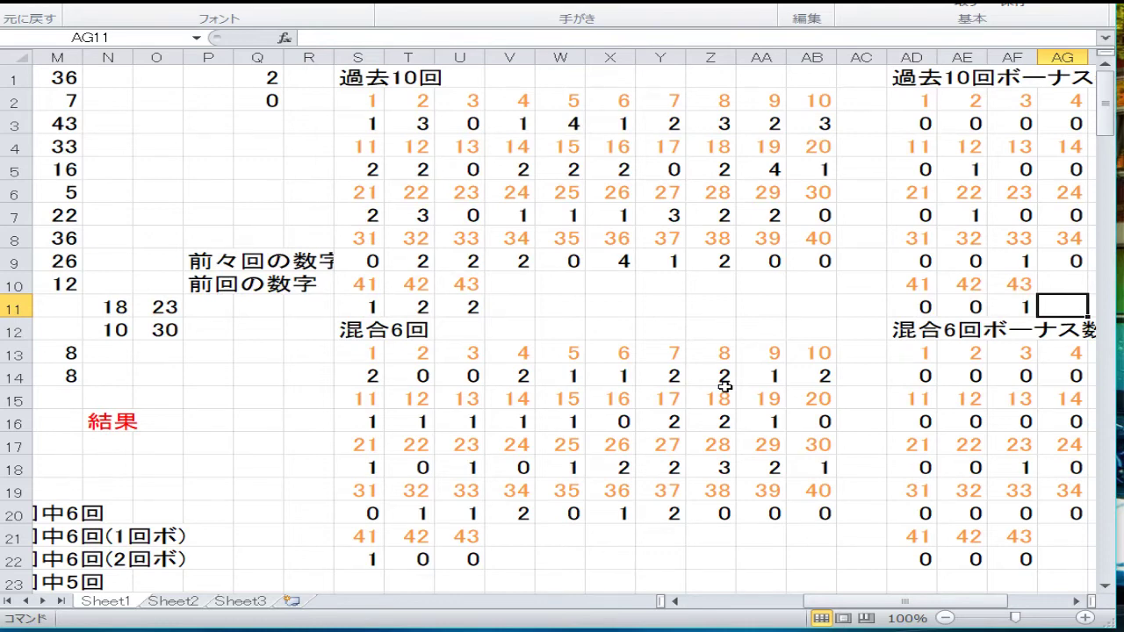
{"action": "key", "text": "Down"}
{"action": "key", "text": "Down"}
{"action": "key", "text": "Down"}
{"action": "key", "text": "Down"}
{"action": "key", "text": "Down"}
{"action": "key", "text": "Down"}
{"action": "key", "text": "Down"}
{"action": "key", "text": "Down"}
{"action": "key", "text": "Down"}
{"action": "key", "text": "Down"}
{"action": "key", "text": "Down"}
{"action": "key", "text": "Down"}
{"action": "key", "text": "Down"}
{"action": "key", "text": "Down"}
{"action": "key", "text": "Down"}
{"action": "key", "text": "Down"}
{"action": "key", "text": "Down"}
{"action": "key", "text": "Down"}
{"action": "key", "text": "Down"}
{"action": "key", "text": "Down"}
{"action": "key", "text": "Left"}
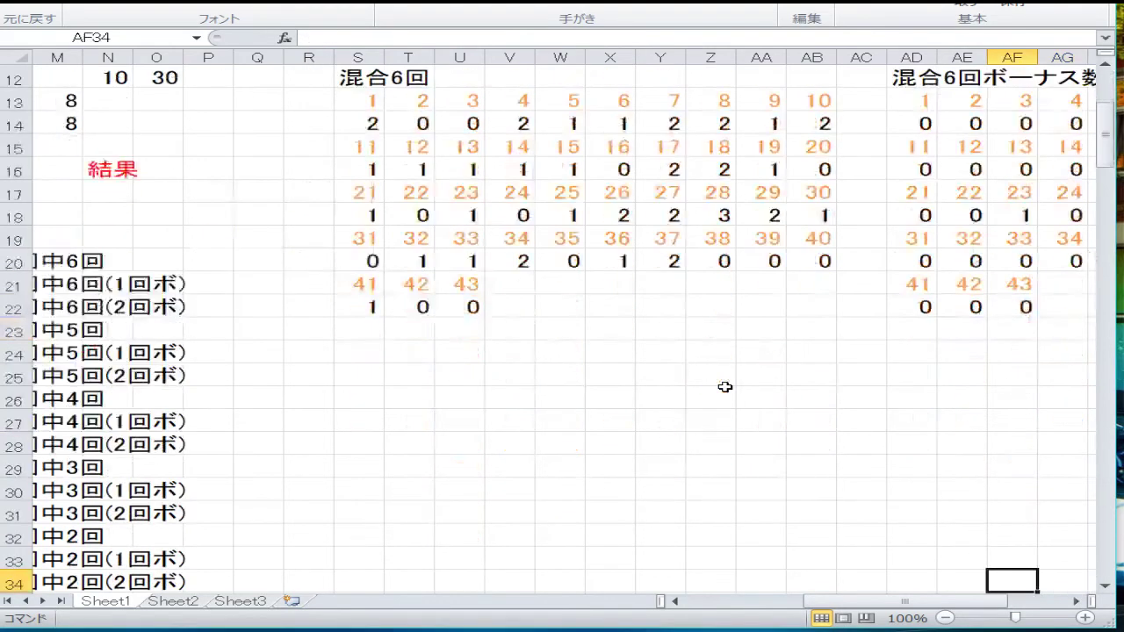
Step: Clear the old numbers in rows 46:47, 49:50 and 52:53 under 過去10回抽出数字, 混合6回抽出数字 and 全抽出数字
{"action": "key", "text": "Left"}
{"action": "key", "text": "Left"}
{"action": "key", "text": "Left"}
{"action": "key", "text": "Left"}
{"action": "key", "text": "Left"}
{"action": "key", "text": "Left"}
{"action": "key", "text": "Left"}
{"action": "key", "text": "Left"}
{"action": "key", "text": "Left"}
{"action": "key", "text": "Left"}
{"action": "key", "text": "Left"}
{"action": "key", "text": "Left"}
{"action": "key", "text": "Left"}
{"action": "key", "text": "Left"}
{"action": "key", "text": "Left"}
{"action": "key", "text": "Left"}
{"action": "key", "text": "Left"}
{"action": "key", "text": "Left"}
{"action": "key", "text": "Left"}
{"action": "key", "text": "Left"}
{"action": "key", "text": "Down"}
{"action": "key", "text": "Down"}
{"action": "key", "text": "Down"}
{"action": "key", "text": "Down"}
{"action": "key", "text": "Down"}
{"action": "key", "text": "Down"}
{"action": "key", "text": "Down"}
{"action": "key", "text": "Down"}
{"action": "key", "text": "Down"}
{"action": "key", "text": "Down"}
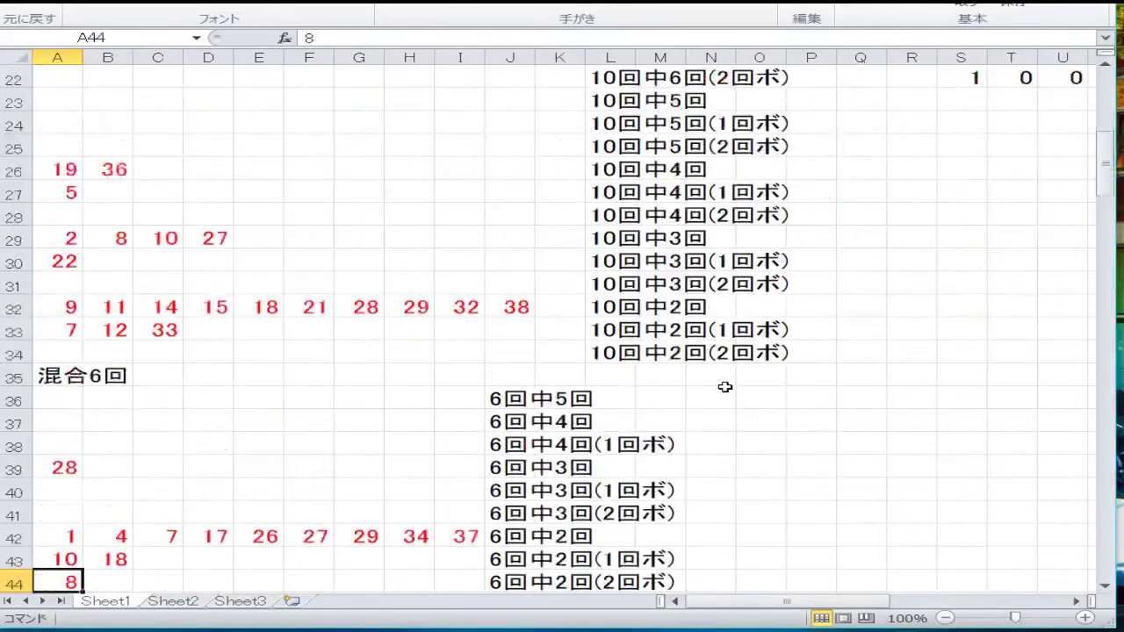
{"action": "key", "text": "Down"}
{"action": "key", "text": "Down"}
{"action": "key", "text": "Down"}
{"action": "key", "text": "Down"}
{"action": "key", "text": "Down"}
{"action": "key", "text": "Down"}
{"action": "key", "text": "Down"}
{"action": "key", "text": "Down"}
{"action": "key", "text": "Down"}
{"action": "key", "text": "Down"}
{"action": "key", "text": "Down"}
{"action": "key", "text": "Down"}
{"action": "key", "text": "Down"}
{"action": "key", "text": "Down"}
{"action": "key", "text": "Down"}
{"action": "key", "text": "Down"}
{"action": "key", "text": "Down"}
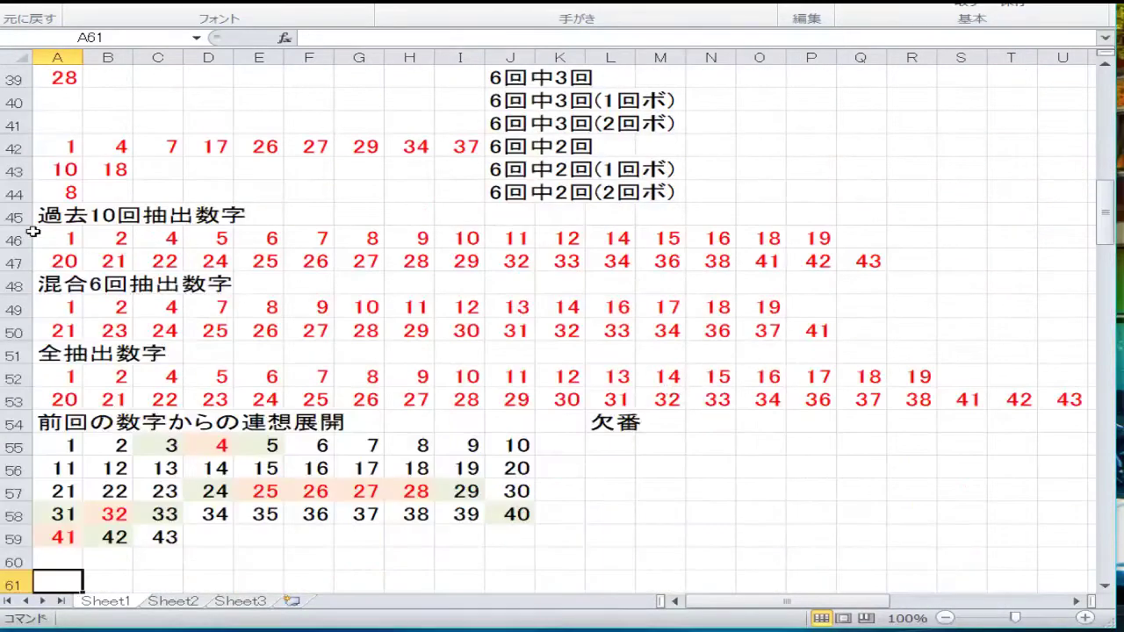
{"action": "left_click_drag", "start_coordinate": [13, 238], "coordinate": [13, 261]}
{"action": "left_click", "coordinate": [13, 307], "text": "ctrl"}
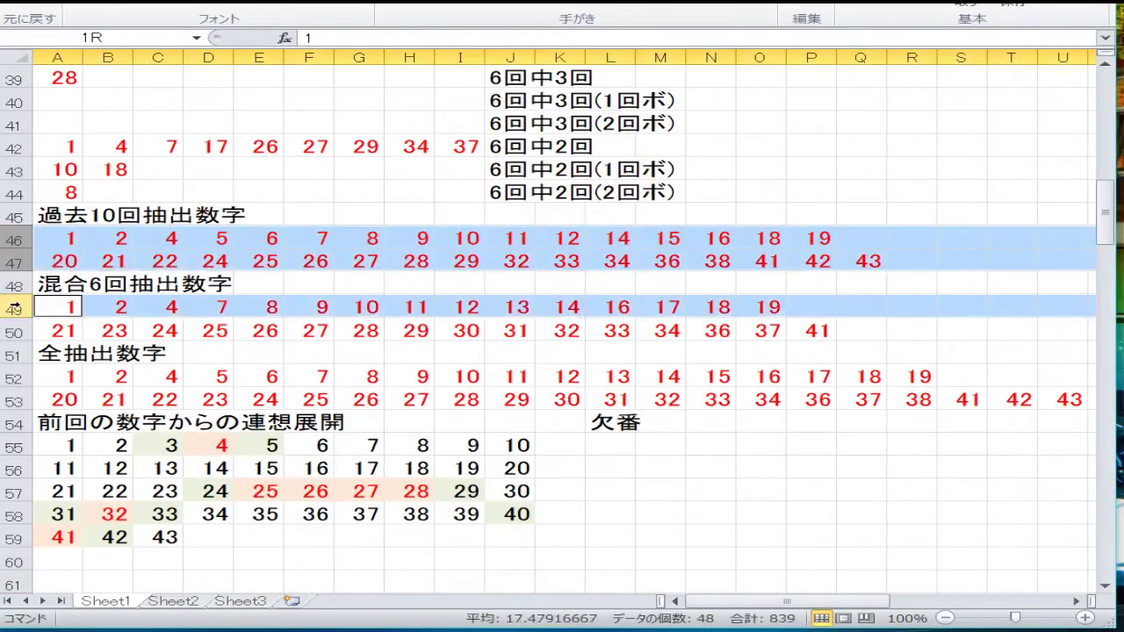
{"action": "left_click_drag", "start_coordinate": [14, 306], "coordinate": [13, 330]}
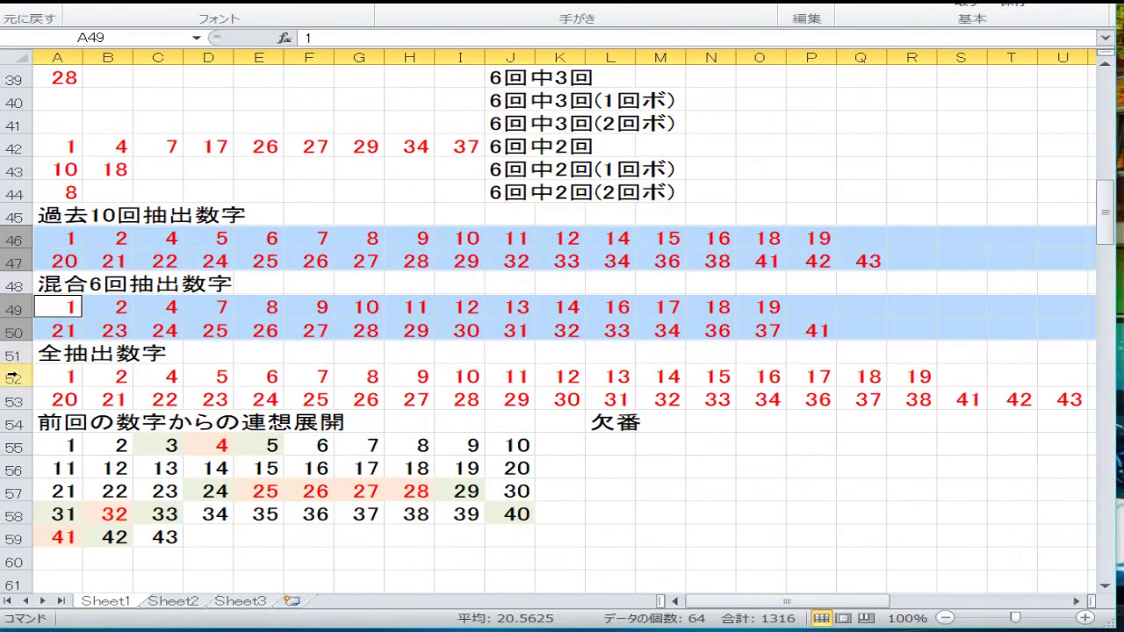
{"action": "left_click_drag", "start_coordinate": [13, 376], "coordinate": [13, 399]}
{"action": "right_click", "coordinate": [158, 385]}
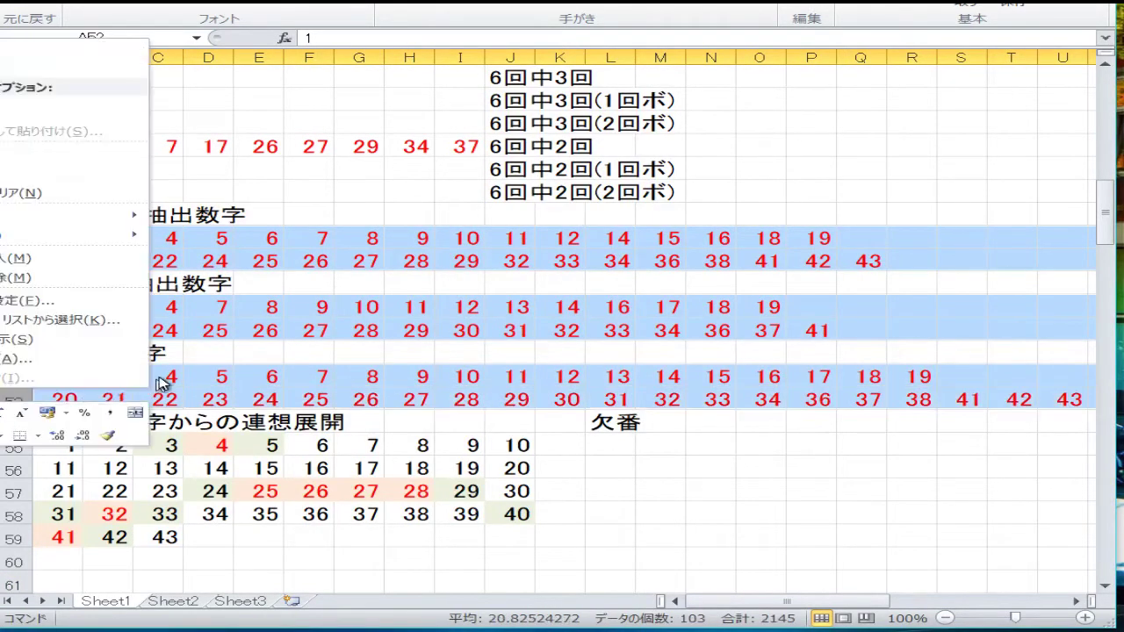
{"action": "key", "text": "n"}
Step: Start the 過去10回抽出数字 list by entering 1, 2, 4, 5, 6, 7, 8 and 9 in A46:H46
{"action": "left_click", "coordinate": [75, 237]}
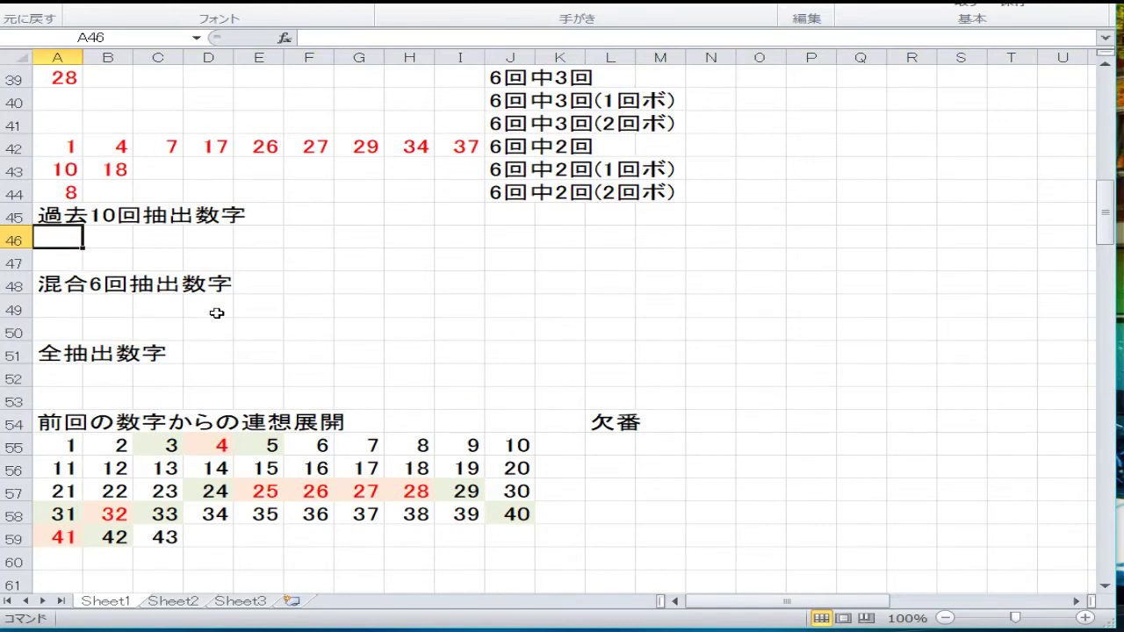
{"action": "type", "text": "1"}
{"action": "key", "text": "Tab"}
{"action": "type", "text": "2"}
{"action": "key", "text": "Tab"}
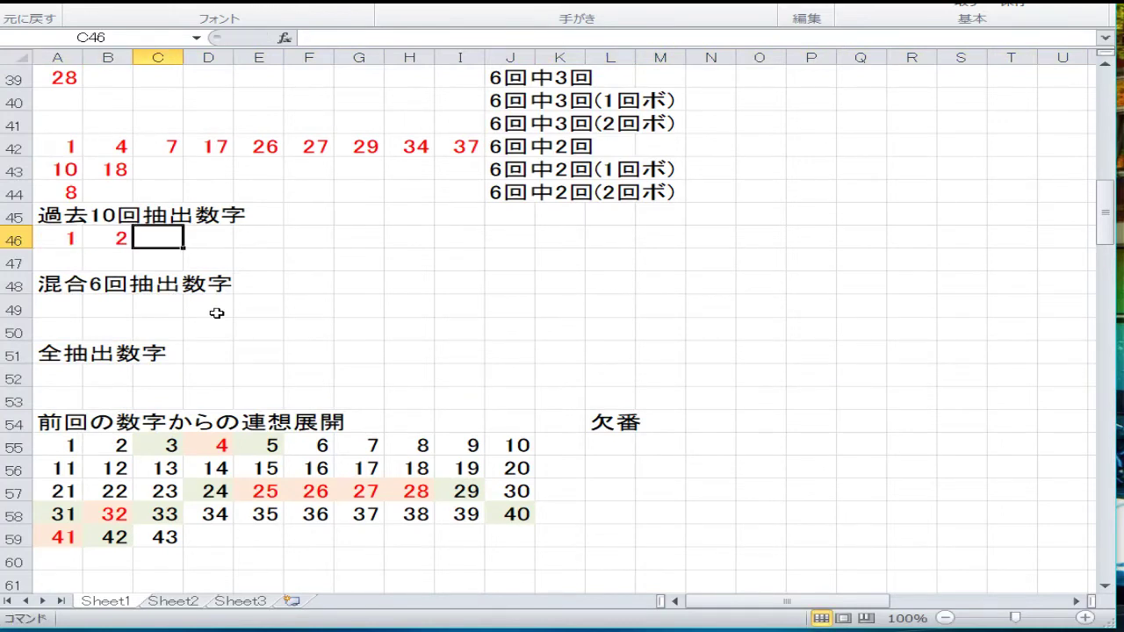
{"action": "type", "text": "4"}
{"action": "key", "text": "Tab"}
{"action": "type", "text": "5"}
{"action": "key", "text": "Tab"}
{"action": "type", "text": "6"}
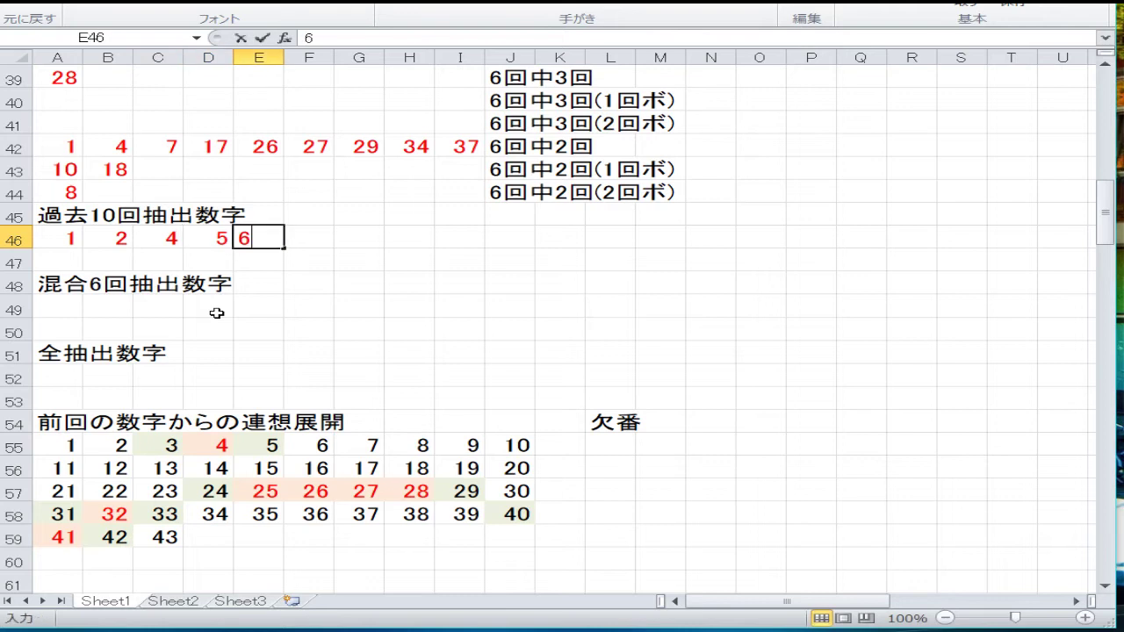
{"action": "key", "text": "Tab"}
{"action": "type", "text": "7"}
{"action": "key", "text": "Tab"}
{"action": "type", "text": "8"}
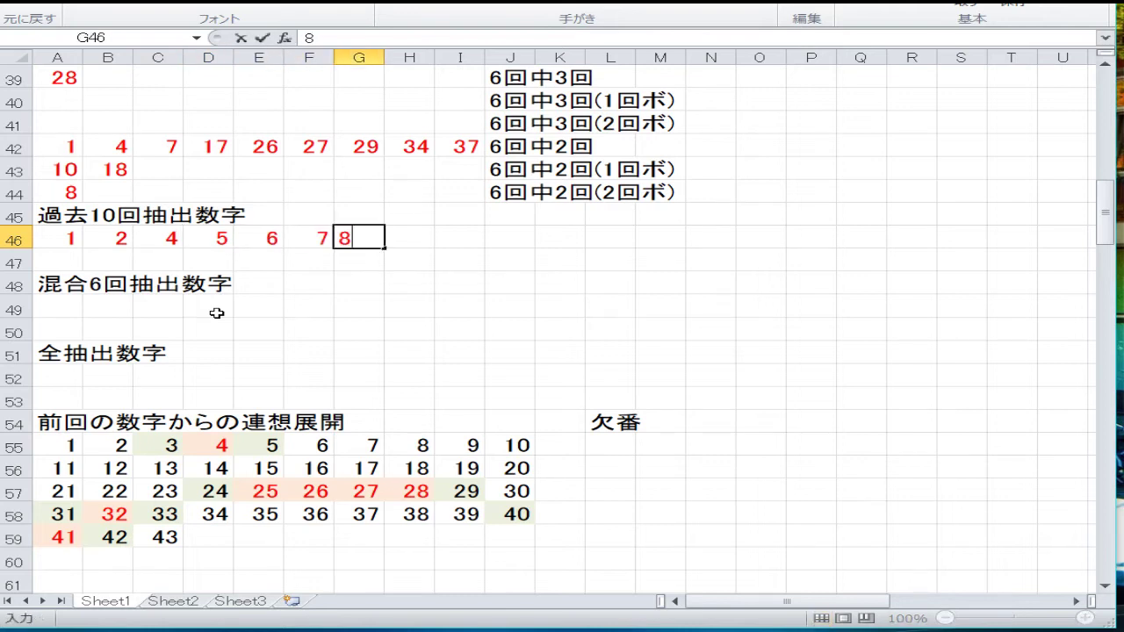
{"action": "key", "text": "Tab"}
{"action": "type", "text": "9"}
{"action": "key", "text": "Tab"}
Step: Continue the first 過去10回抽出数字 row with 10, 11, 12, 14, 15, 16, 18 and 19 in I46:P46
{"action": "type", "text": "10"}
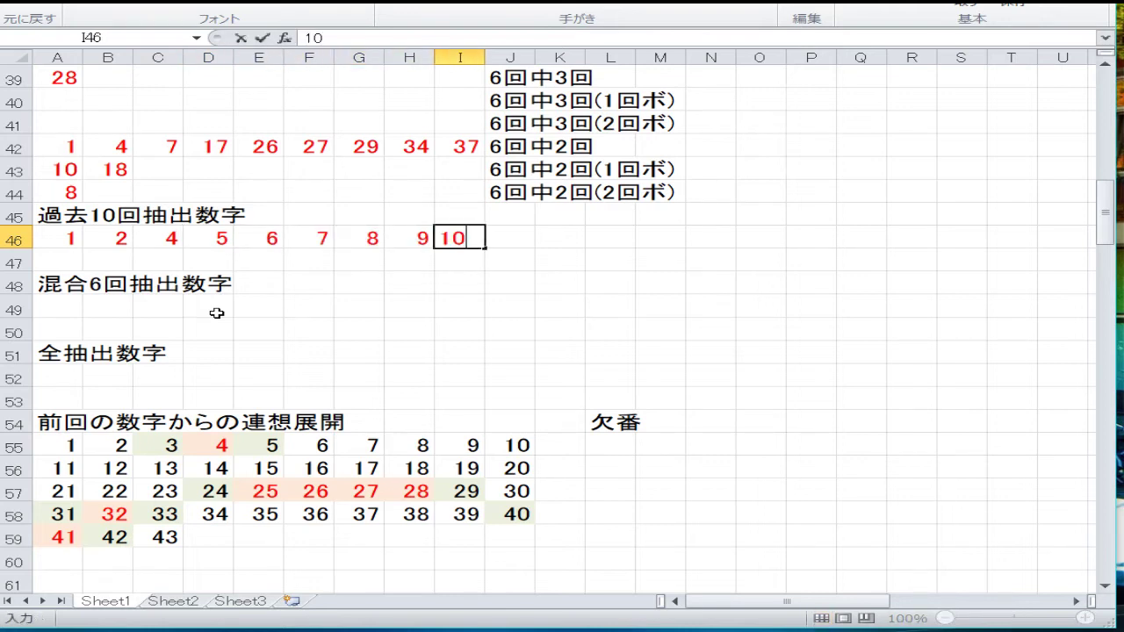
{"action": "key", "text": "Tab"}
{"action": "type", "text": "11"}
{"action": "key", "text": "Tab"}
{"action": "type", "text": "12"}
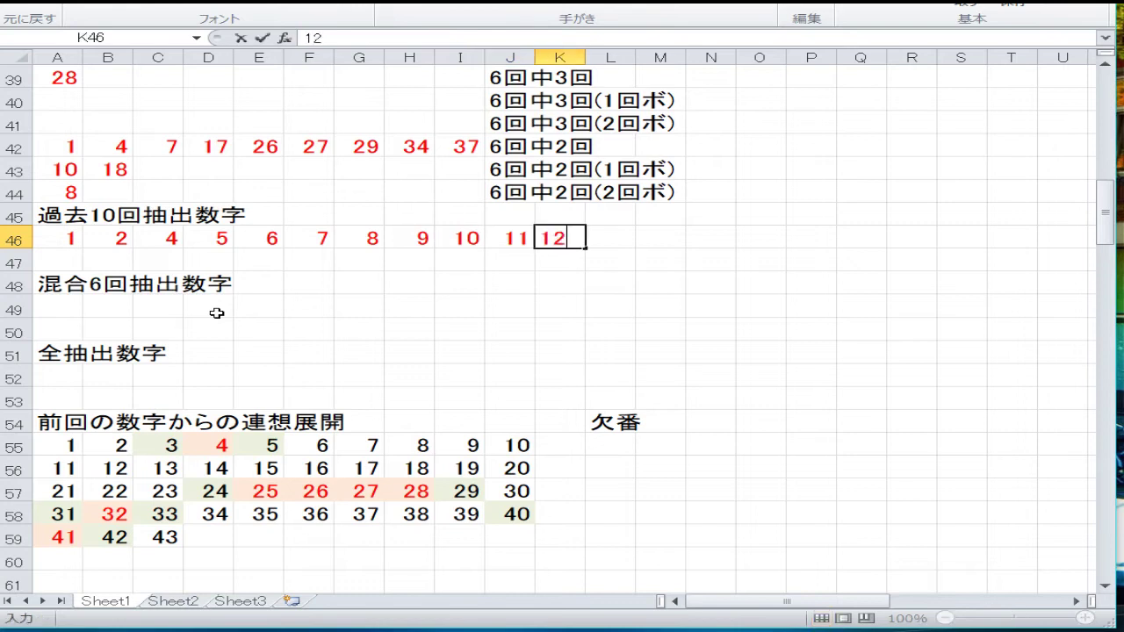
{"action": "key", "text": "Tab"}
{"action": "type", "text": "14"}
{"action": "key", "text": "Tab"}
{"action": "type", "text": "15"}
{"action": "key", "text": "Tab"}
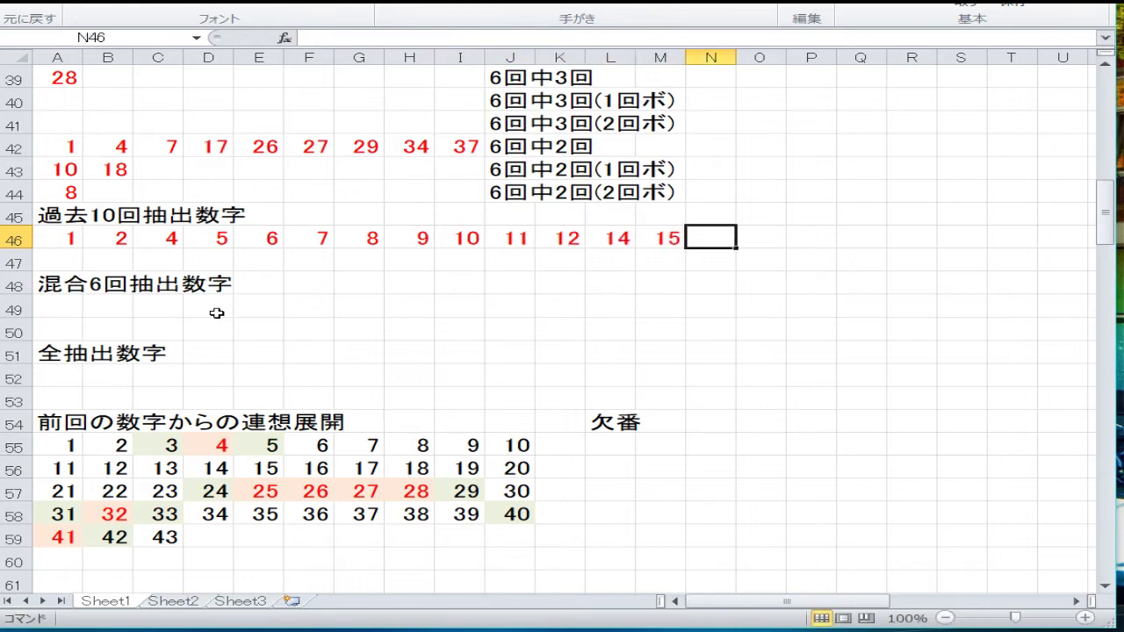
{"action": "type", "text": "16"}
{"action": "key", "text": "Tab"}
{"action": "type", "text": "1"}
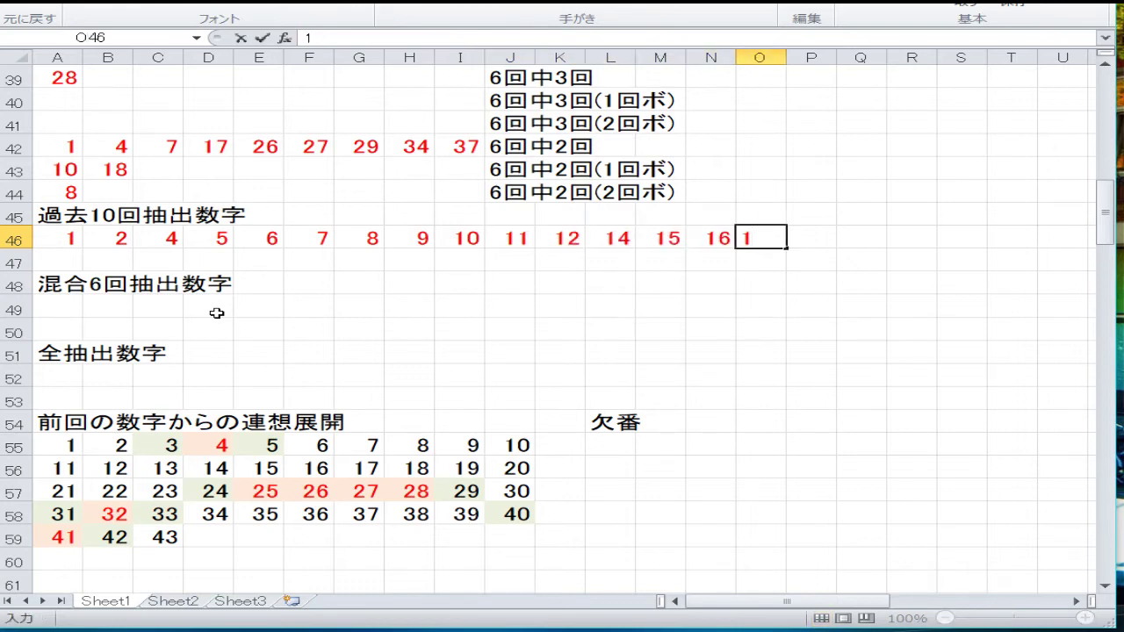
{"action": "type", "text": "8"}
{"action": "key", "text": "Tab"}
{"action": "type", "text": "19"}
{"action": "key", "text": "Return"}
Step: Begin the second 過去10回抽出数字 row with 20, 21, 22, 24, 25, 26, 27 and 28 in A47:H47
{"action": "key", "text": "Left"}
{"action": "key", "text": "Left"}
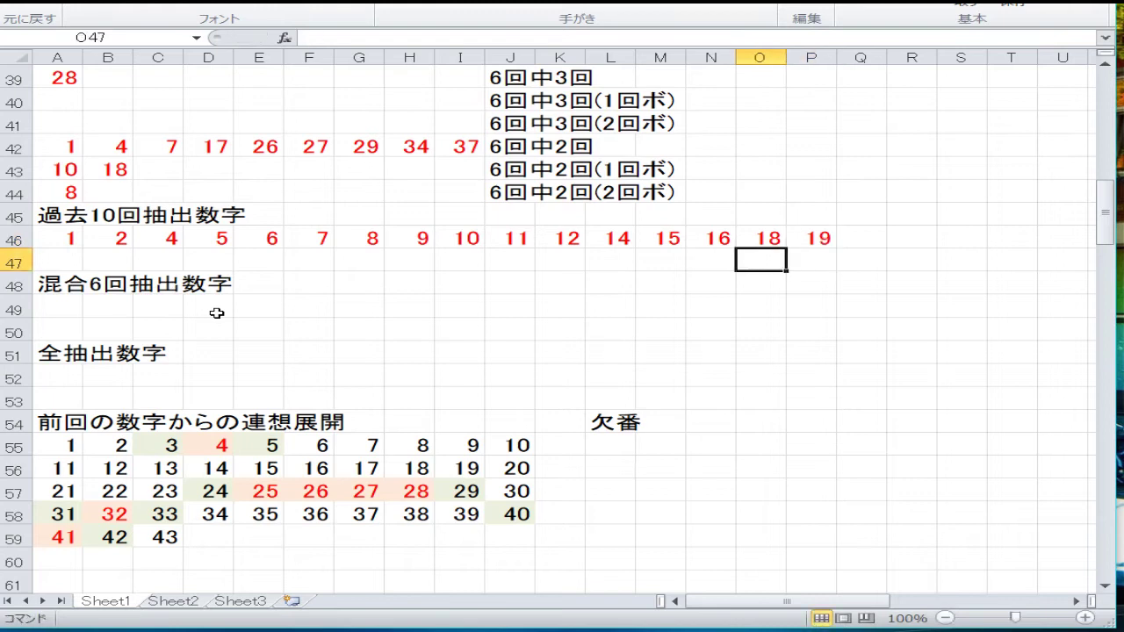
{"action": "key", "text": "Left"}
{"action": "key", "text": "Left"}
{"action": "key", "text": "Left"}
{"action": "key", "text": "Left"}
{"action": "key", "text": "Left"}
{"action": "key", "text": "Left"}
{"action": "key", "text": "Left"}
{"action": "key", "text": "Left"}
{"action": "key", "text": "Left"}
{"action": "key", "text": "Left"}
{"action": "key", "text": "Left"}
{"action": "key", "text": "Left"}
{"action": "key", "text": "Left"}
{"action": "type", "text": "20"}
{"action": "key", "text": "Tab"}
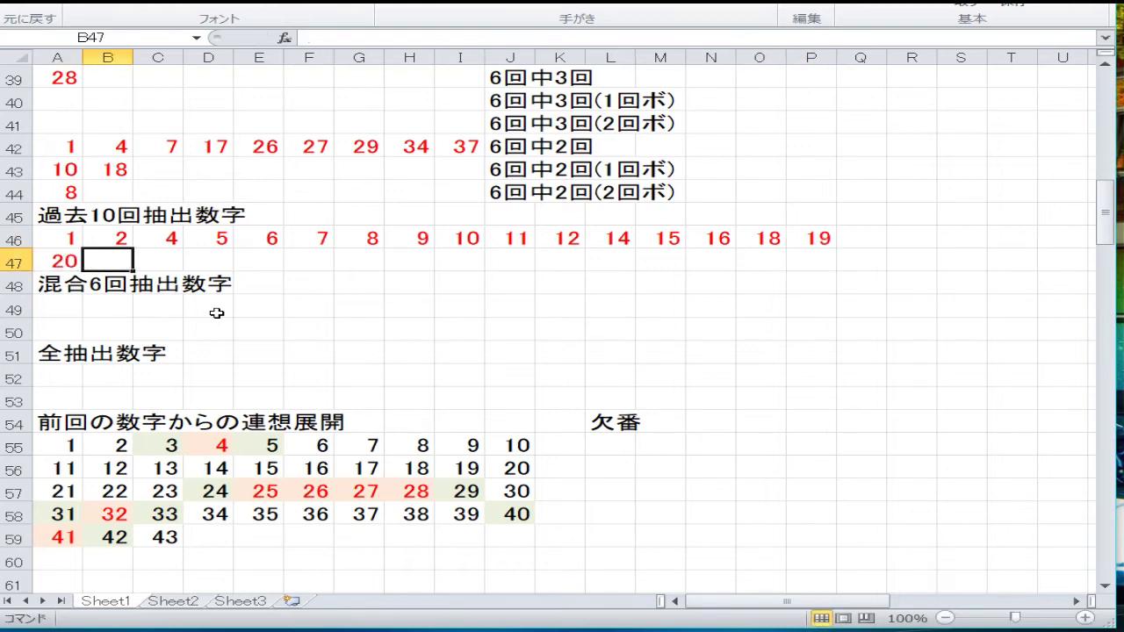
{"action": "type", "text": "21"}
{"action": "key", "text": "Tab"}
{"action": "type", "text": "22"}
{"action": "key", "text": "Tab"}
{"action": "type", "text": "24"}
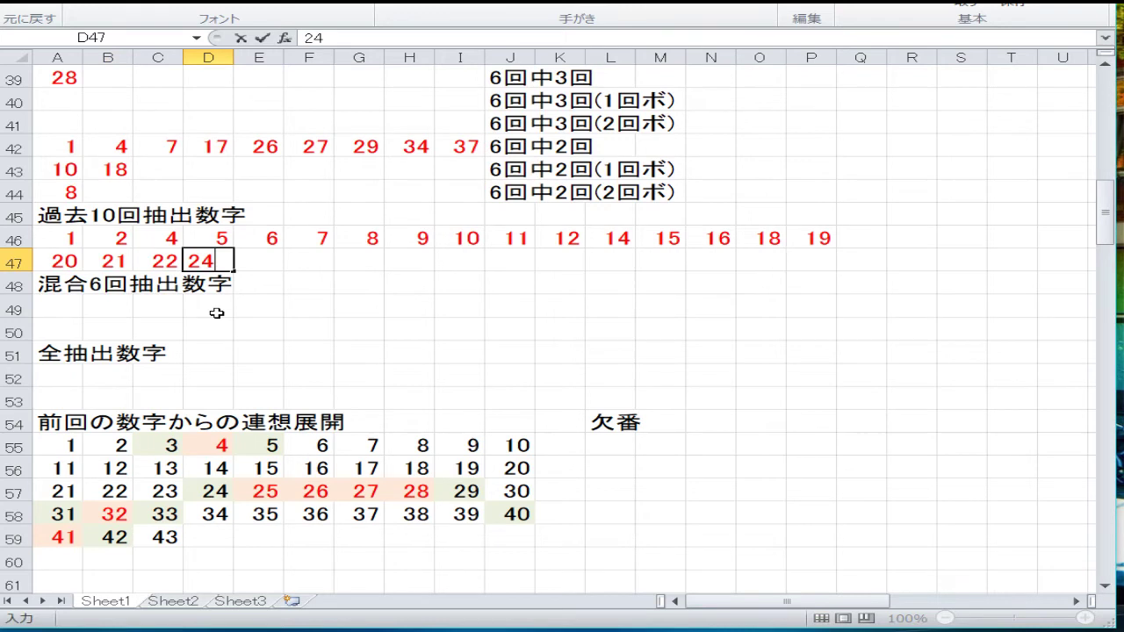
{"action": "key", "text": "Tab"}
{"action": "type", "text": "2"}
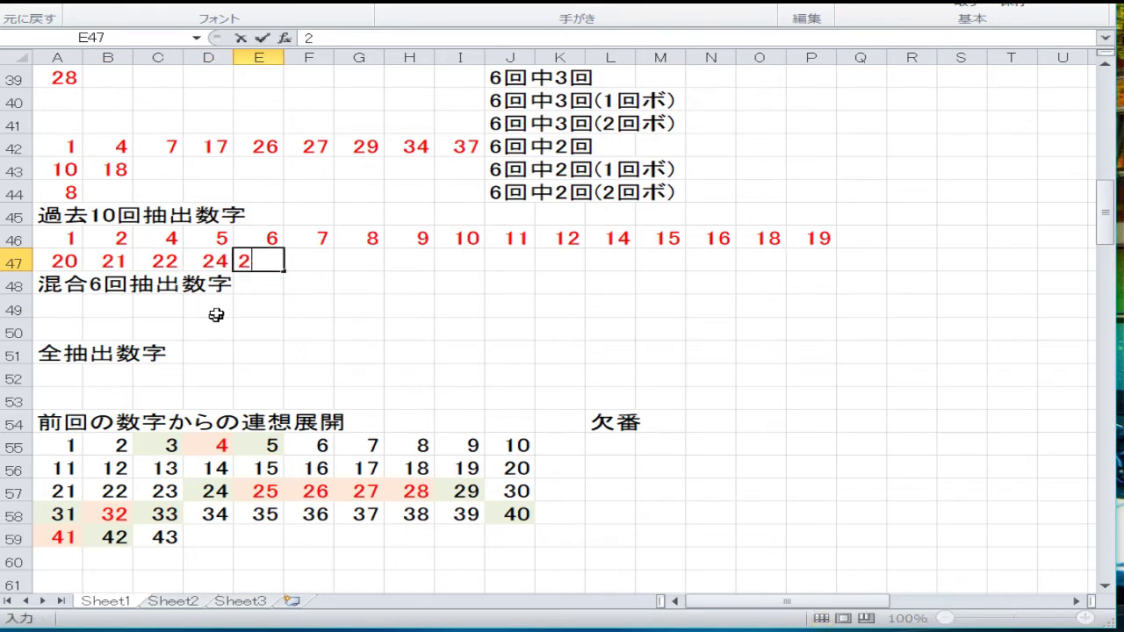
{"action": "type", "text": "5"}
{"action": "key", "text": "Tab"}
{"action": "type", "text": "26"}
{"action": "key", "text": "Tab"}
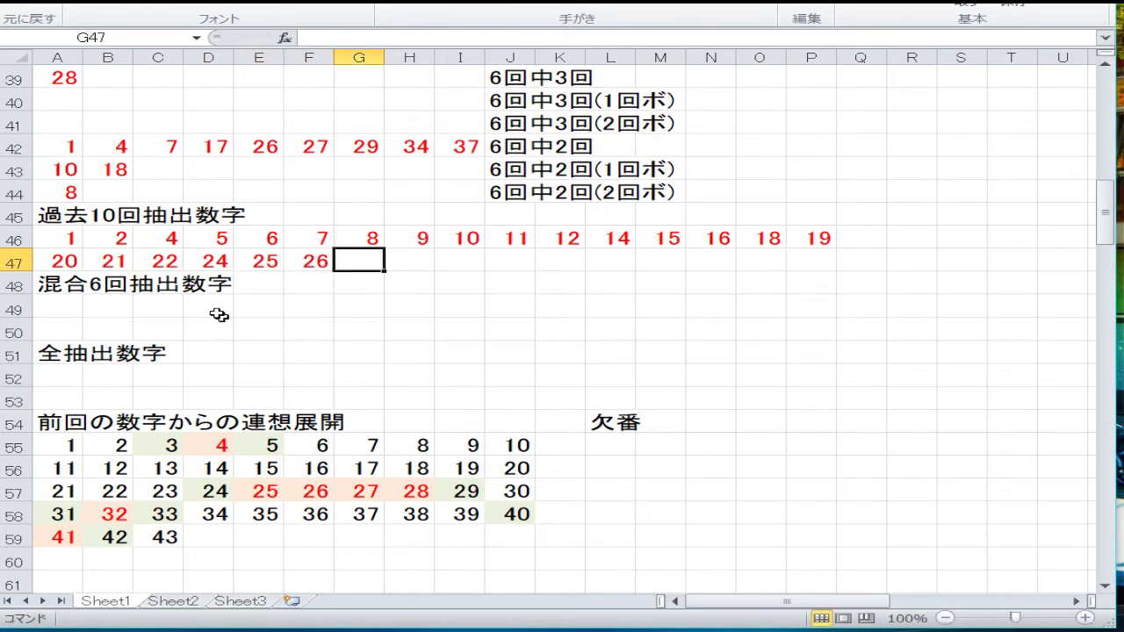
{"action": "type", "text": "27"}
{"action": "key", "text": "Tab"}
{"action": "type", "text": "28"}
{"action": "key", "text": "Tab"}
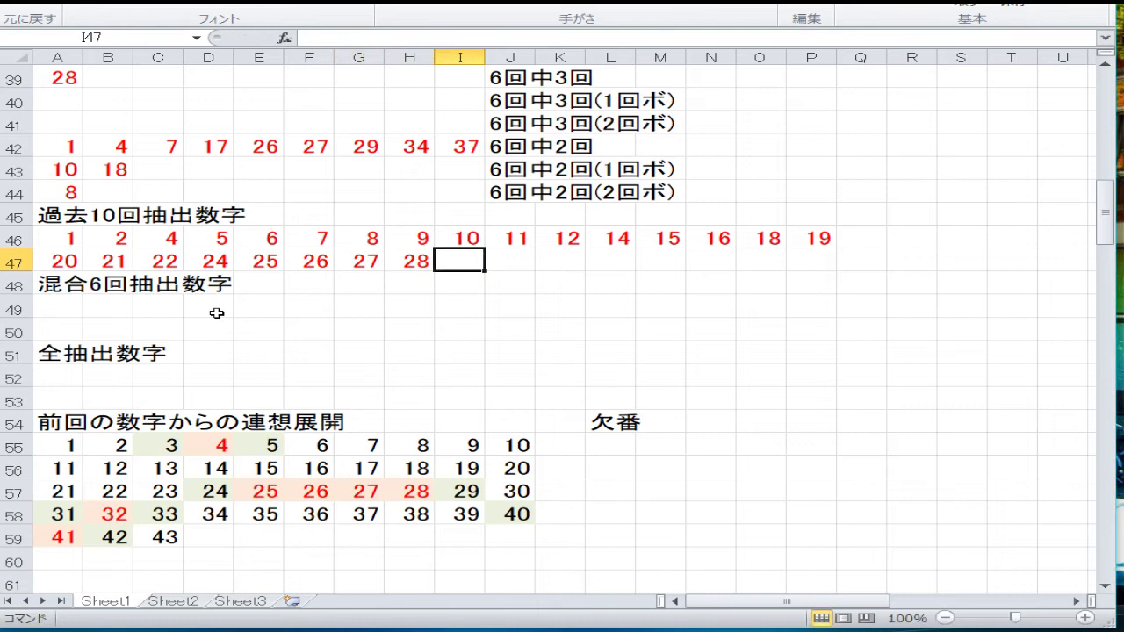
Step: Complete the second 過去10回抽出数字 row with 29, 32, 33, 34, 36, 37, 38, 41, 42 and 43 in I47:R47
{"action": "type", "text": "29"}
{"action": "key", "text": "Tab"}
{"action": "type", "text": "32"}
{"action": "key", "text": "Tab"}
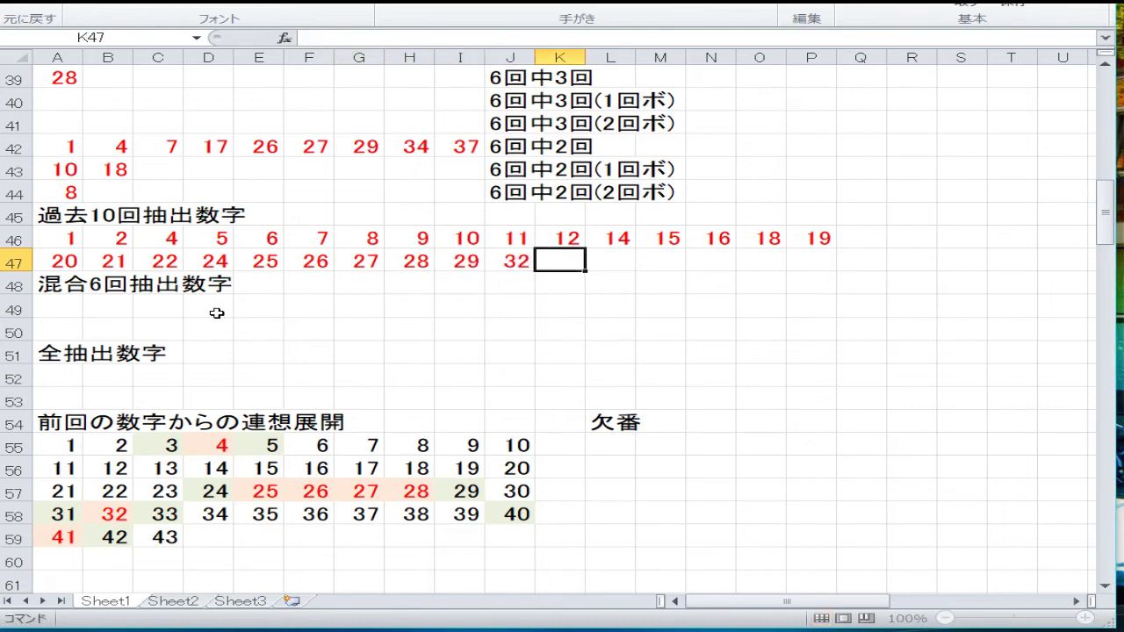
{"action": "type", "text": "33"}
{"action": "key", "text": "Tab"}
{"action": "type", "text": "34"}
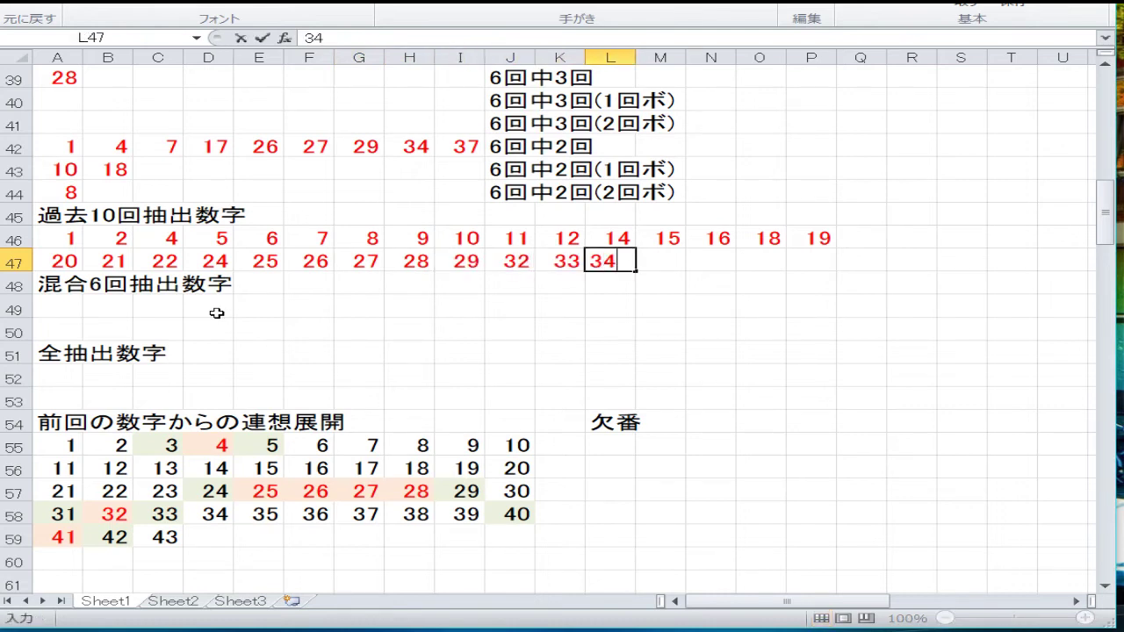
{"action": "key", "text": "Tab"}
{"action": "type", "text": "36"}
{"action": "key", "text": "Tab"}
{"action": "type", "text": "3"}
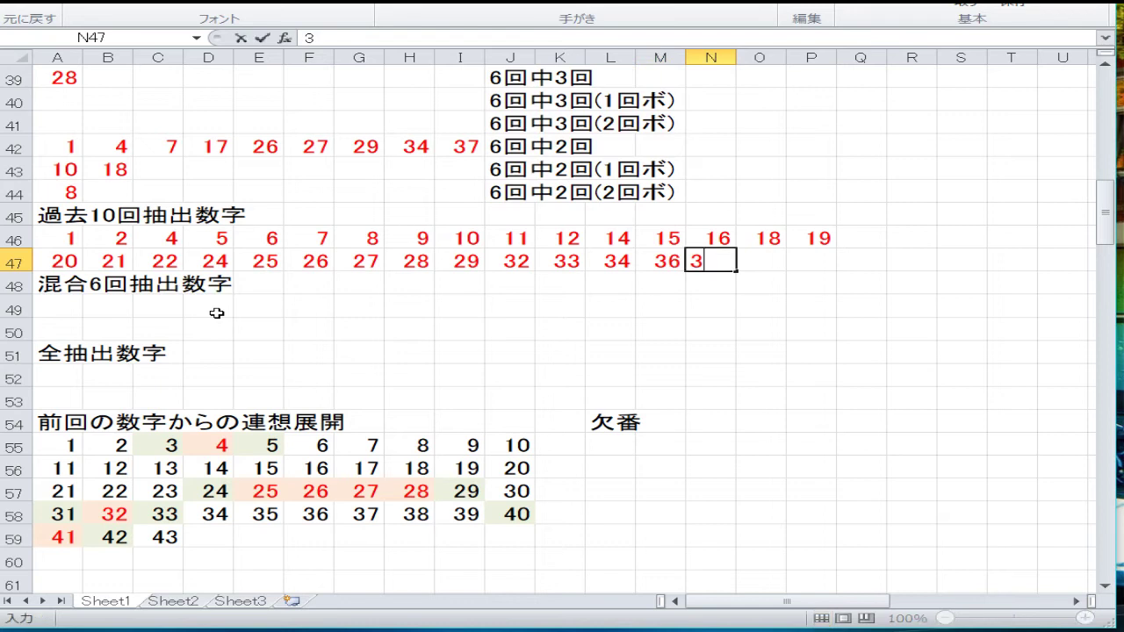
{"action": "type", "text": "7"}
{"action": "key", "text": "Tab"}
{"action": "type", "text": "38"}
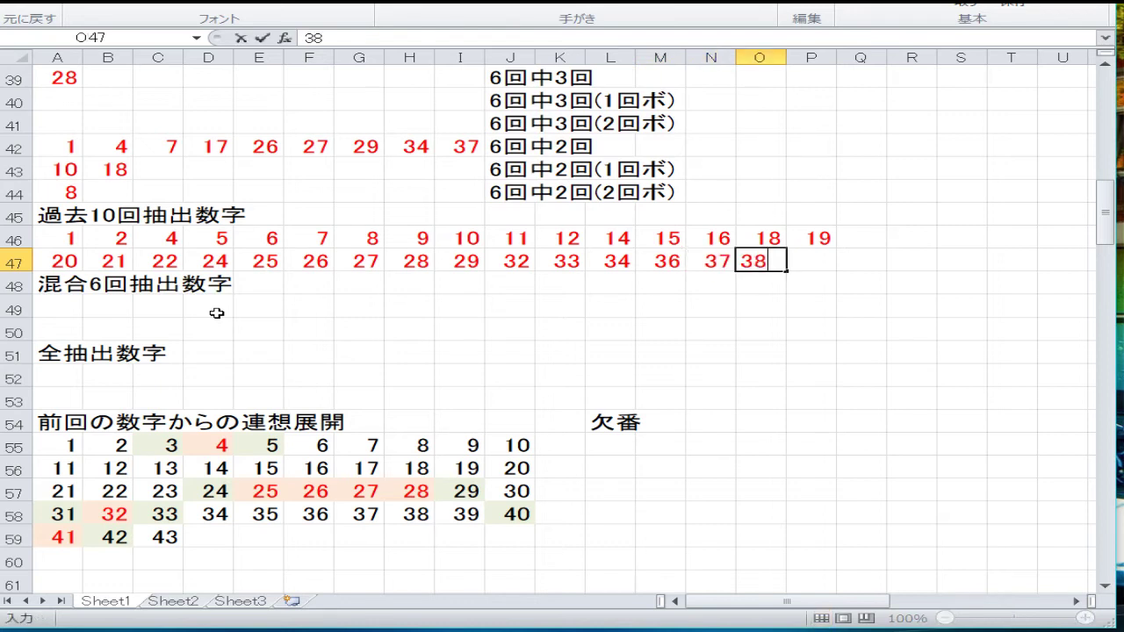
{"action": "key", "text": "Tab"}
{"action": "type", "text": "41"}
{"action": "key", "text": "Tab"}
{"action": "type", "text": "42"}
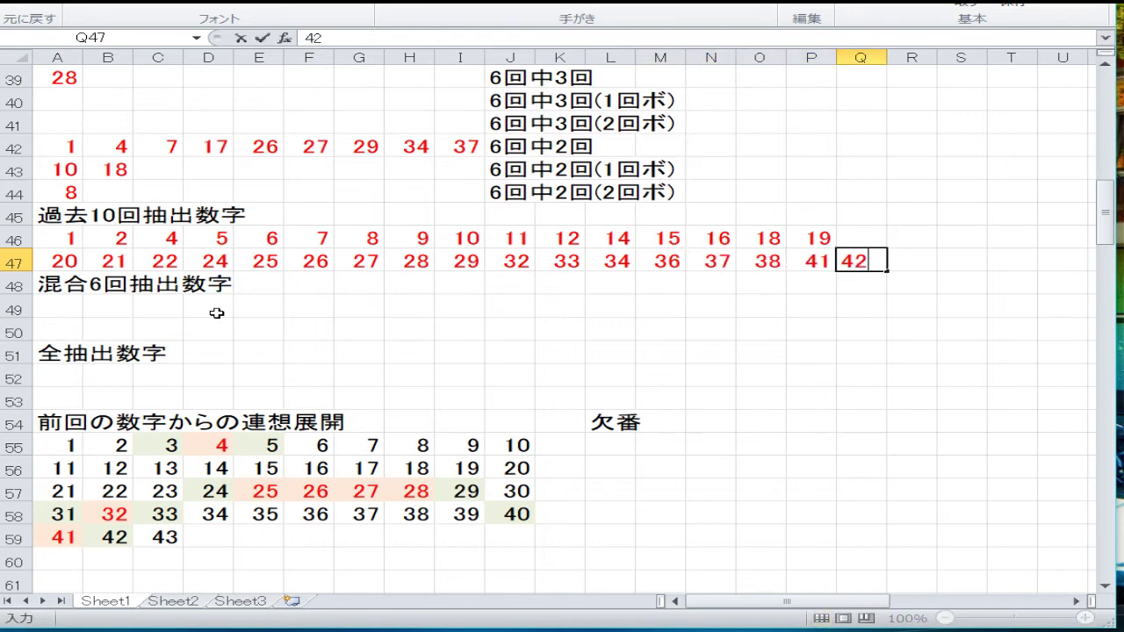
{"action": "key", "text": "Tab"}
{"action": "type", "text": "43"}
{"action": "key", "text": "Return"}
Step: Start the first 混合6回抽出数字 row by entering 1, 4, 5, 6, 7, 8 and 9 in A49:G49
{"action": "key", "text": "Left"}
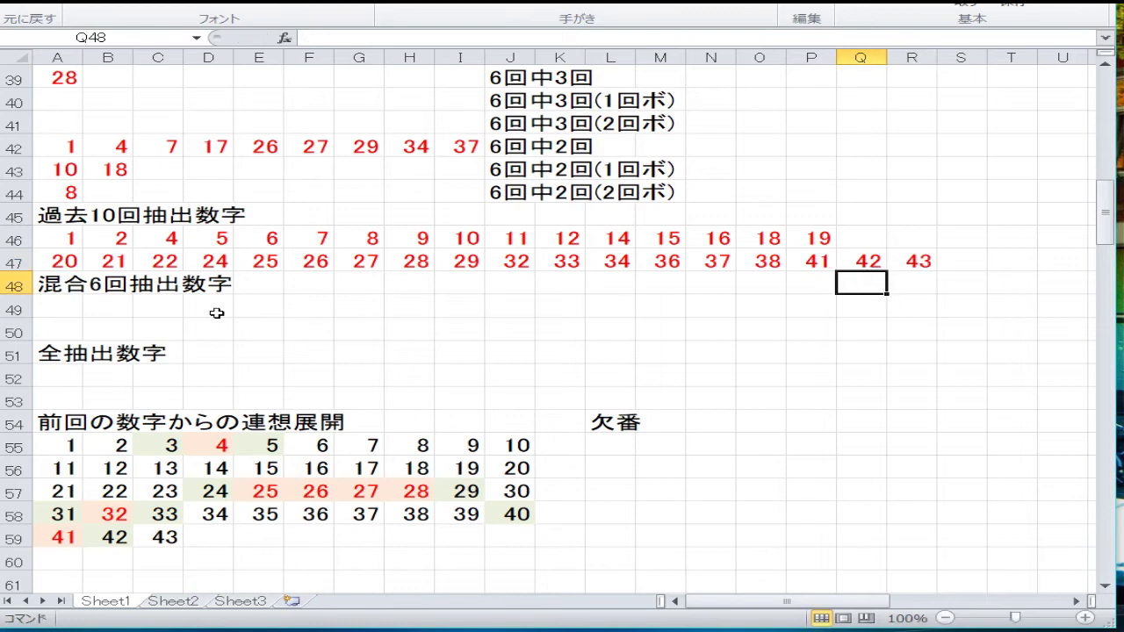
{"action": "key", "text": "Left"}
{"action": "key", "text": "Left"}
{"action": "key", "text": "Left"}
{"action": "key", "text": "Left"}
{"action": "key", "text": "Left"}
{"action": "key", "text": "Left"}
{"action": "key", "text": "Left"}
{"action": "key", "text": "Left"}
{"action": "key", "text": "Left"}
{"action": "key", "text": "Left"}
{"action": "key", "text": "Left"}
{"action": "key", "text": "Left"}
{"action": "key", "text": "Left"}
{"action": "key", "text": "Left"}
{"action": "key", "text": "Left"}
{"action": "key", "text": "Left"}
{"action": "key", "text": "Down"}
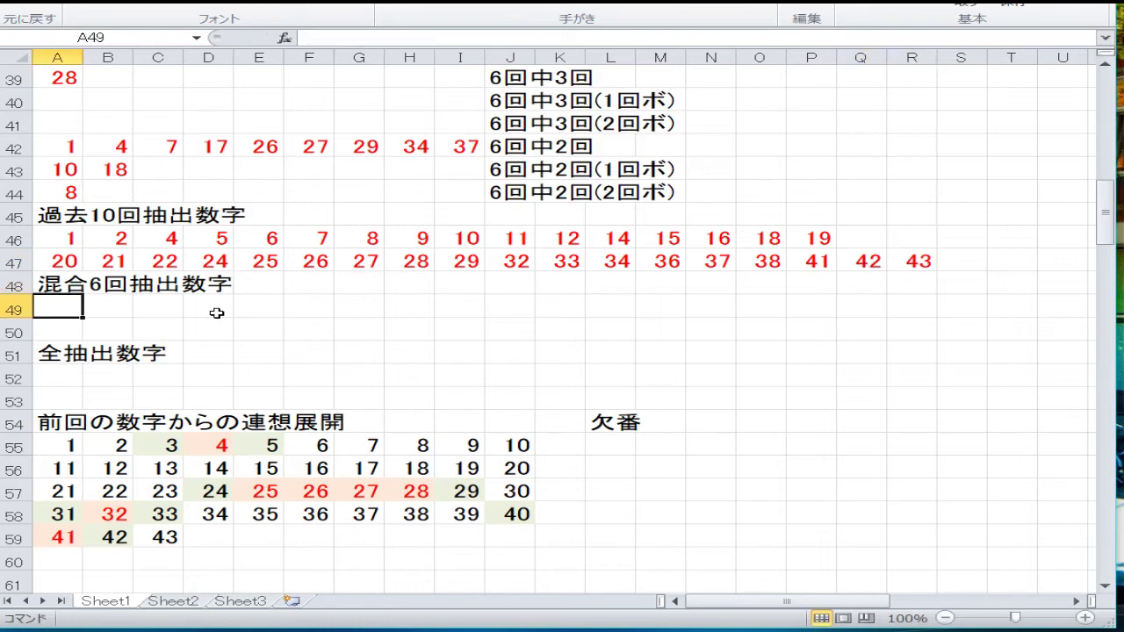
{"action": "type", "text": "1"}
{"action": "key", "text": "Tab"}
{"action": "type", "text": "4"}
{"action": "key", "text": "Tab"}
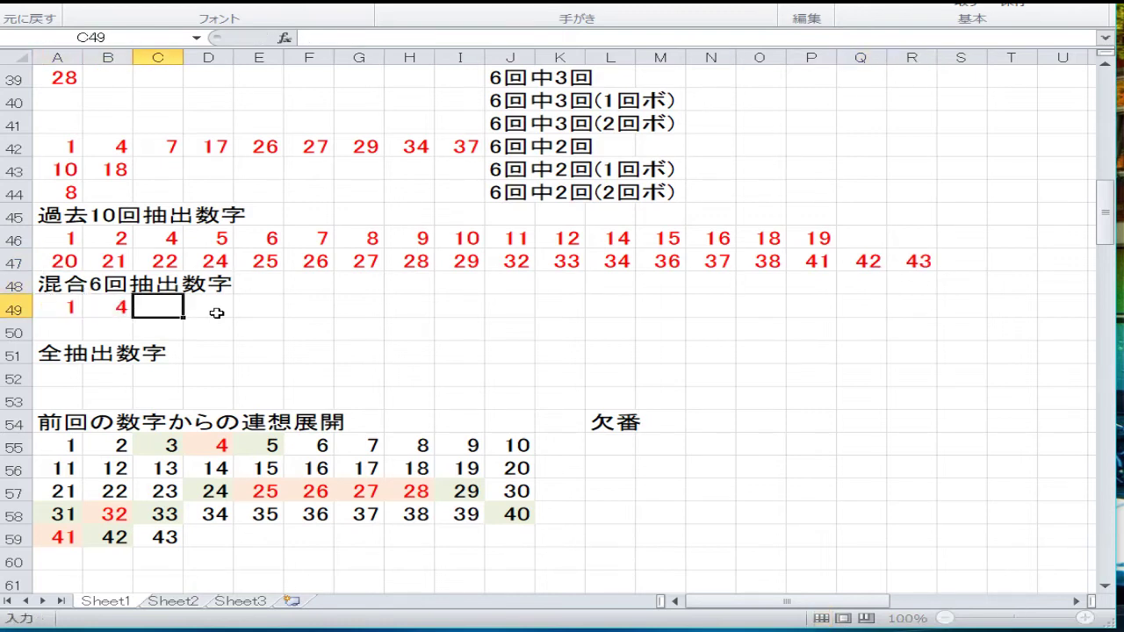
{"action": "type", "text": "5"}
{"action": "key", "text": "Tab"}
{"action": "type", "text": "6"}
{"action": "key", "text": "Tab"}
{"action": "type", "text": "7"}
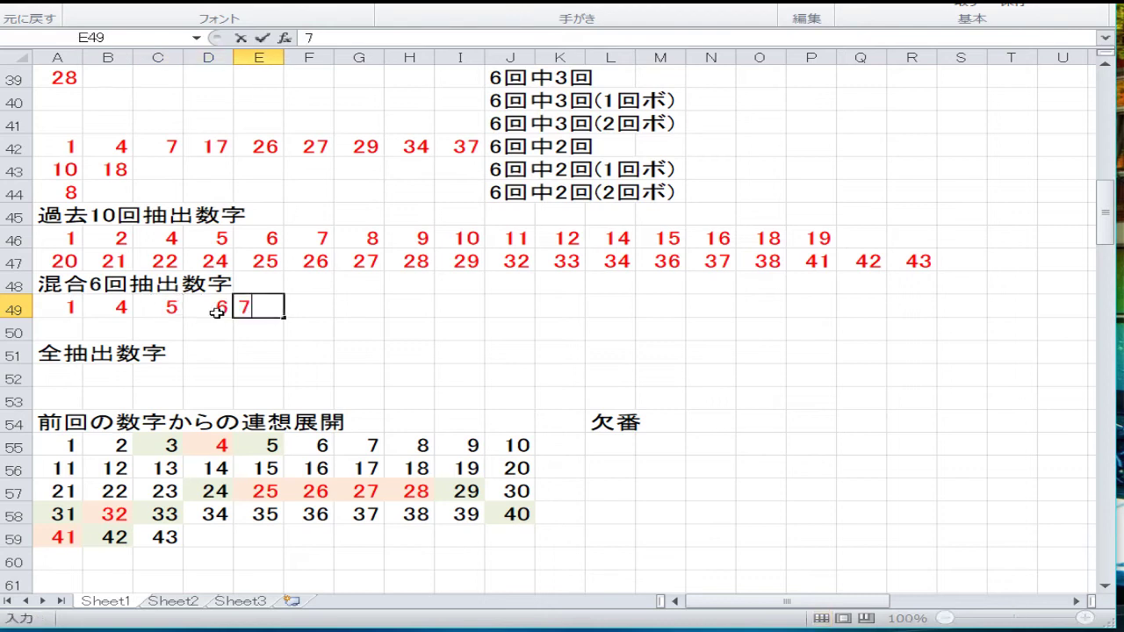
{"action": "key", "text": "Tab"}
{"action": "type", "text": "8"}
{"action": "key", "text": "Tab"}
{"action": "type", "text": "9"}
{"action": "key", "text": "Tab"}
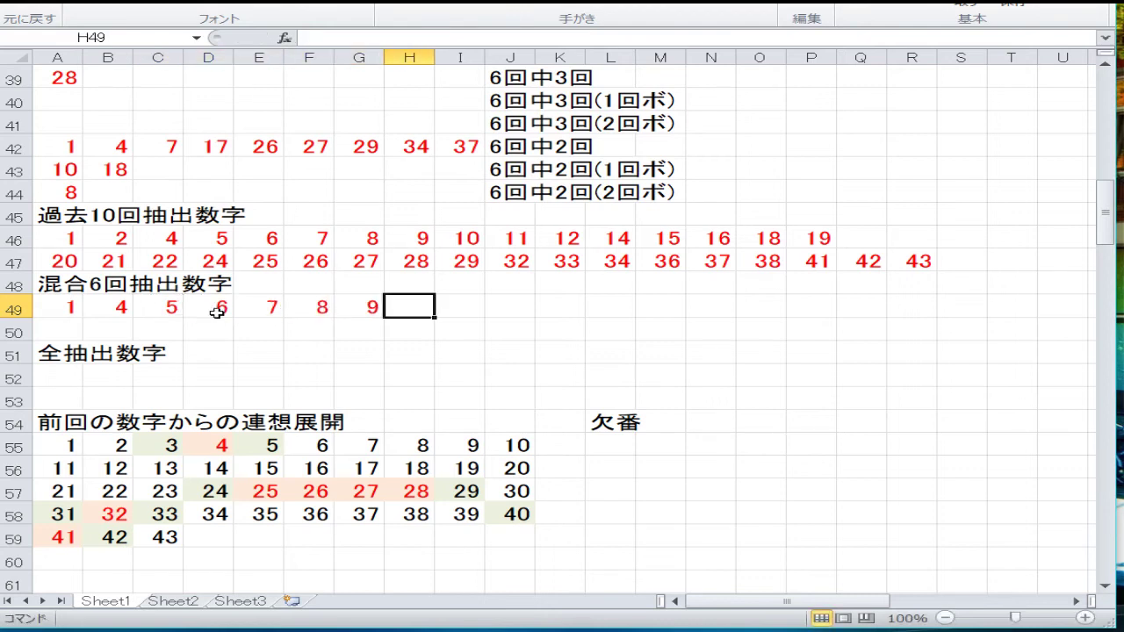
Step: Complete the first 混合6回抽出数字 row with 10, 11, 12, 13, 14, 15, 17, 18 and 19 in H49:P49
{"action": "type", "text": "10"}
{"action": "key", "text": "Tab"}
{"action": "type", "text": "11"}
{"action": "key", "text": "Tab"}
{"action": "type", "text": "12"}
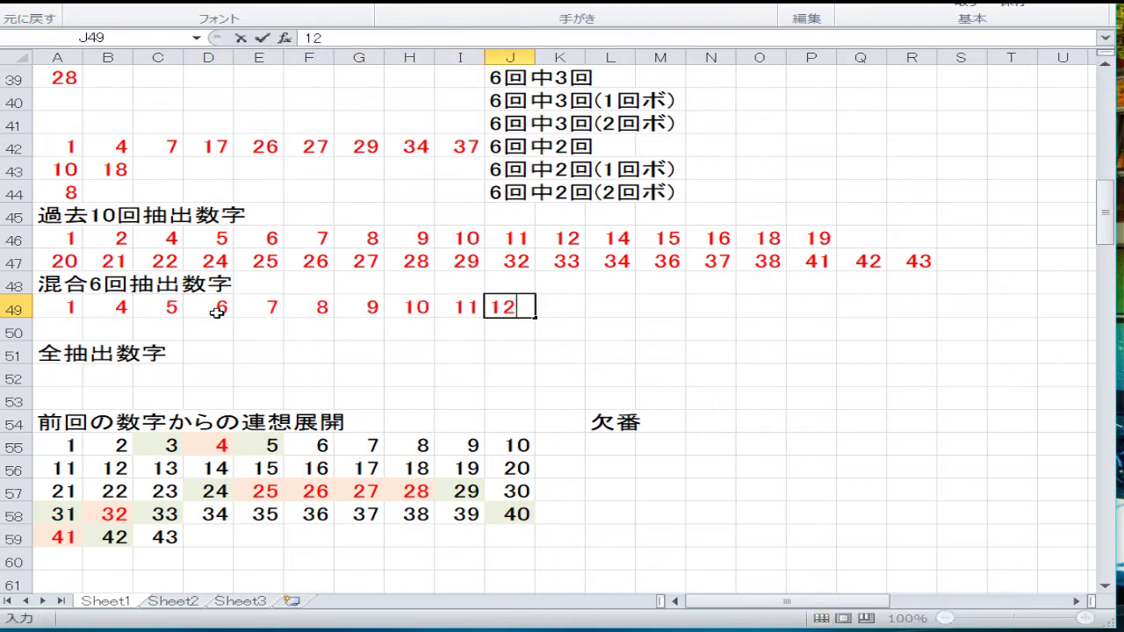
{"action": "key", "text": "Tab"}
{"action": "type", "text": "13"}
{"action": "key", "text": "Tab"}
{"action": "type", "text": "15"}
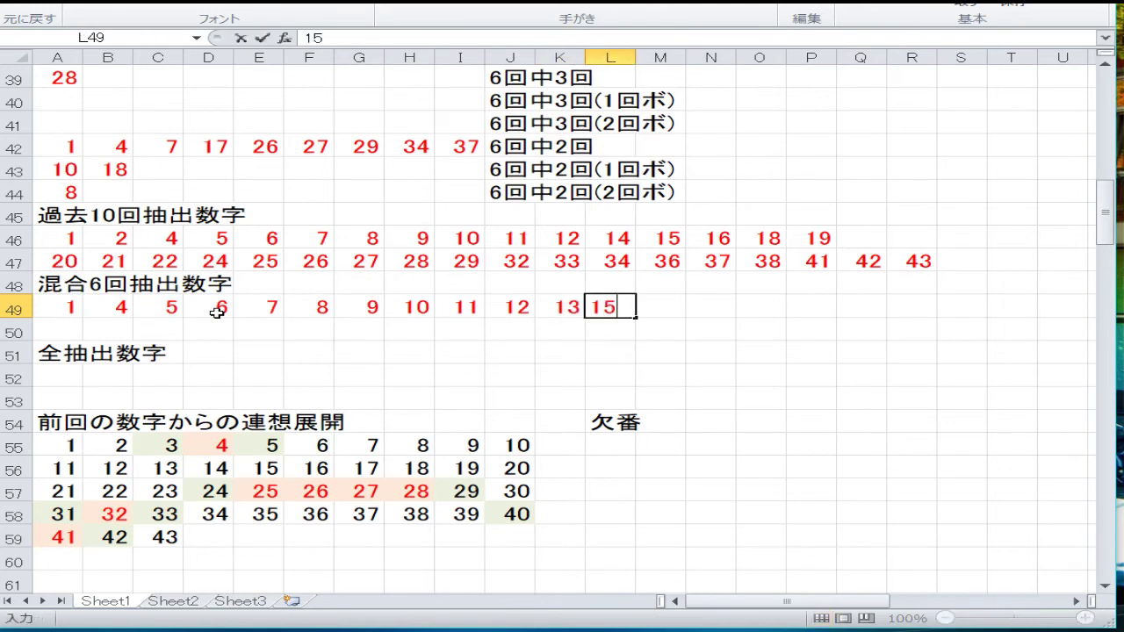
{"action": "type", "text": "4"}
{"action": "key", "text": "Tab"}
{"action": "type", "text": "15"}
{"action": "key", "text": "Tab"}
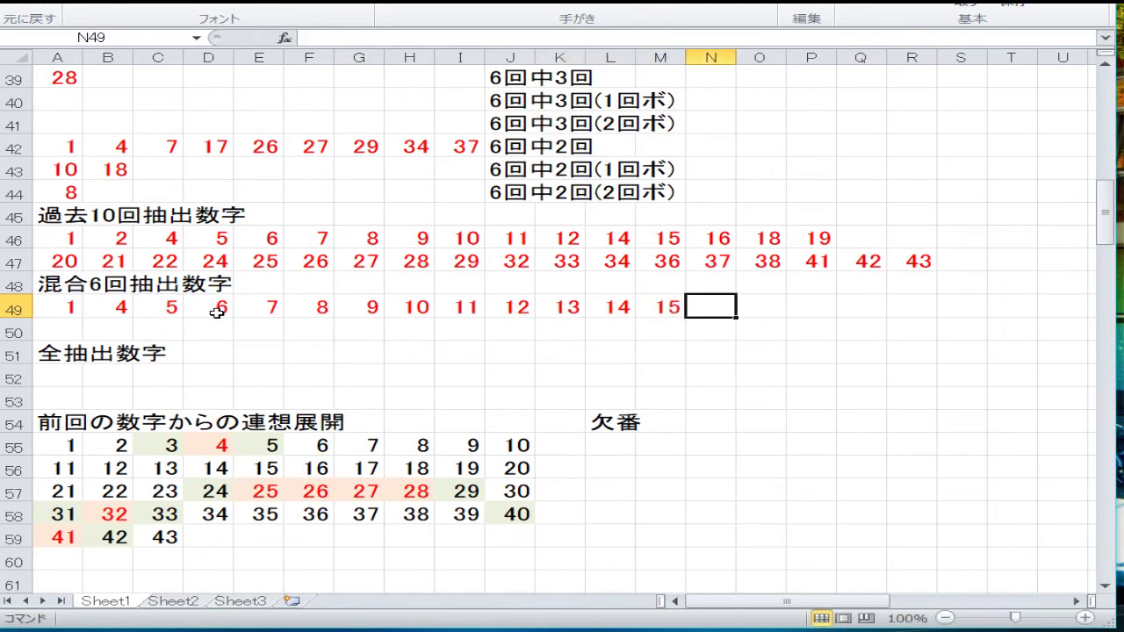
{"action": "type", "text": "17"}
{"action": "key", "text": "Tab"}
{"action": "type", "text": "18"}
{"action": "key", "text": "Tab"}
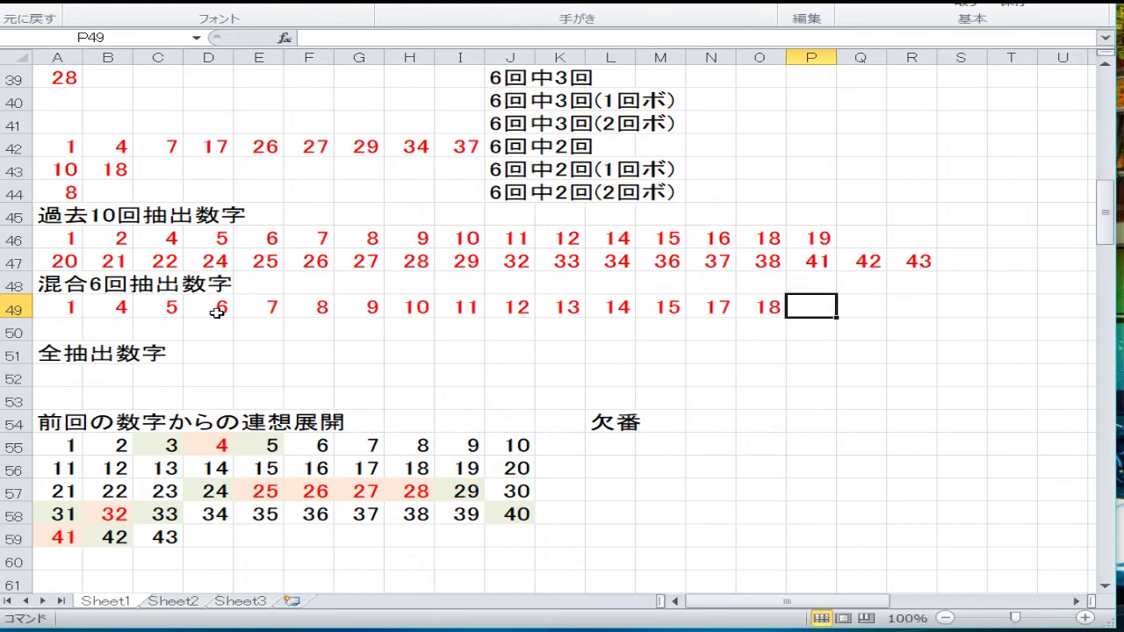
{"action": "type", "text": "19"}
{"action": "key", "text": "Left"}
Step: Begin the second 混合6回抽出数字 row with 21, 22, 23, 25, 26, 27 and 28 in A50:G50
{"action": "key", "text": "Left"}
{"action": "key", "text": "Left"}
{"action": "key", "text": "Left"}
{"action": "key", "text": "Left"}
{"action": "key", "text": "Left"}
{"action": "key", "text": "Left"}
{"action": "key", "text": "Left"}
{"action": "key", "text": "Left"}
{"action": "key", "text": "Left"}
{"action": "key", "text": "Left"}
{"action": "key", "text": "Left"}
{"action": "key", "text": "Left"}
{"action": "key", "text": "Left"}
{"action": "key", "text": "Left"}
{"action": "key", "text": "Down"}
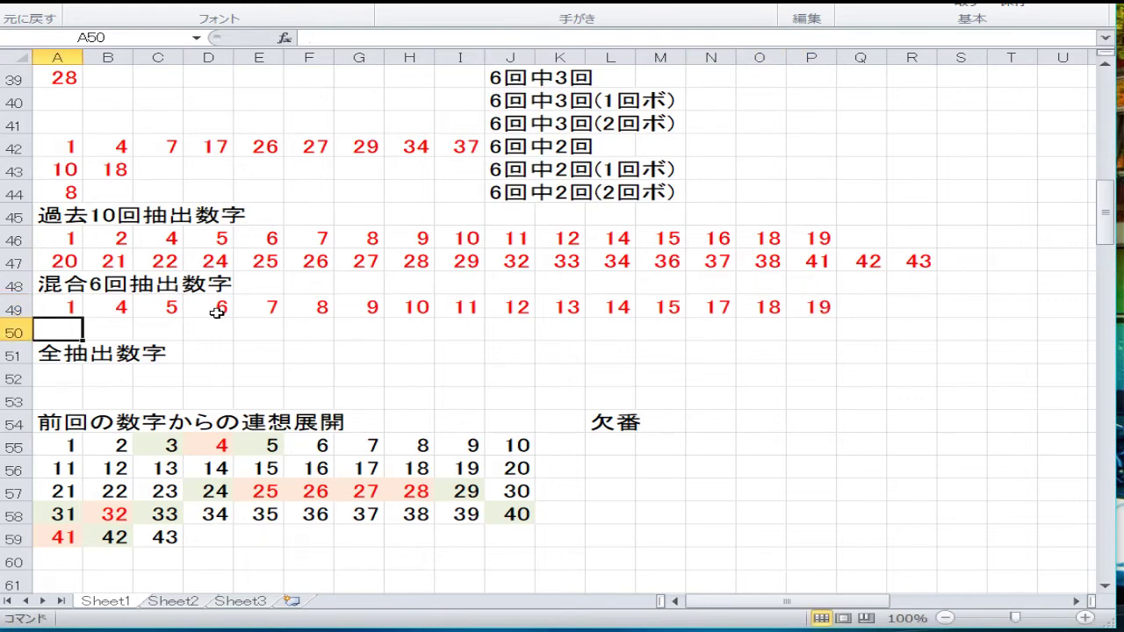
{"action": "type", "text": "21"}
{"action": "key", "text": "Tab"}
{"action": "type", "text": "22"}
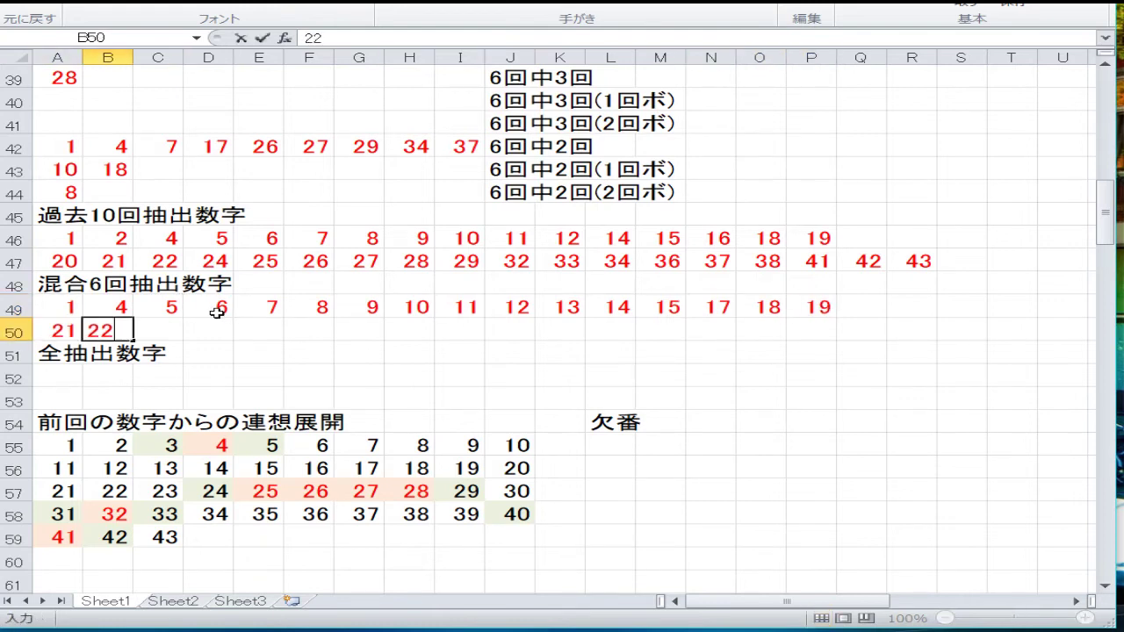
{"action": "key", "text": "Tab"}
{"action": "type", "text": "23"}
{"action": "key", "text": "Tab"}
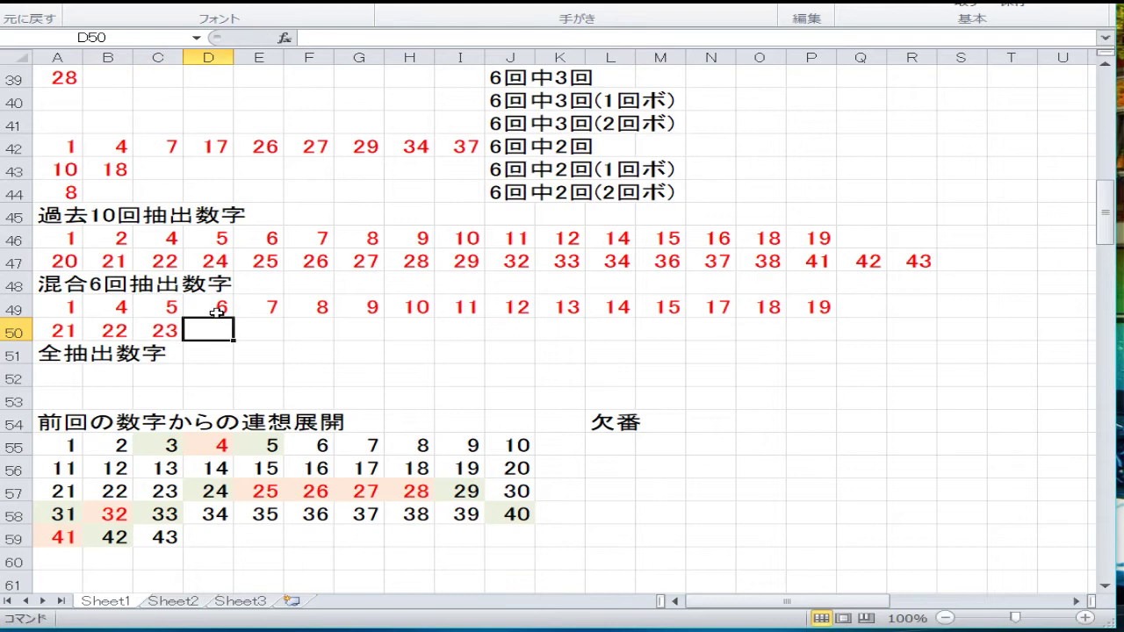
{"action": "type", "text": "3"}
{"action": "type", "text": "5"}
{"action": "key", "text": "Tab"}
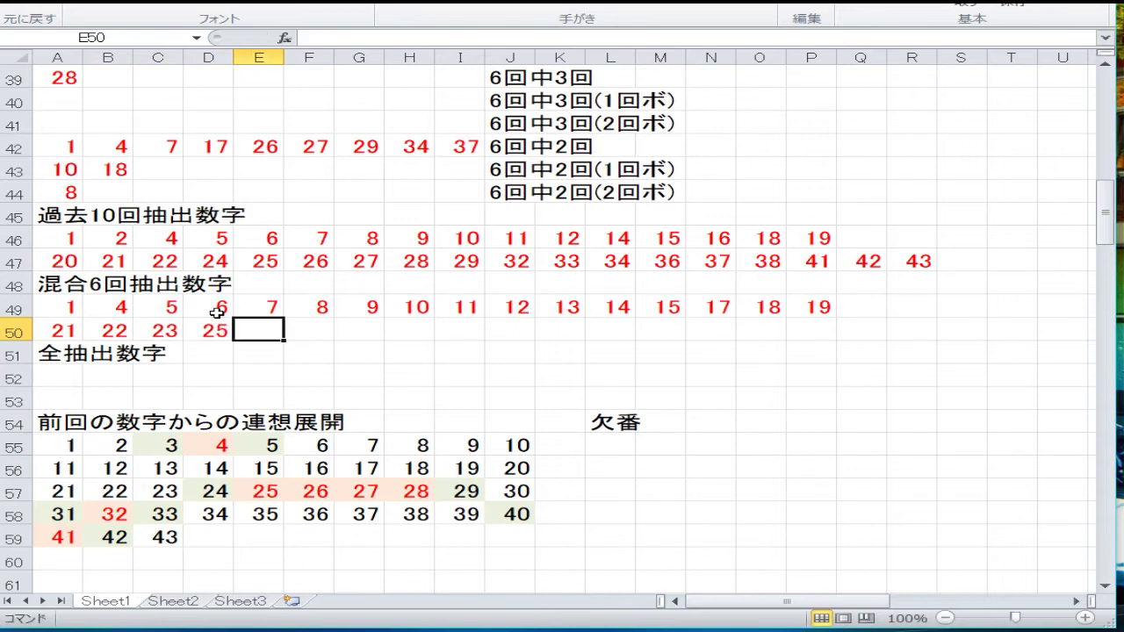
{"action": "type", "text": "26"}
{"action": "key", "text": "Tab"}
{"action": "type", "text": "27"}
{"action": "key", "text": "Tab"}
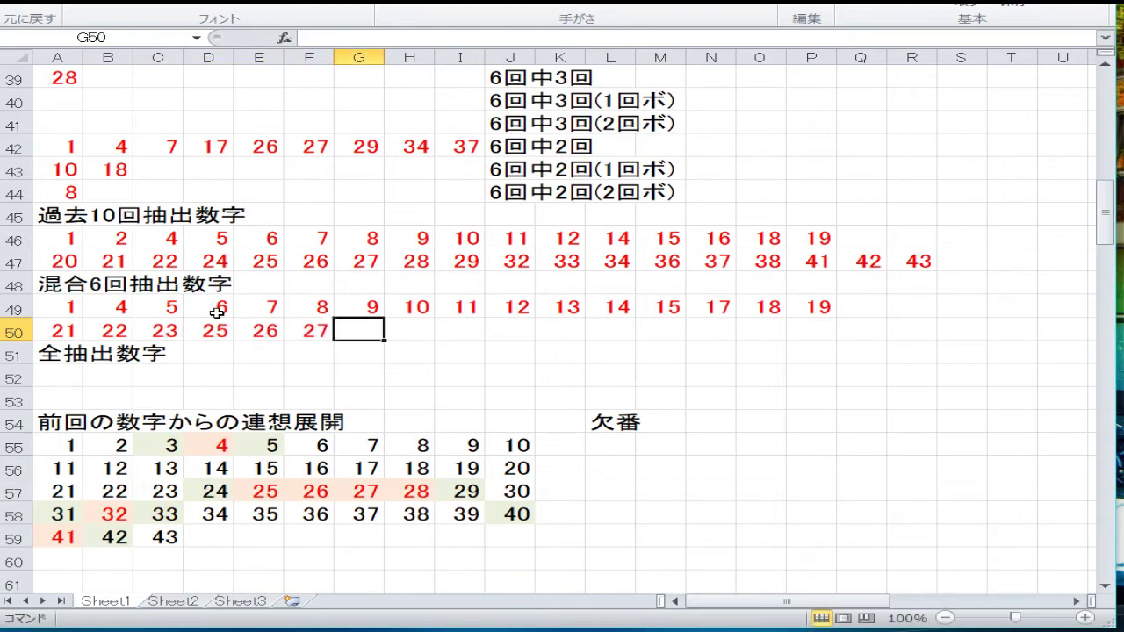
{"action": "type", "text": "28"}
{"action": "key", "text": "Tab"}
Step: Complete the second 混合6回抽出数字 row with 29, 30, 32, 33, 34, 36, 37 and 41 in H50:O50
{"action": "type", "text": "29"}
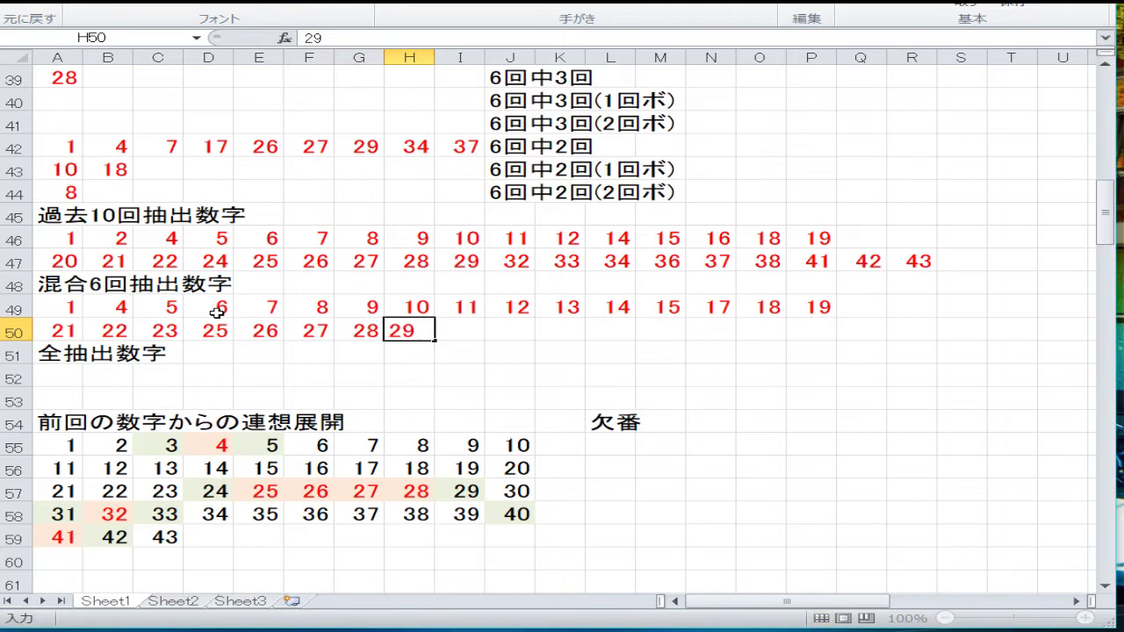
{"action": "key", "text": "Tab"}
{"action": "type", "text": "30"}
{"action": "key", "text": "Tab"}
{"action": "type", "text": "32"}
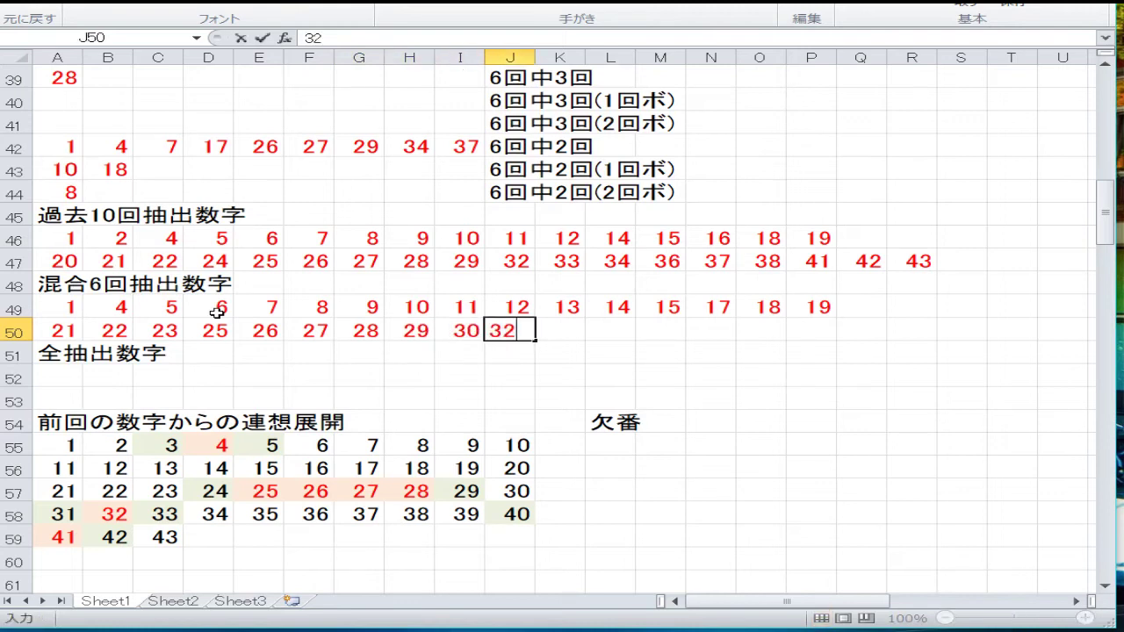
{"action": "key", "text": "Tab"}
{"action": "type", "text": "33"}
{"action": "key", "text": "Tab"}
{"action": "type", "text": "34"}
{"action": "key", "text": "Tab"}
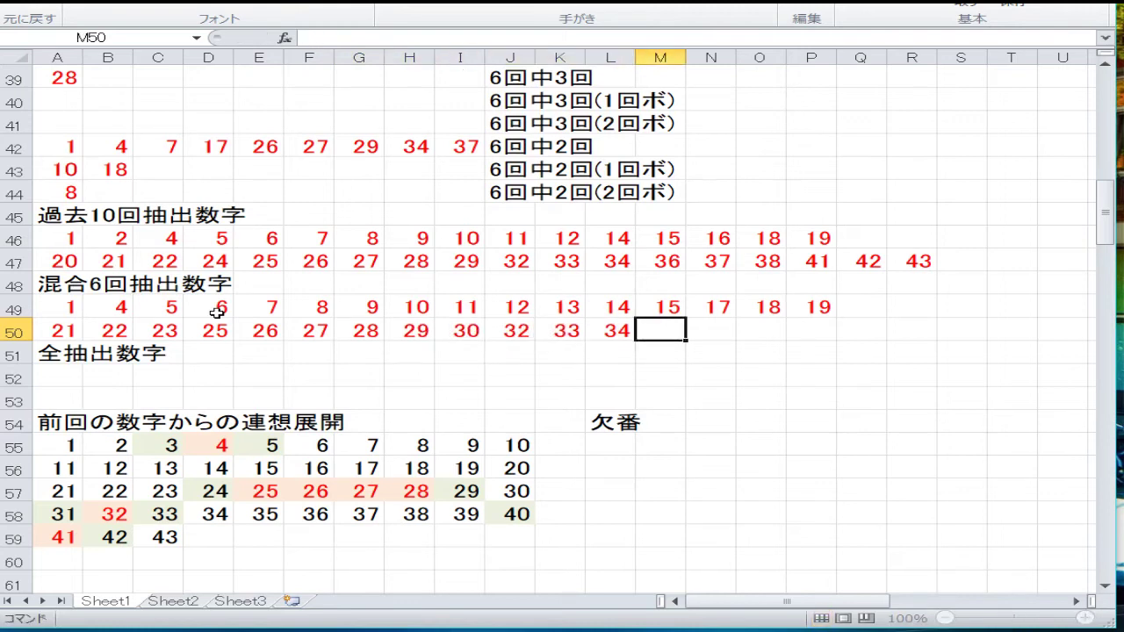
{"action": "type", "text": "36"}
{"action": "key", "text": "Tab"}
{"action": "type", "text": "37"}
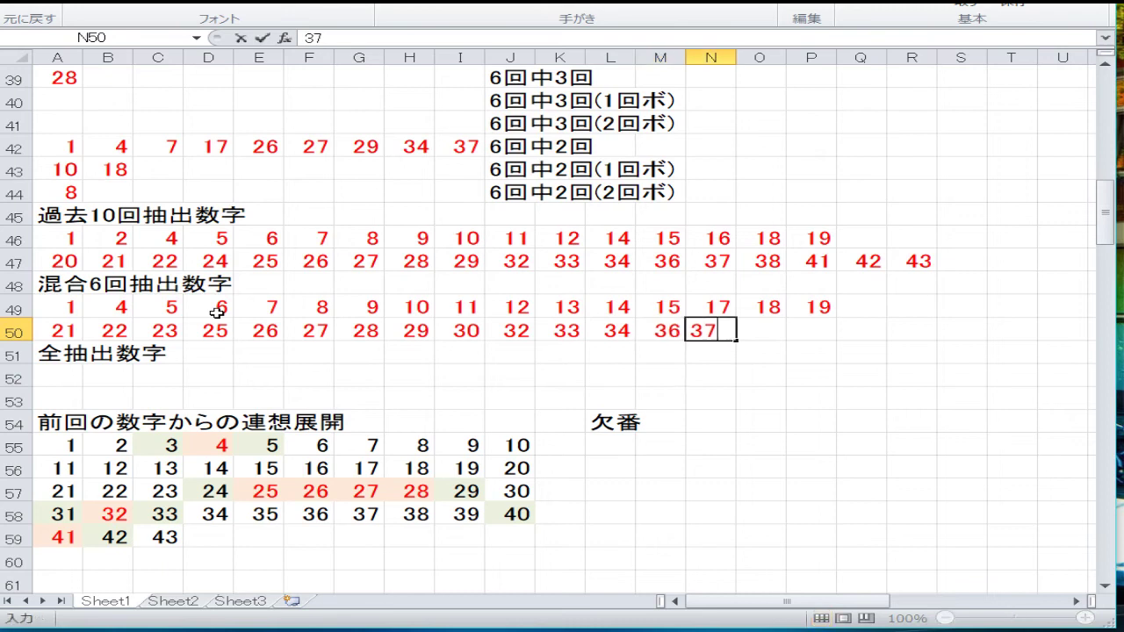
{"action": "key", "text": "Tab"}
{"action": "type", "text": "41"}
{"action": "key", "text": "Return"}
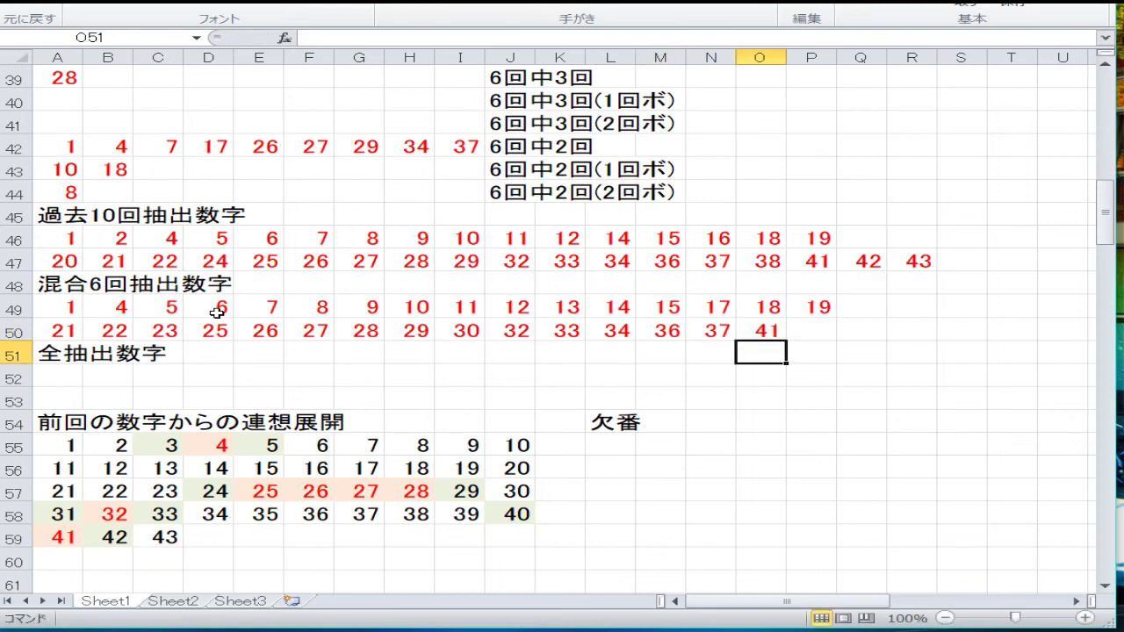
Step: Start the 全抽出数字 list by entering 1, 2, 4, 5, 6, 7, 8 and 9 in A52:H52
{"action": "key", "text": "Left"}
{"action": "key", "text": "Left"}
{"action": "key", "text": "Left"}
{"action": "key", "text": "Left"}
{"action": "key", "text": "Left"}
{"action": "key", "text": "Left"}
{"action": "key", "text": "Left"}
{"action": "key", "text": "Left"}
{"action": "key", "text": "Left"}
{"action": "key", "text": "Left"}
{"action": "key", "text": "Left"}
{"action": "key", "text": "Left"}
{"action": "key", "text": "Left"}
{"action": "key", "text": "Left"}
{"action": "key", "text": "Down"}
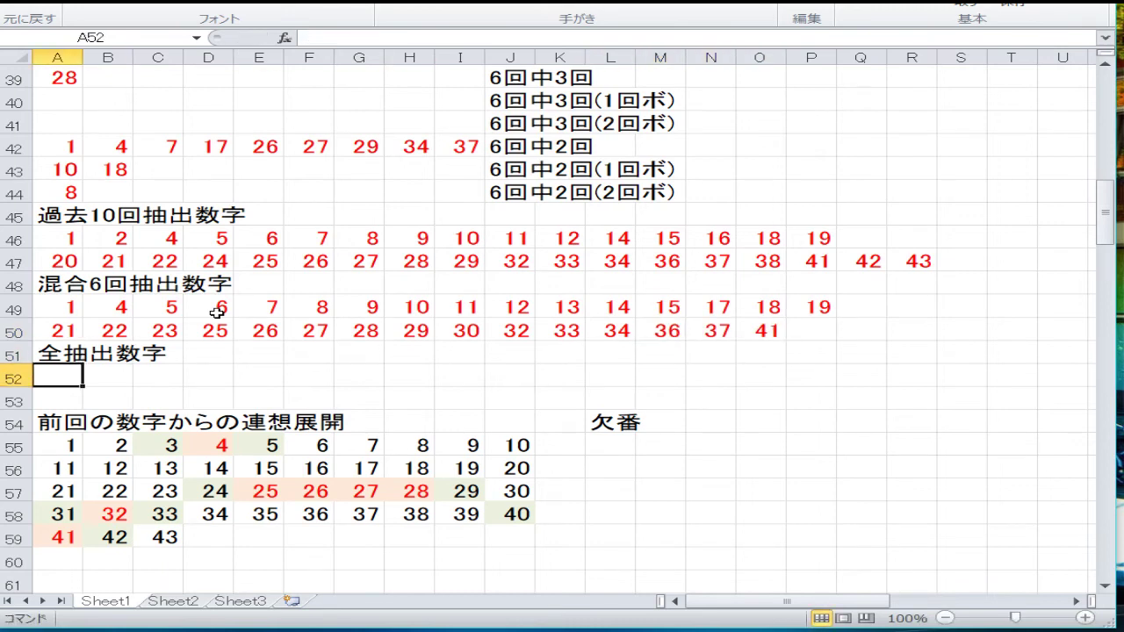
{"action": "type", "text": "1"}
{"action": "key", "text": "Tab"}
{"action": "type", "text": "2"}
{"action": "key", "text": "Tab"}
{"action": "type", "text": "4"}
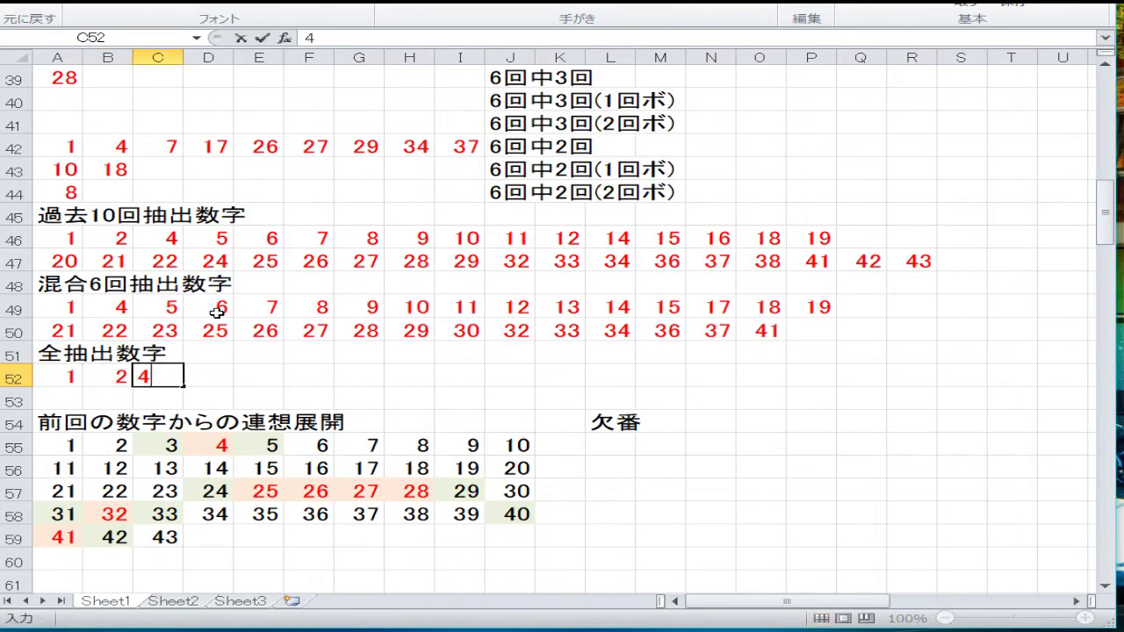
{"action": "key", "text": "Tab"}
{"action": "type", "text": "5"}
{"action": "key", "text": "Tab"}
{"action": "type", "text": "6"}
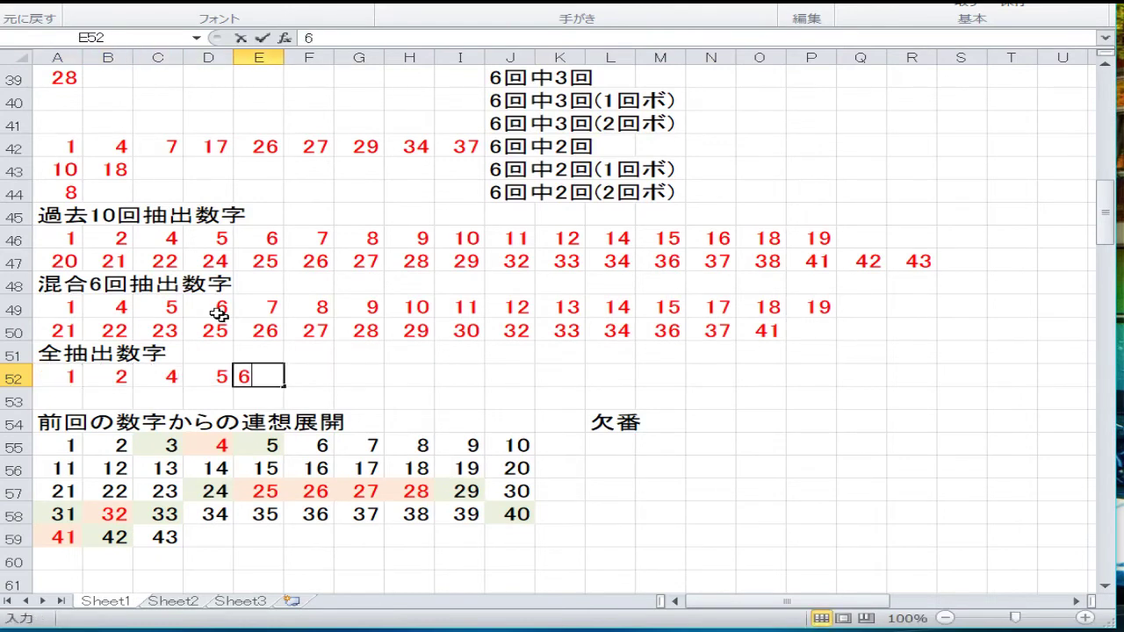
{"action": "key", "text": "Tab"}
{"action": "type", "text": "7"}
{"action": "key", "text": "Tab"}
{"action": "type", "text": "8"}
{"action": "key", "text": "Tab"}
{"action": "type", "text": "9"}
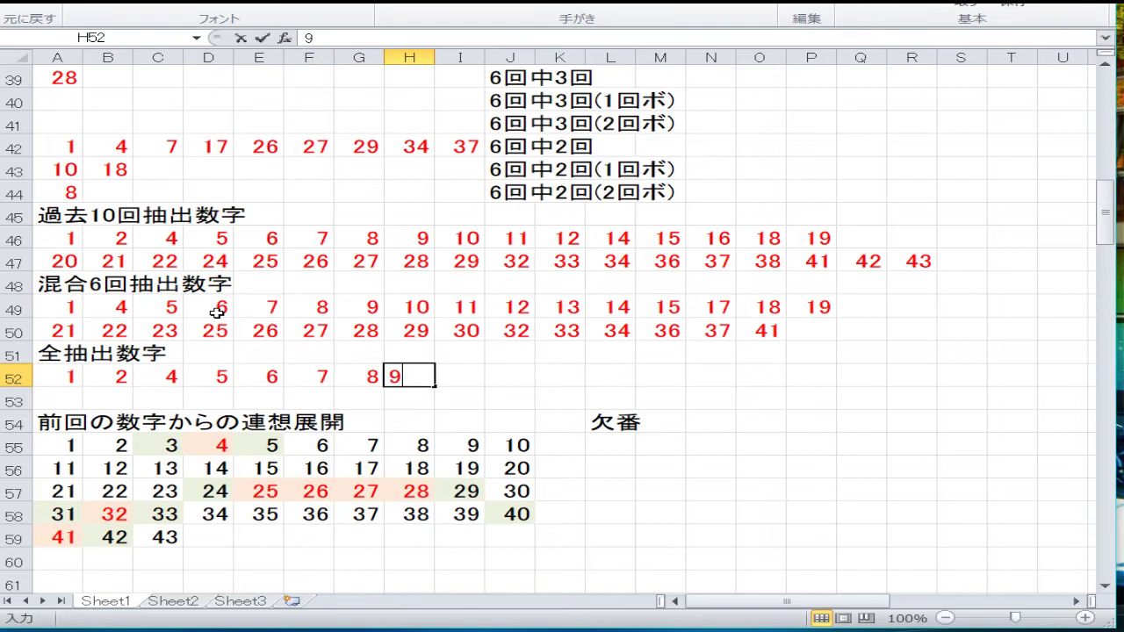
{"action": "key", "text": "Tab"}
Step: Continue the first 全抽出数字 row with 10, 11, 12, 13, 14 and 15 in I52:N52
{"action": "type", "text": "10"}
{"action": "key", "text": "Tab"}
{"action": "type", "text": "11"}
{"action": "key", "text": "Tab"}
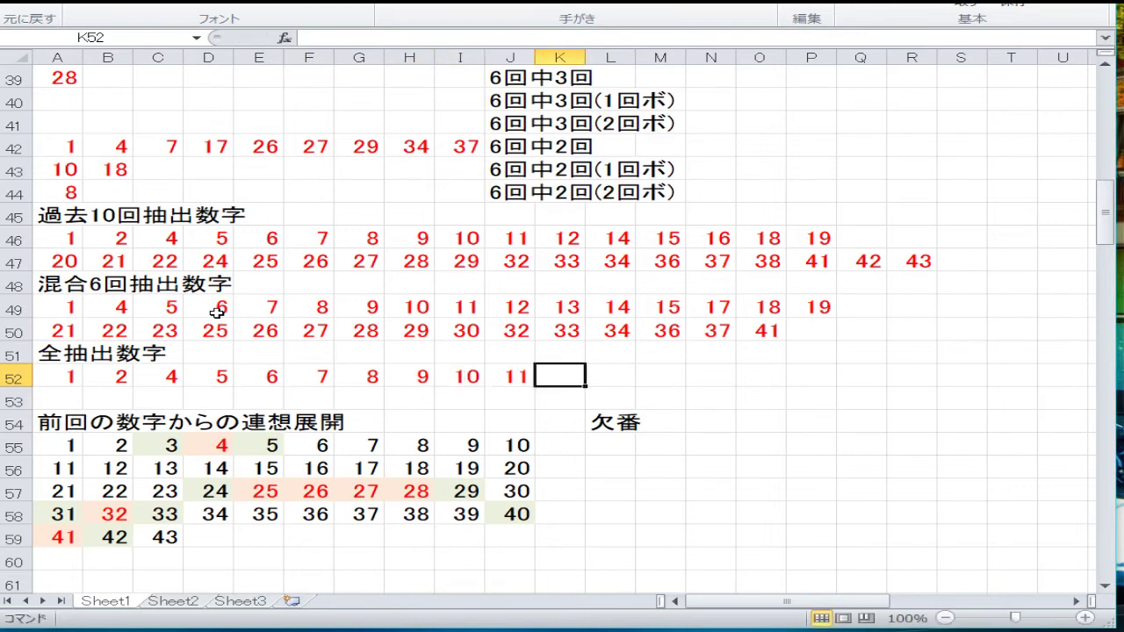
{"action": "type", "text": "12"}
{"action": "key", "text": "Tab"}
{"action": "type", "text": "13"}
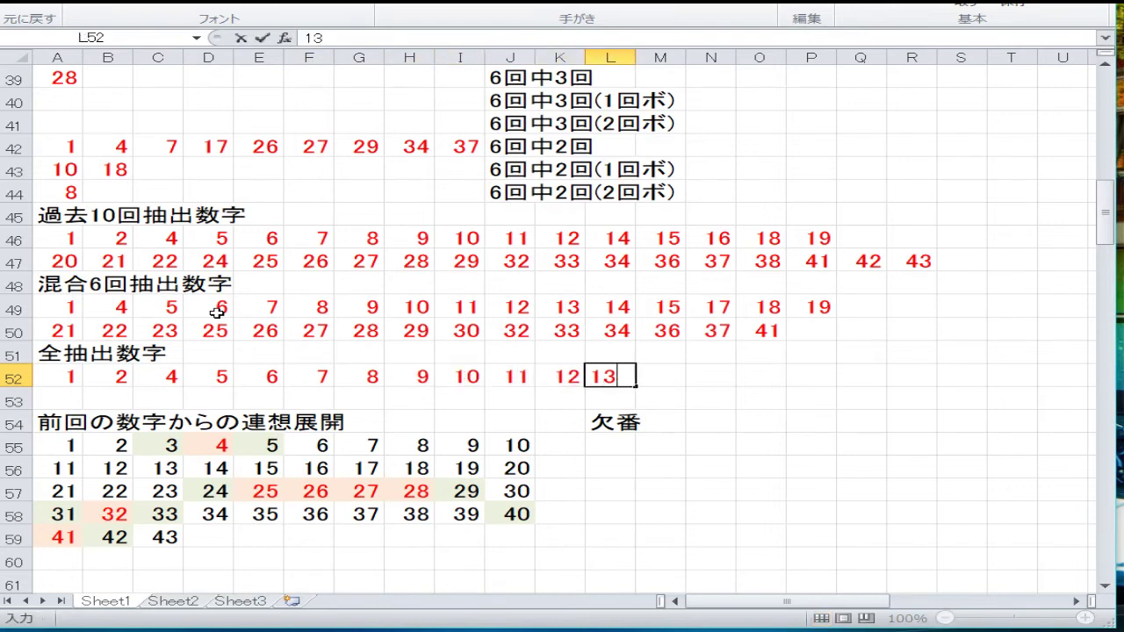
{"action": "key", "text": "Tab"}
{"action": "type", "text": "14"}
{"action": "key", "text": "Tab"}
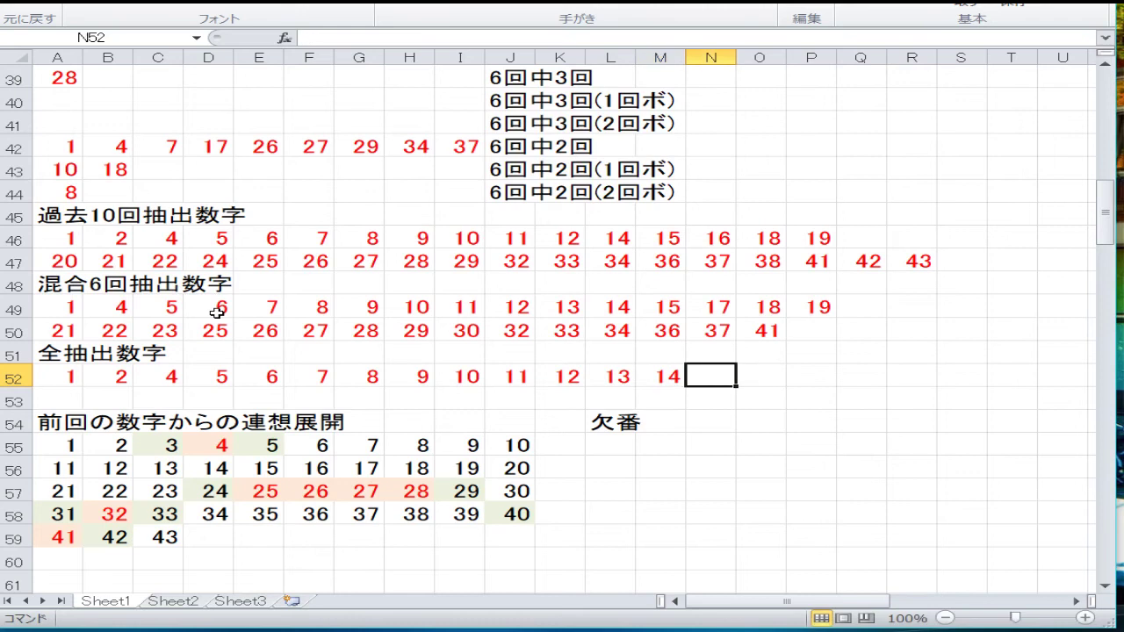
{"action": "type", "text": "15"}
{"action": "key", "text": "Tab"}
Step: Complete the first 全抽出数字 row with 16, 17, 18 and 19 in O52:R52
{"action": "type", "text": "1"}
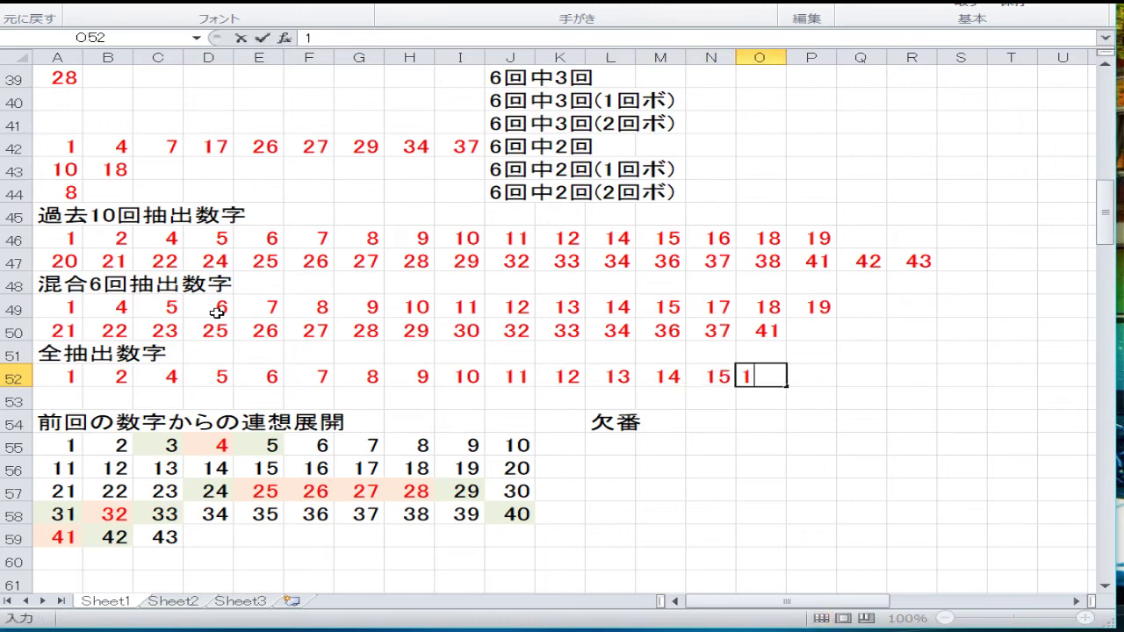
{"action": "type", "text": "6"}
{"action": "key", "text": "Tab"}
{"action": "type", "text": "17"}
{"action": "key", "text": "Tab"}
{"action": "type", "text": "18"}
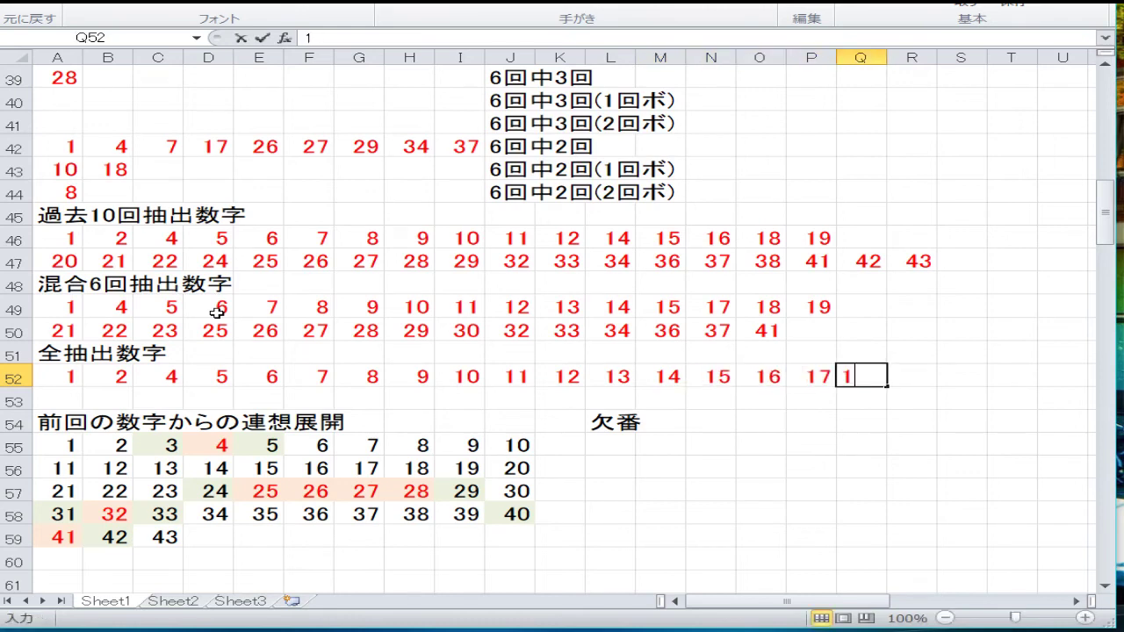
{"action": "key", "text": "Tab"}
{"action": "type", "text": "19"}
{"action": "key", "text": "Return"}
Step: Begin the second 全抽出数字 row with 20, 21, 22, 23, 24 and 25 in A53:F53
{"action": "key", "text": "Left"}
{"action": "key", "text": "Left"}
{"action": "key", "text": "Left"}
{"action": "key", "text": "Left"}
{"action": "key", "text": "Left"}
{"action": "key", "text": "Left"}
{"action": "key", "text": "Left"}
{"action": "key", "text": "Left"}
{"action": "key", "text": "Left"}
{"action": "key", "text": "Left"}
{"action": "key", "text": "Left"}
{"action": "key", "text": "Left"}
{"action": "key", "text": "Left"}
{"action": "key", "text": "Left"}
{"action": "key", "text": "Left"}
{"action": "key", "text": "Left"}
{"action": "key", "text": "Left"}
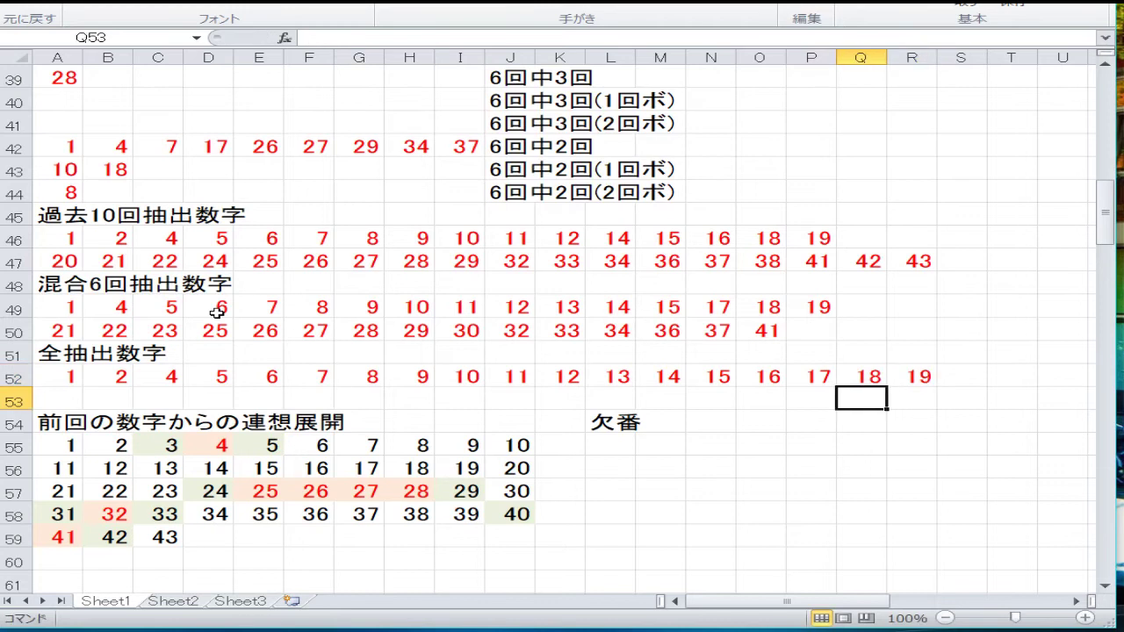
{"action": "type", "text": "20"}
{"action": "key", "text": "Tab"}
{"action": "type", "text": "21"}
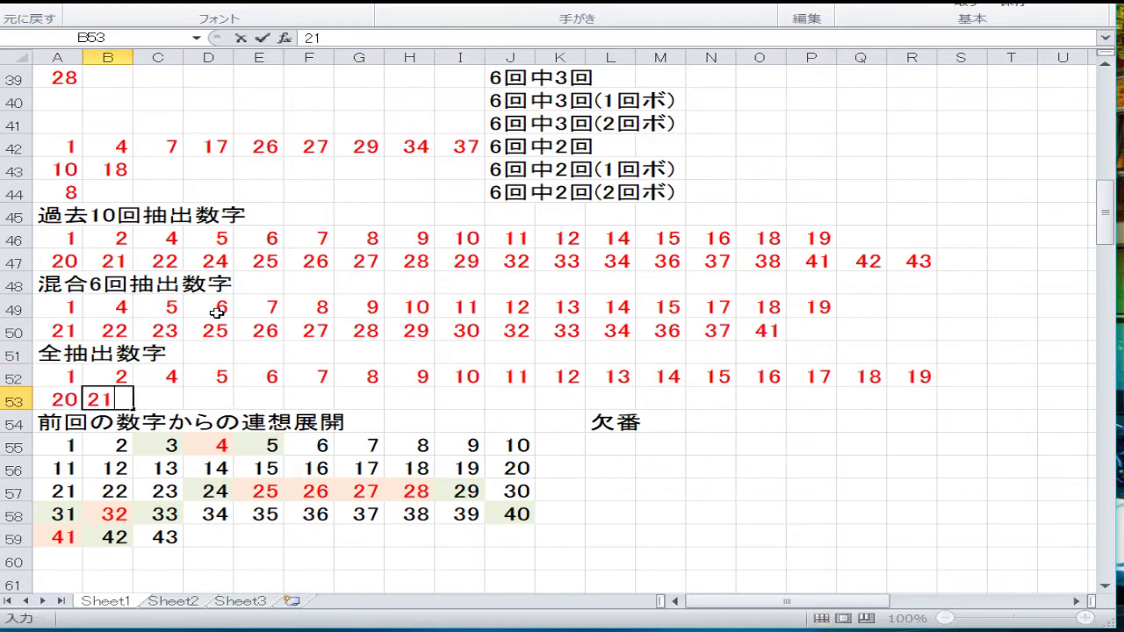
{"action": "key", "text": "Tab"}
{"action": "type", "text": "22"}
{"action": "key", "text": "Tab"}
{"action": "type", "text": "23"}
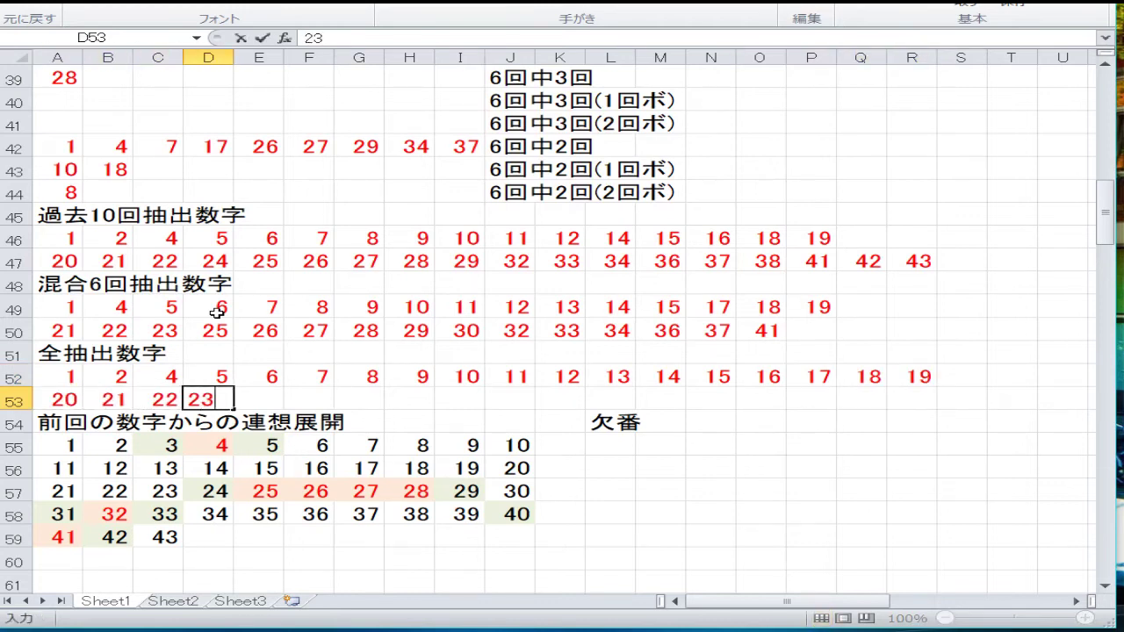
{"action": "key", "text": "Tab"}
{"action": "type", "text": "24"}
{"action": "type", "text": "25"}
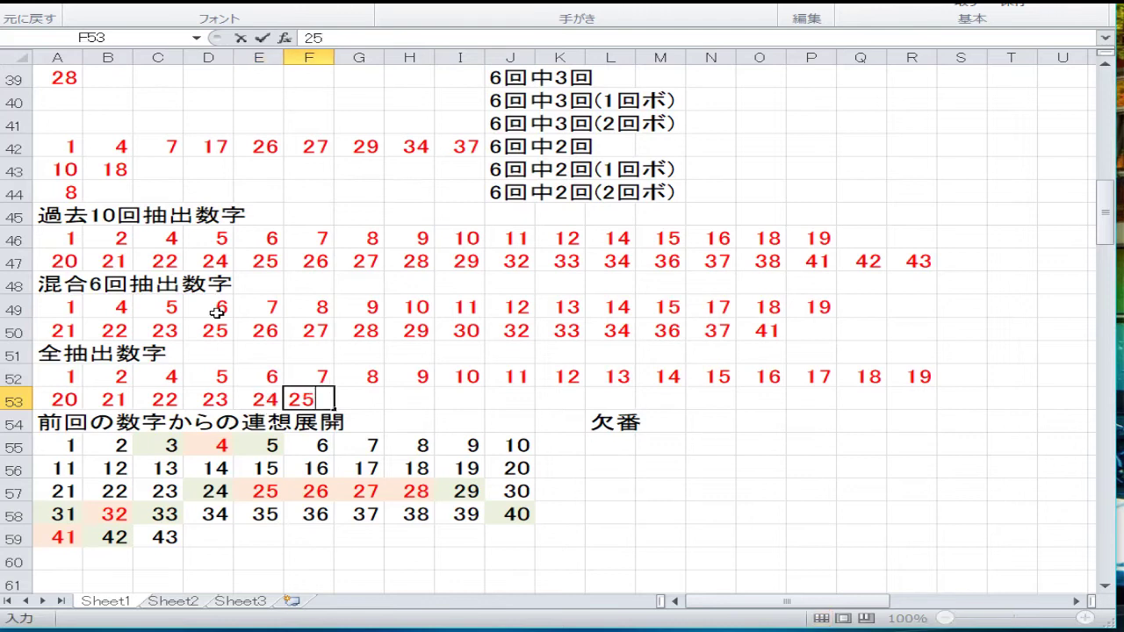
{"action": "key", "text": "Tab"}
Step: Continue the second 全抽出数字 row with 26, 27, 28, 29 and 30 in G53:K53
{"action": "type", "text": "26"}
{"action": "key", "text": "Tab"}
{"action": "type", "text": "27"}
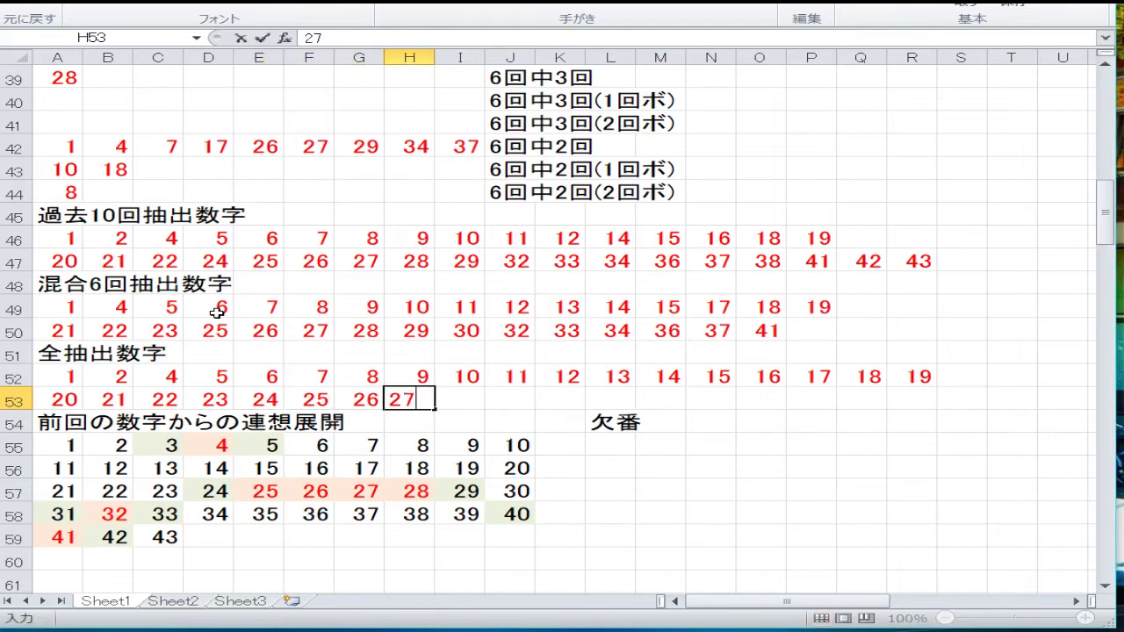
{"action": "key", "text": "Tab"}
{"action": "type", "text": "28"}
{"action": "key", "text": "Tab"}
{"action": "type", "text": "2"}
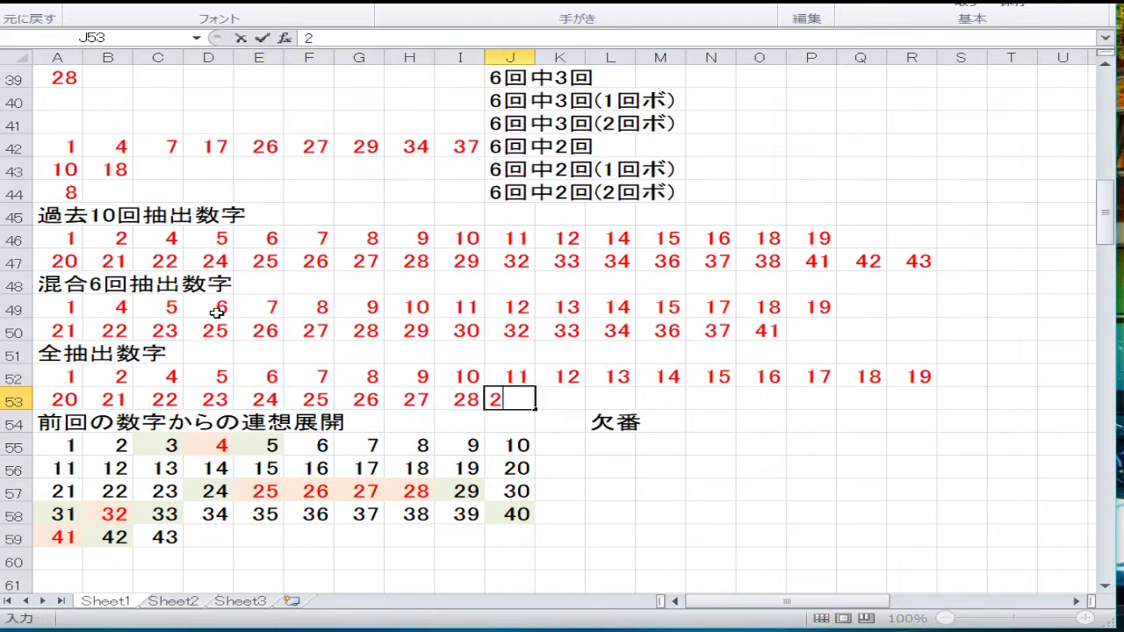
{"action": "type", "text": "9"}
{"action": "key", "text": "Tab"}
{"action": "type", "text": "30"}
{"action": "key", "text": "Tab"}
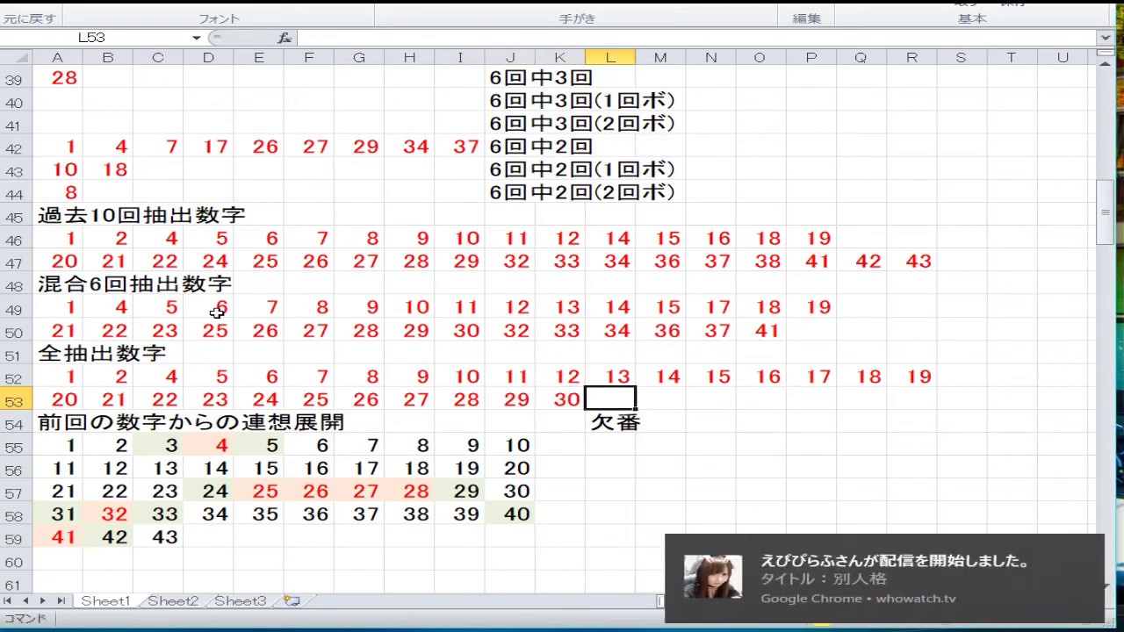
Step: Add 32, 33, 34, 36 and 37 to the second 全抽出数字 row in L53:P53
{"action": "type", "text": "32"}
{"action": "key", "text": "Tab"}
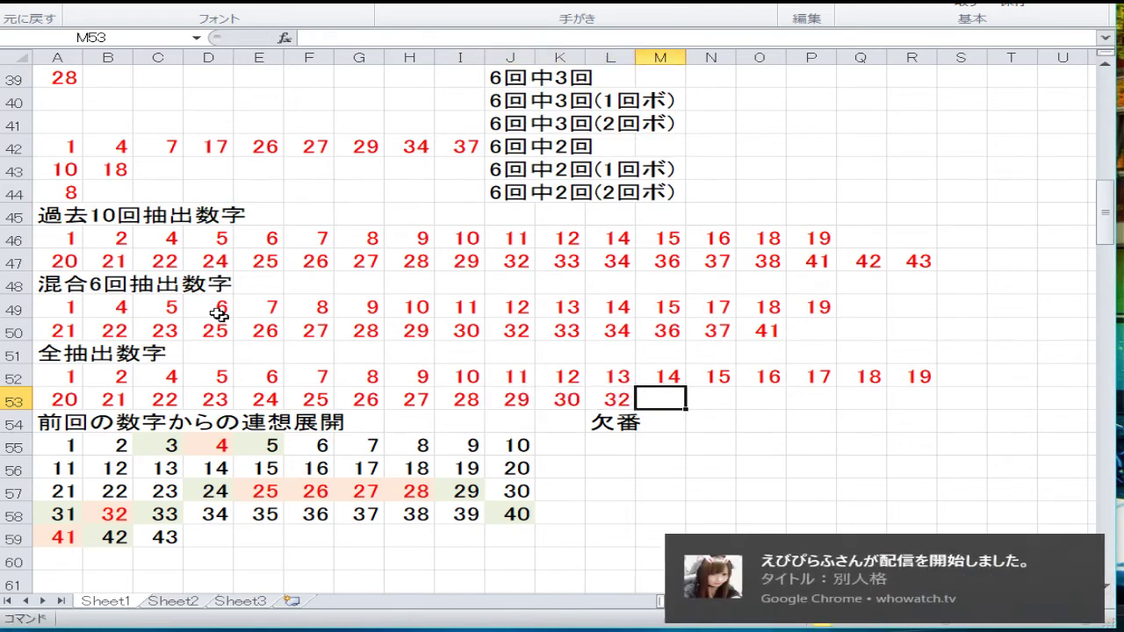
{"action": "type", "text": "33"}
{"action": "key", "text": "Tab"}
{"action": "type", "text": "3"}
{"action": "key", "text": "Tab"}
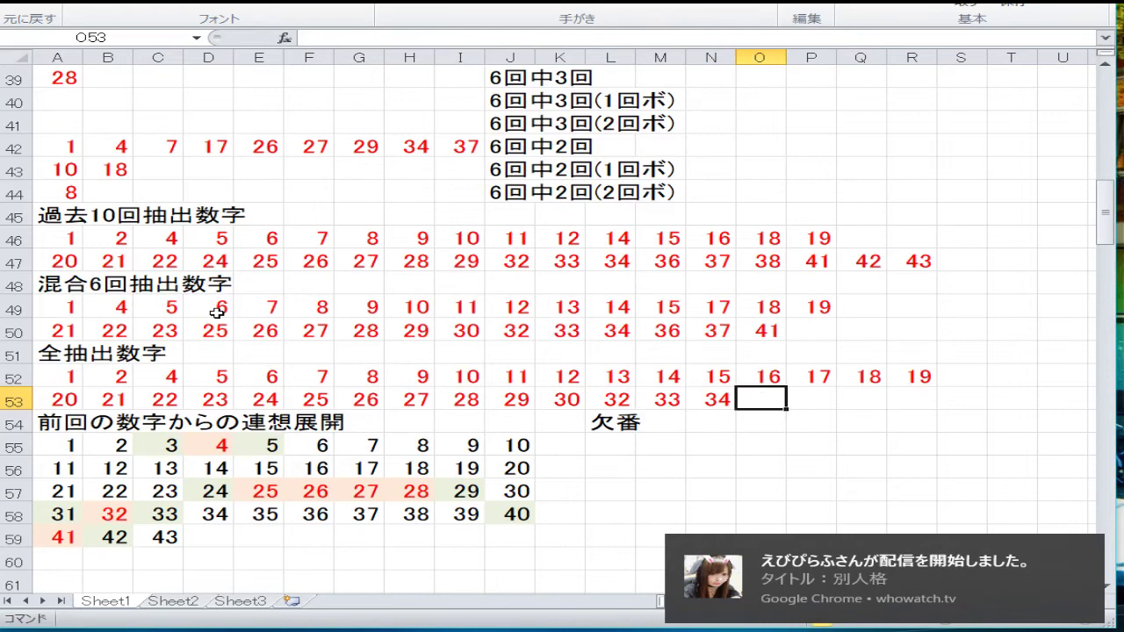
{"action": "type", "text": "36"}
{"action": "key", "text": "Tab"}
{"action": "type", "text": "37"}
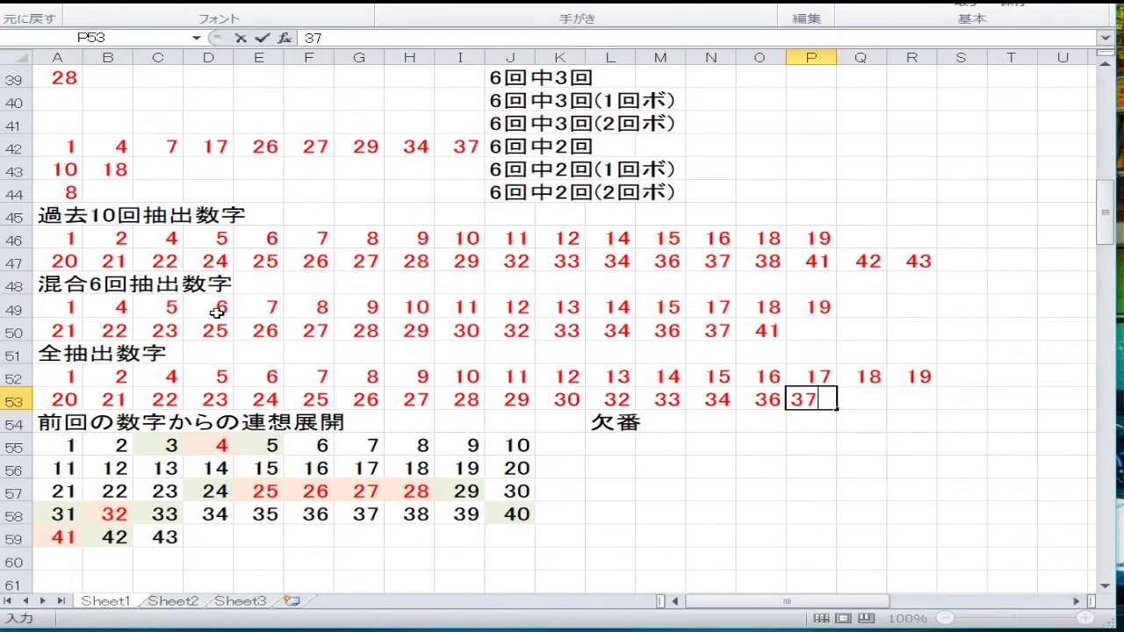
{"action": "key", "text": "Tab"}
Step: Complete the second 全抽出数字 row with 38, 41, 42 and 43 in Q53:T53
{"action": "type", "text": "38"}
{"action": "key", "text": "Tab"}
{"action": "type", "text": "41"}
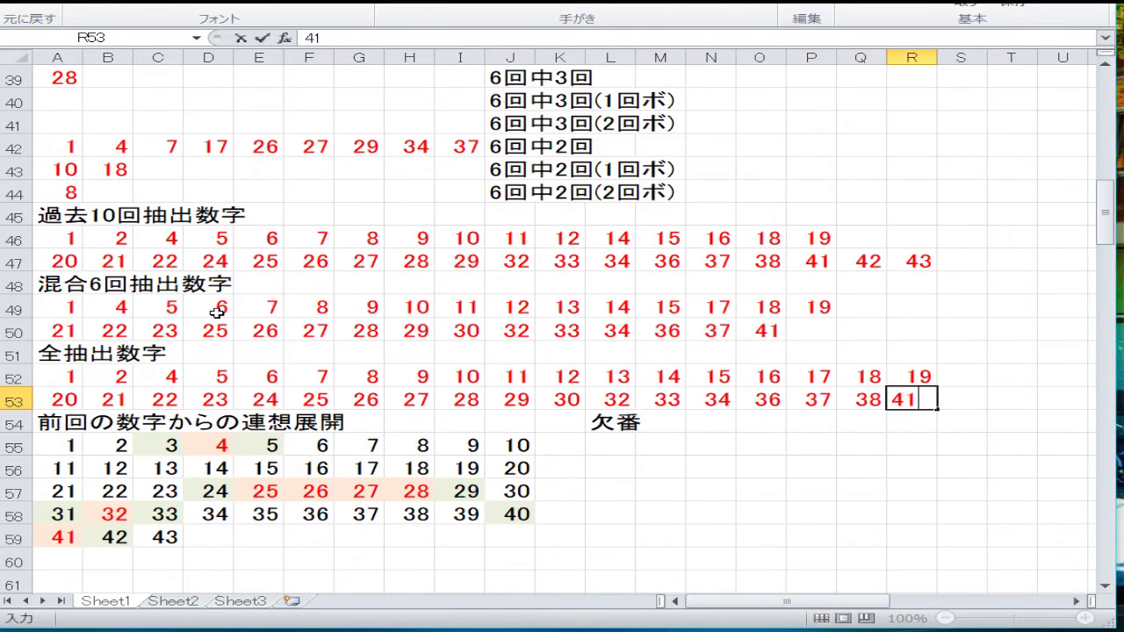
{"action": "key", "text": "Tab"}
{"action": "type", "text": "42"}
{"action": "key", "text": "Tab"}
{"action": "type", "text": "43"}
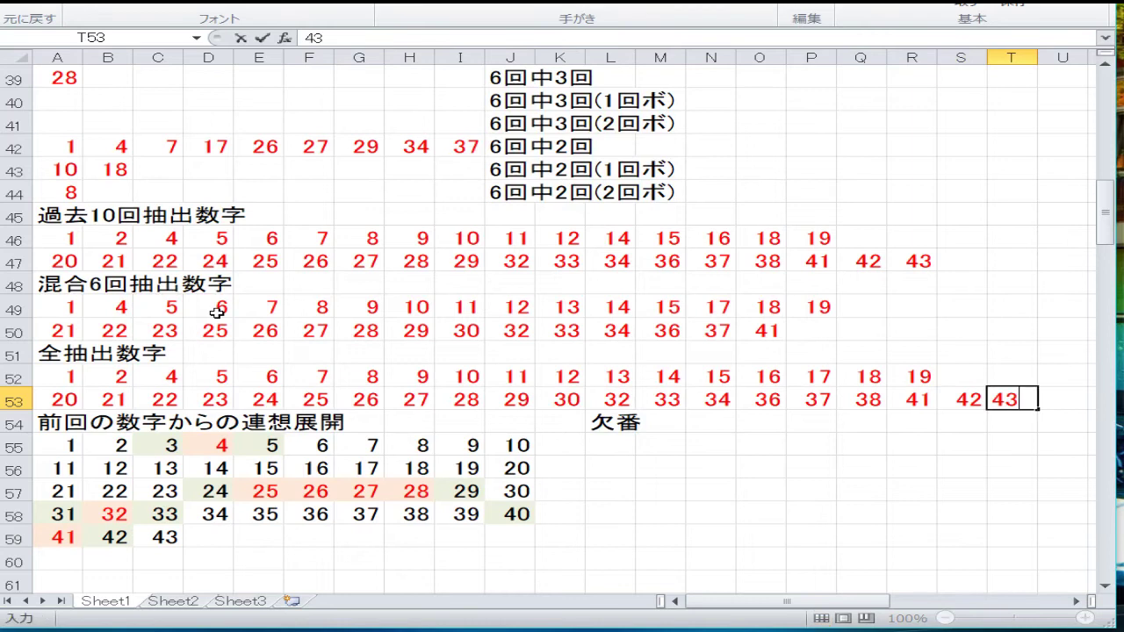
{"action": "key", "text": "Down"}
Step: Reset the font colour of the 前回の数字からの連想展開 number grid, rows 55 to 59, to automatic
{"action": "scroll", "coordinate": [44, 321], "scroll_direction": "down", "scroll_amount": 2}
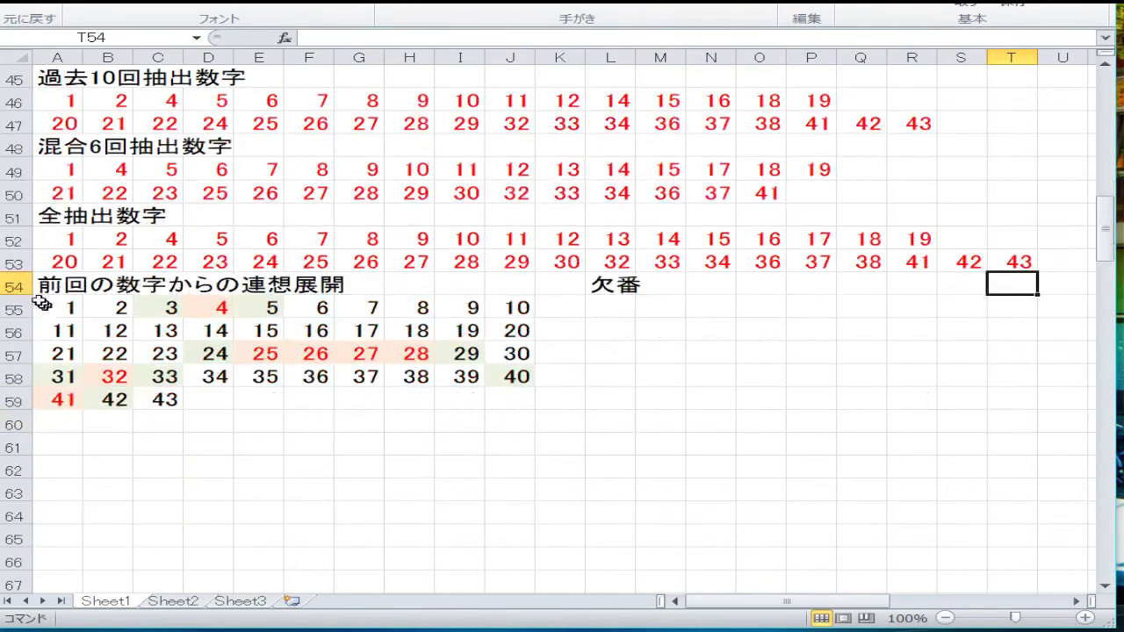
{"action": "left_click", "coordinate": [19, 307]}
{"action": "left_click_drag", "start_coordinate": [19, 307], "coordinate": [19, 400]}
{"action": "right_click", "coordinate": [136, 373]}
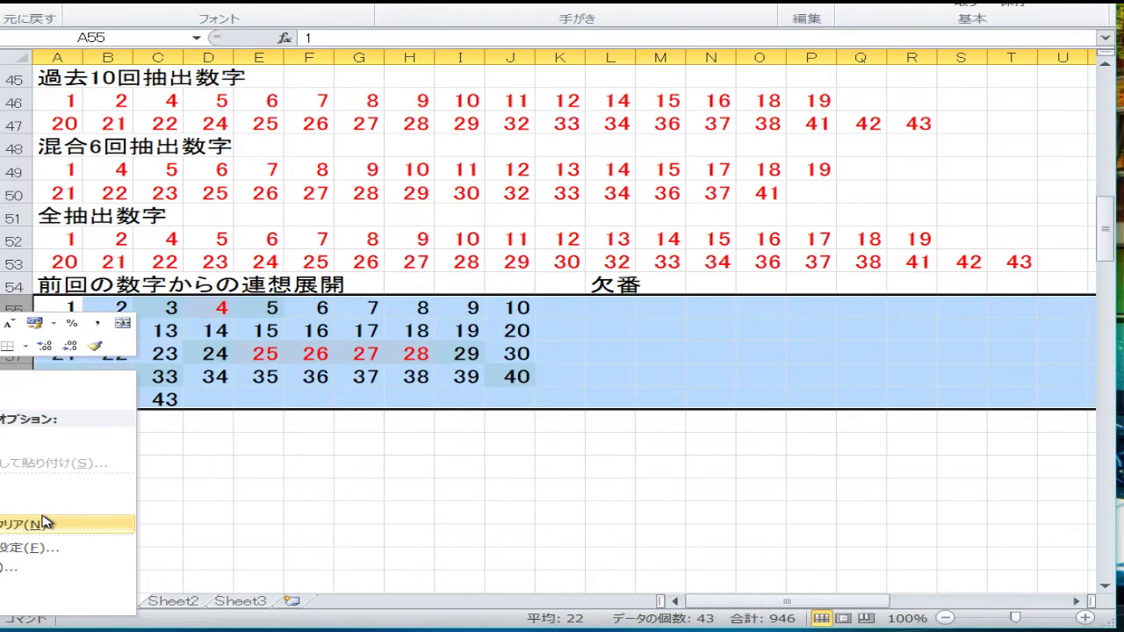
{"action": "left_click", "coordinate": [302, 360]}
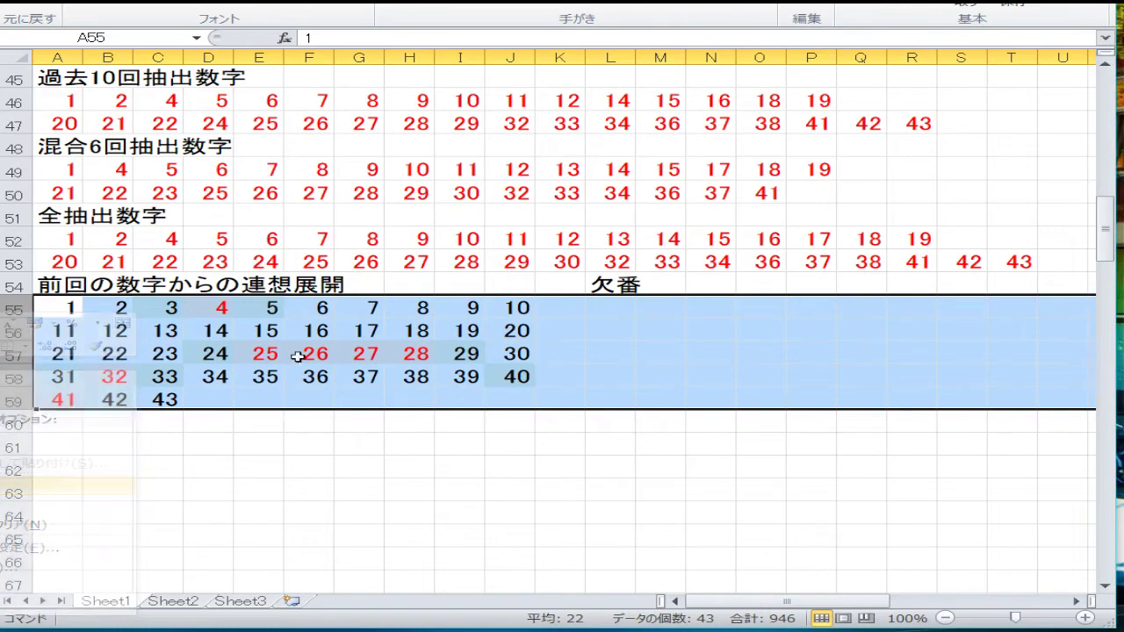
{"action": "left_click", "coordinate": [359, 7]}
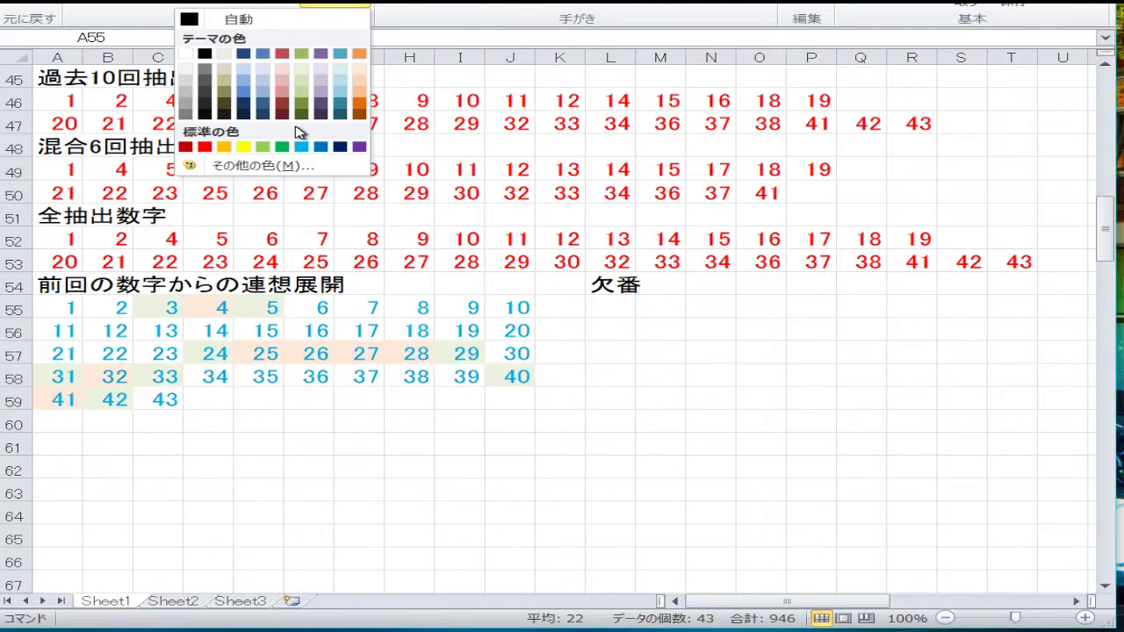
{"action": "left_click", "coordinate": [262, 19]}
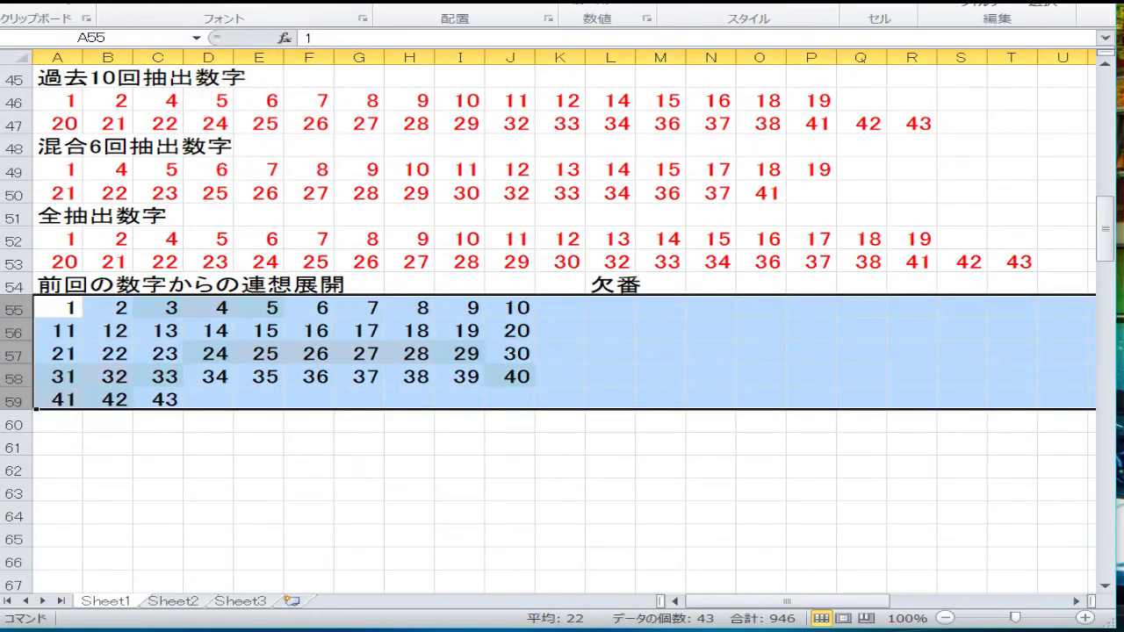
Step: Remove the cell fill from rows 55 to 59 of the 前回の数字からの連想展開 number grid
{"action": "left_click", "coordinate": [110, 3]}
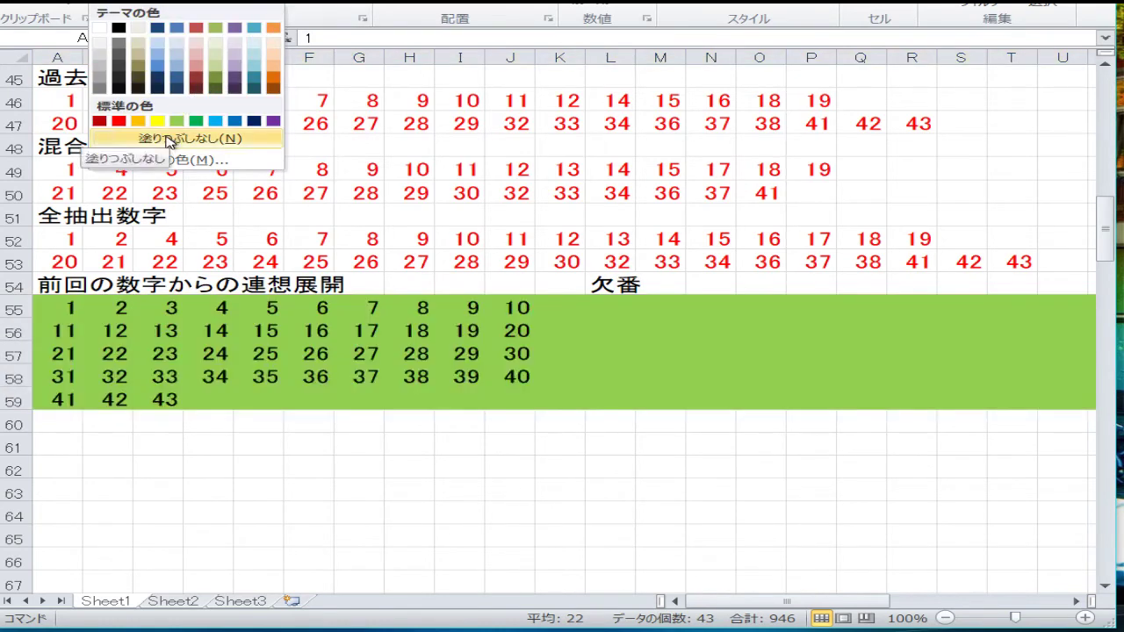
{"action": "left_click", "coordinate": [176, 138]}
{"action": "left_click", "coordinate": [426, 347]}
Step: Colour the draw 1355 numbers 5, 12, 15, 27, 29, 34 and 37 red in the 前回の数字からの連想展開 grid
{"action": "scroll", "coordinate": [426, 347], "scroll_direction": "up", "scroll_amount": 15}
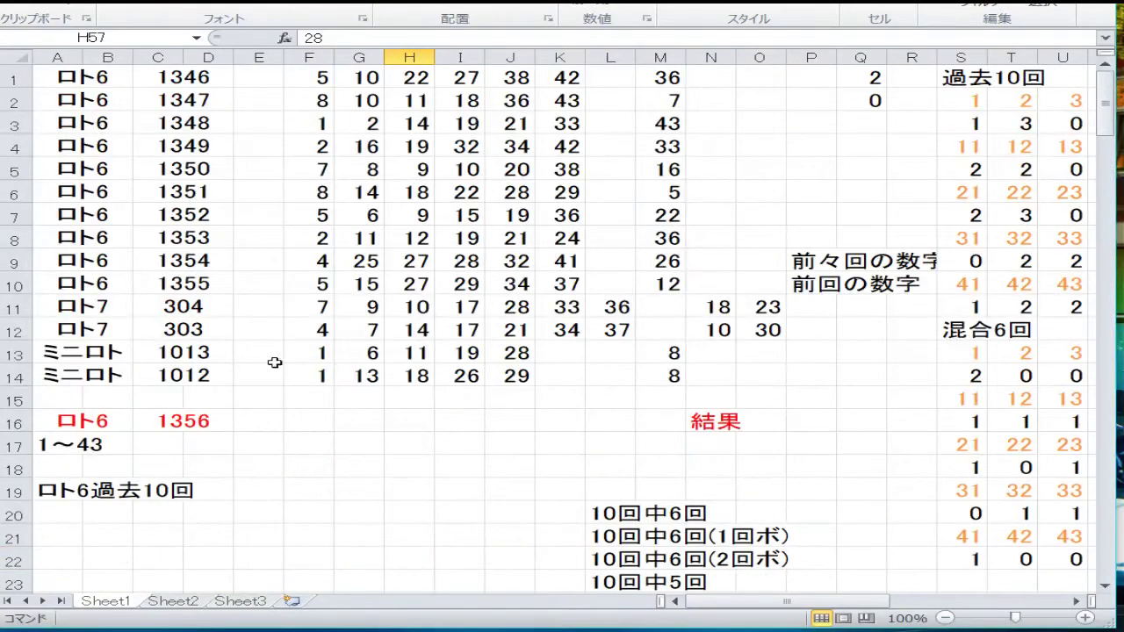
{"action": "left_click_drag", "start_coordinate": [351, 288], "coordinate": [616, 297]}
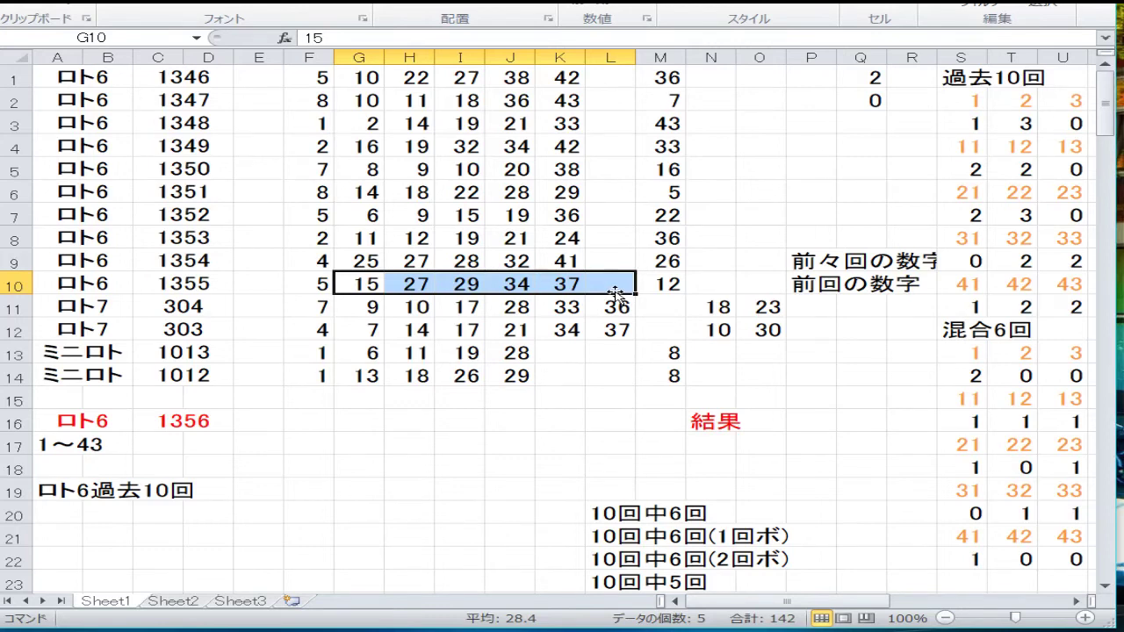
{"action": "scroll", "coordinate": [502, 340], "scroll_direction": "down", "scroll_amount": 15}
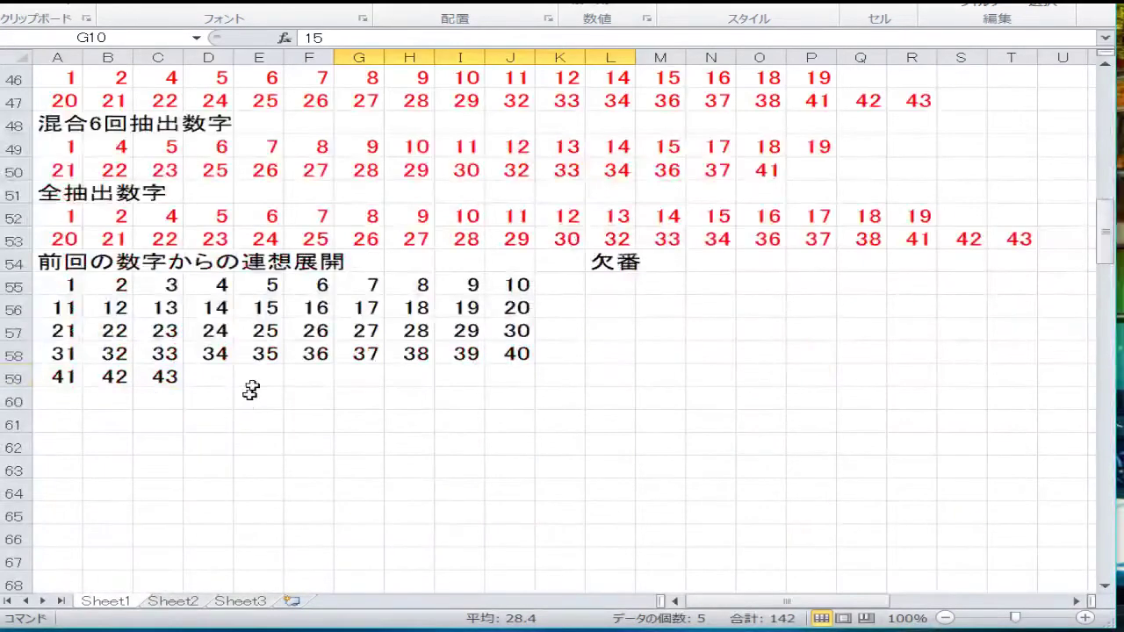
{"action": "left_click", "coordinate": [250, 379]}
{"action": "left_click", "coordinate": [262, 282]}
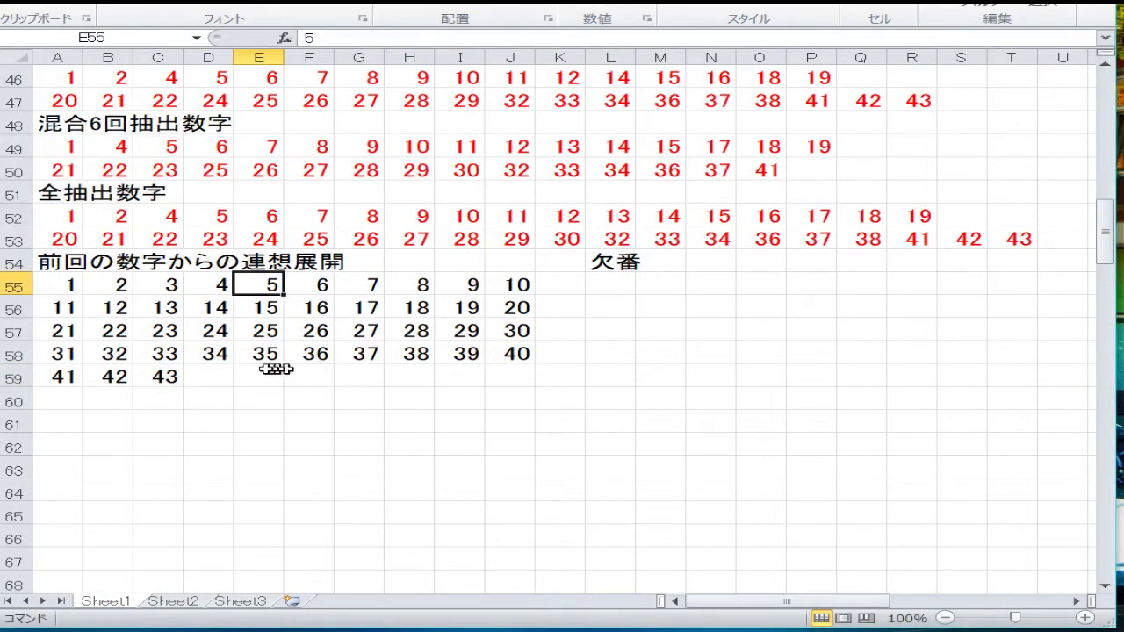
{"action": "left_click", "coordinate": [268, 306], "text": "ctrl"}
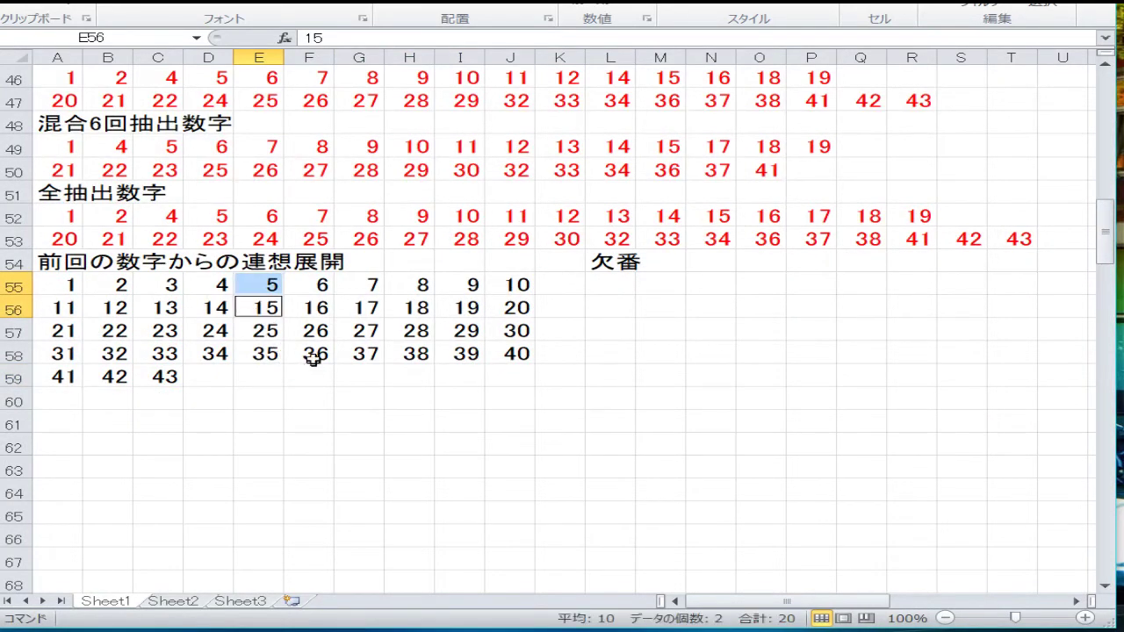
{"action": "left_click", "coordinate": [363, 330], "text": "ctrl"}
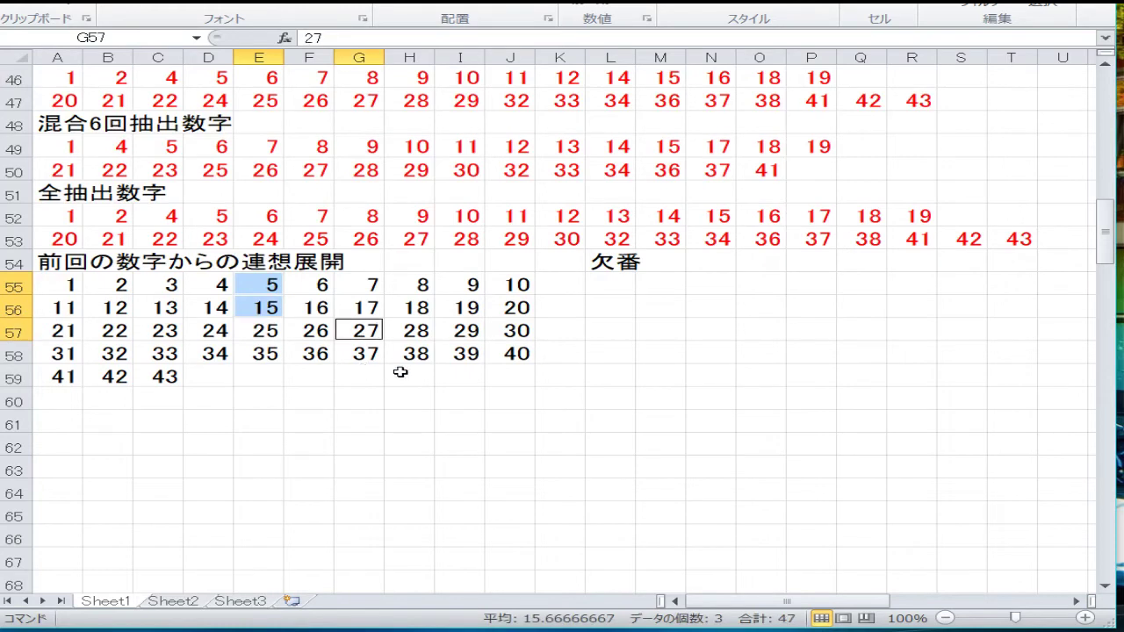
{"action": "left_click", "coordinate": [471, 338], "text": "ctrl"}
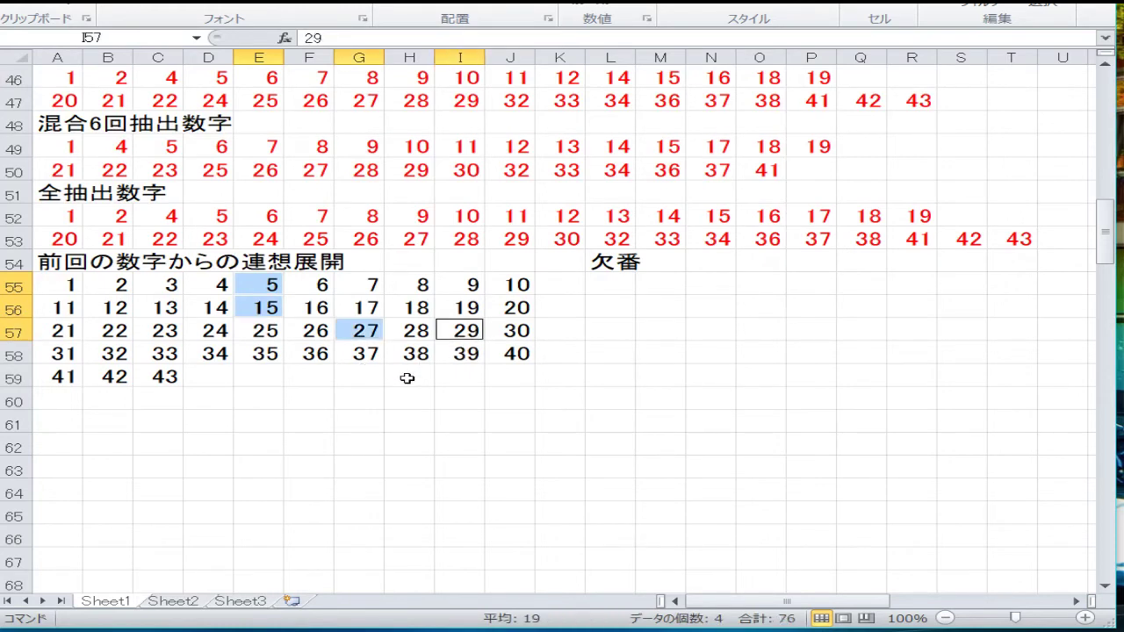
{"action": "left_click", "coordinate": [229, 349], "text": "ctrl"}
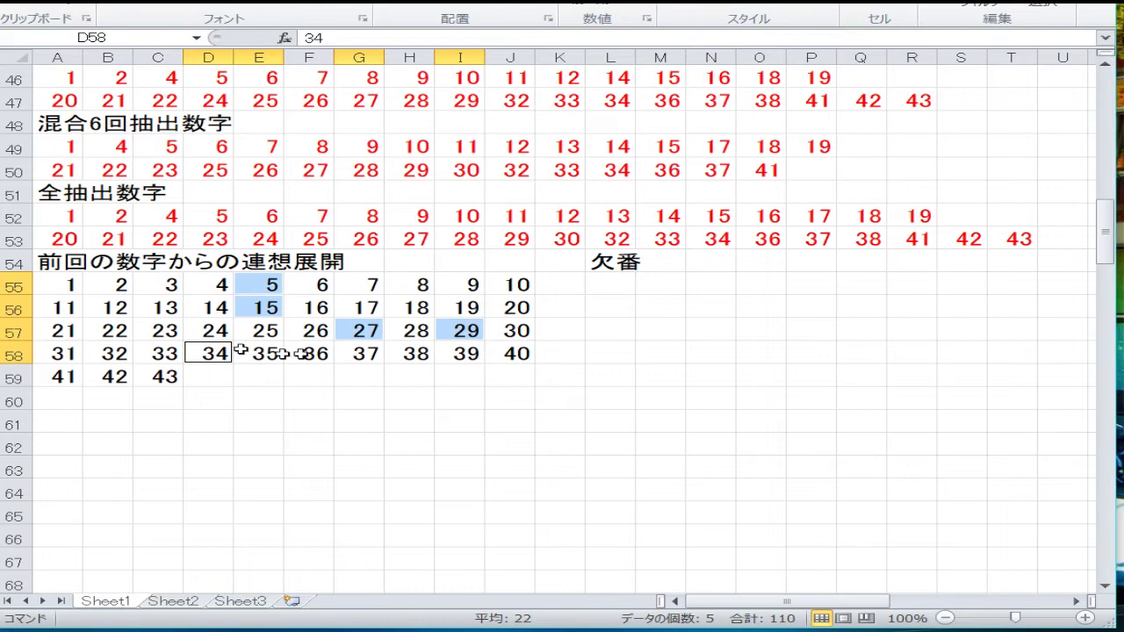
{"action": "left_click", "coordinate": [358, 356], "text": "ctrl"}
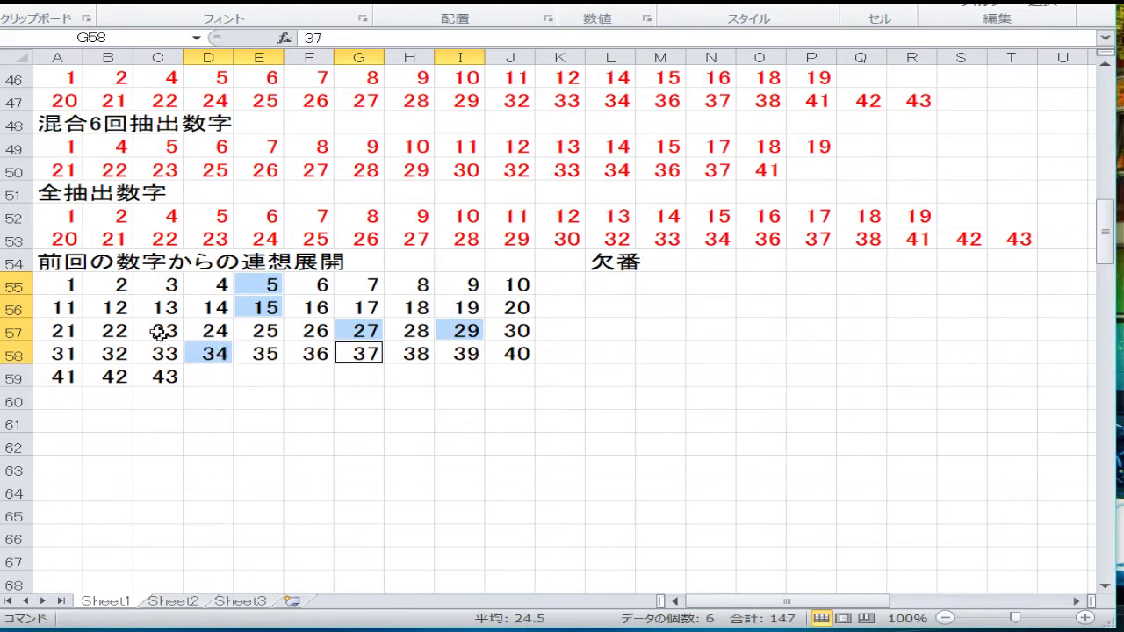
{"action": "left_click", "coordinate": [130, 307], "text": "ctrl"}
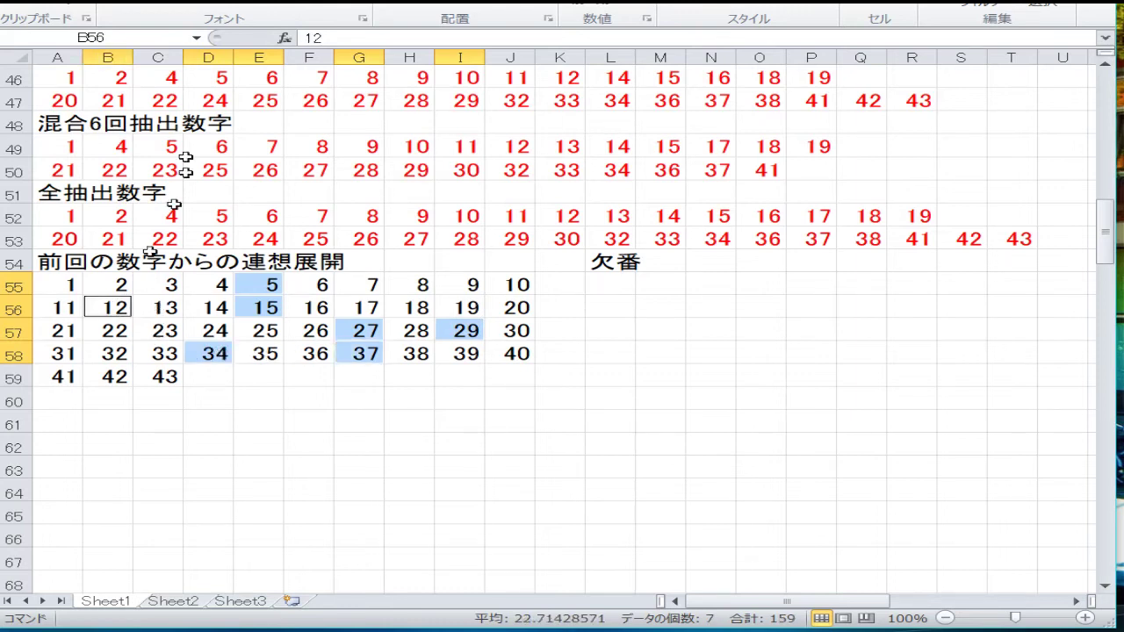
{"action": "left_click", "coordinate": [314, 3]}
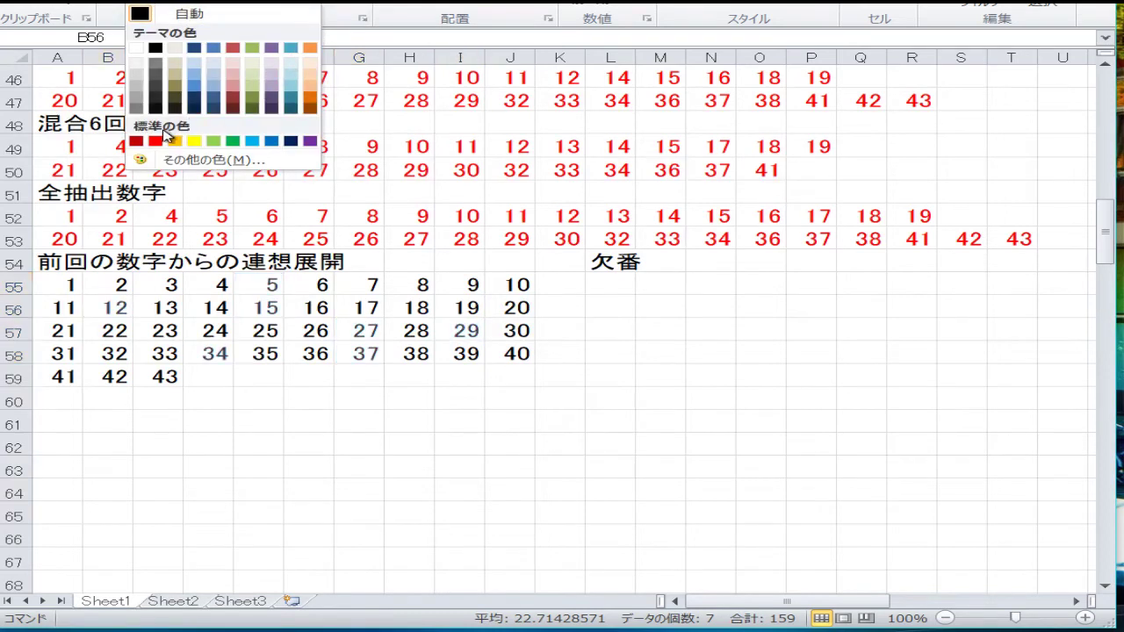
{"action": "left_click", "coordinate": [155, 141]}
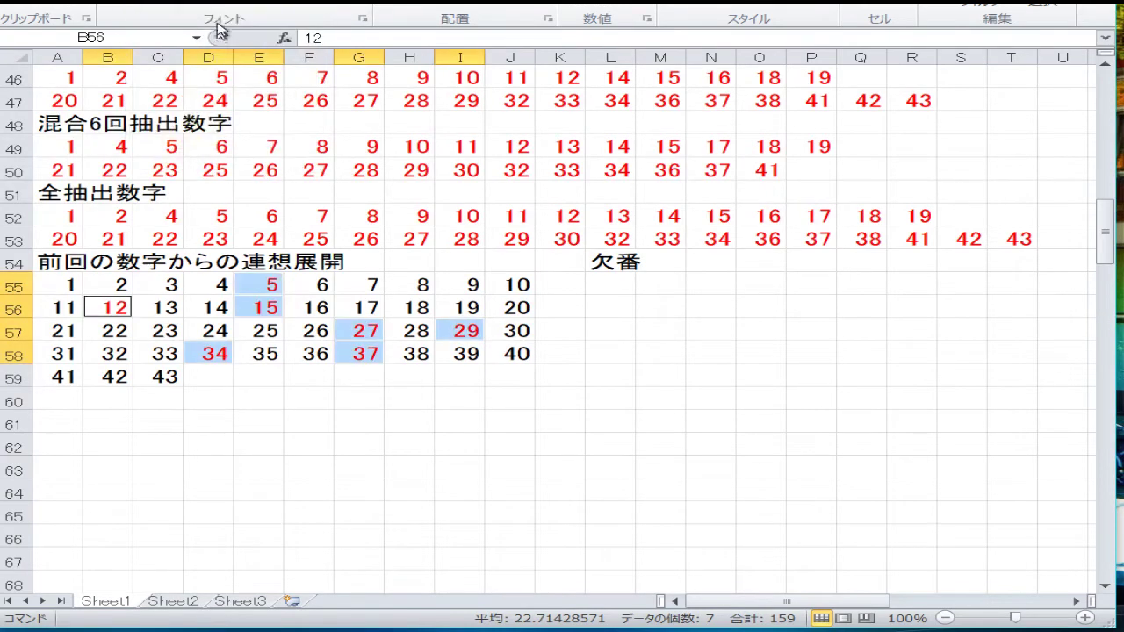
Step: Fill the draw 1355 numbers 5, 12, 15, 27, 29, 34 and 37 in the association grid with light green
{"action": "left_click", "coordinate": [288, 4]}
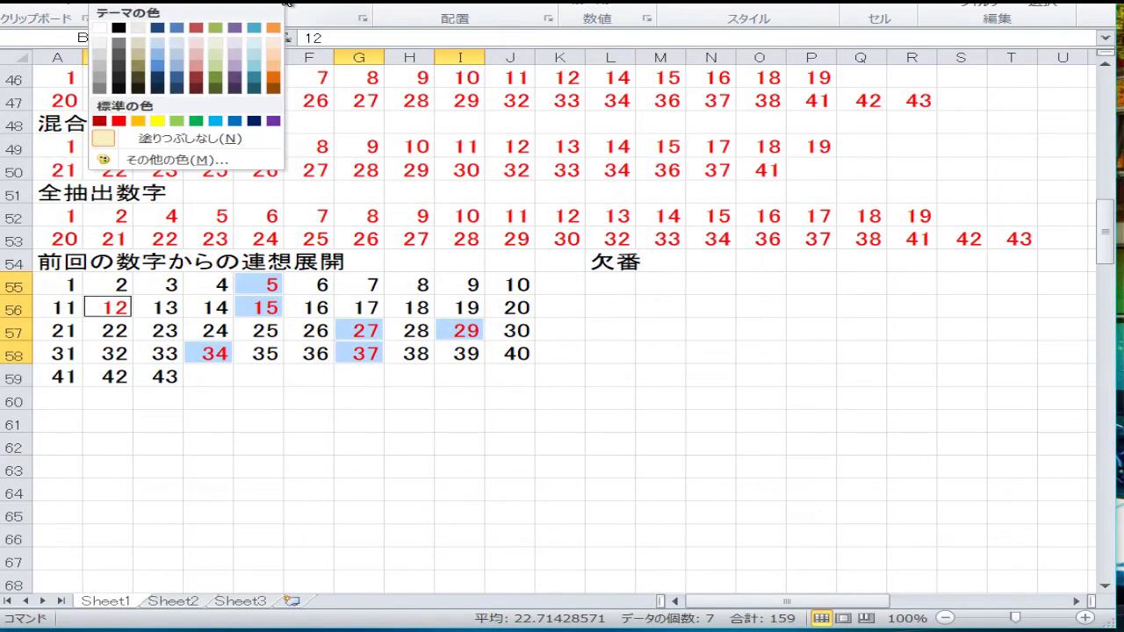
{"action": "left_click", "coordinate": [217, 48]}
{"action": "left_click", "coordinate": [264, 326]}
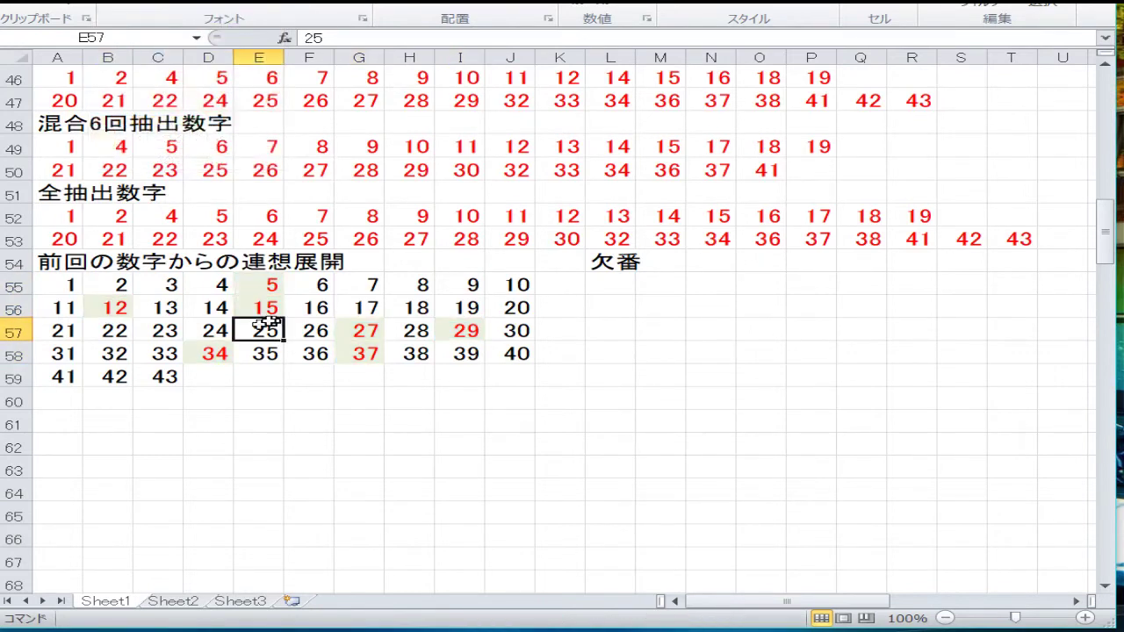
{"action": "left_click", "coordinate": [132, 631]}
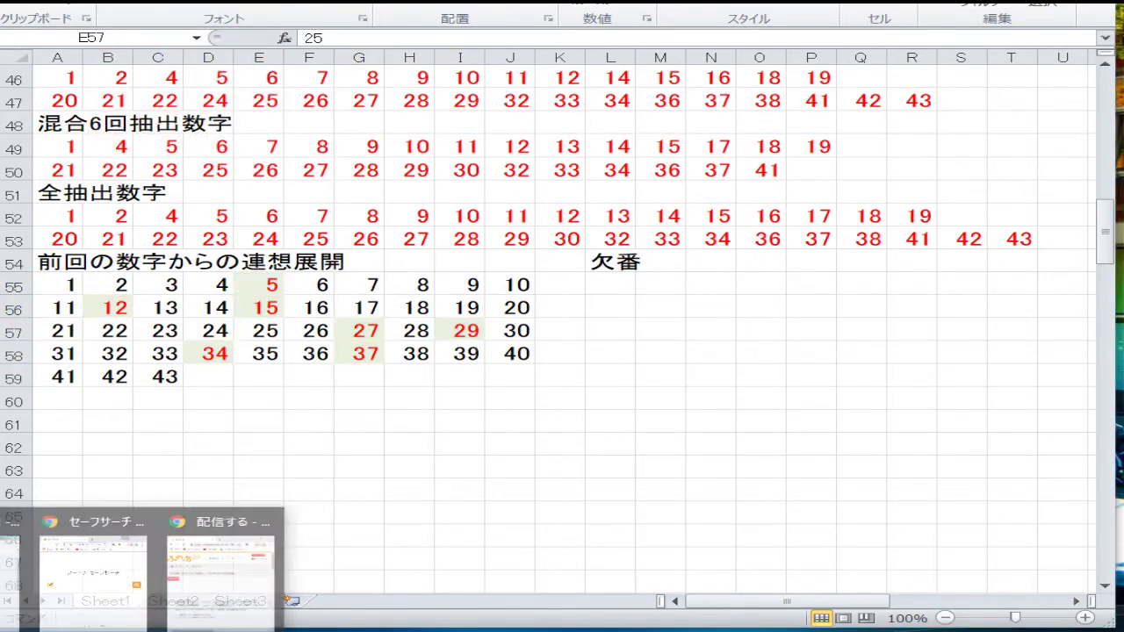
{"action": "key", "text": "Escape"}
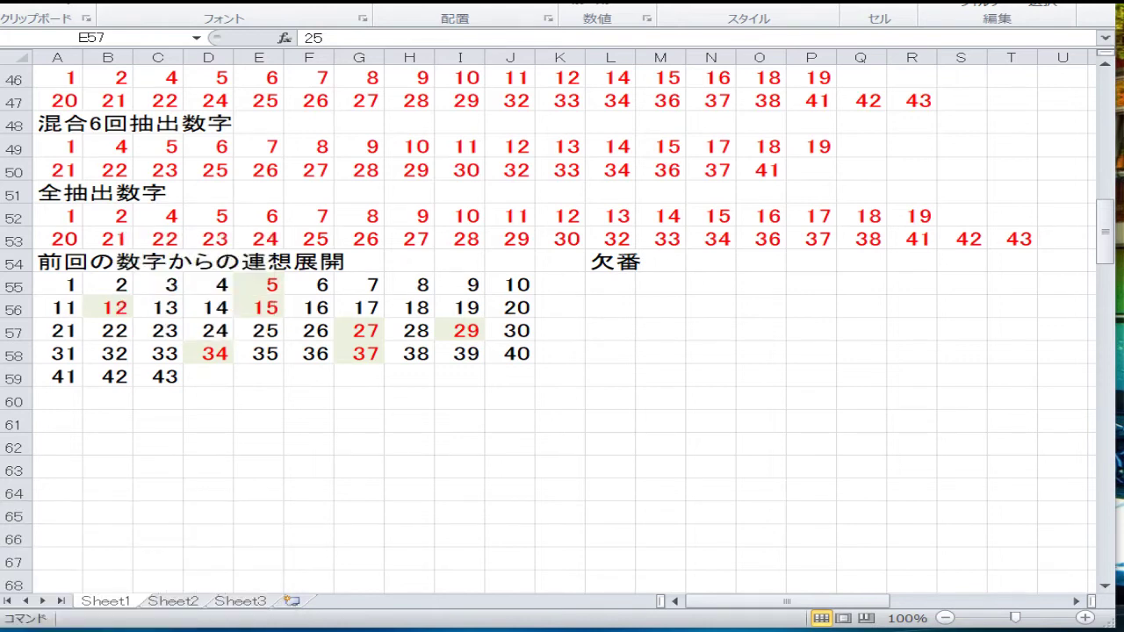
{"action": "key", "text": "Zenkaku_Hankaku"}
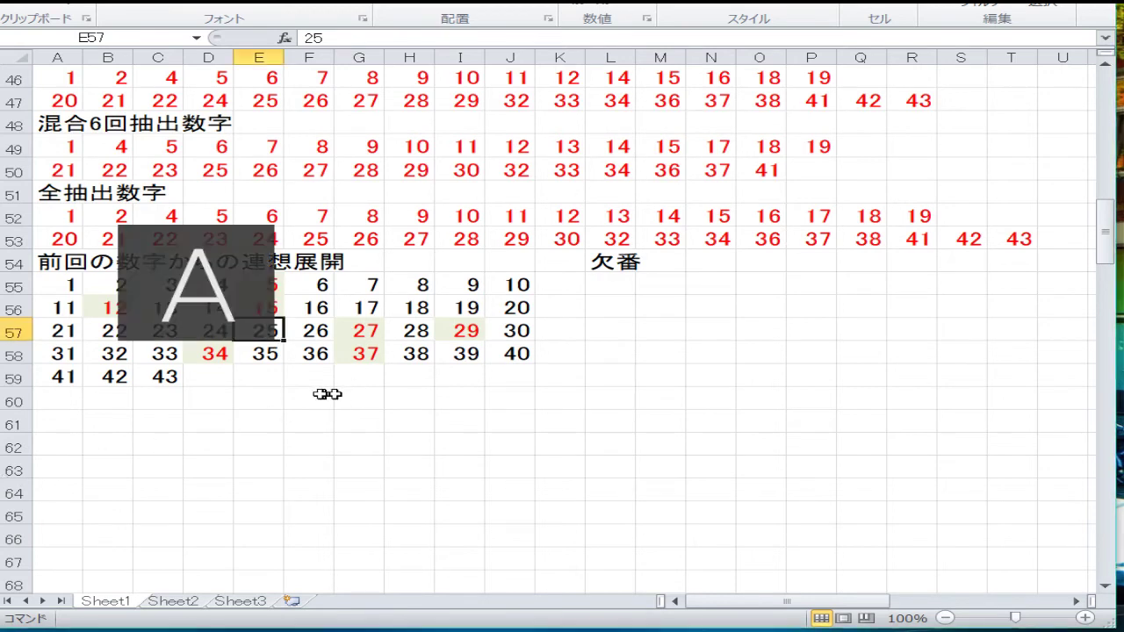
{"action": "left_click", "coordinate": [413, 382]}
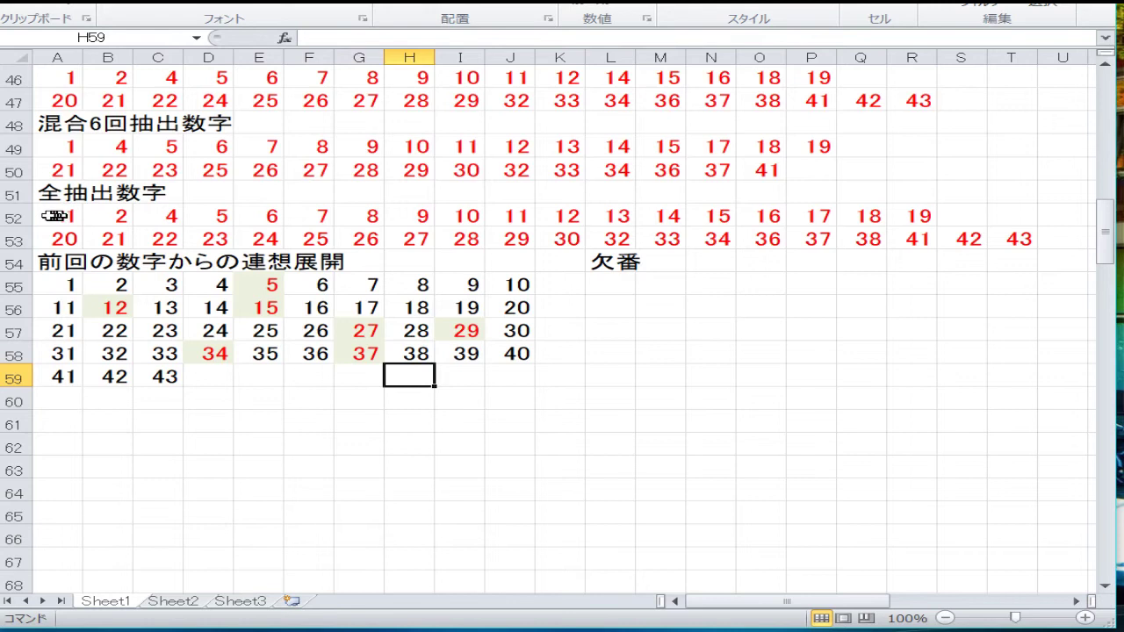
{"action": "left_click", "coordinate": [10, 217]}
{"action": "left_click_drag", "start_coordinate": [10, 192], "coordinate": [11, 378]}
{"action": "right_click", "coordinate": [202, 351]}
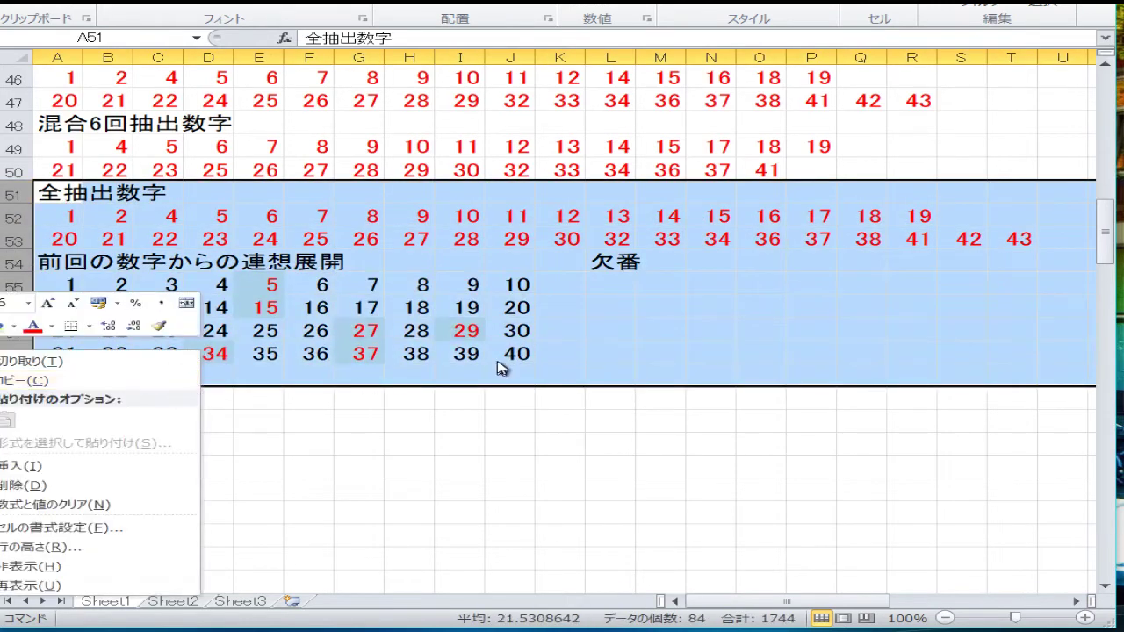
{"action": "left_click", "coordinate": [360, 353]}
Step: Fill grid numbers 4, 6, 7, 11, 13, 14, 16, 17, 25, 26, 28, 30, 33, 35, 36 and 38 with light orange
{"action": "left_click", "coordinate": [207, 283]}
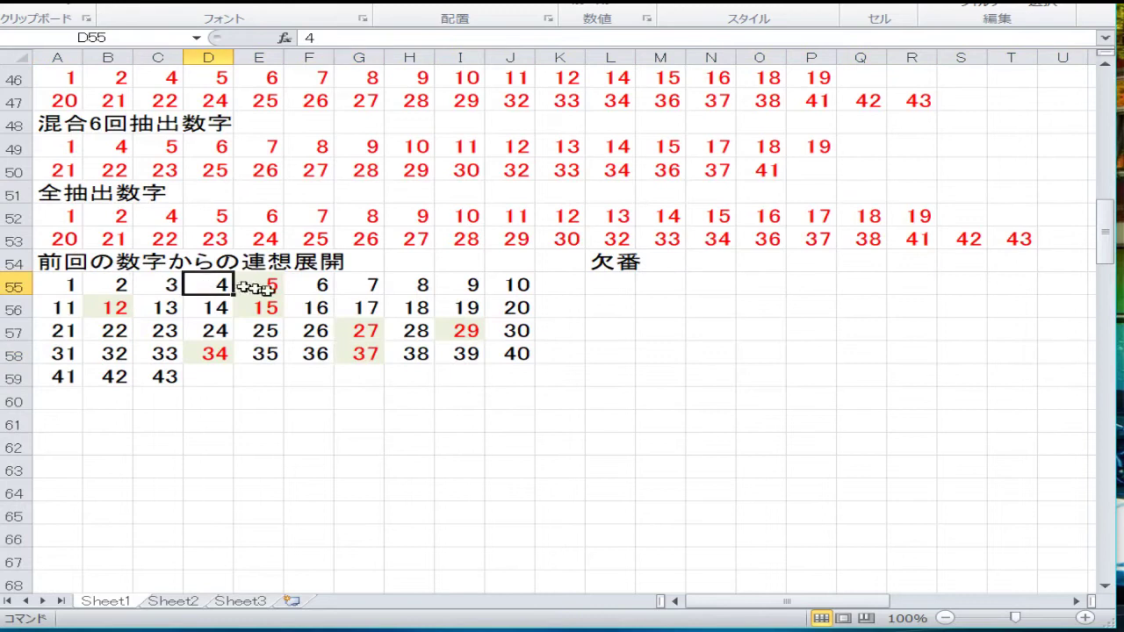
{"action": "left_click", "coordinate": [303, 292], "text": "ctrl"}
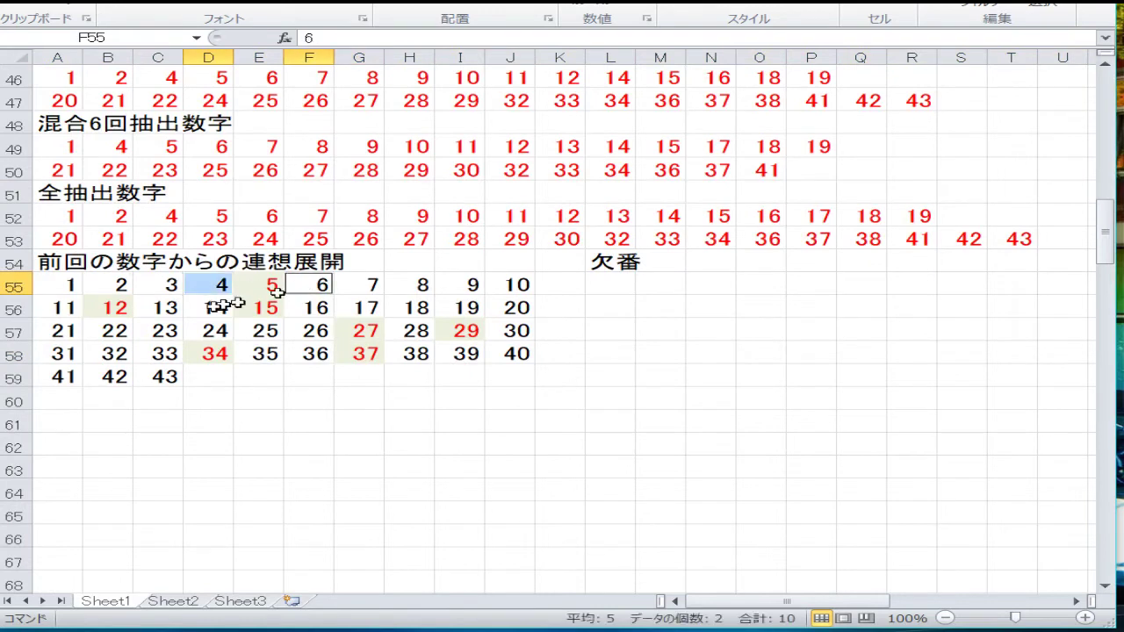
{"action": "left_click", "coordinate": [69, 307], "text": "ctrl"}
{"action": "left_click", "coordinate": [151, 307], "text": "ctrl"}
{"action": "left_click", "coordinate": [218, 307], "text": "ctrl"}
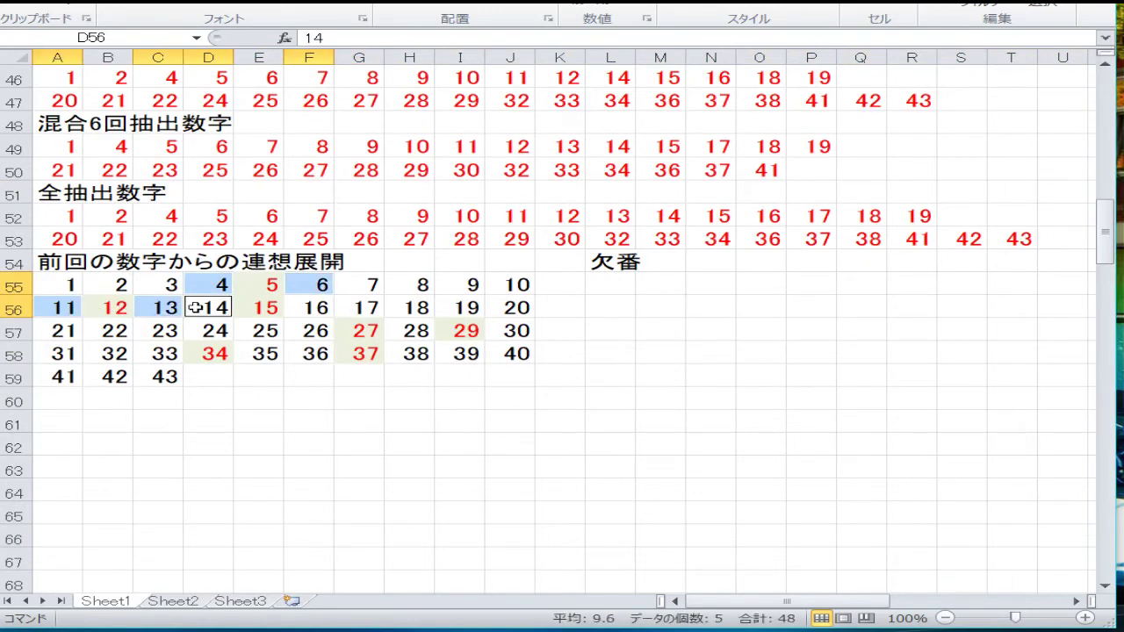
{"action": "left_click", "coordinate": [299, 309], "text": "ctrl"}
{"action": "left_click", "coordinate": [255, 328], "text": "ctrl"}
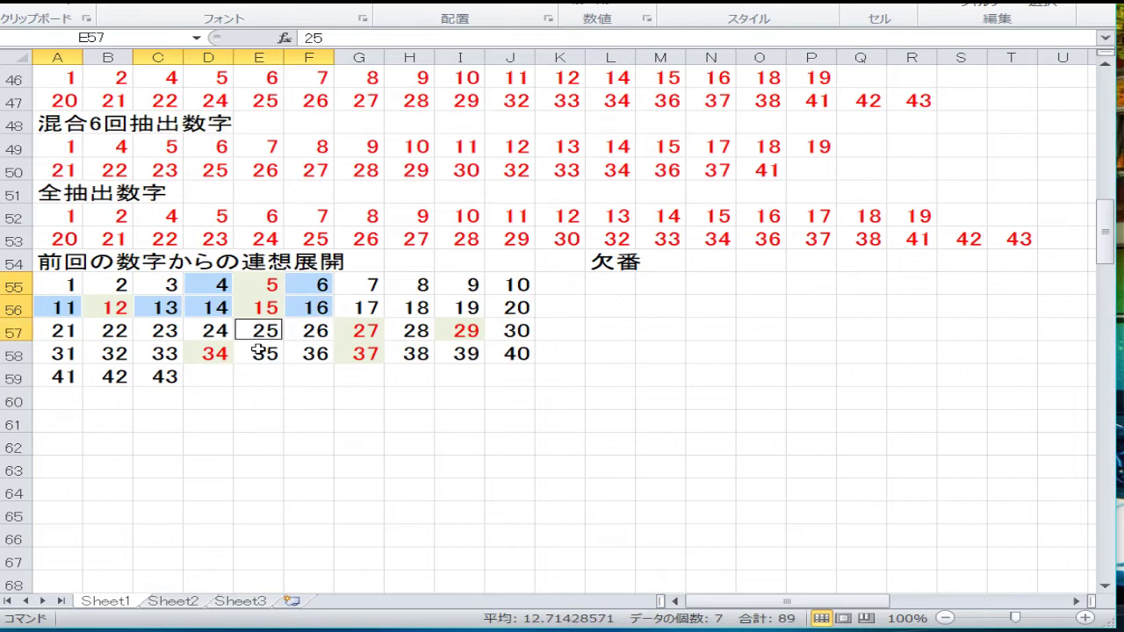
{"action": "left_click", "coordinate": [257, 351], "text": "ctrl"}
{"action": "left_click", "coordinate": [363, 309], "text": "ctrl"}
{"action": "left_click", "coordinate": [363, 284], "text": "ctrl"}
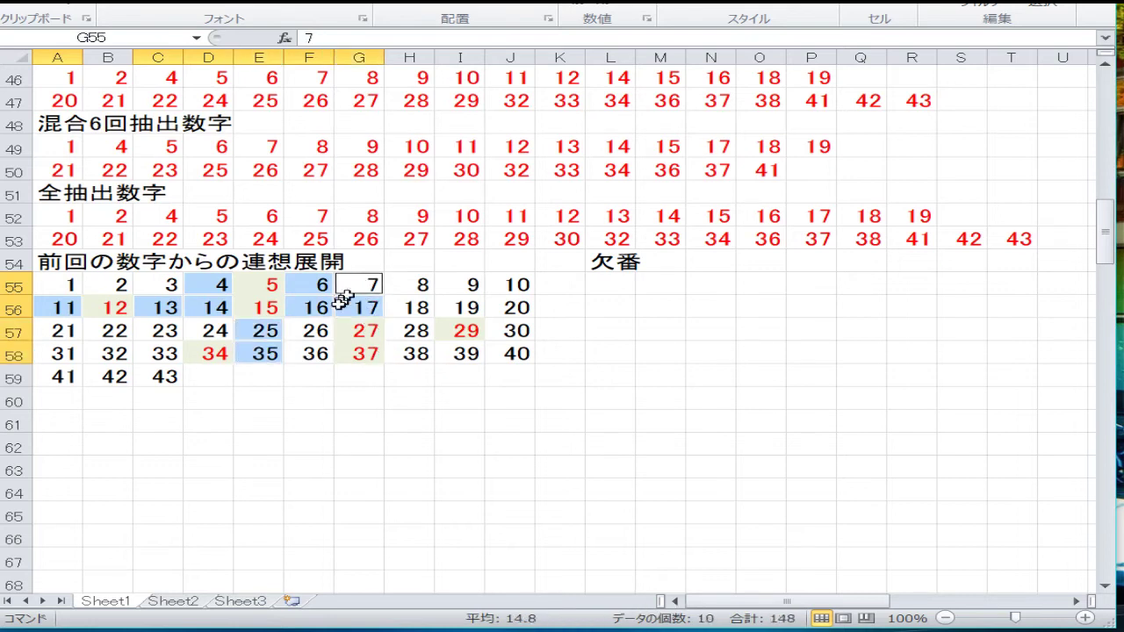
{"action": "left_click", "coordinate": [309, 330], "text": "ctrl"}
{"action": "left_click", "coordinate": [409, 330], "text": "ctrl"}
{"action": "left_click", "coordinate": [506, 330], "text": "ctrl"}
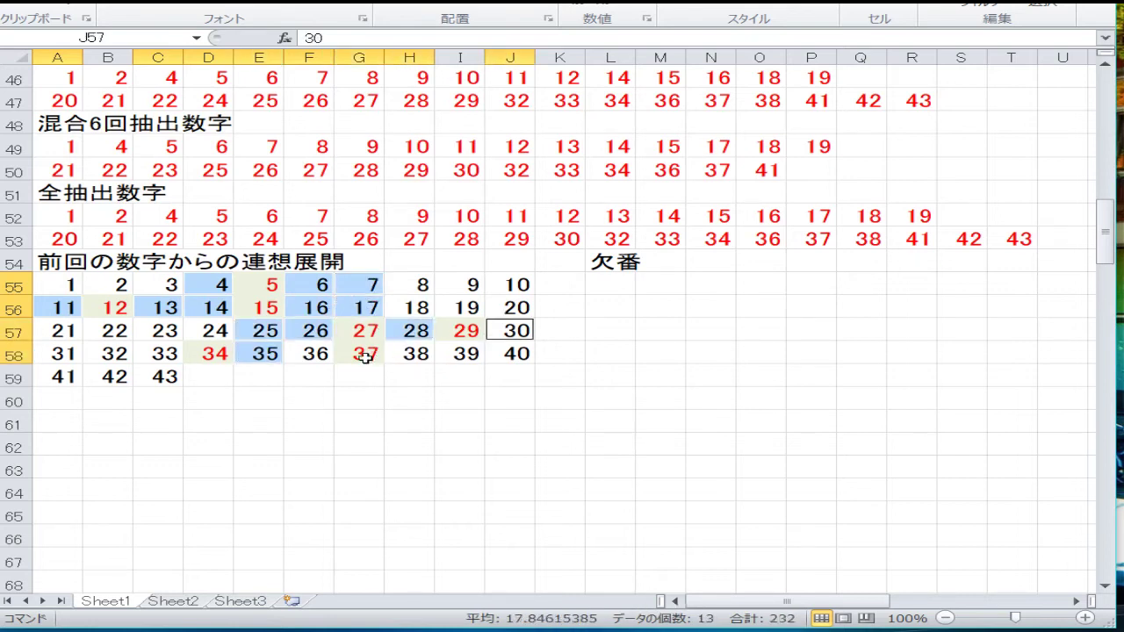
{"action": "left_click", "coordinate": [410, 353], "text": "ctrl"}
{"action": "left_click", "coordinate": [320, 352], "text": "ctrl"}
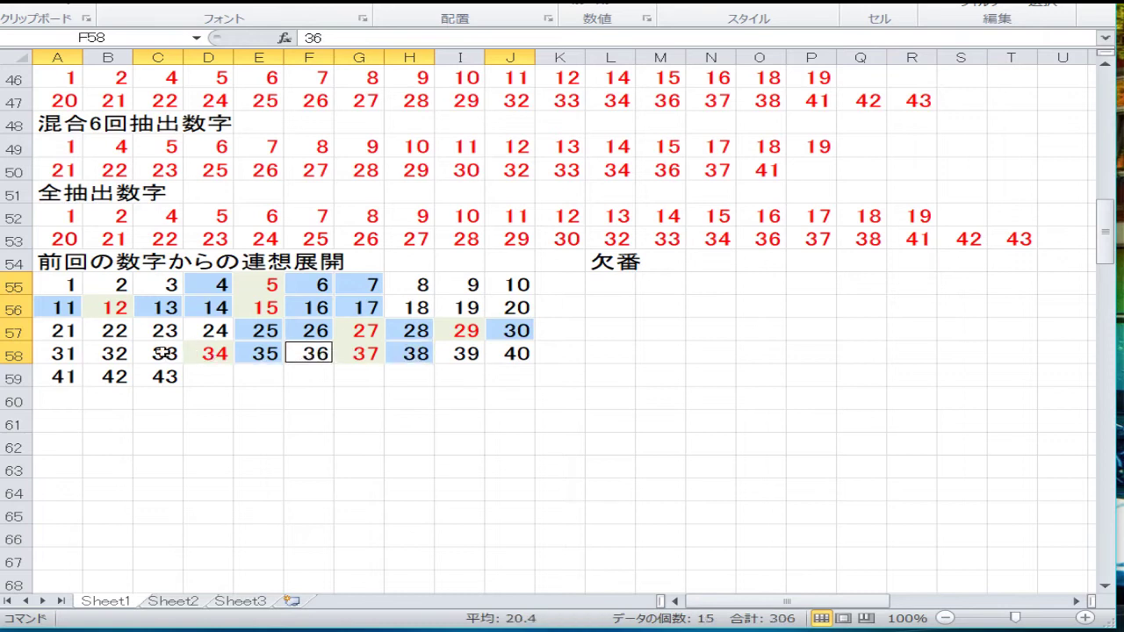
{"action": "left_click", "coordinate": [164, 352], "text": "ctrl"}
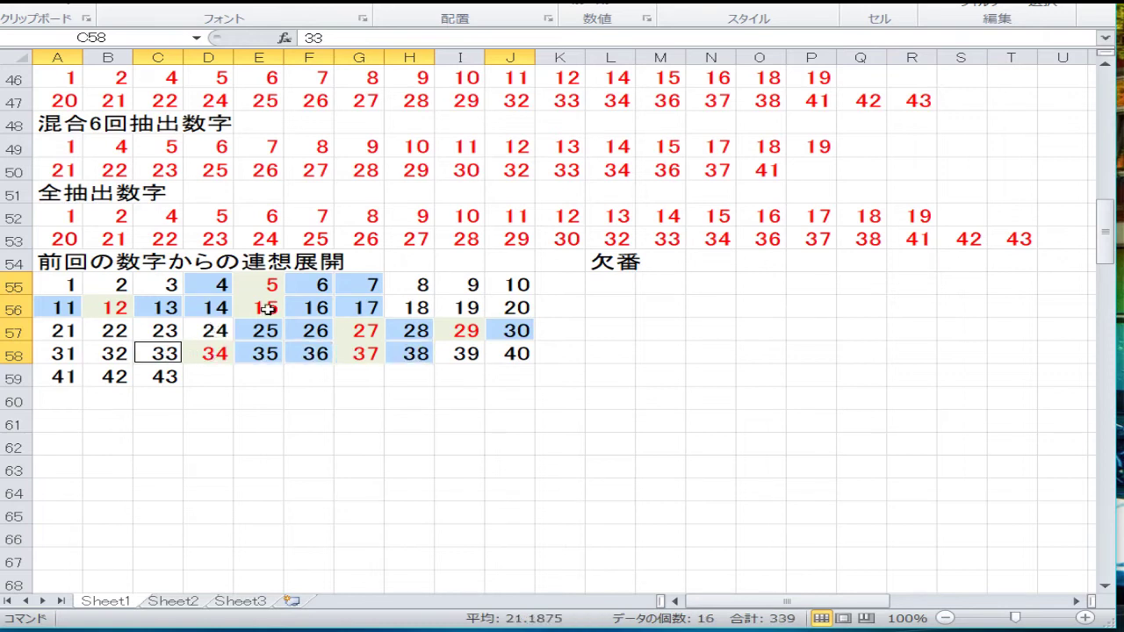
{"action": "left_click", "coordinate": [283, 10]}
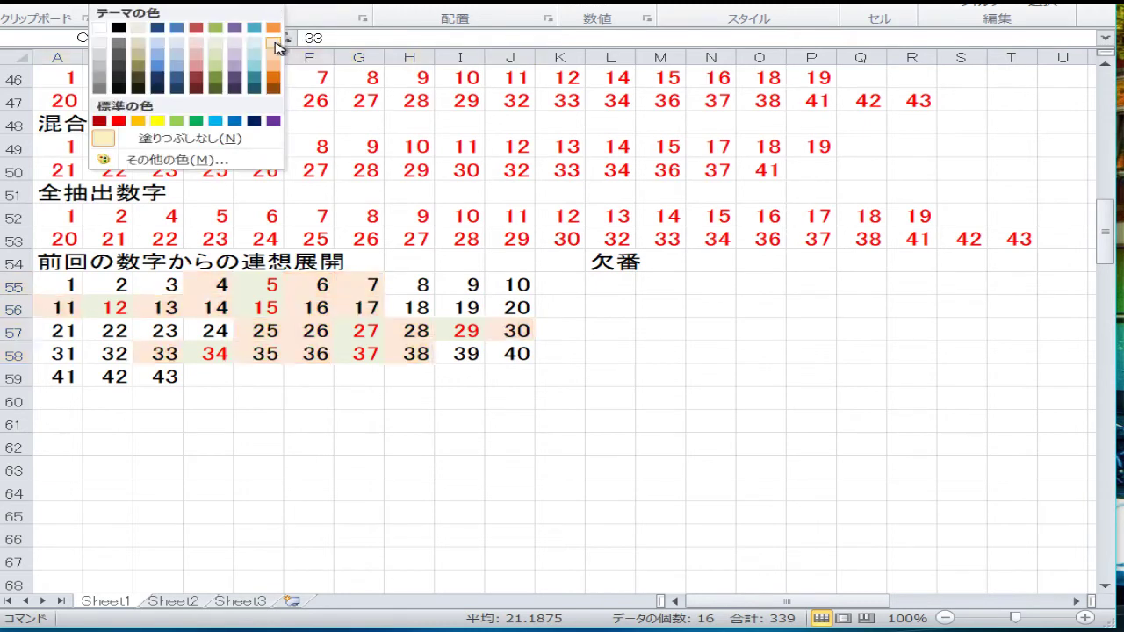
{"action": "left_click", "coordinate": [277, 45]}
{"action": "left_click", "coordinate": [356, 331]}
Step: Fill the numbers 7, 17, 24, 25 and 35 in the 前回の数字からの連想展開 grid with light blue
{"action": "left_click", "coordinate": [214, 331]}
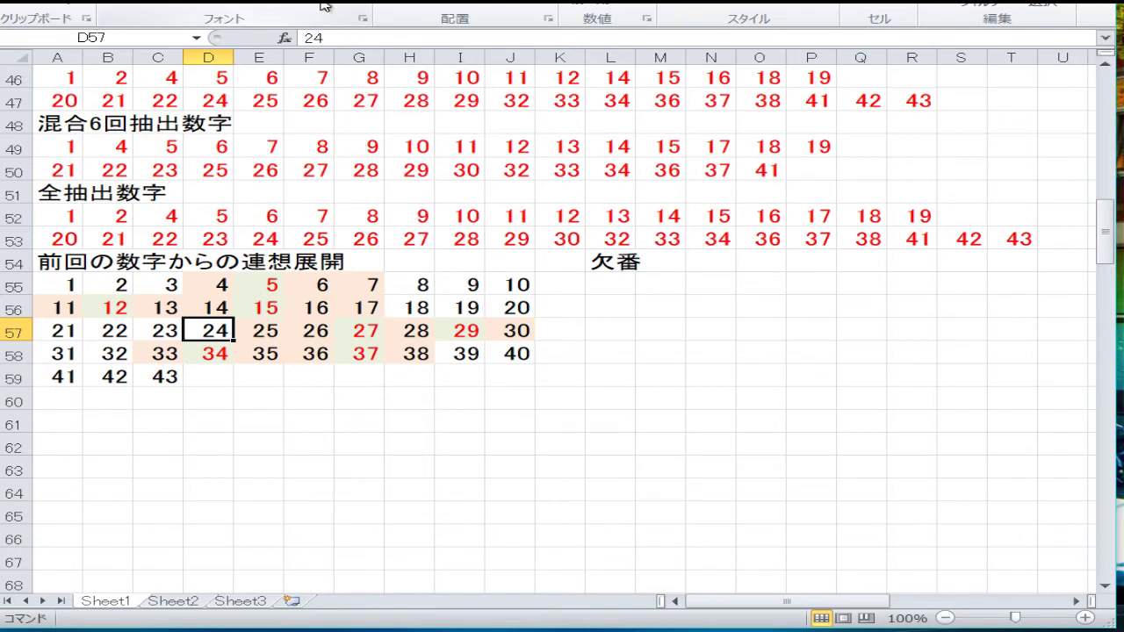
{"action": "left_click", "coordinate": [107, 2]}
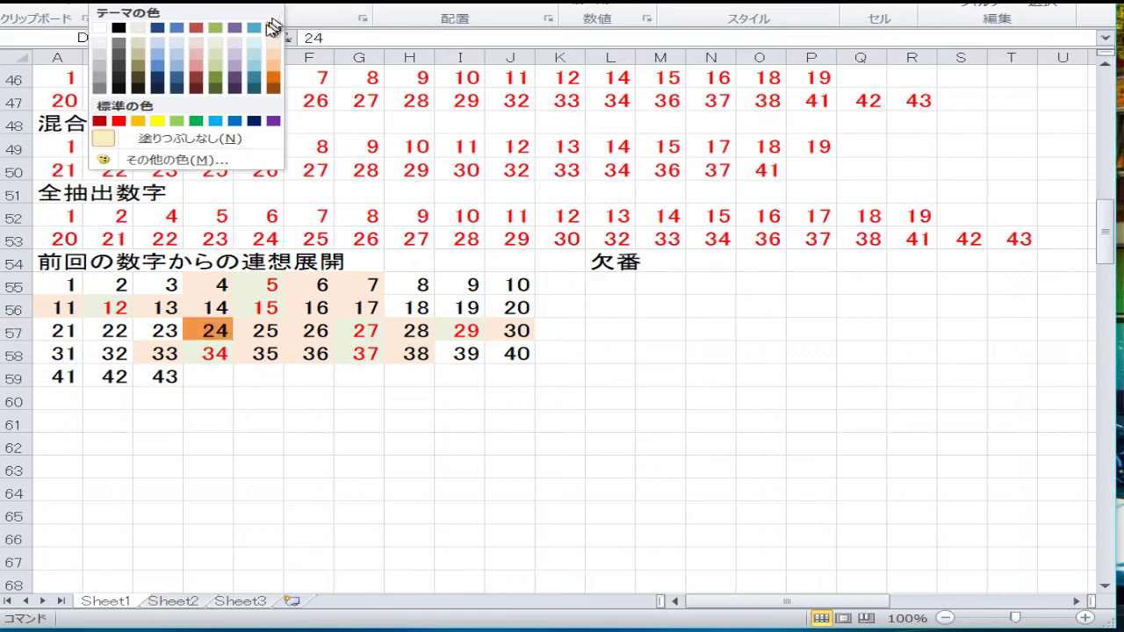
{"action": "left_click", "coordinate": [257, 44]}
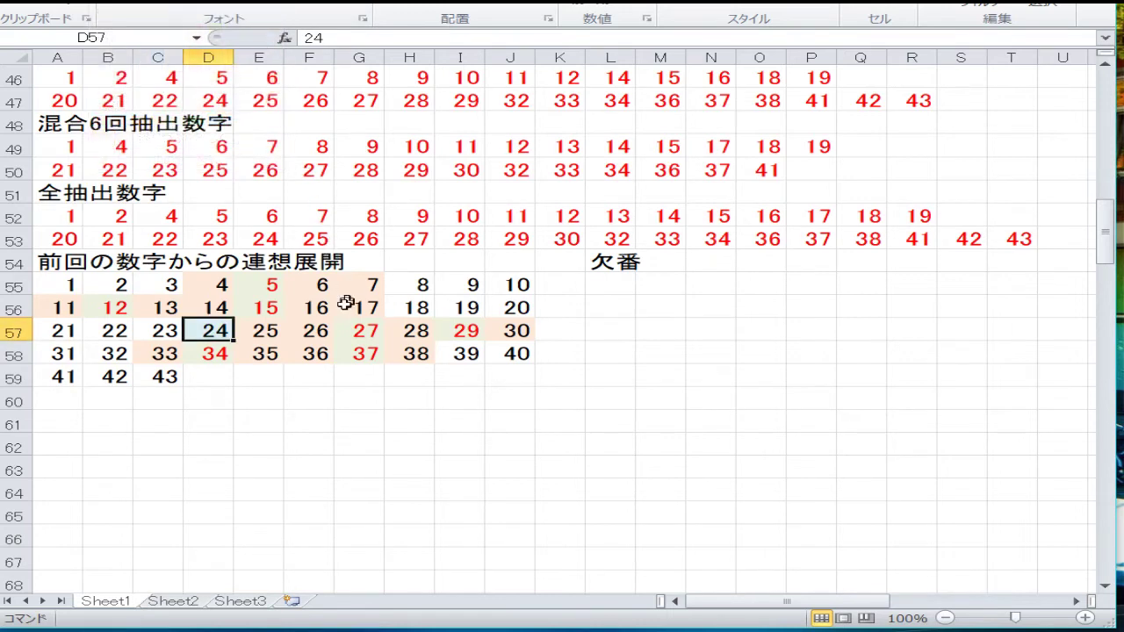
{"action": "left_click", "coordinate": [434, 330]}
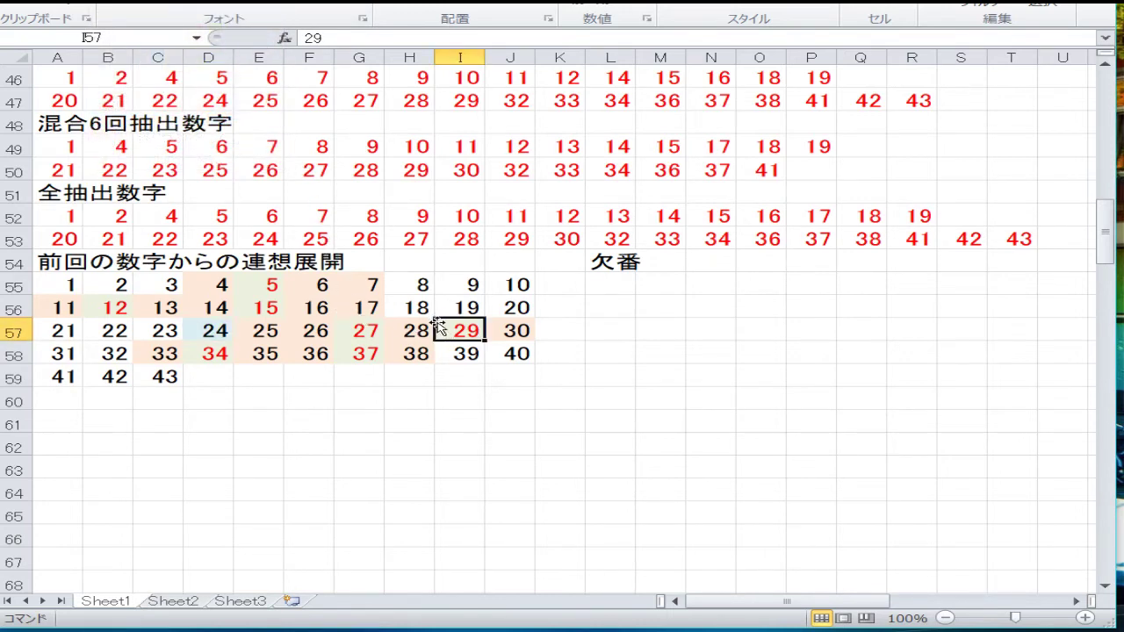
{"action": "left_click_drag", "start_coordinate": [374, 309], "coordinate": [368, 280]}
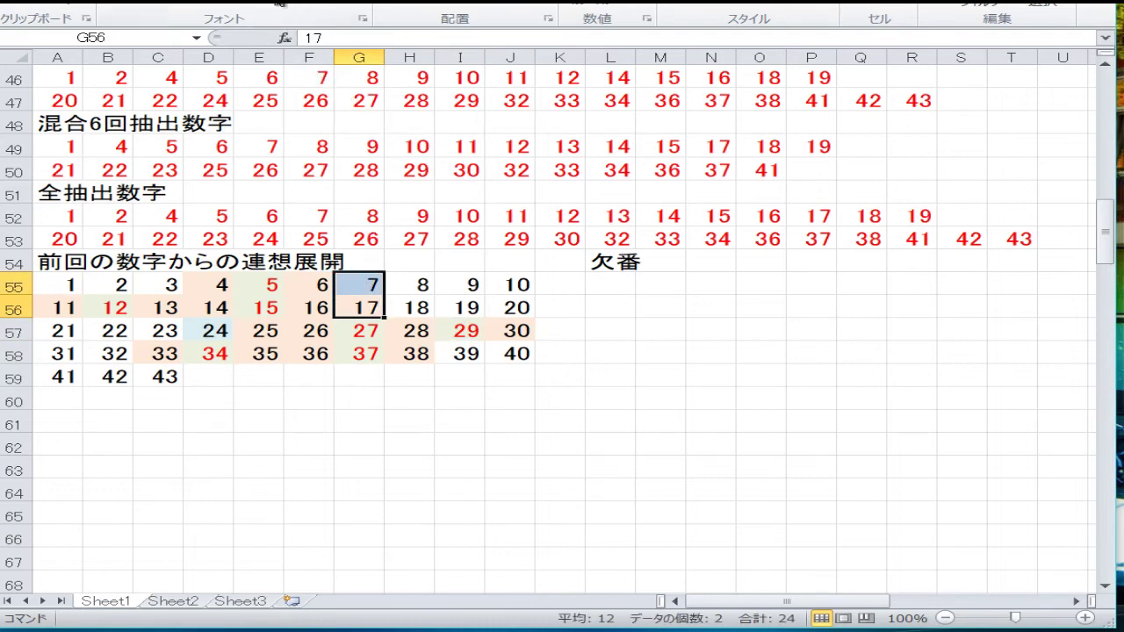
{"action": "left_click_drag", "start_coordinate": [259, 330], "coordinate": [262, 353]}
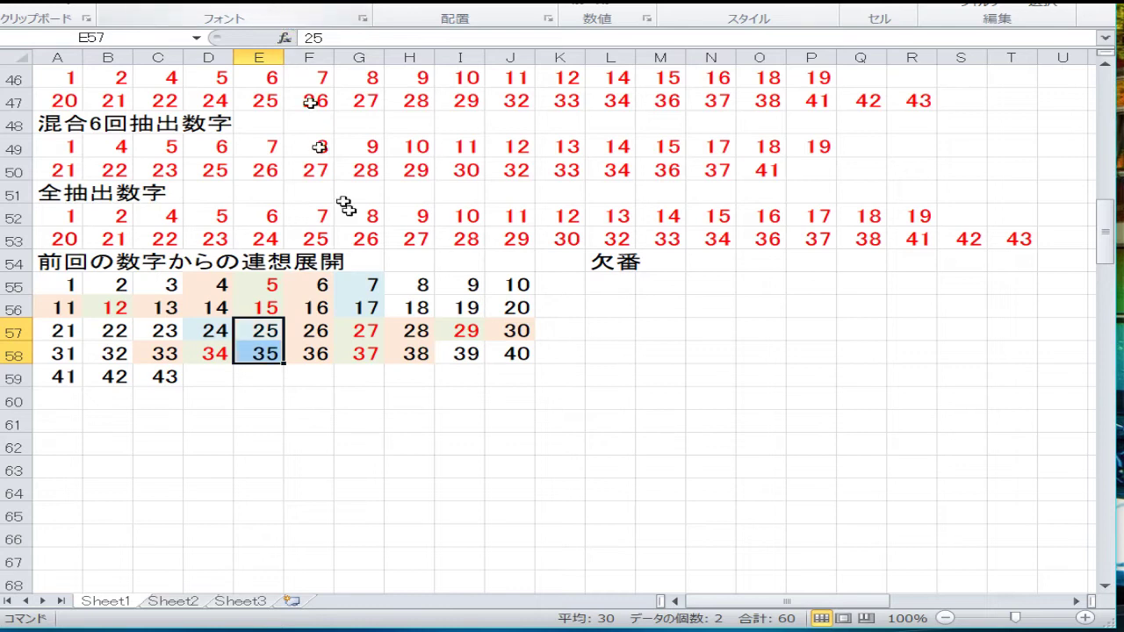
{"action": "left_click_drag", "start_coordinate": [464, 330], "coordinate": [514, 330]}
{"action": "left_click", "coordinate": [782, 370]}
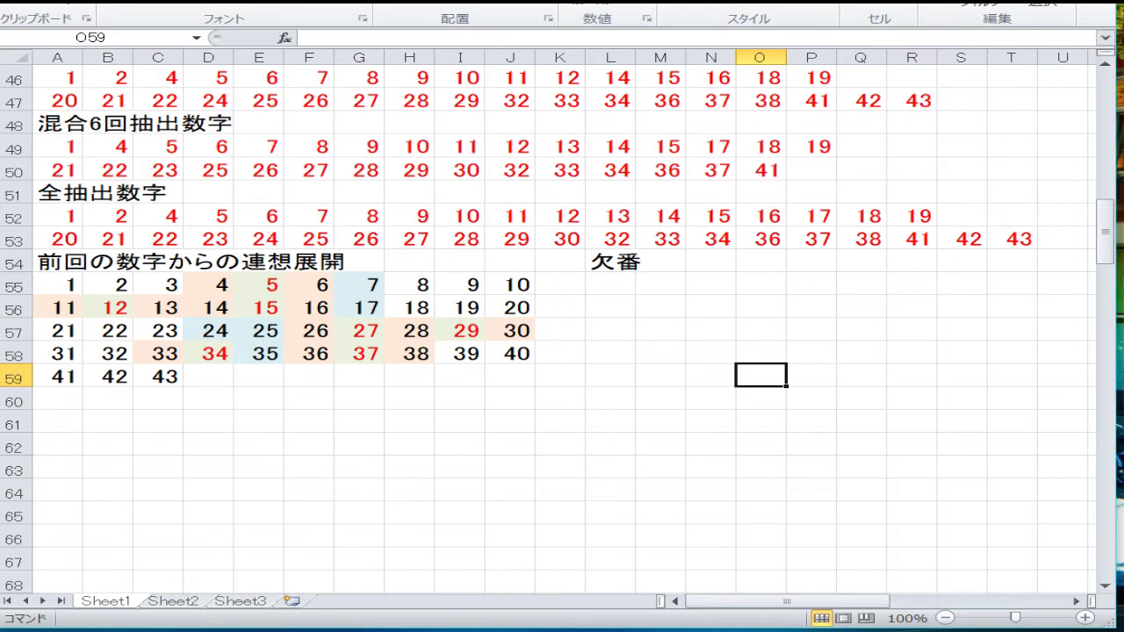
Step: Copy rows 51 to 59, covering the 全抽出数字 list and the 前回の数字からの連想展開 grid
{"action": "left_click_drag", "start_coordinate": [16, 191], "coordinate": [29, 354]}
{"action": "right_click", "coordinate": [18, 273]}
{"action": "key", "text": "Escape"}
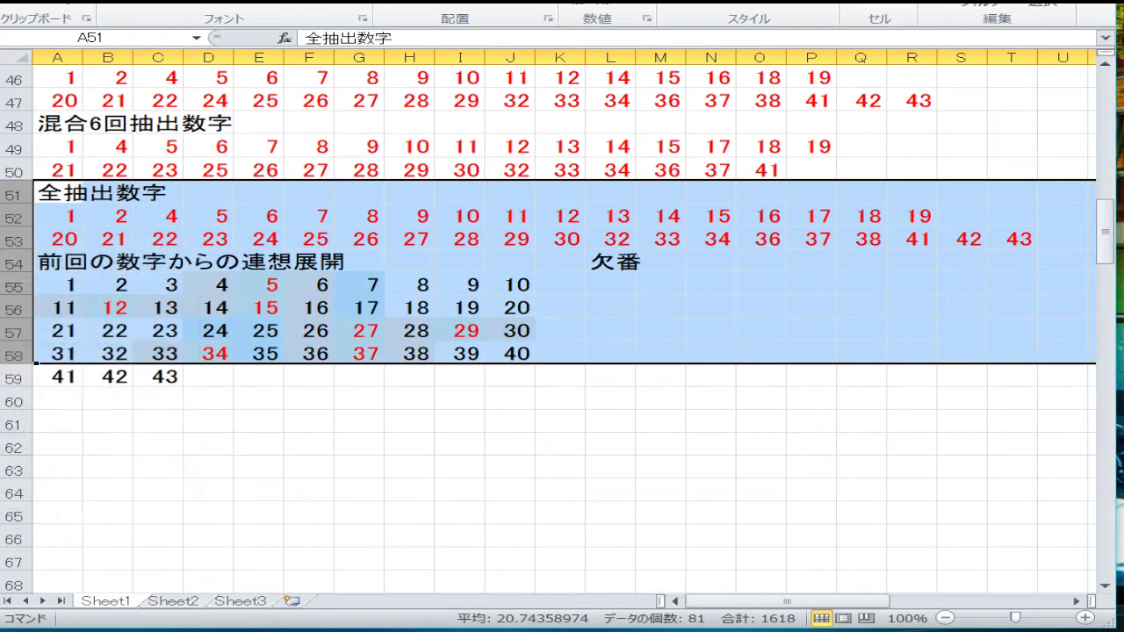
{"action": "left_click_drag", "start_coordinate": [5, 195], "coordinate": [17, 378]}
{"action": "right_click", "coordinate": [18, 305]}
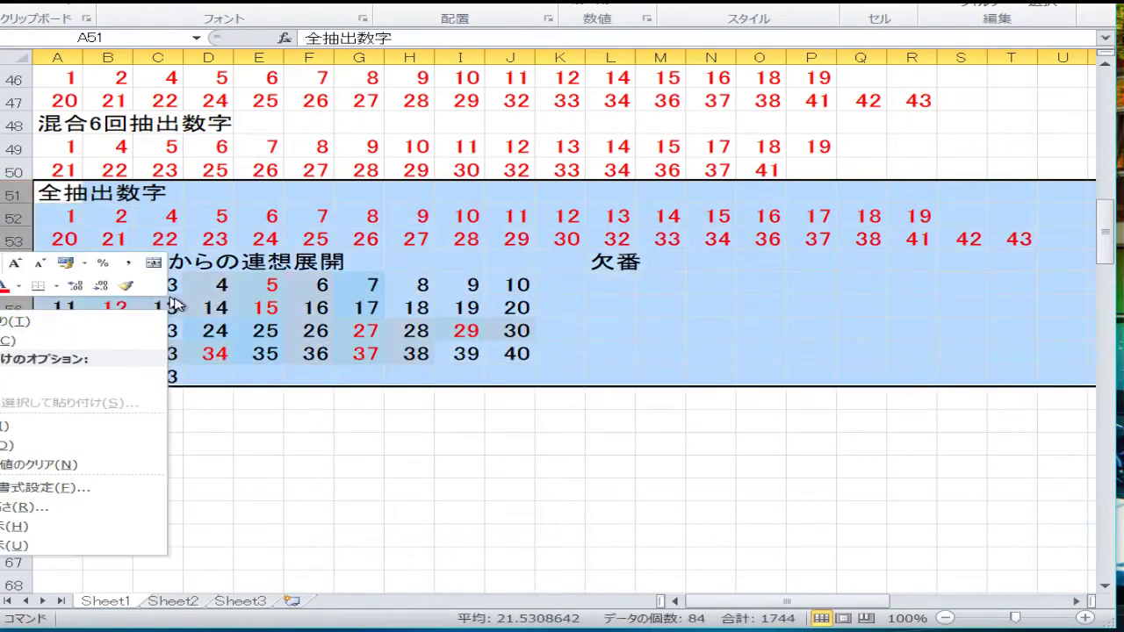
{"action": "left_click", "coordinate": [82, 338]}
Step: Review the draw 1355 analysis further down the sheet, including its 連想展開 grid, 並べると rows and candidate combinations
{"action": "scroll", "coordinate": [326, 376], "scroll_direction": "down", "scroll_amount": 20}
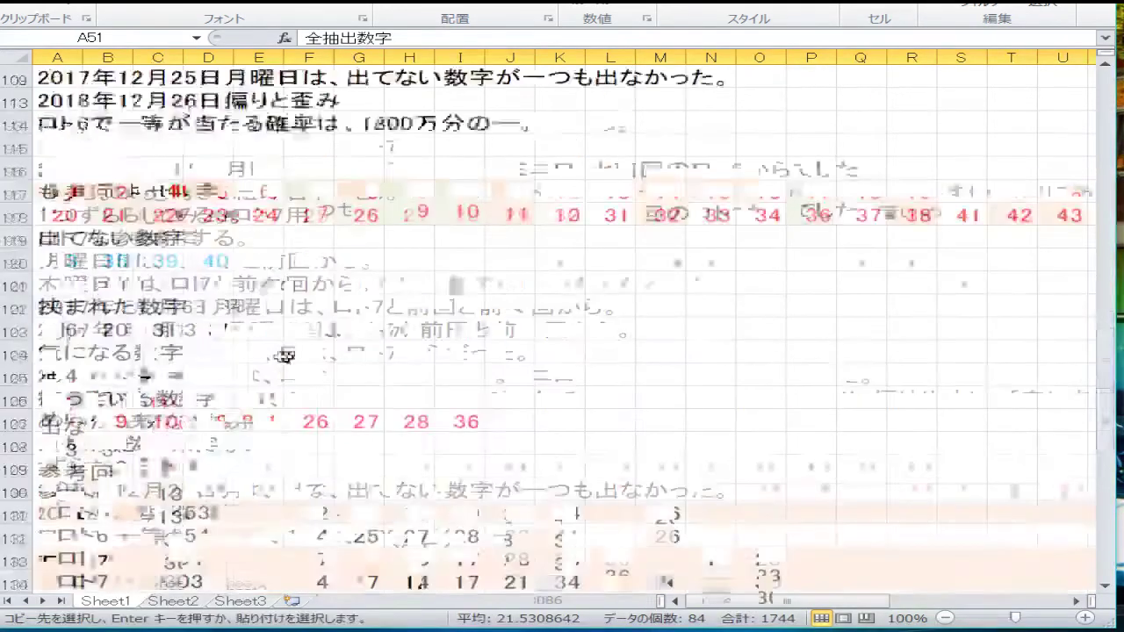
{"action": "scroll", "coordinate": [266, 334], "scroll_direction": "down", "scroll_amount": 6}
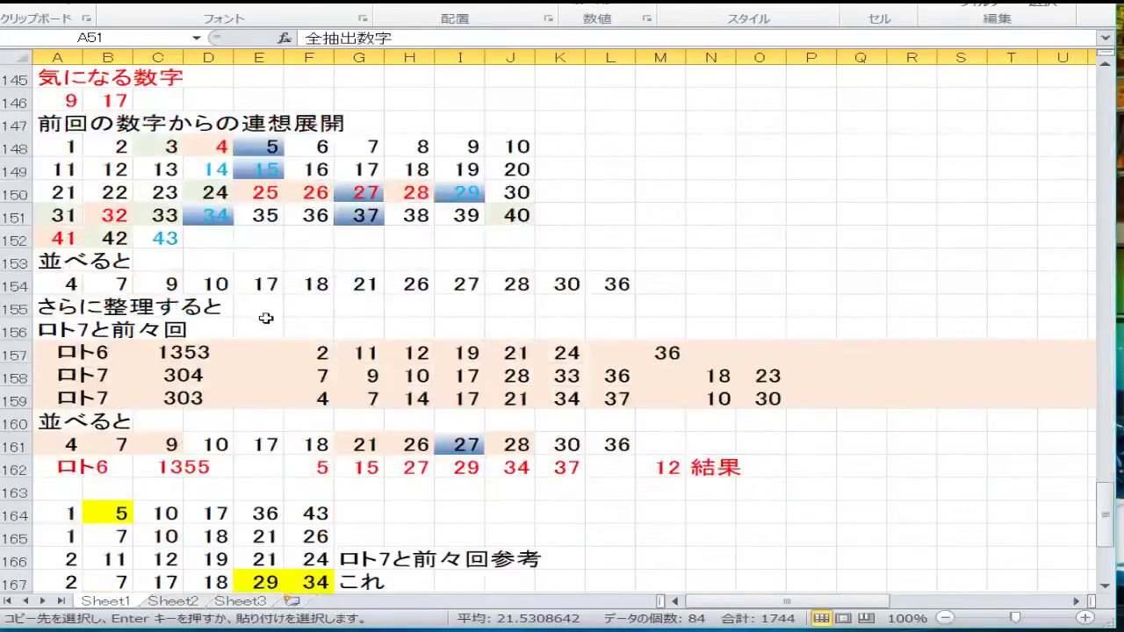
{"action": "scroll", "coordinate": [261, 315], "scroll_direction": "up", "scroll_amount": 2}
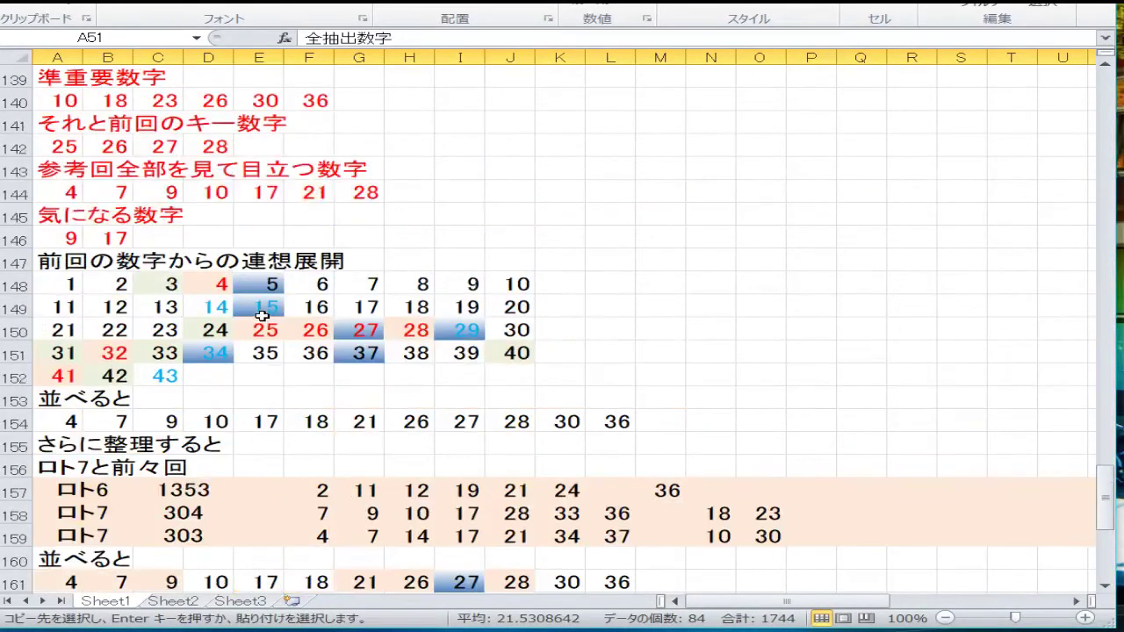
{"action": "scroll", "coordinate": [260, 316], "scroll_direction": "down", "scroll_amount": 4}
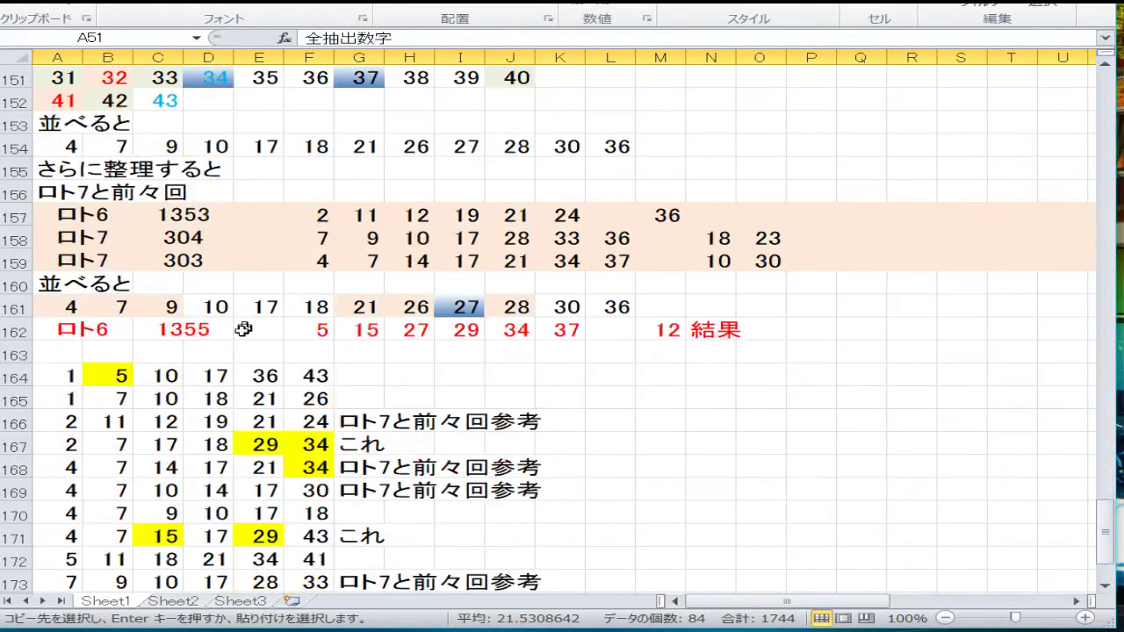
{"action": "scroll", "coordinate": [242, 331], "scroll_direction": "down", "scroll_amount": 2}
{"action": "scroll", "coordinate": [241, 330], "scroll_direction": "up", "scroll_amount": 4}
{"action": "scroll", "coordinate": [236, 337], "scroll_direction": "up", "scroll_amount": 2}
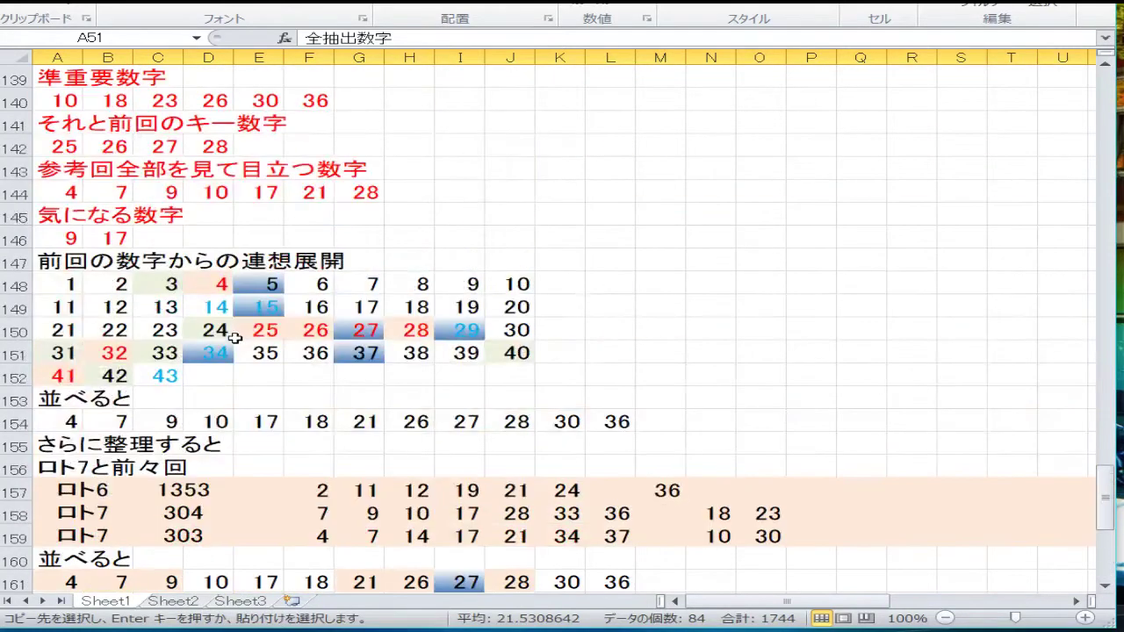
{"action": "scroll", "coordinate": [235, 337], "scroll_direction": "up", "scroll_amount": 2}
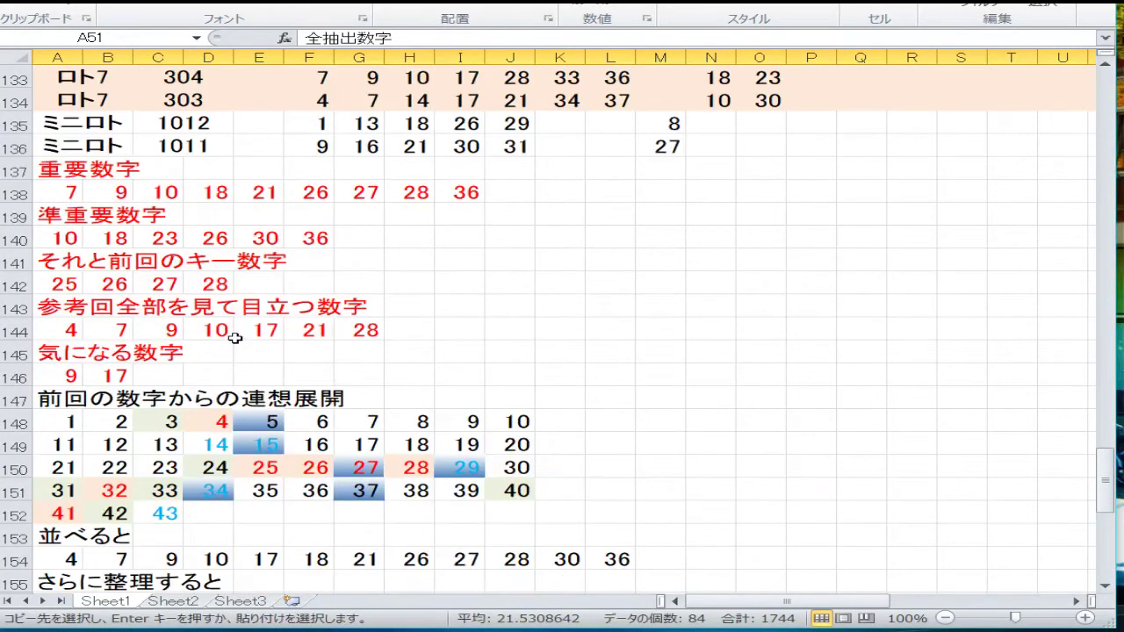
{"action": "scroll", "coordinate": [236, 338], "scroll_direction": "up", "scroll_amount": 10}
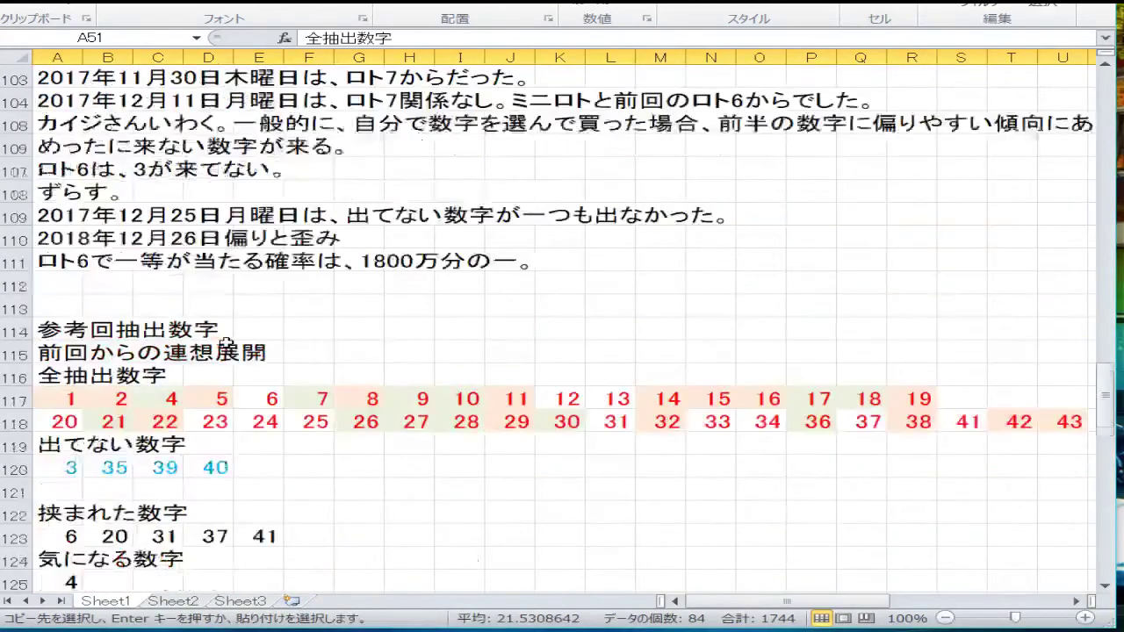
{"action": "scroll", "coordinate": [224, 344], "scroll_direction": "up", "scroll_amount": 20}
{"action": "scroll", "coordinate": [194, 347], "scroll_direction": "down", "scroll_amount": 7}
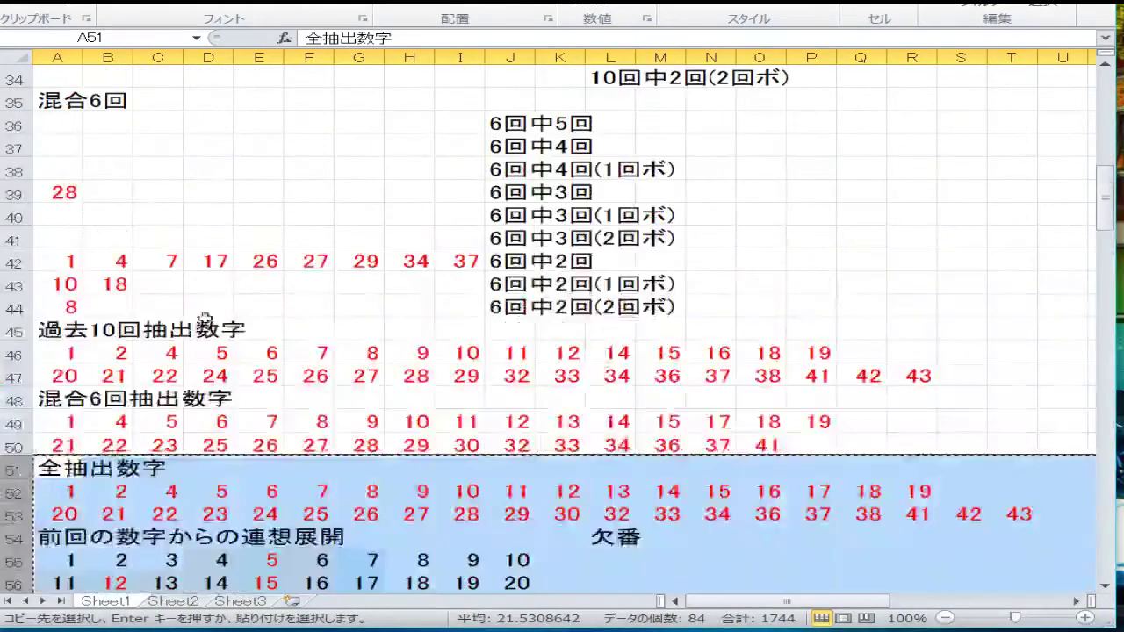
Step: Copy the 全抽出数字 heading and its two number rows, rows 51 to 53
{"action": "left_click", "coordinate": [216, 308]}
{"action": "left_click_drag", "start_coordinate": [16, 307], "coordinate": [42, 265]}
{"action": "right_click", "coordinate": [40, 268]}
{"action": "left_click", "coordinate": [44, 294]}
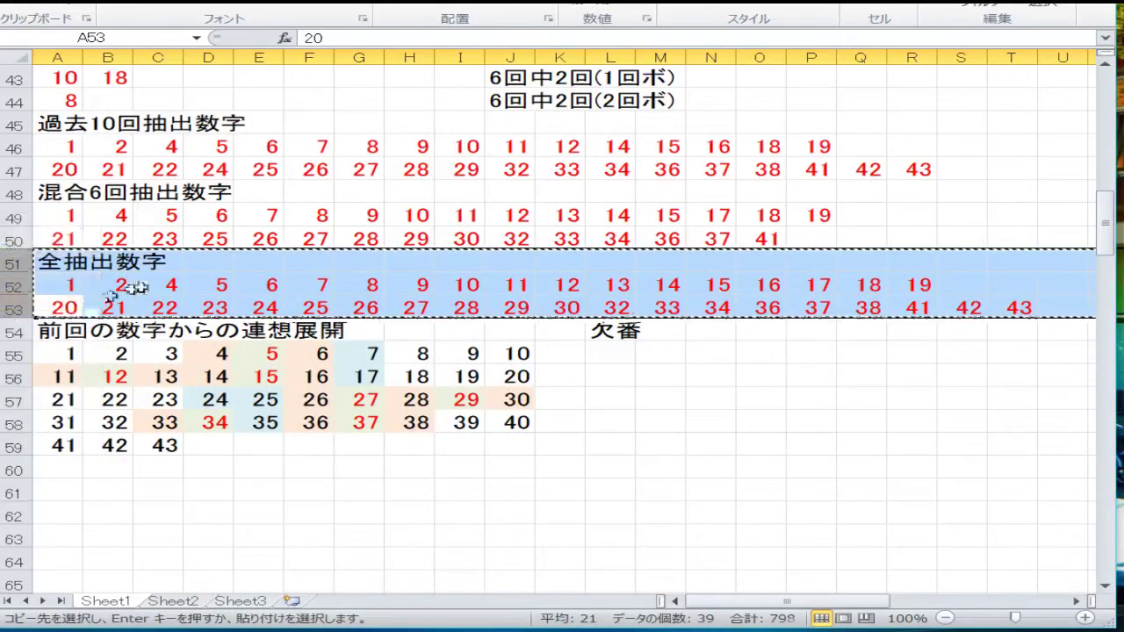
Step: Copy only the two number rows of the 全抽出数字 list, rows 52 and 53, without the heading
{"action": "key", "text": "Up"}
{"action": "key", "text": "Right"}
{"action": "key", "text": "Right"}
{"action": "left_click_drag", "start_coordinate": [15, 308], "coordinate": [15, 286]}
{"action": "right_click", "coordinate": [16, 286]}
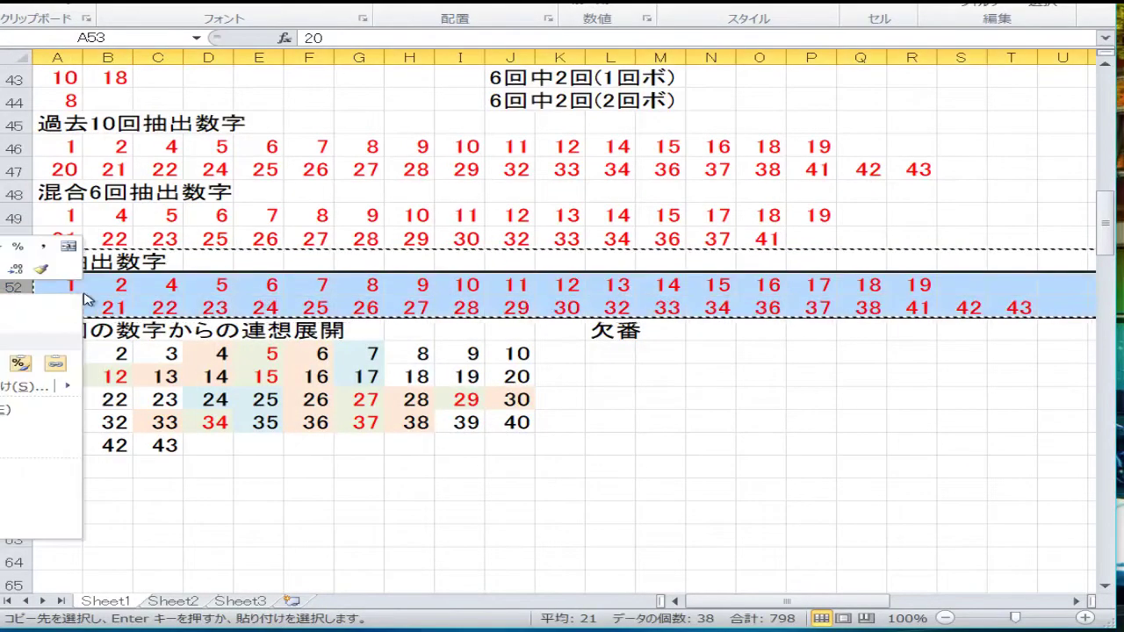
{"action": "left_click", "coordinate": [54, 322]}
Step: Paste the copied number rows over rows 117 and 118 under the lower 全抽出数字 heading
{"action": "scroll", "coordinate": [128, 305], "scroll_direction": "down", "scroll_amount": 20}
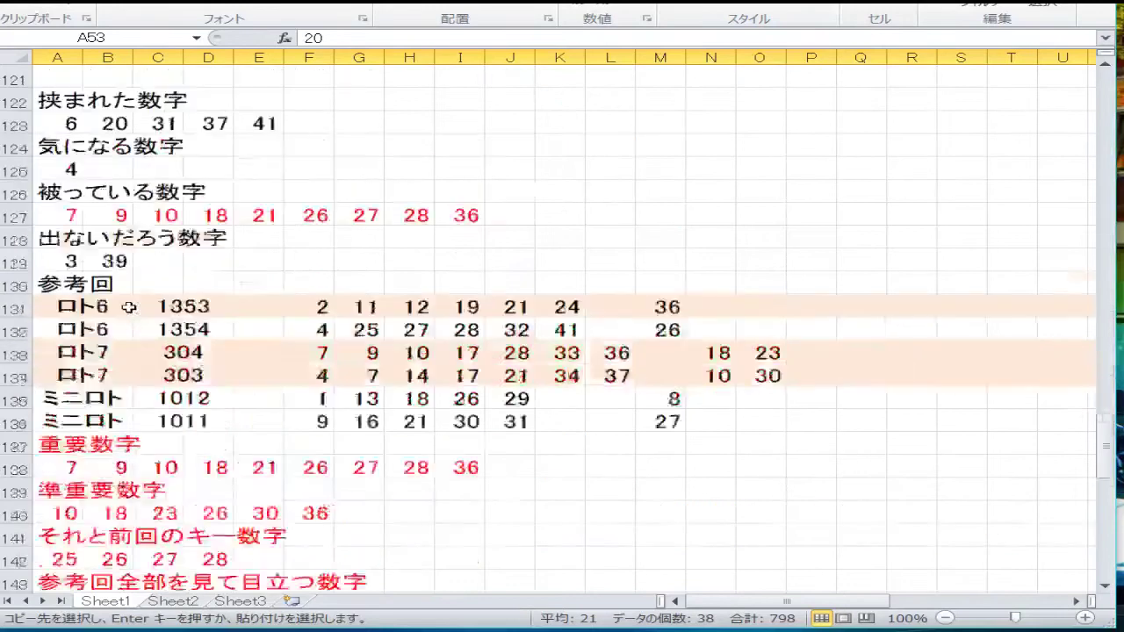
{"action": "scroll", "coordinate": [128, 305], "scroll_direction": "up", "scroll_amount": 1}
{"action": "scroll", "coordinate": [127, 306], "scroll_direction": "up", "scroll_amount": 3}
{"action": "left_click", "coordinate": [21, 266]}
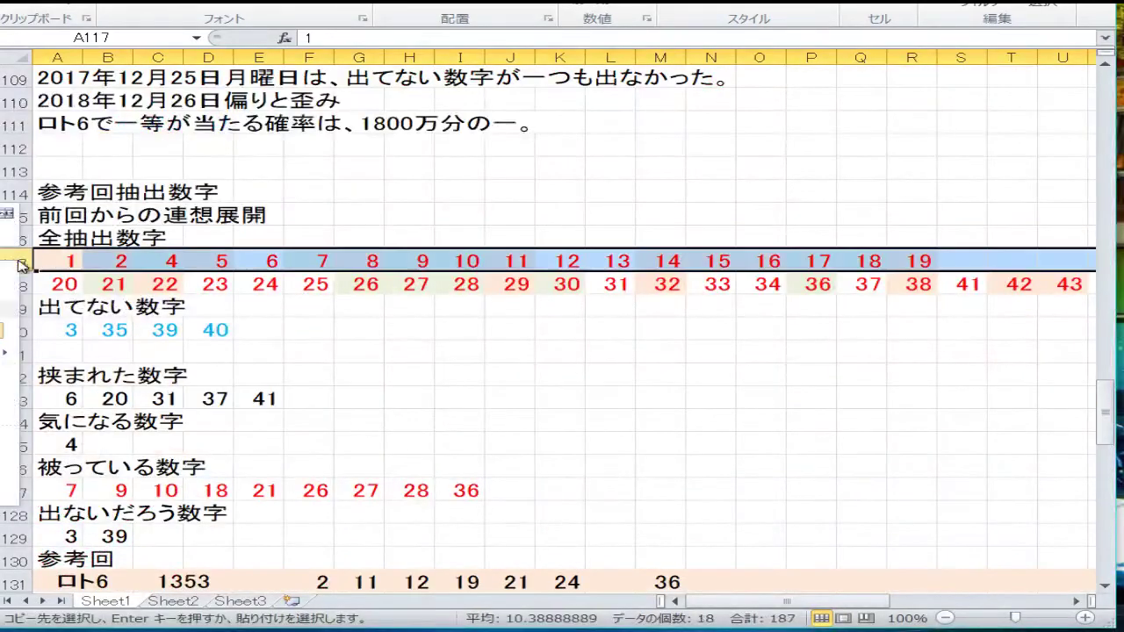
{"action": "left_click", "coordinate": [303, 307]}
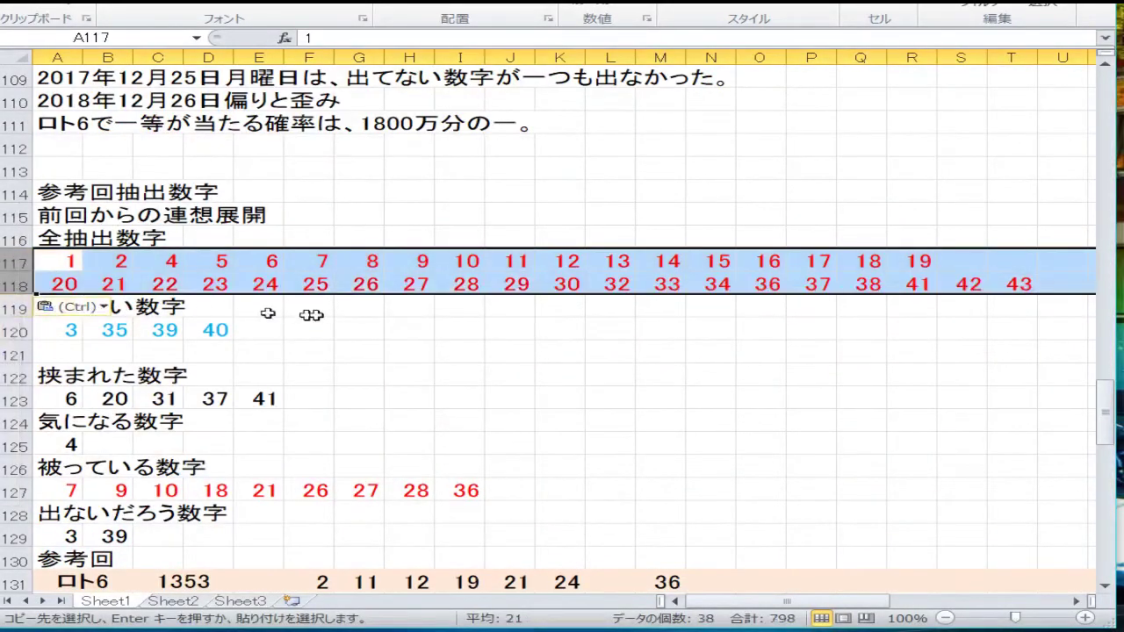
Step: Copy rows 55 to 59, the colour-marked 前回の数字からの連想展開 grid without its heading
{"action": "scroll", "coordinate": [283, 305], "scroll_direction": "up", "scroll_amount": 17}
{"action": "scroll", "coordinate": [283, 305], "scroll_direction": "up", "scroll_amount": 10}
{"action": "scroll", "coordinate": [282, 305], "scroll_direction": "down", "scroll_amount": 7}
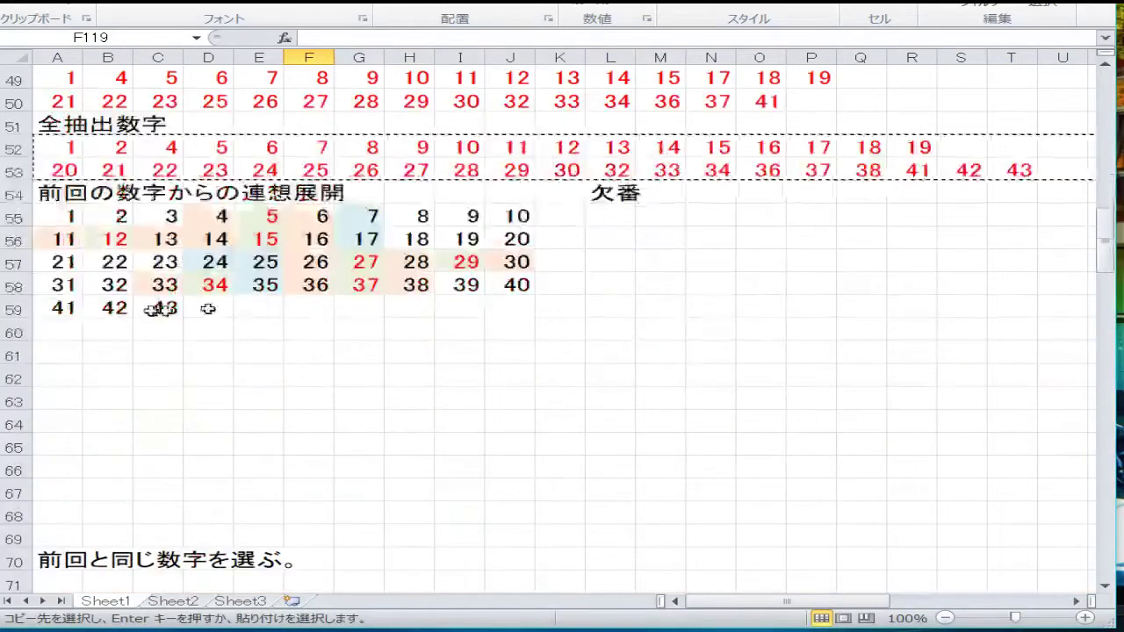
{"action": "left_click_drag", "start_coordinate": [31, 219], "coordinate": [19, 306]}
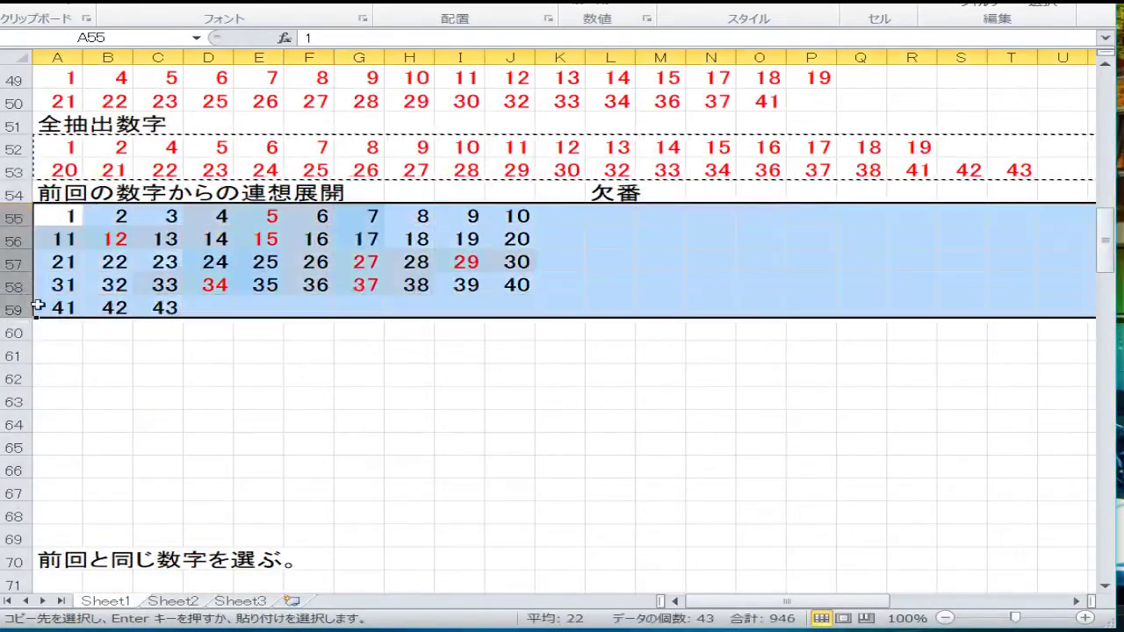
{"action": "right_click", "coordinate": [19, 306]}
{"action": "left_click", "coordinate": [136, 301]}
Step: Paste the copied grid over rows 148 to 152 under the lower 前回の数字からの連想展開 heading
{"action": "scroll", "coordinate": [195, 307], "scroll_direction": "down", "scroll_amount": 20}
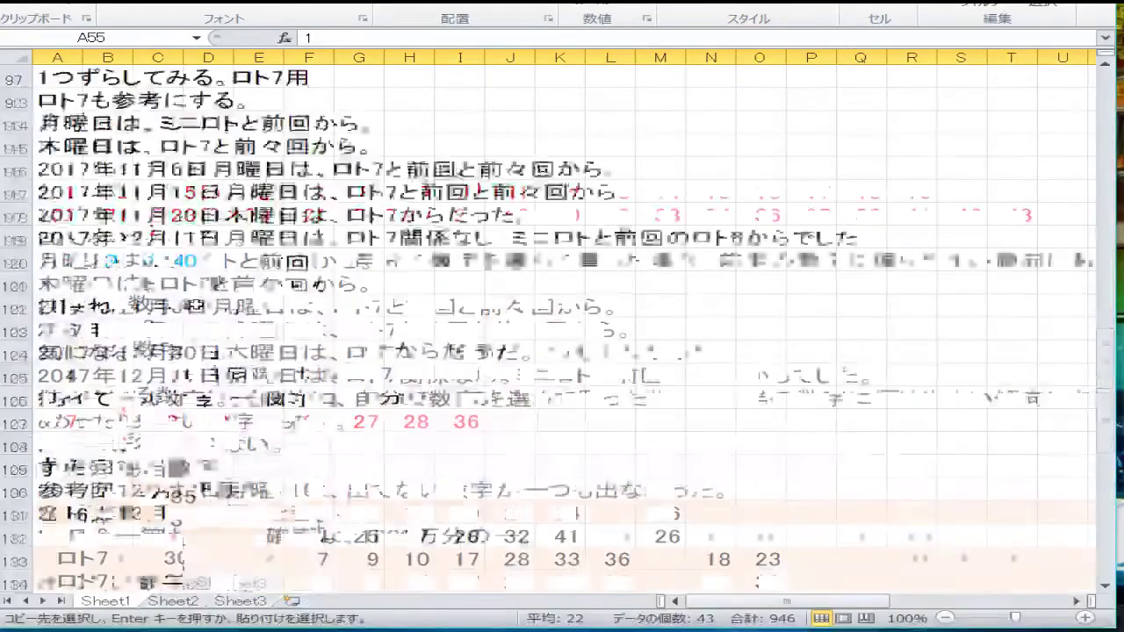
{"action": "scroll", "coordinate": [195, 305], "scroll_direction": "down", "scroll_amount": 3}
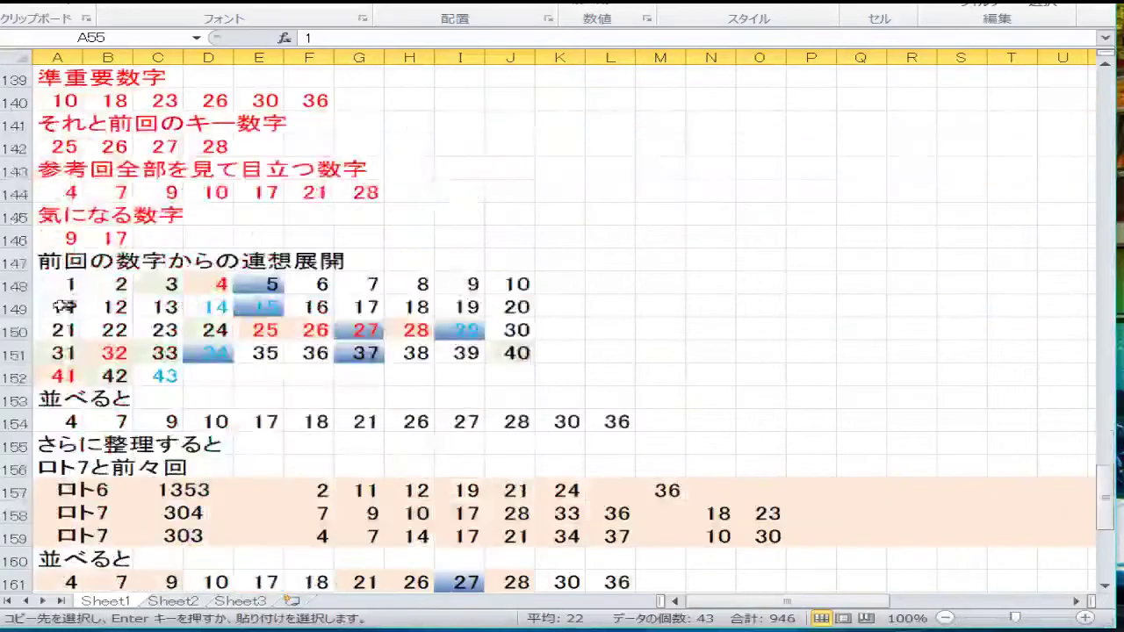
{"action": "left_click", "coordinate": [19, 284]}
{"action": "key", "text": "ctrl+v"}
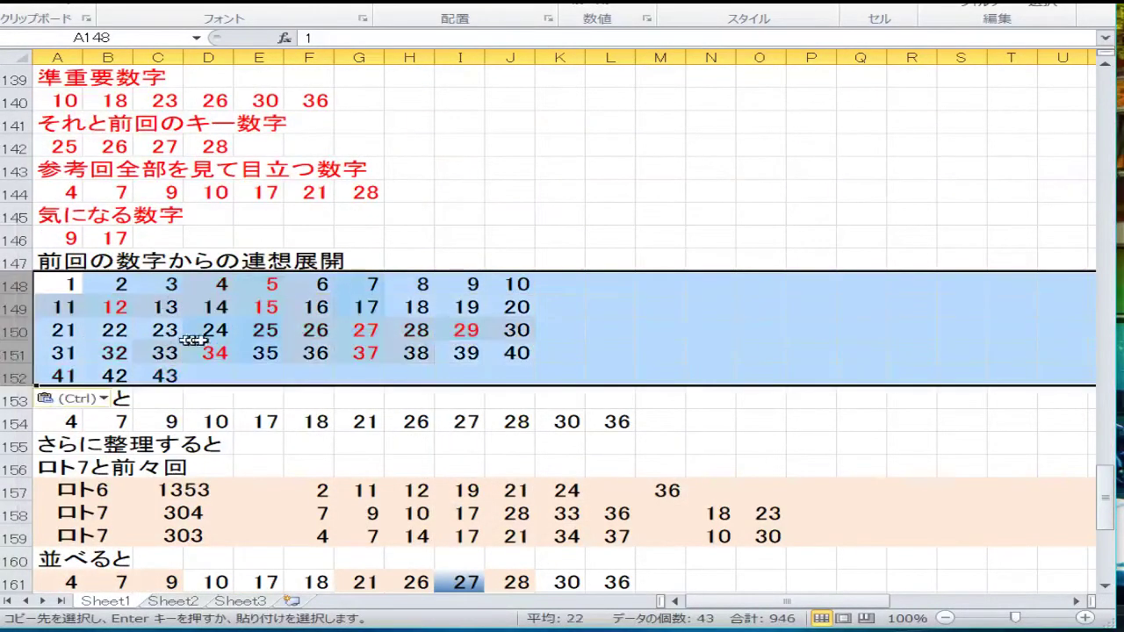
{"action": "left_click", "coordinate": [263, 333]}
Step: Update the 出てない数字 list in row 120 to read 3, 31, 35 and 40
{"action": "scroll", "coordinate": [287, 331], "scroll_direction": "up", "scroll_amount": 8}
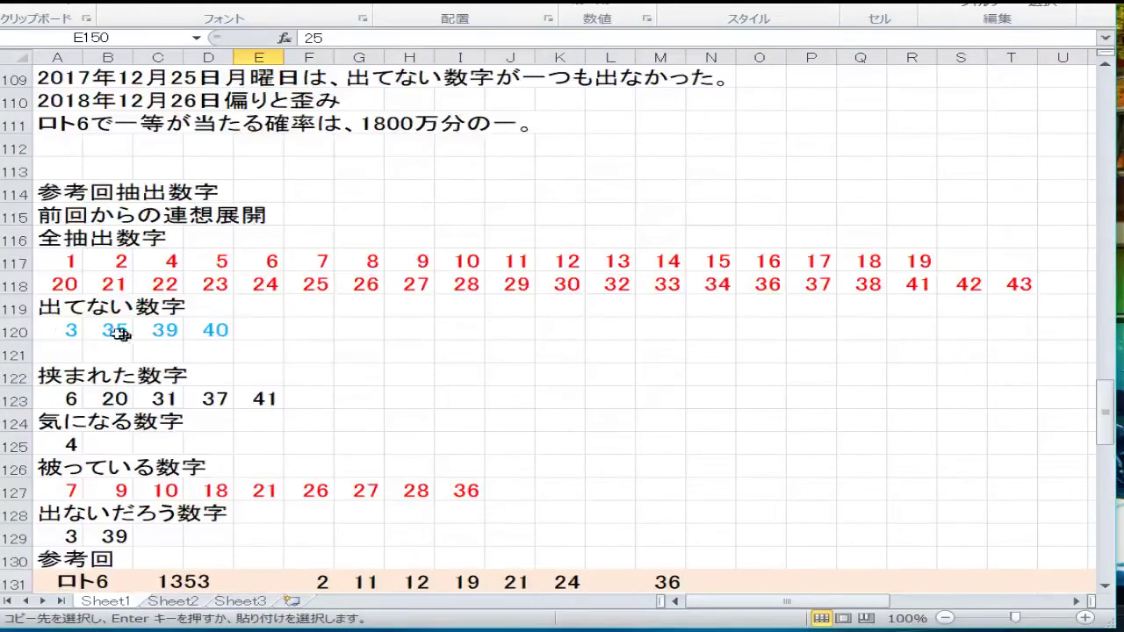
{"action": "left_click", "coordinate": [66, 330]}
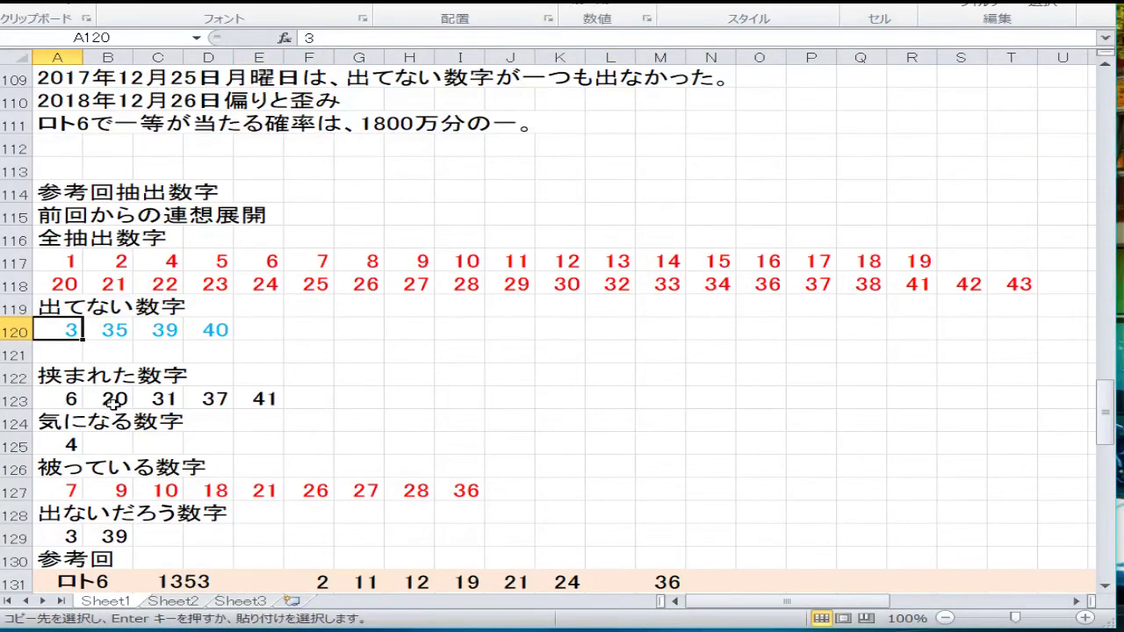
{"action": "key", "text": "Escape"}
{"action": "key", "text": "Right"}
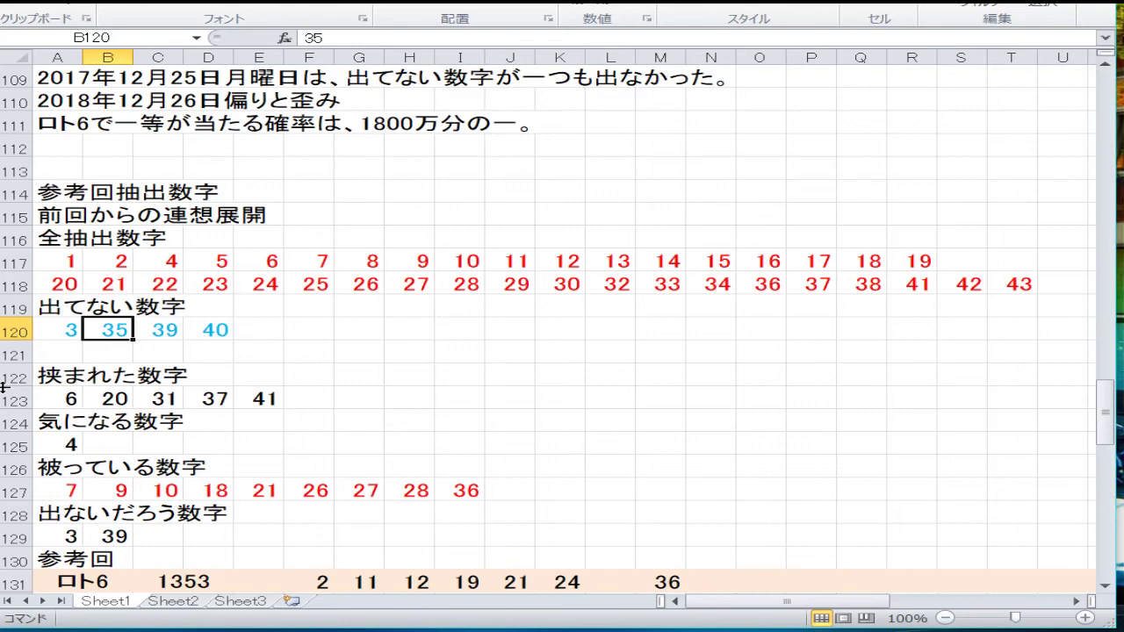
{"action": "type", "text": "31"}
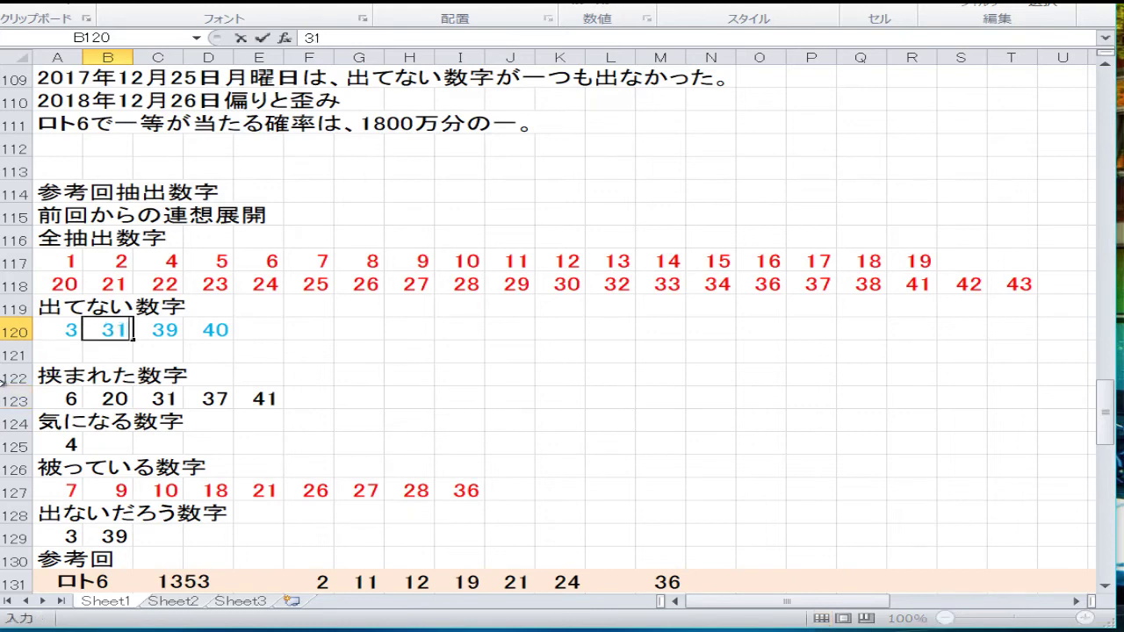
{"action": "key", "text": "Right"}
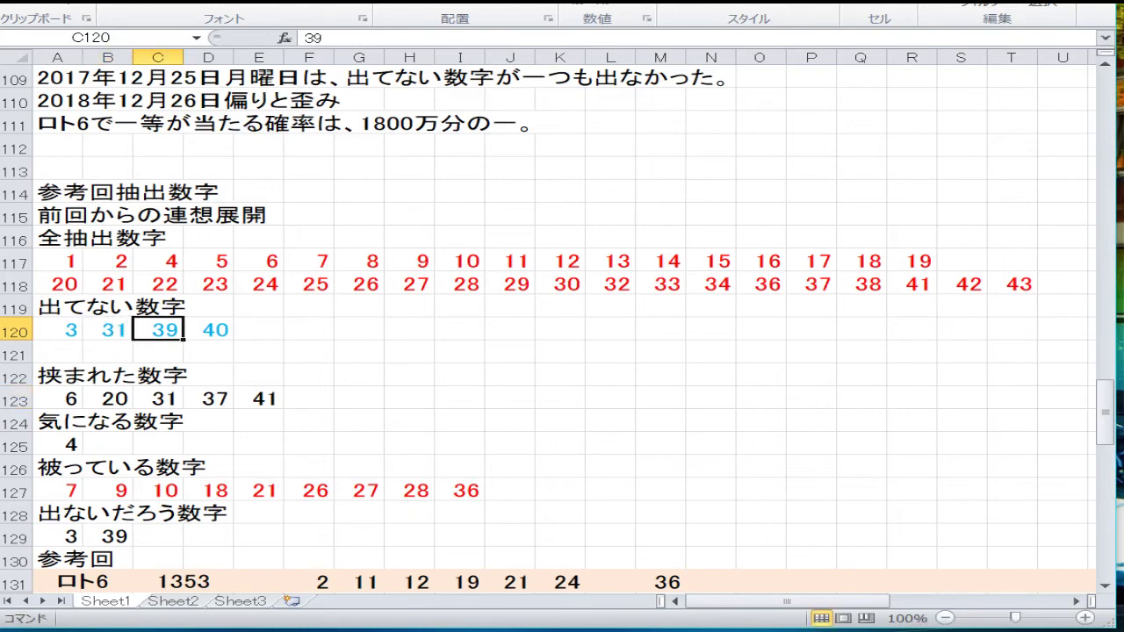
{"action": "type", "text": "35"}
{"action": "key", "text": "Right"}
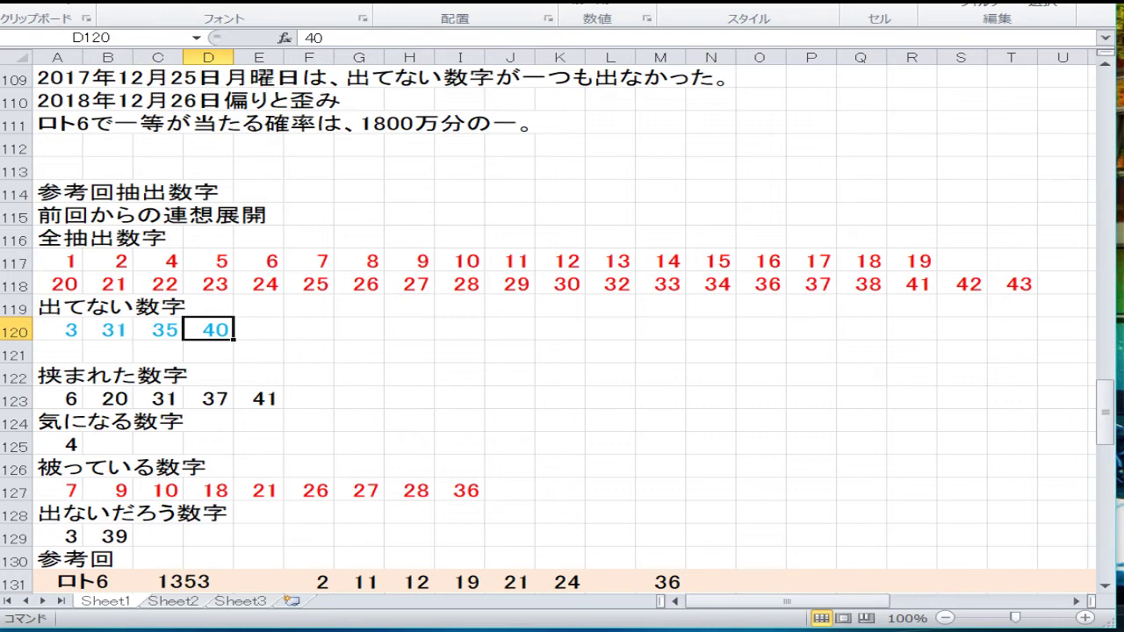
{"action": "type", "text": "40"}
{"action": "key", "text": "Return"}
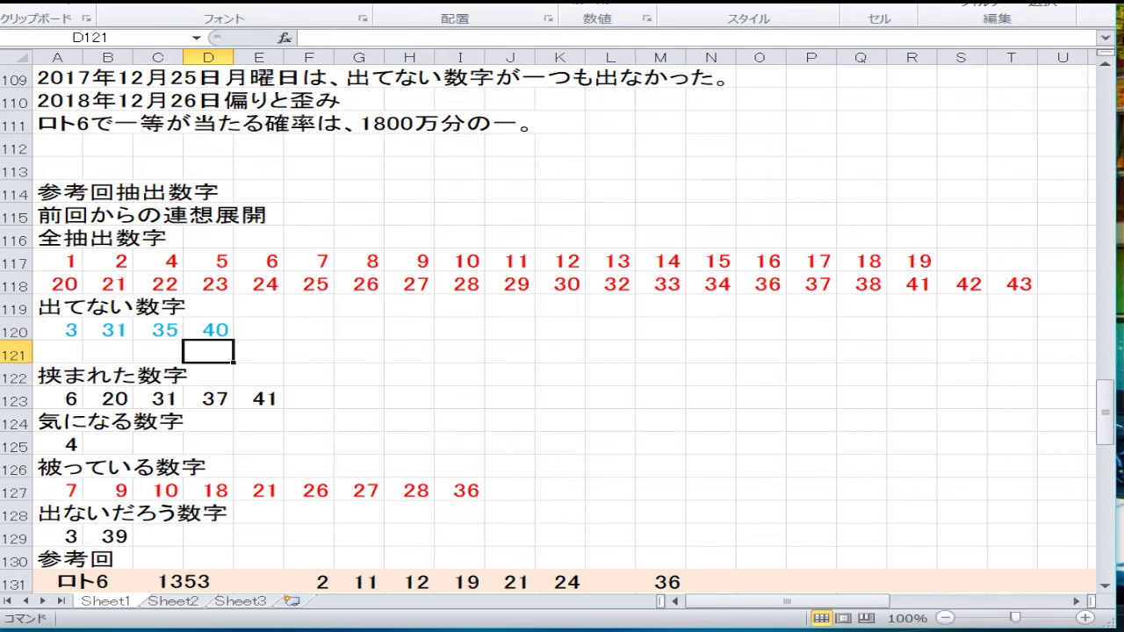
{"action": "key", "text": "Down"}
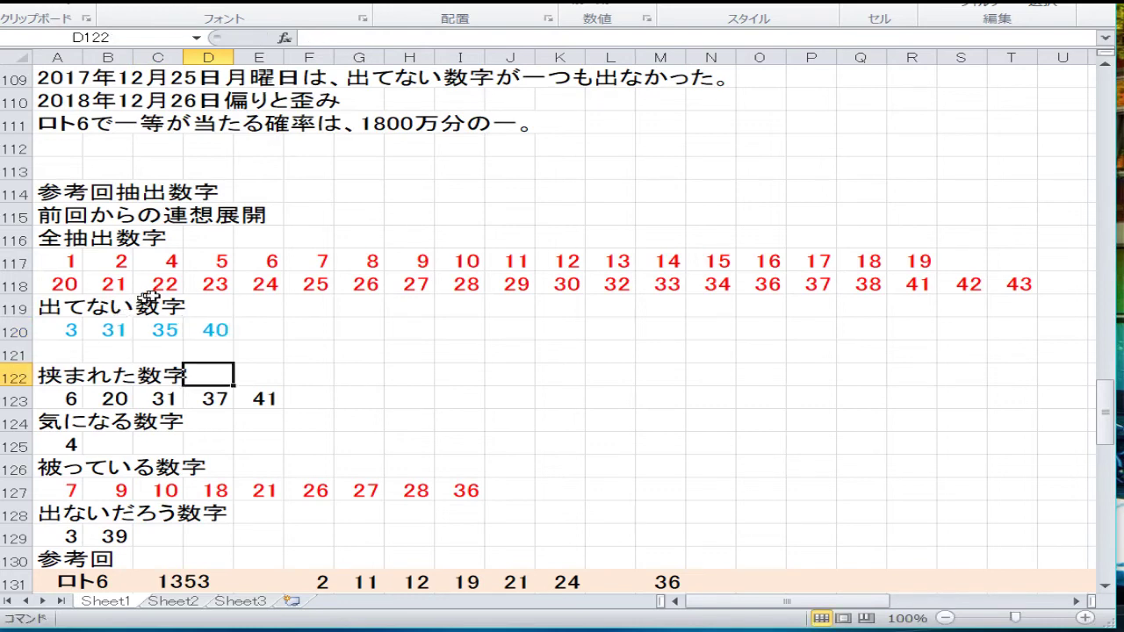
Step: Fill 2, 5, 7–12, 14, 15, 18, 21, 22, 27–29, 32, 33 and 38 in 全抽出数字 rows 117–118 with light blue
{"action": "left_click", "coordinate": [227, 260]}
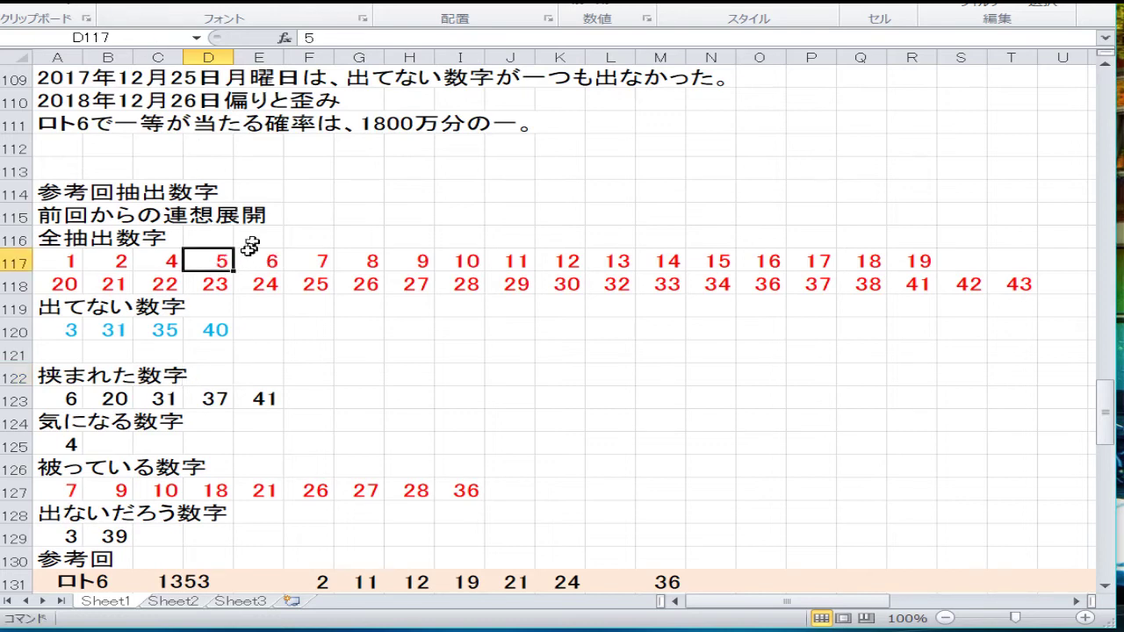
{"action": "key", "text": "Down"}
{"action": "key", "text": "Left"}
{"action": "left_click", "coordinate": [208, 261]}
{"action": "left_click", "coordinate": [114, 261], "text": "ctrl"}
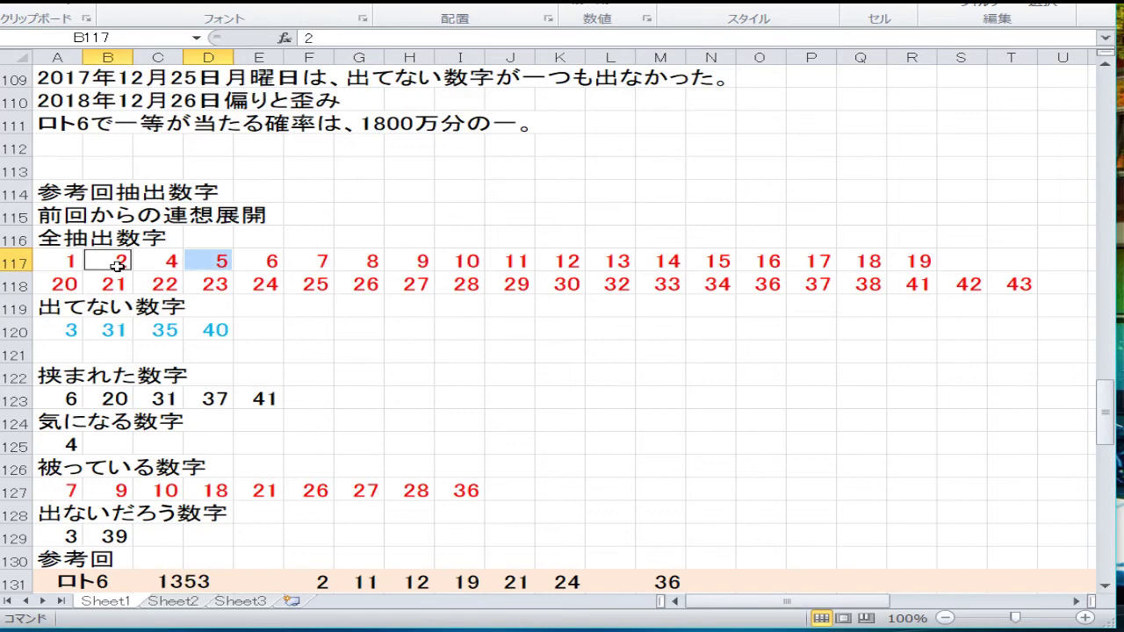
{"action": "left_click", "coordinate": [374, 260], "text": "ctrl"}
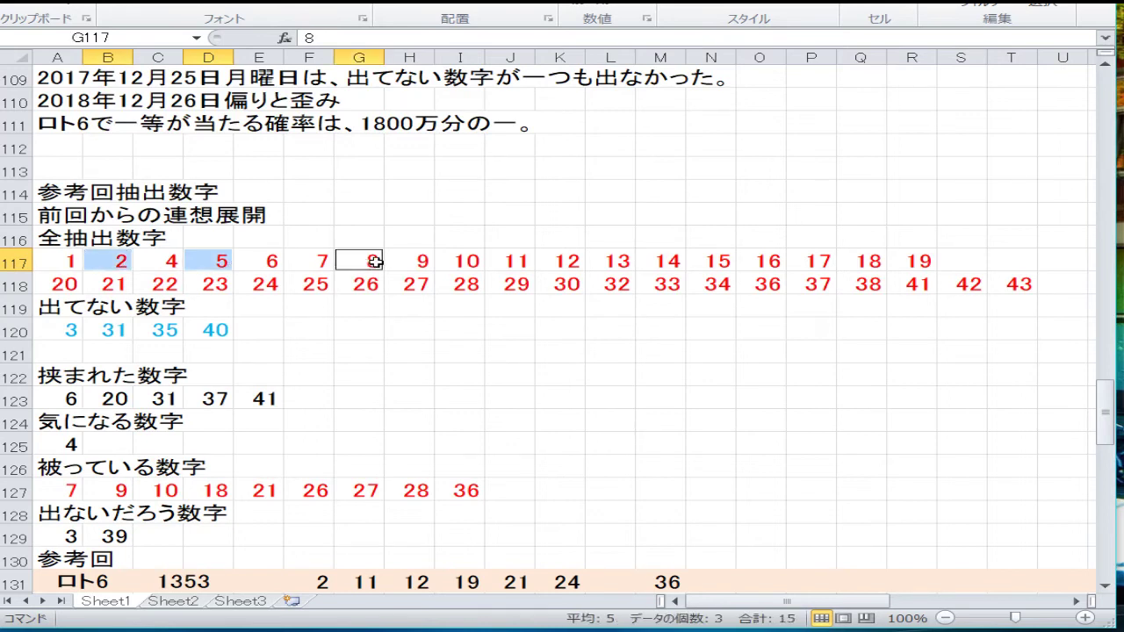
{"action": "left_click", "coordinate": [475, 260], "text": "ctrl"}
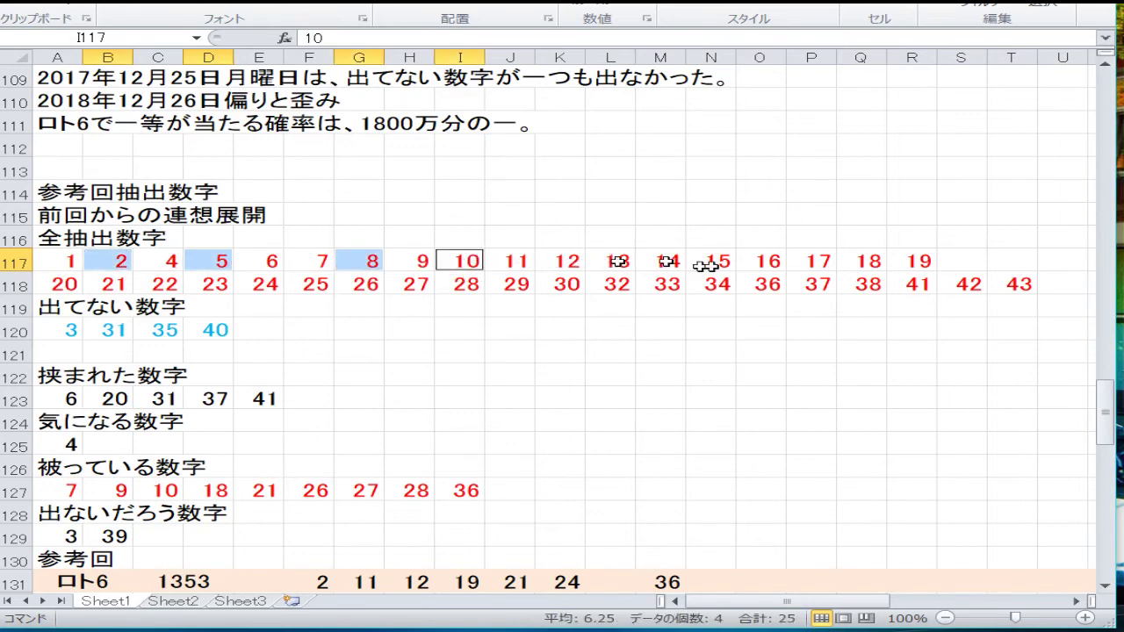
{"action": "left_click", "coordinate": [177, 291], "text": "ctrl"}
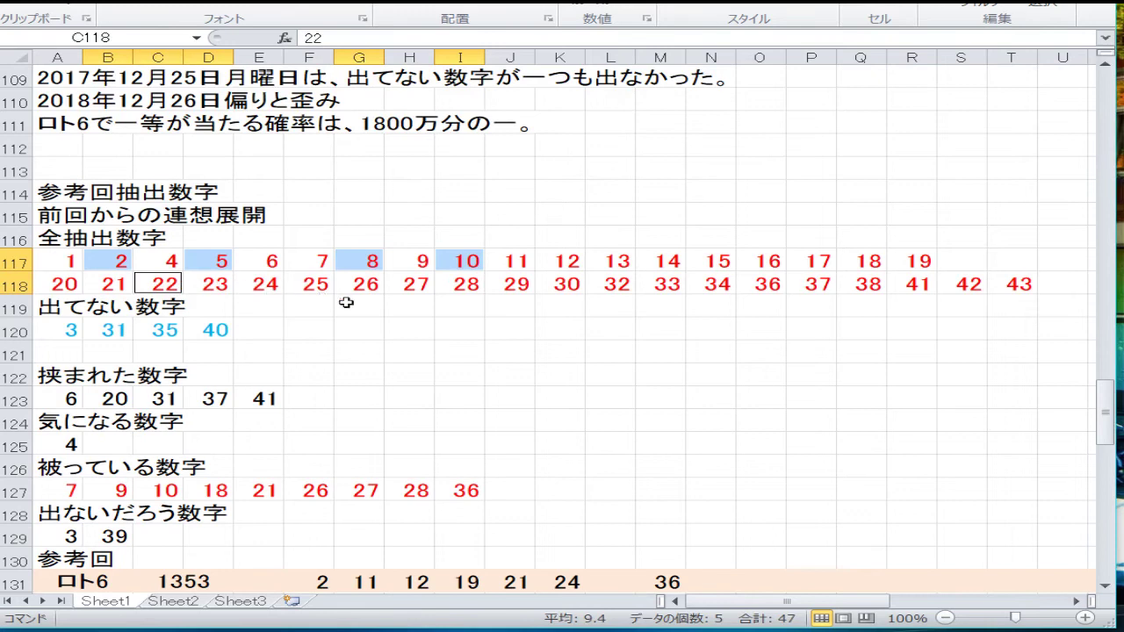
{"action": "left_click", "coordinate": [400, 283], "text": "ctrl"}
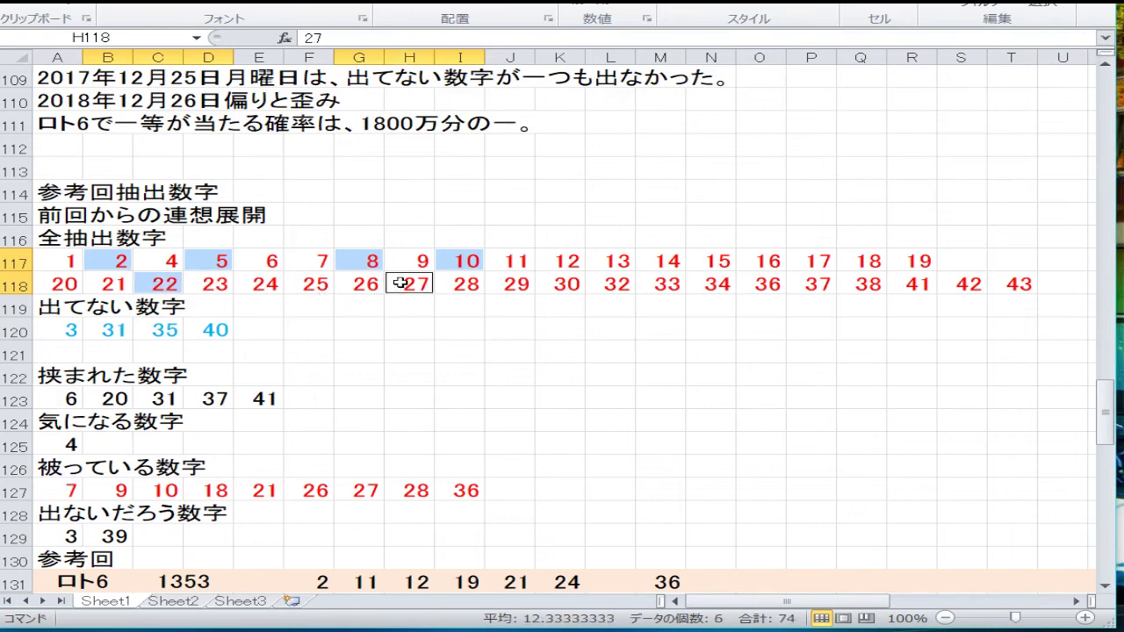
{"action": "left_click", "coordinate": [325, 263], "text": "ctrl"}
{"action": "left_click", "coordinate": [400, 260], "text": "ctrl"}
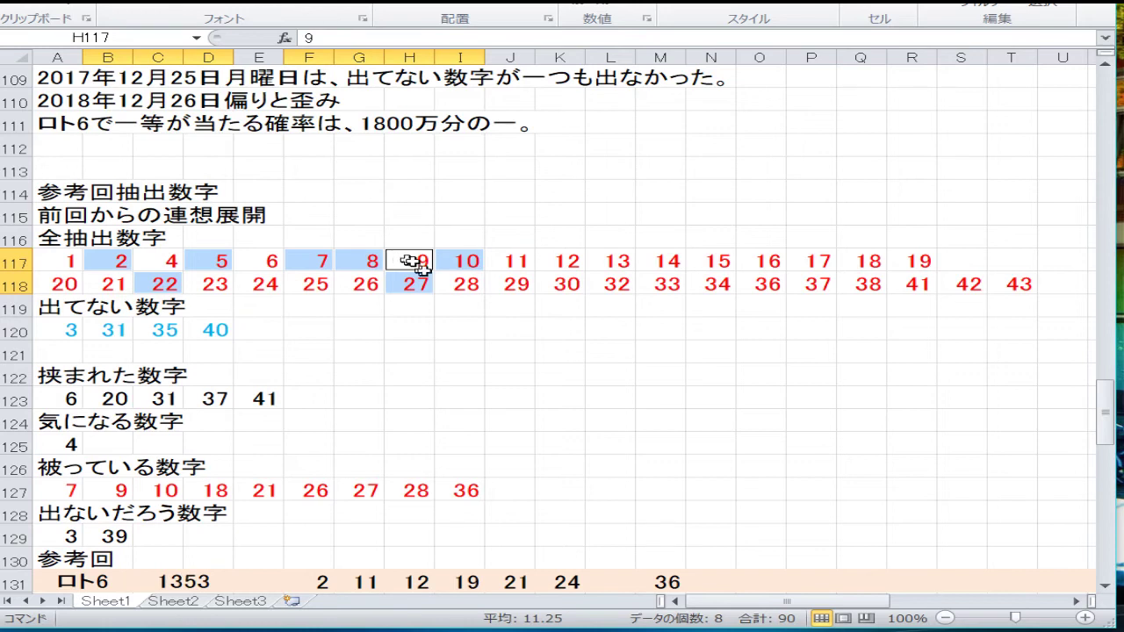
{"action": "left_click", "coordinate": [513, 261], "text": "ctrl"}
{"action": "left_click", "coordinate": [561, 265], "text": "ctrl"}
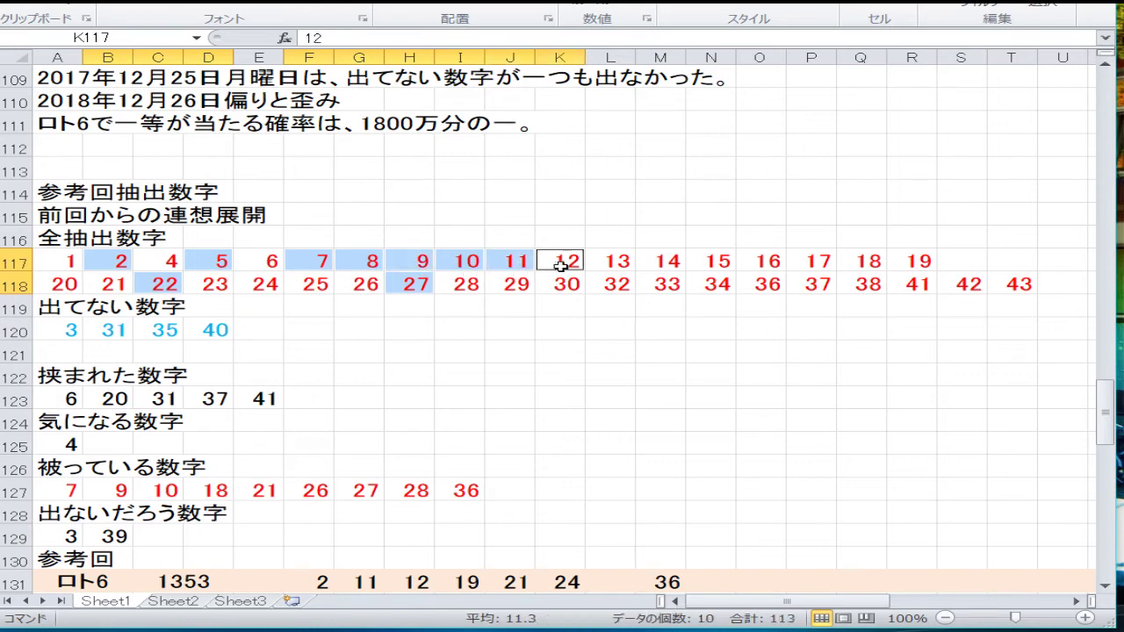
{"action": "left_click", "coordinate": [655, 260], "text": "ctrl"}
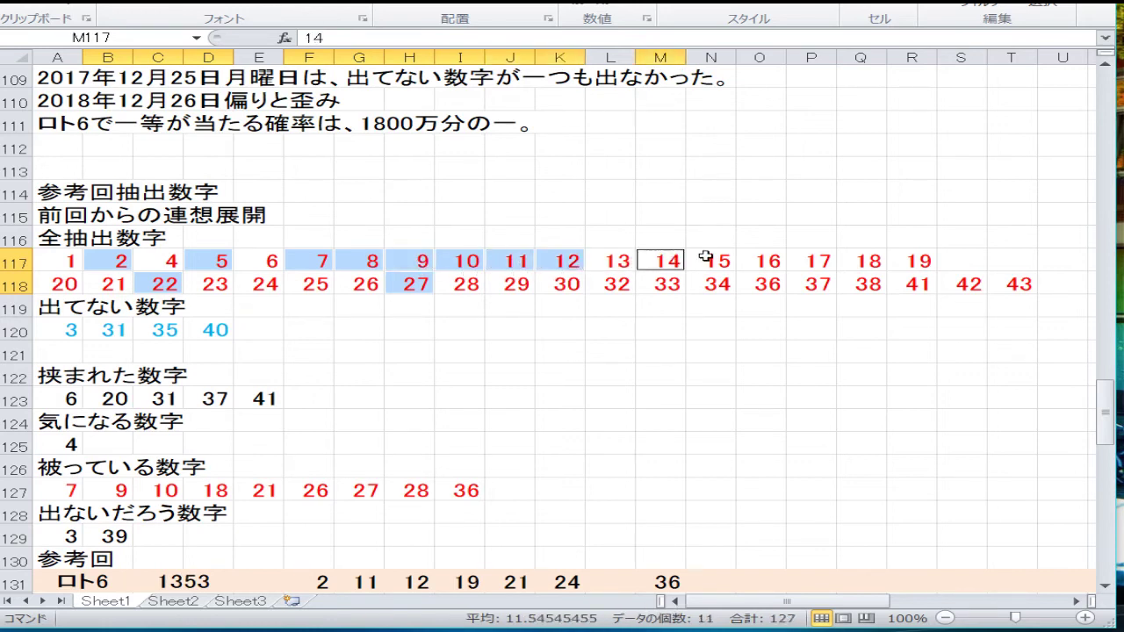
{"action": "left_click", "coordinate": [710, 257], "text": "ctrl"}
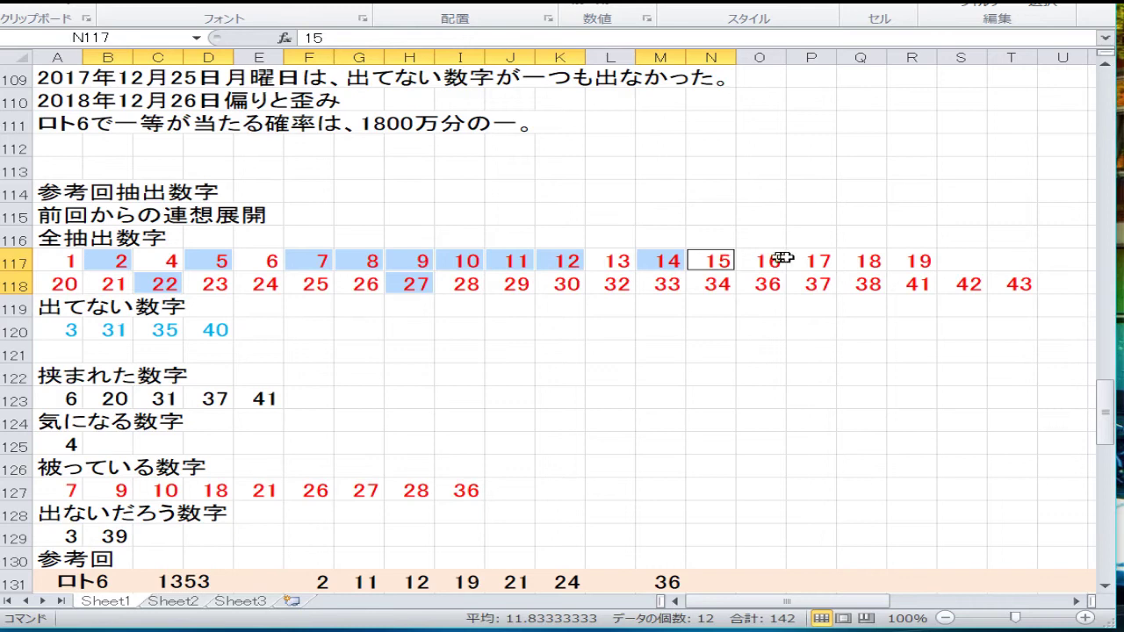
{"action": "left_click", "coordinate": [845, 262], "text": "ctrl"}
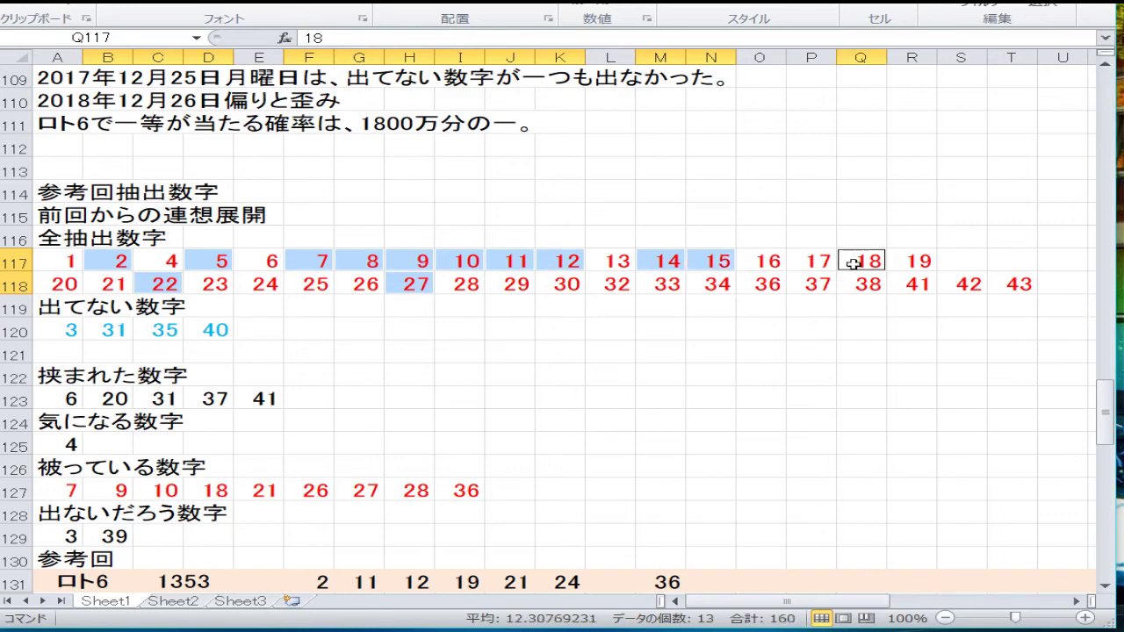
{"action": "left_click", "coordinate": [117, 284], "text": "ctrl"}
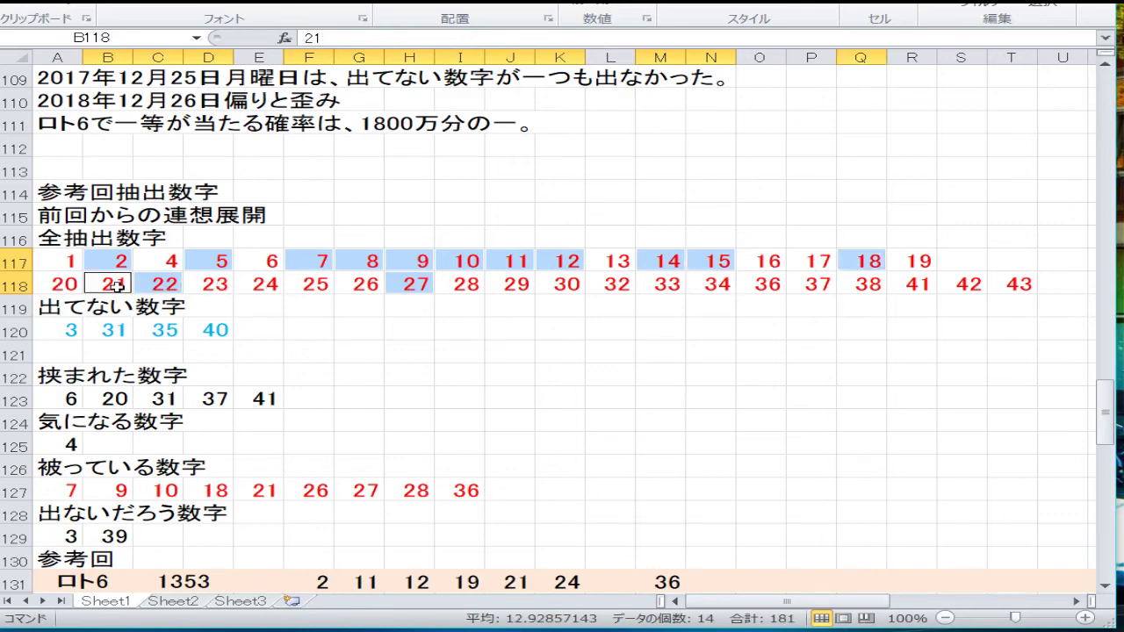
{"action": "left_click", "coordinate": [458, 286], "text": "ctrl"}
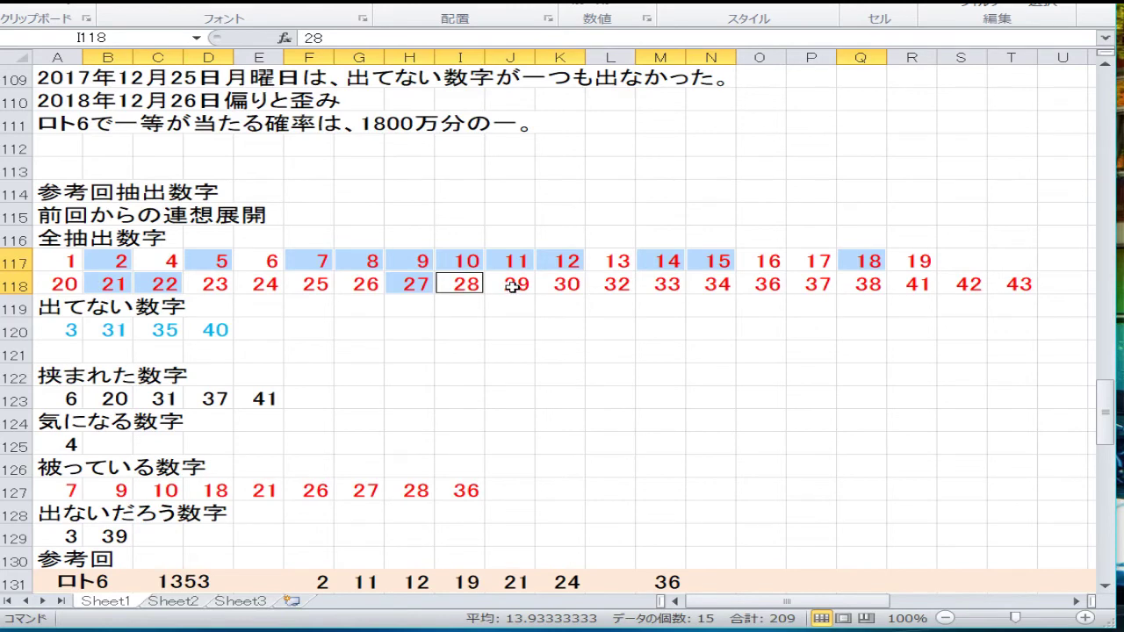
{"action": "left_click", "coordinate": [512, 287], "text": "ctrl"}
{"action": "left_click", "coordinate": [620, 283], "text": "ctrl"}
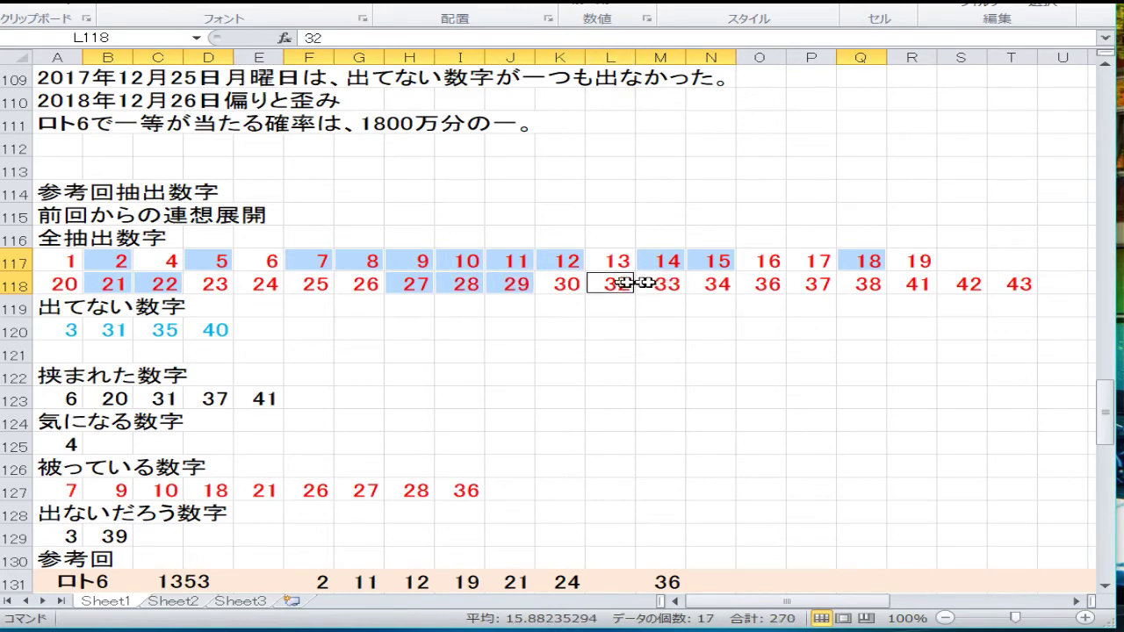
{"action": "left_click", "coordinate": [652, 284], "text": "ctrl"}
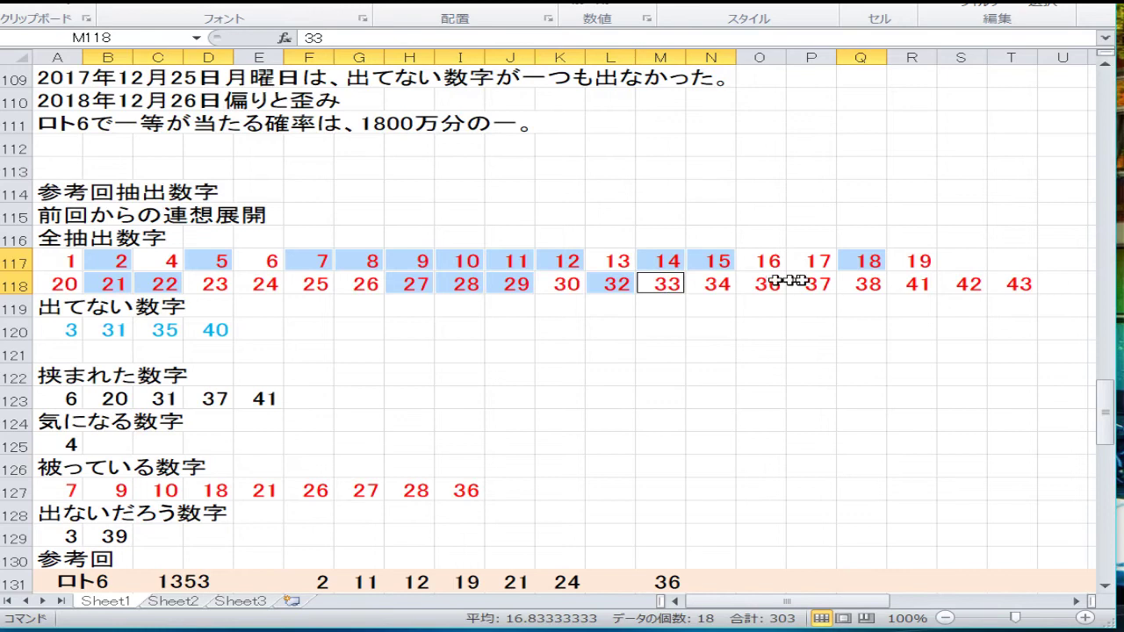
{"action": "left_click", "coordinate": [851, 284], "text": "ctrl"}
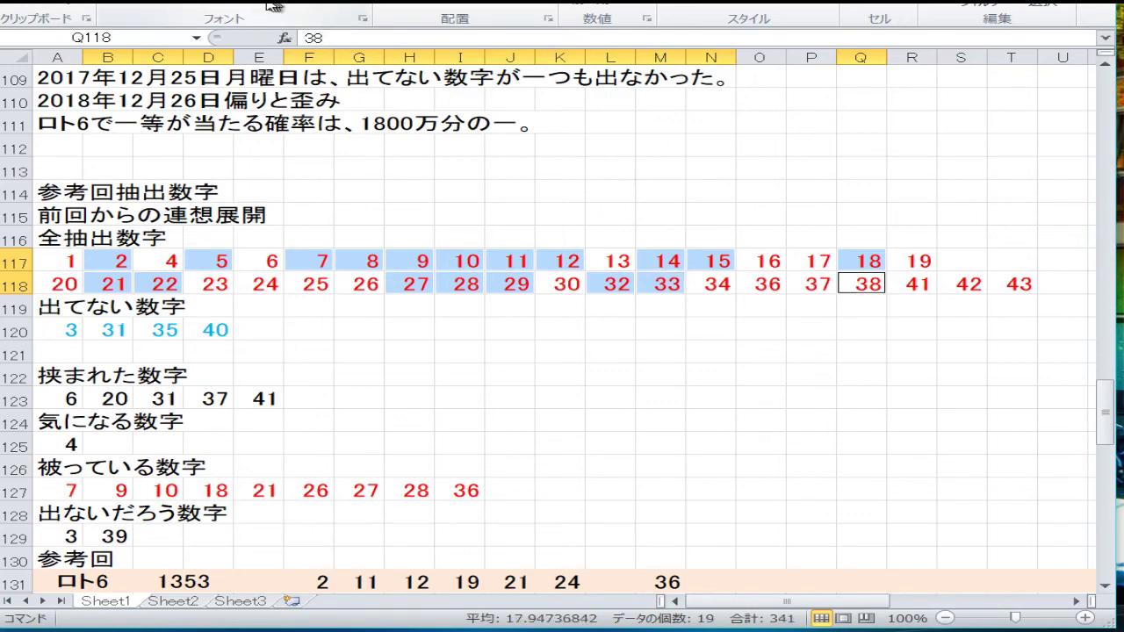
{"action": "left_click", "coordinate": [174, 267]}
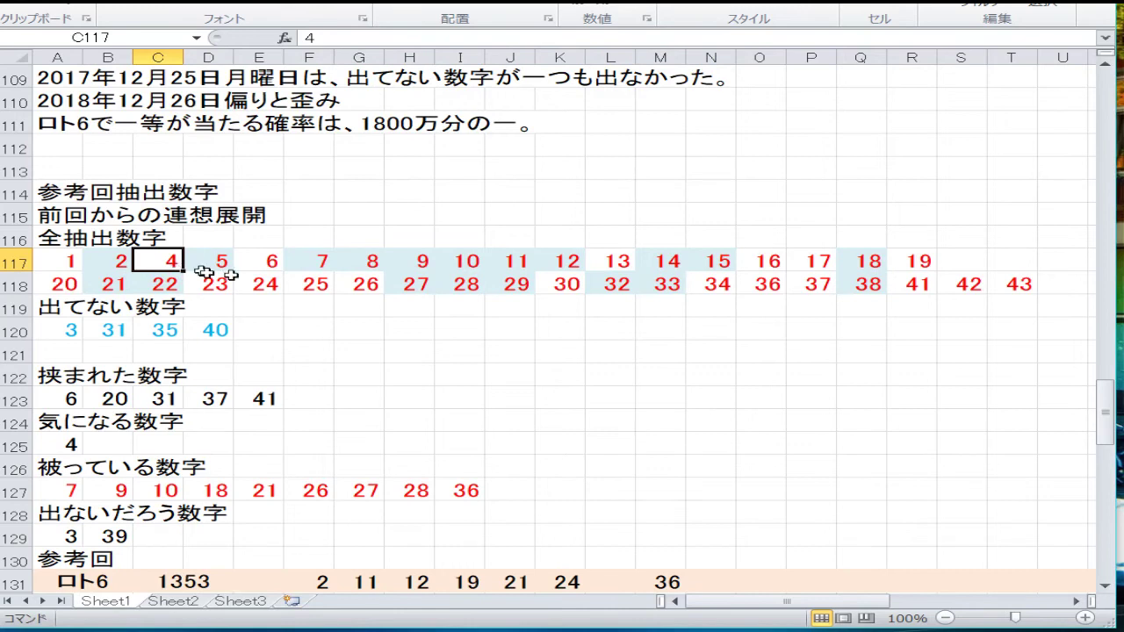
{"action": "left_click", "coordinate": [467, 284]}
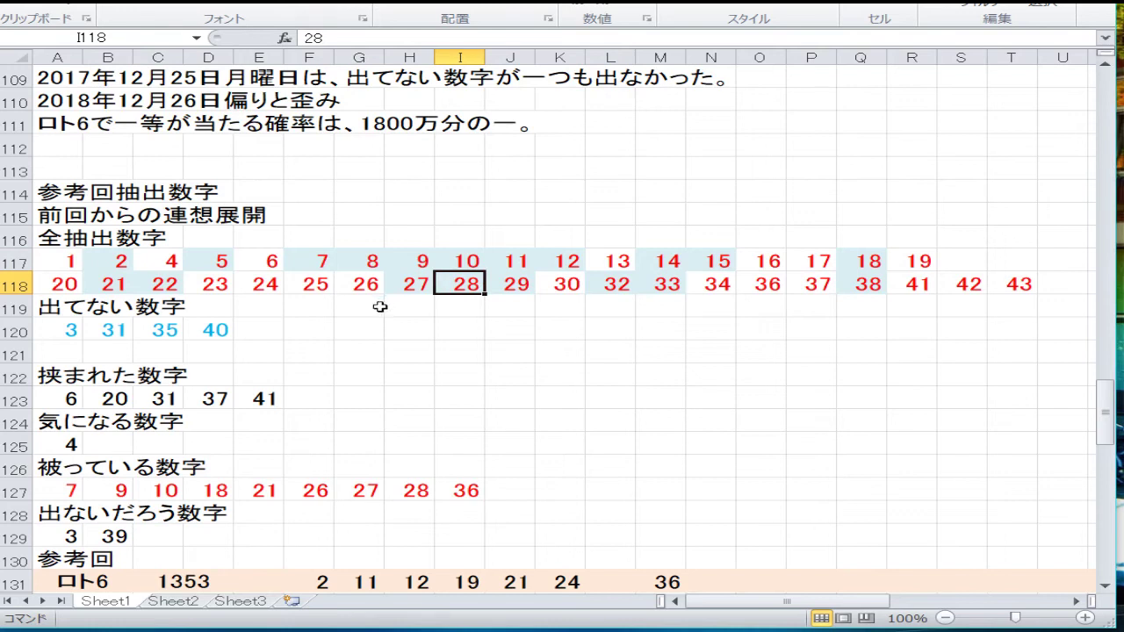
Step: Fill 1, 4, 7, 8, 10, 17, 18, 26–29, 34 and 37 in 全抽出数字 rows 117–118 with light orange
{"action": "left_click", "coordinate": [62, 262], "text": "ctrl"}
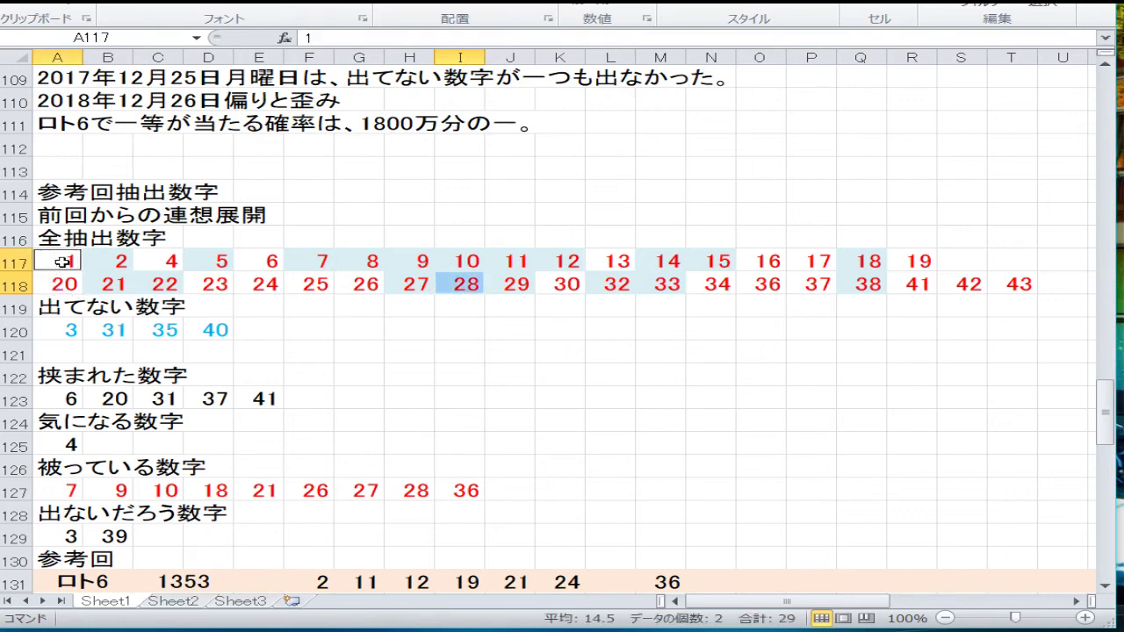
{"action": "left_click", "coordinate": [147, 260], "text": "ctrl"}
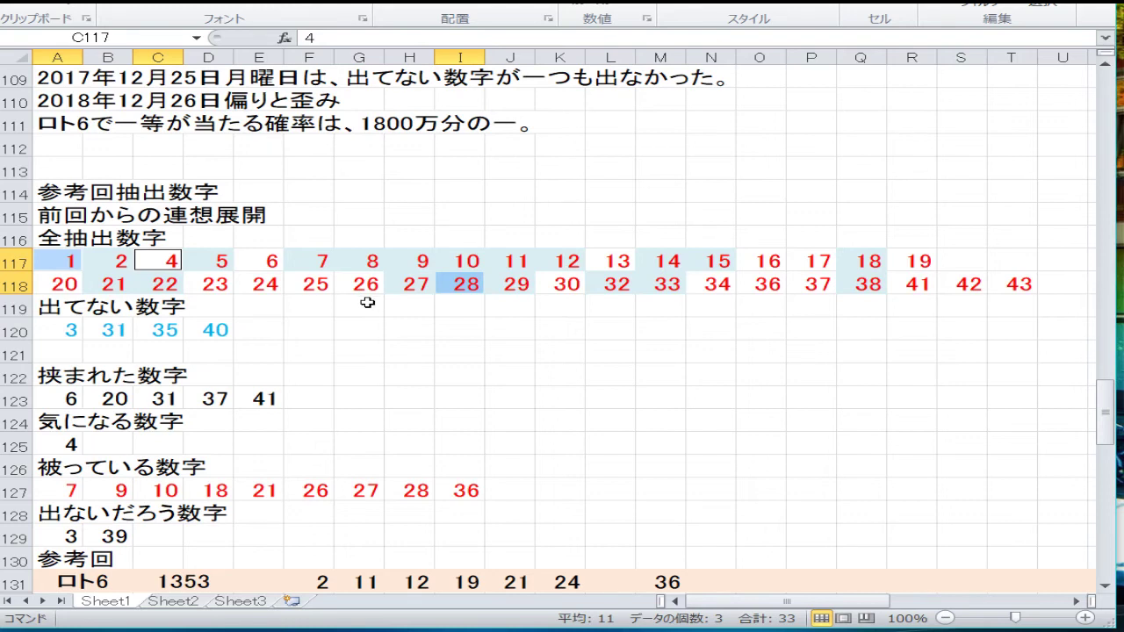
{"action": "left_click", "coordinate": [323, 261], "text": "ctrl"}
{"action": "left_click", "coordinate": [364, 262], "text": "ctrl"}
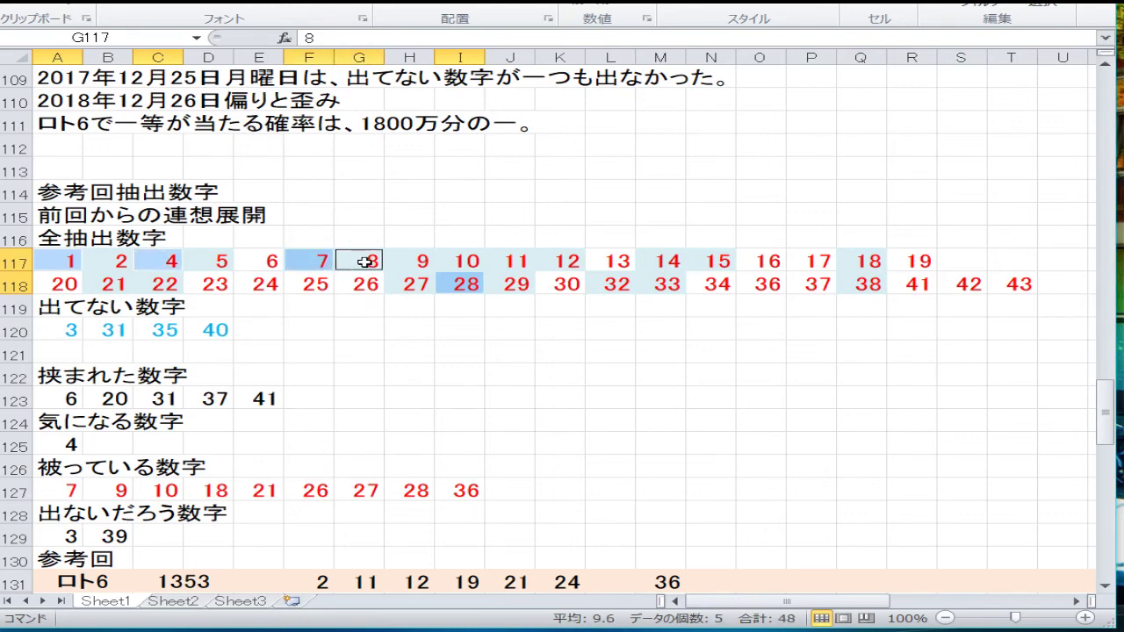
{"action": "left_click", "coordinate": [473, 261], "text": "ctrl"}
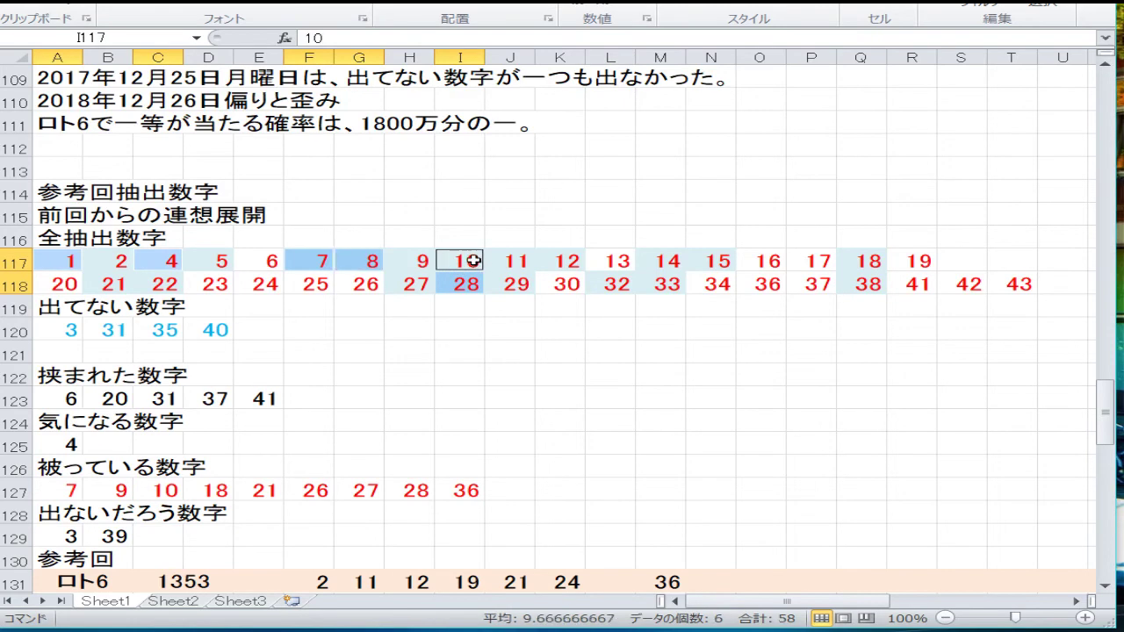
{"action": "left_click", "coordinate": [813, 261], "text": "ctrl"}
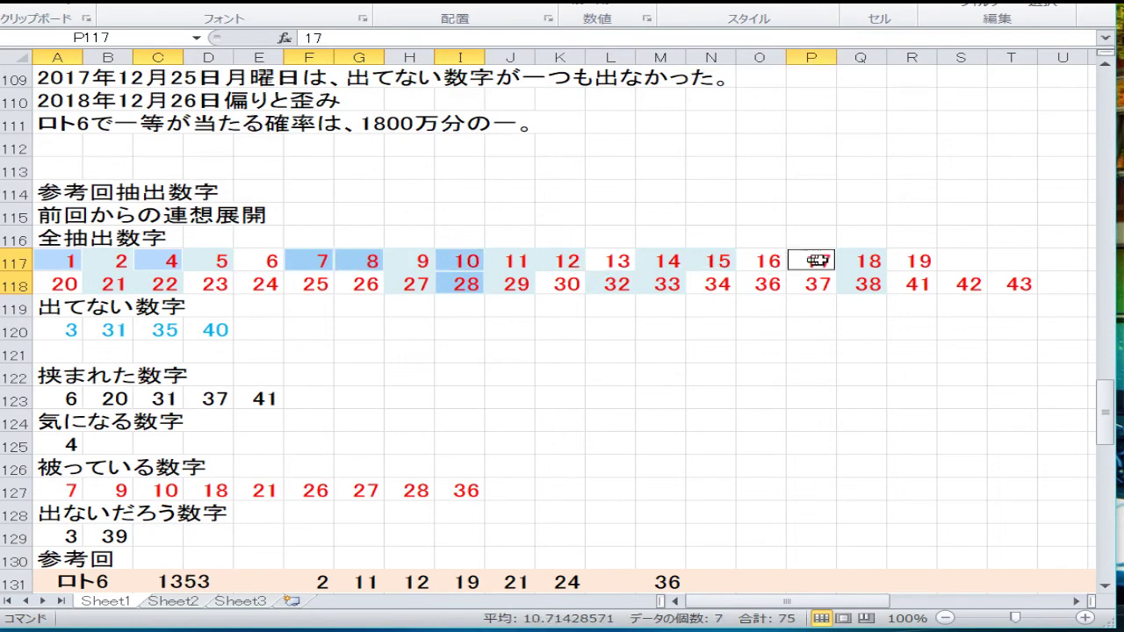
{"action": "left_click", "coordinate": [849, 261], "text": "ctrl"}
{"action": "right_click", "coordinate": [849, 261]}
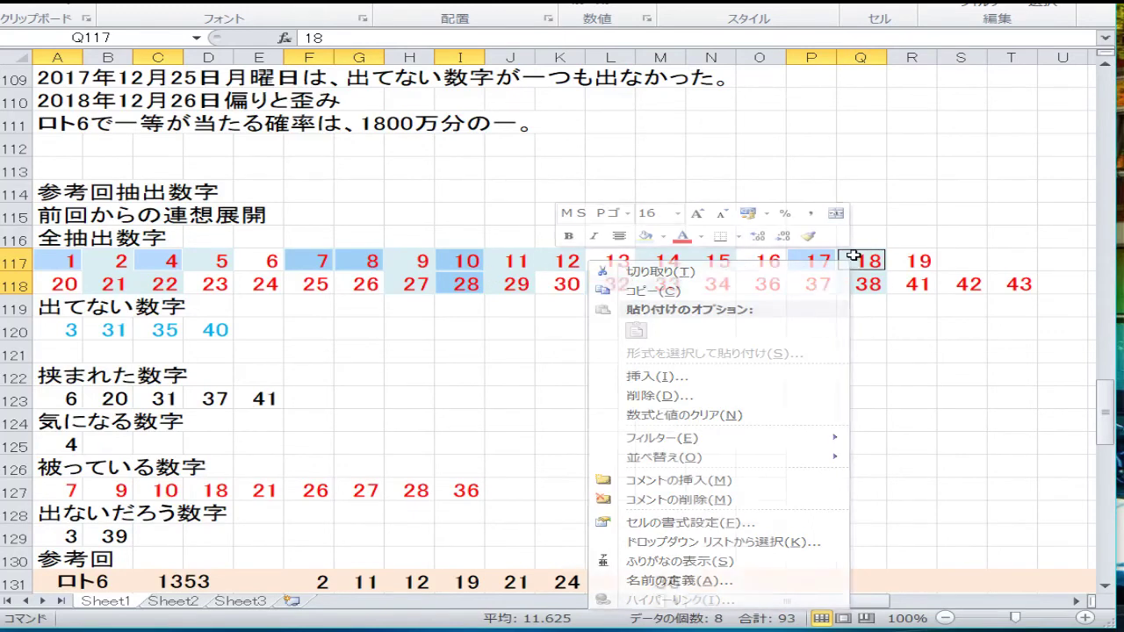
{"action": "key", "text": "Escape"}
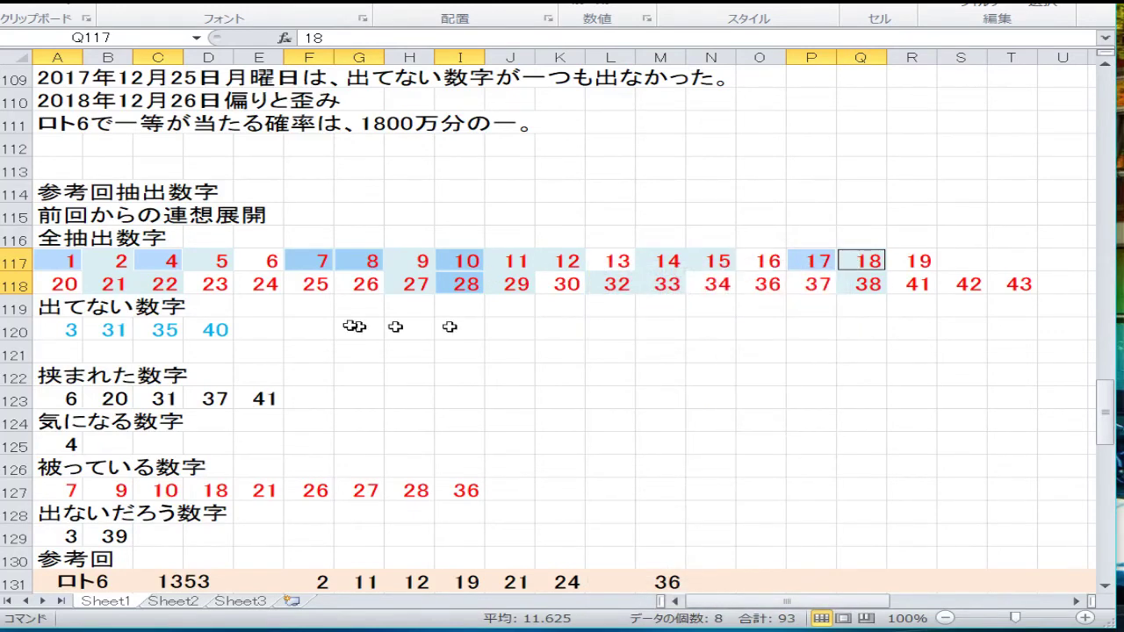
{"action": "left_click", "coordinate": [338, 283], "text": "ctrl"}
{"action": "left_click", "coordinate": [410, 284], "text": "ctrl"}
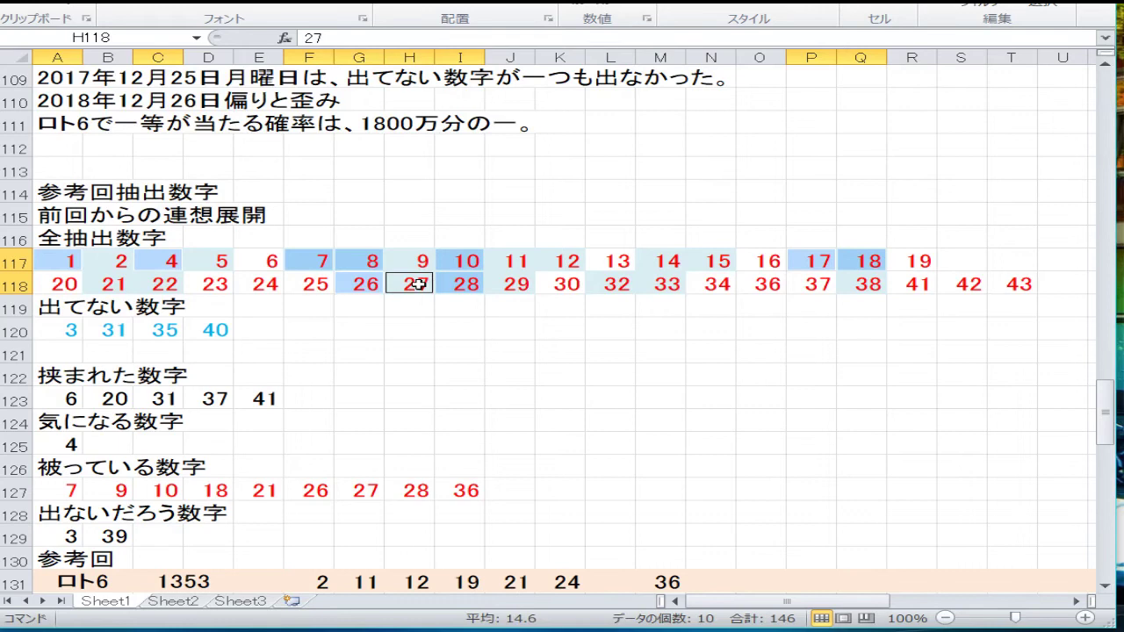
{"action": "left_click", "coordinate": [518, 286], "text": "ctrl"}
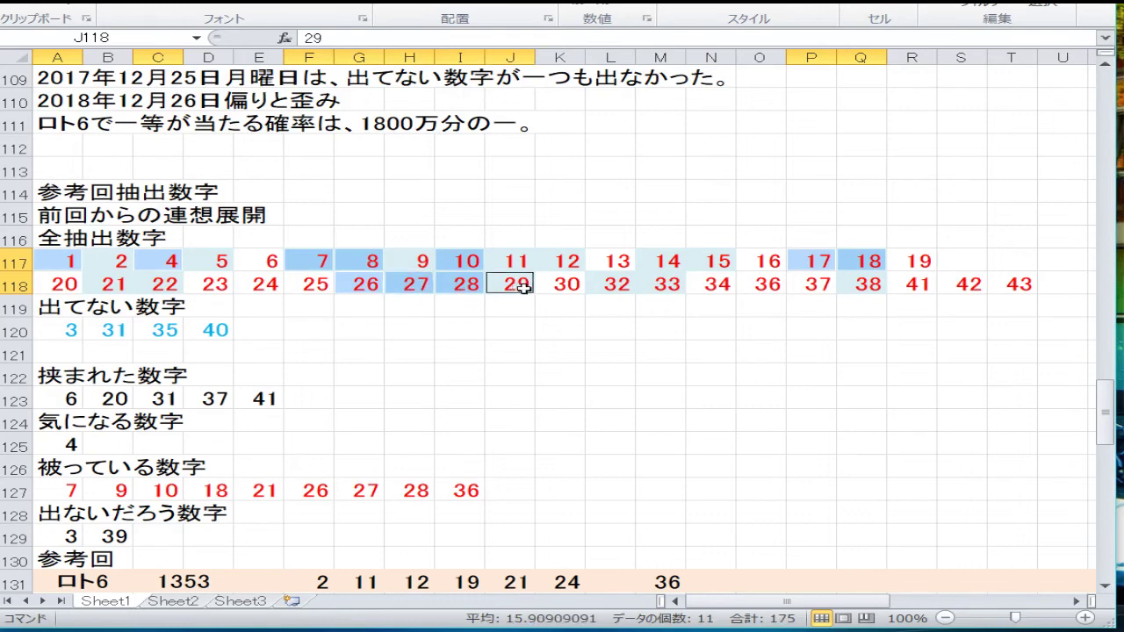
{"action": "left_click", "coordinate": [723, 286], "text": "ctrl"}
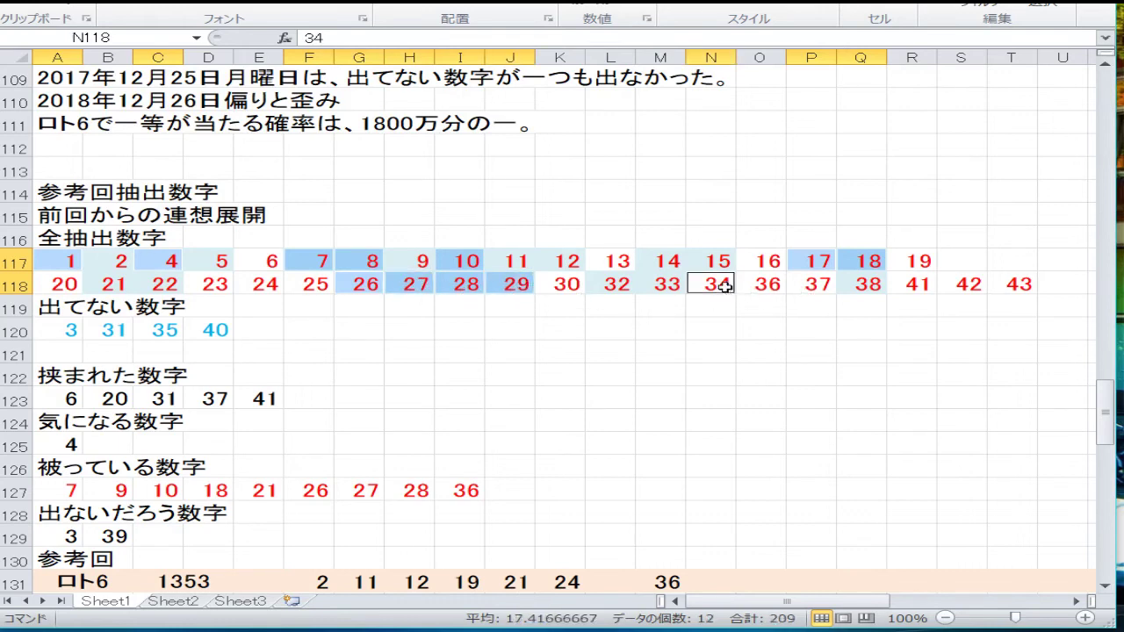
{"action": "left_click", "coordinate": [822, 285], "text": "ctrl"}
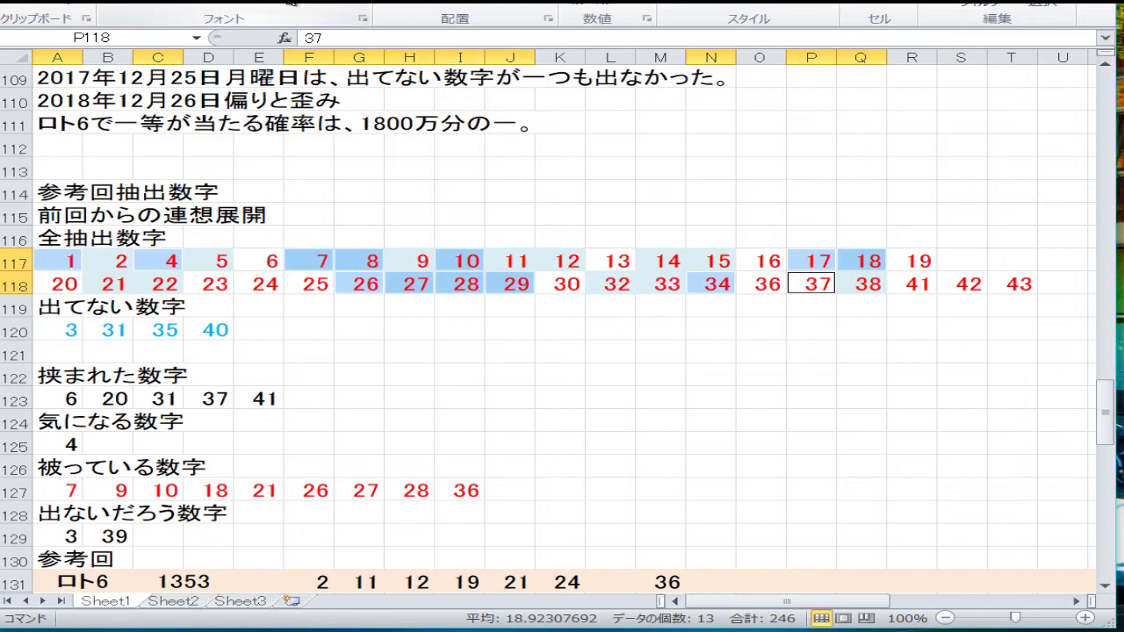
{"action": "left_click", "coordinate": [289, 6]}
{"action": "left_click", "coordinate": [270, 48]}
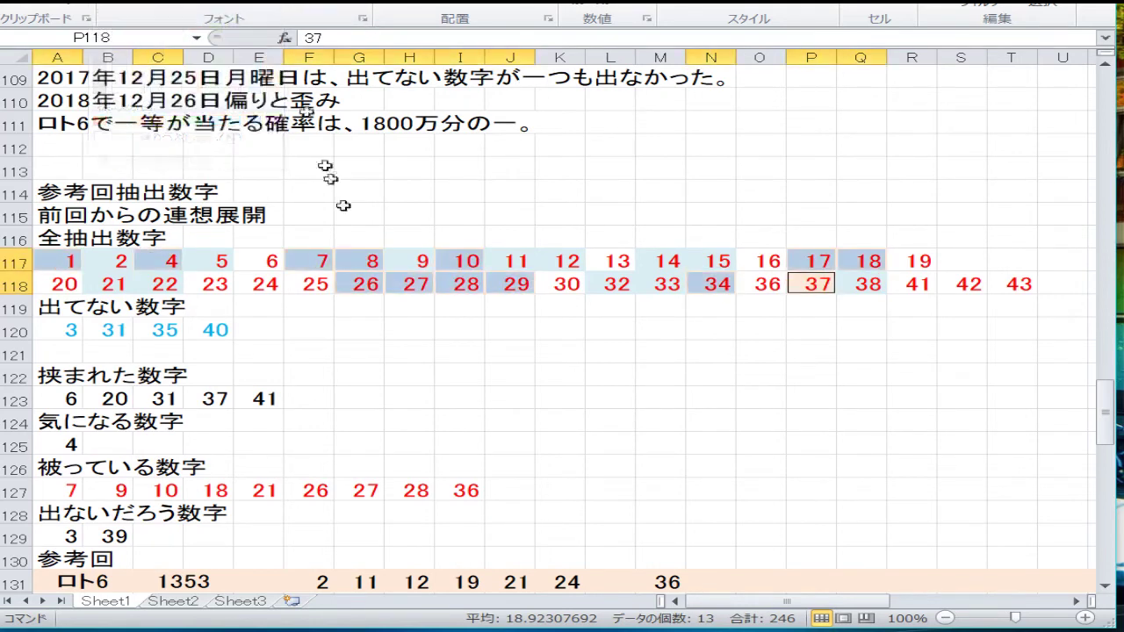
{"action": "left_click", "coordinate": [411, 310]}
Step: Update the 挟まれた数字 list in row 123 to read 6, 13, 16, 30 and 36
{"action": "key", "text": "Down"}
{"action": "key", "text": "Down"}
{"action": "key", "text": "Down"}
{"action": "key", "text": "Down"}
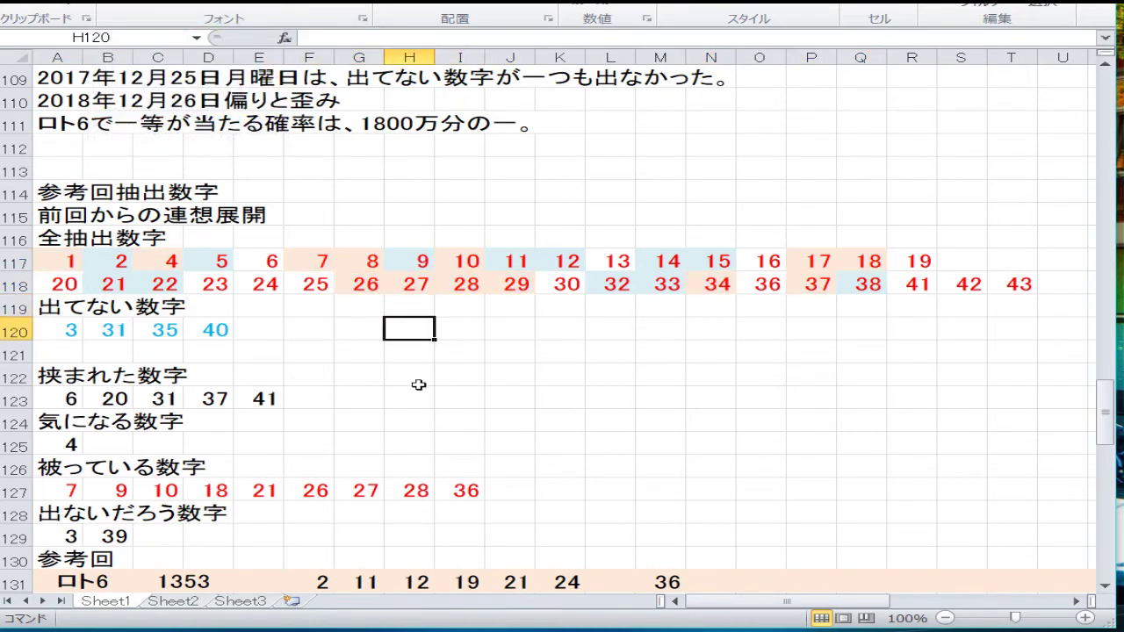
{"action": "key", "text": "Left"}
{"action": "key", "text": "Left"}
{"action": "key", "text": "Left"}
{"action": "key", "text": "Left"}
{"action": "key", "text": "Left"}
{"action": "key", "text": "Left"}
{"action": "key", "text": "Left"}
{"action": "key", "text": "Right"}
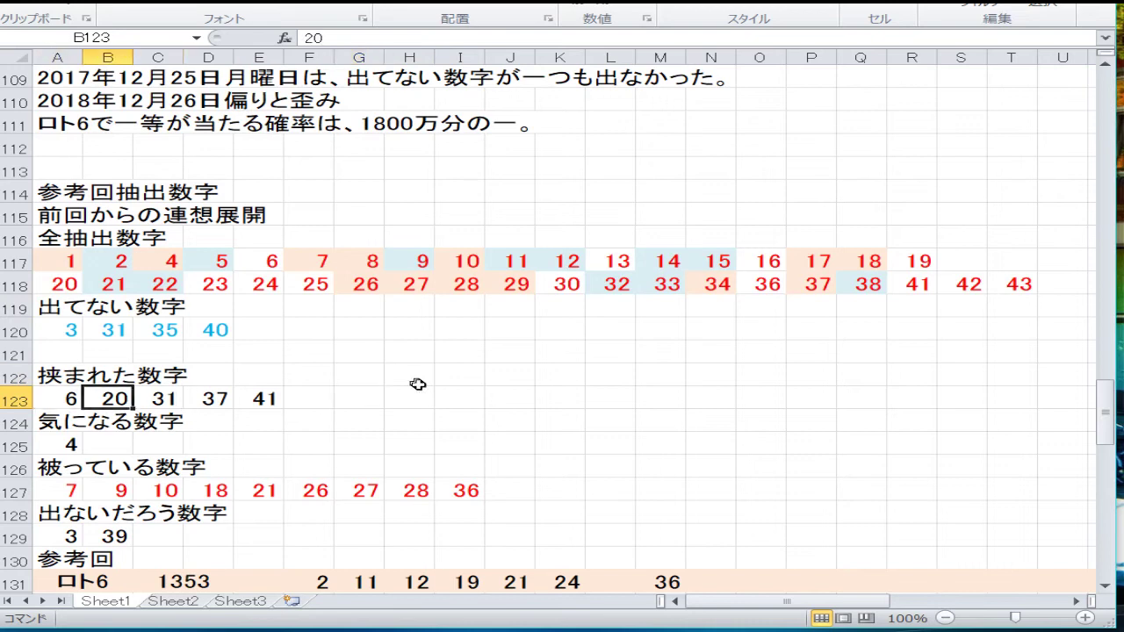
{"action": "type", "text": "13"}
{"action": "key", "text": "Right"}
{"action": "type", "text": "16"}
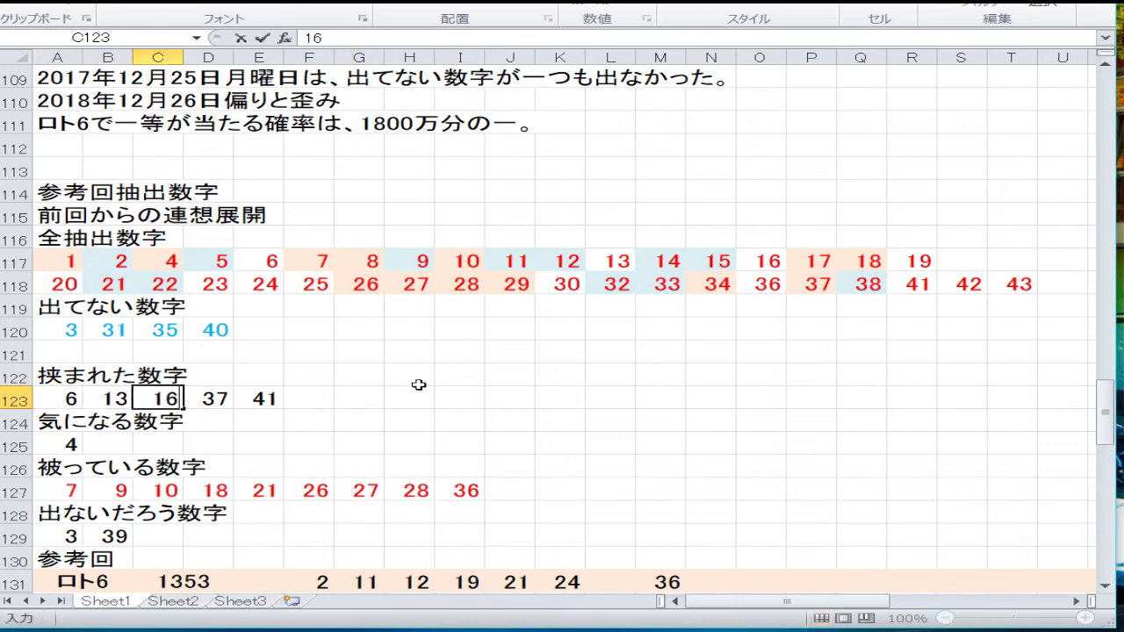
{"action": "key", "text": "Right"}
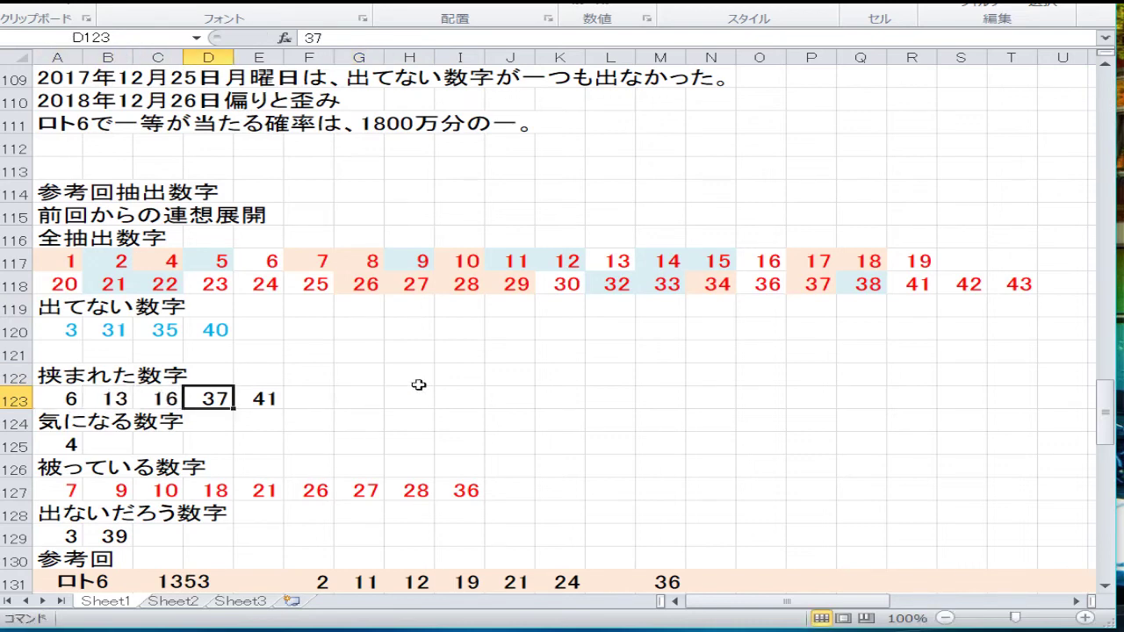
{"action": "type", "text": "30"}
{"action": "key", "text": "Right"}
{"action": "type", "text": "36"}
{"action": "key", "text": "Return"}
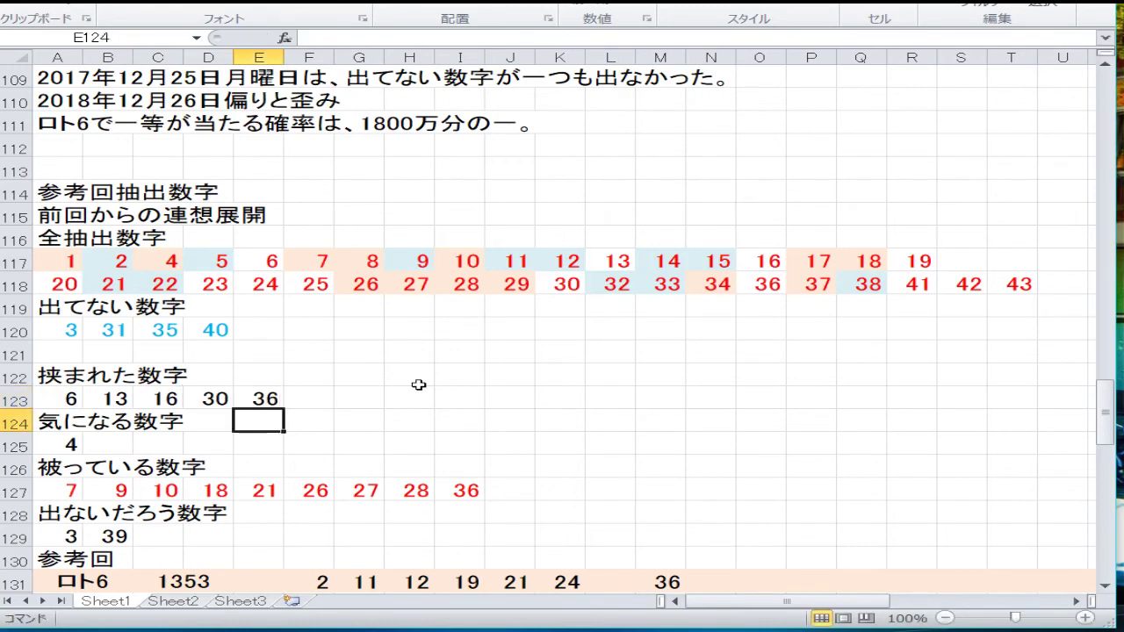
Step: Clear the number under 気になる数字 in cell A125
{"action": "key", "text": "Left"}
{"action": "key", "text": "Left"}
{"action": "key", "text": "Left"}
{"action": "key", "text": "Left"}
{"action": "key", "text": "Down"}
{"action": "key", "text": "Delete"}
{"action": "key", "text": "Down"}
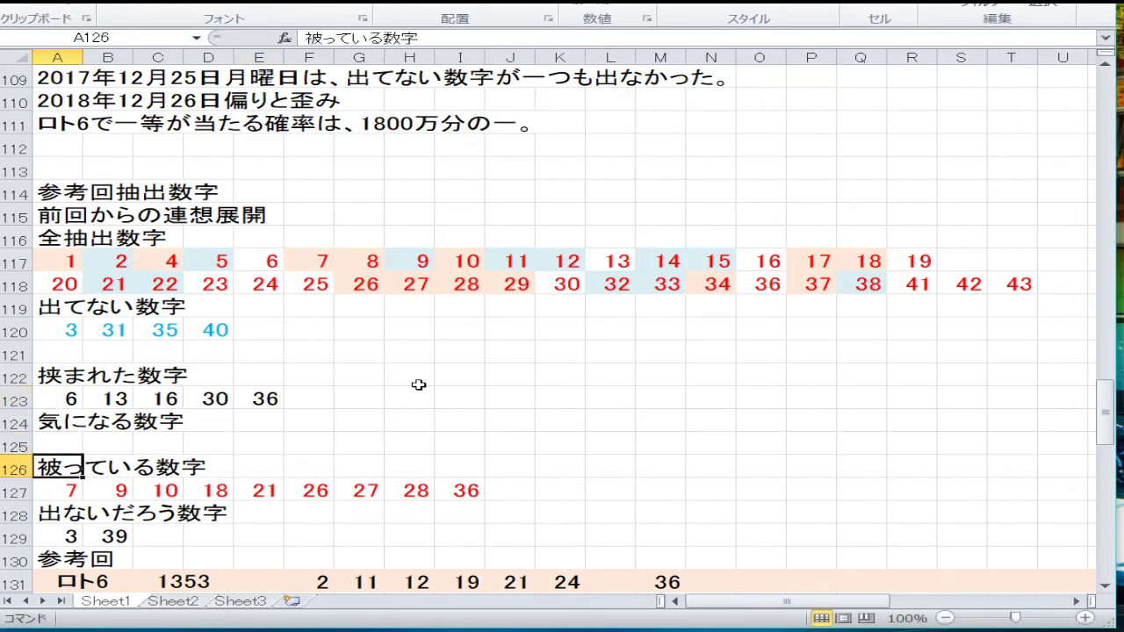
Step: Enter 7, 8, 10, 18, 27, 28 and 29 in A127 to G127 under 被っている数字
{"action": "key", "text": "Down"}
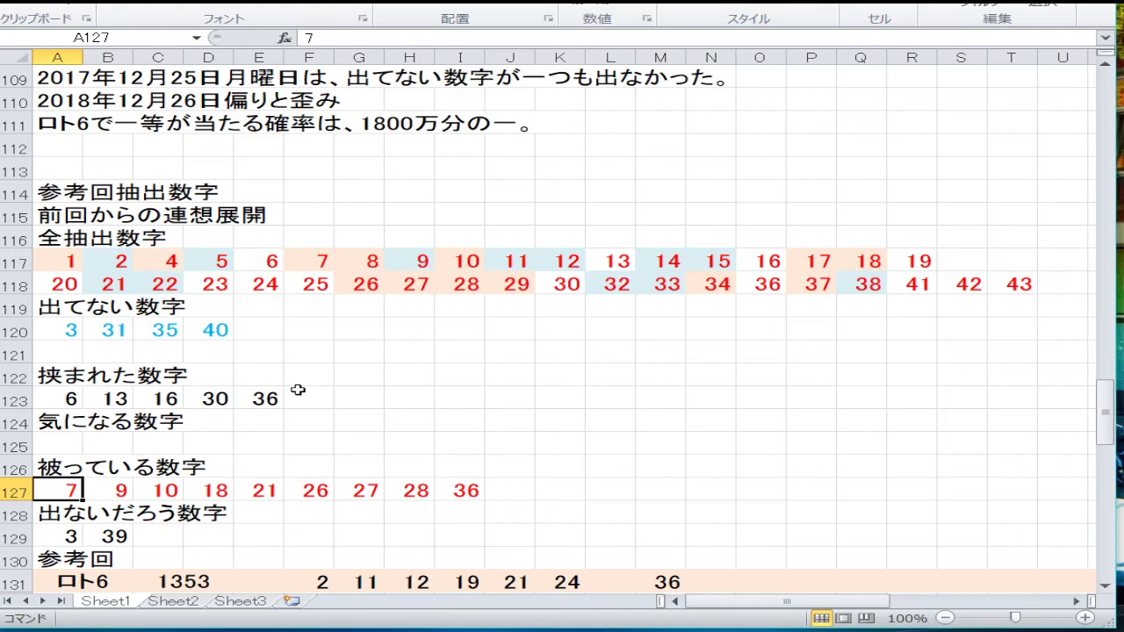
{"action": "type", "text": "7"}
{"action": "key", "text": "Tab"}
{"action": "type", "text": "8"}
{"action": "key", "text": "Tab"}
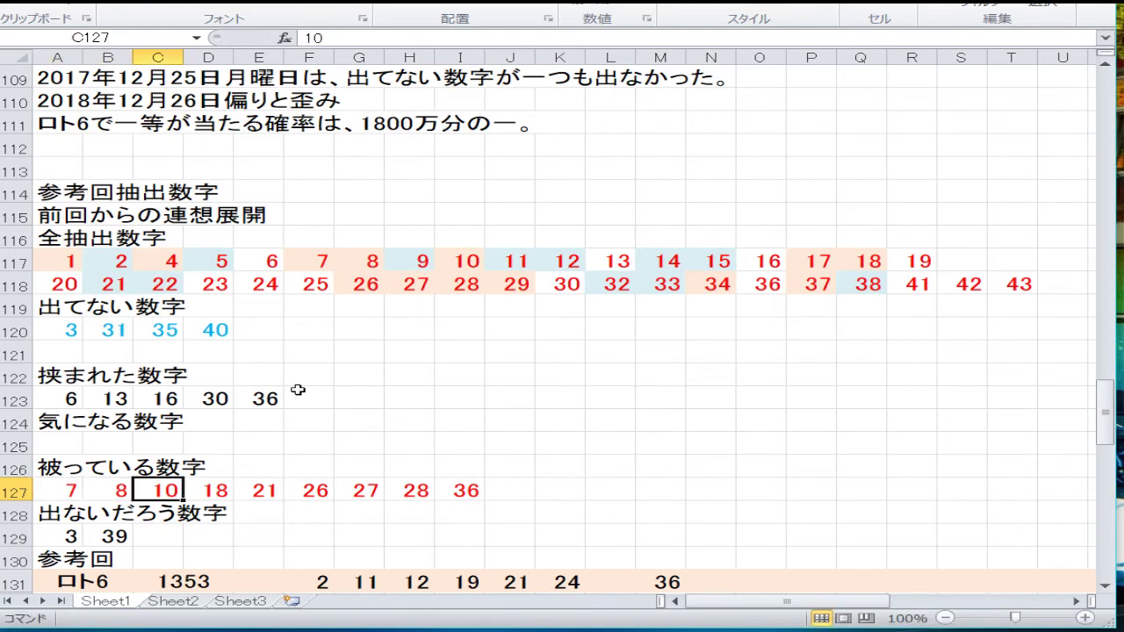
{"action": "type", "text": "10"}
{"action": "key", "text": "Tab"}
{"action": "type", "text": "18"}
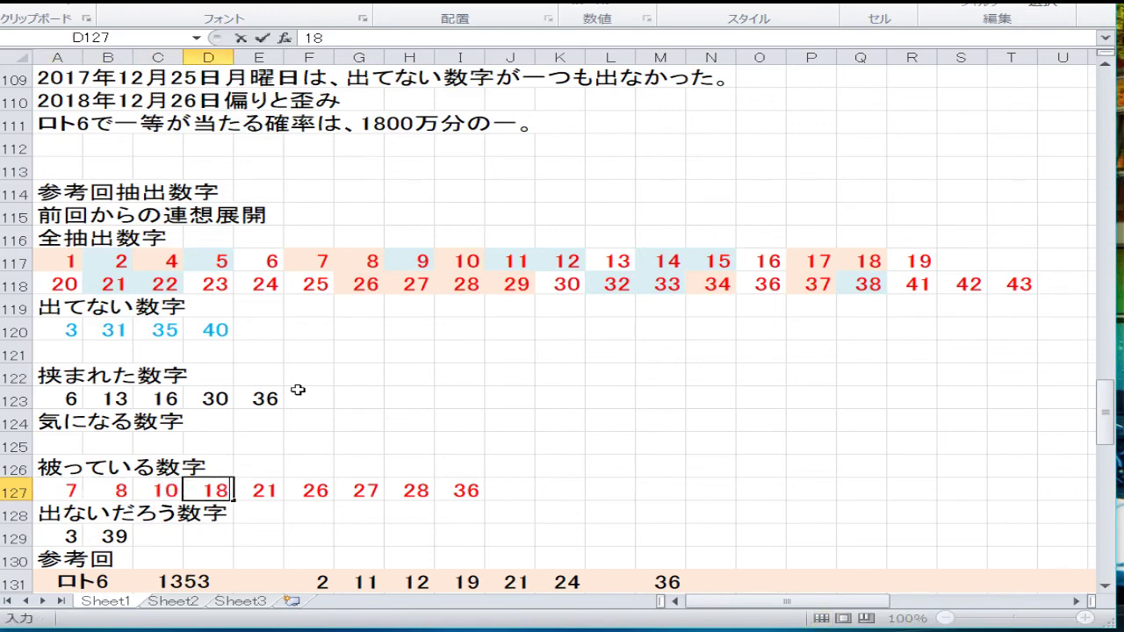
{"action": "key", "text": "Tab"}
{"action": "type", "text": "27"}
{"action": "key", "text": "Tab"}
{"action": "type", "text": "28"}
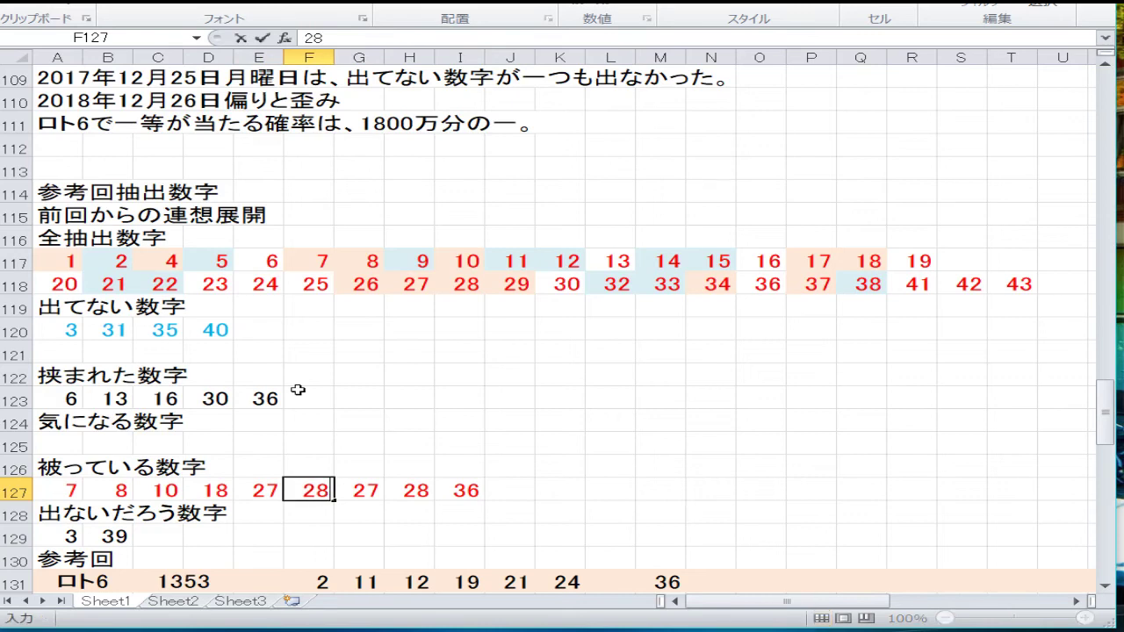
{"action": "key", "text": "Tab"}
{"action": "type", "text": "29"}
{"action": "key", "text": "Return"}
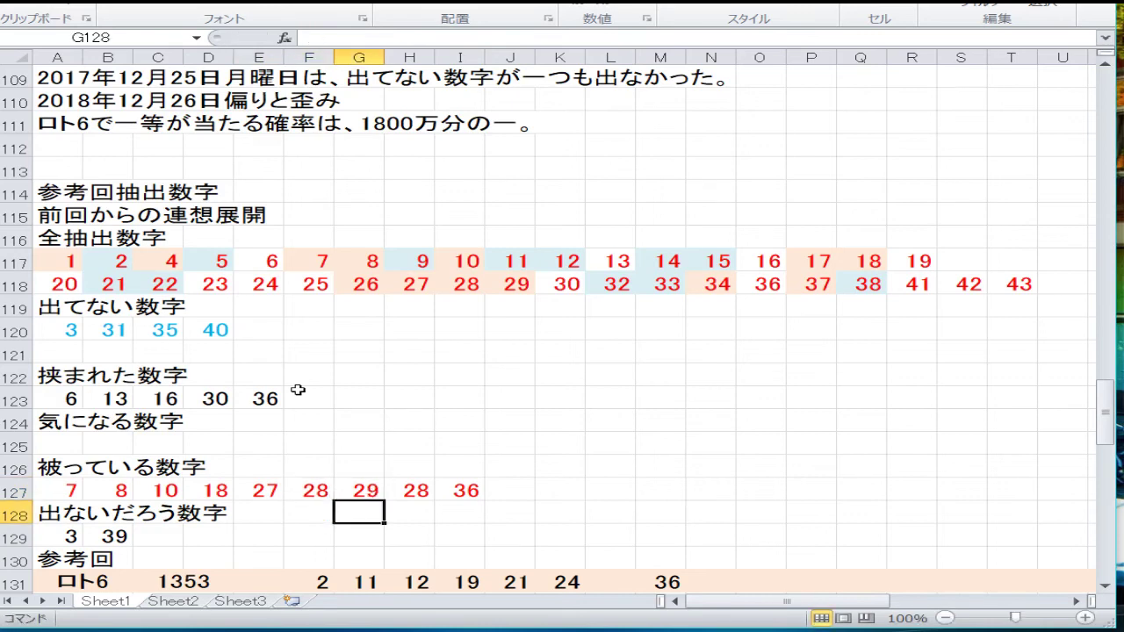
Step: Clear the leftover numbers in H127 and I127 at the end of the 被っている数字 list
{"action": "left_click_drag", "start_coordinate": [411, 489], "coordinate": [466, 488]}
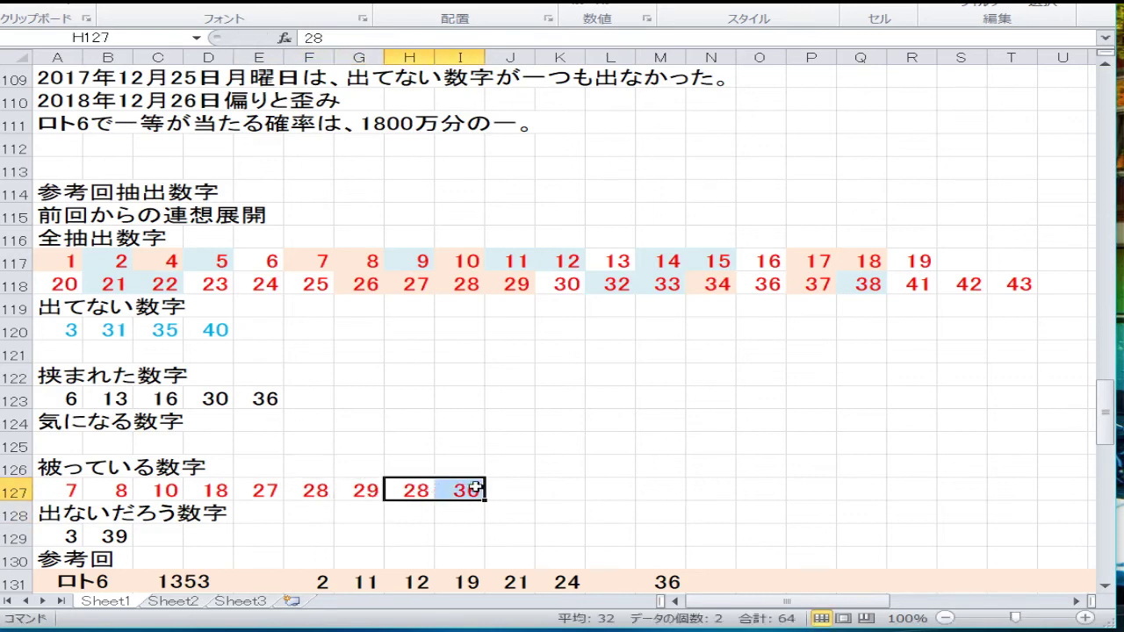
{"action": "right_click", "coordinate": [466, 488]}
{"action": "left_click", "coordinate": [307, 310]}
Step: Copy the draw rows A9 to O14, from ロト6 1354 through ミニロト 1012
{"action": "scroll", "coordinate": [347, 286], "scroll_direction": "up", "scroll_amount": 20}
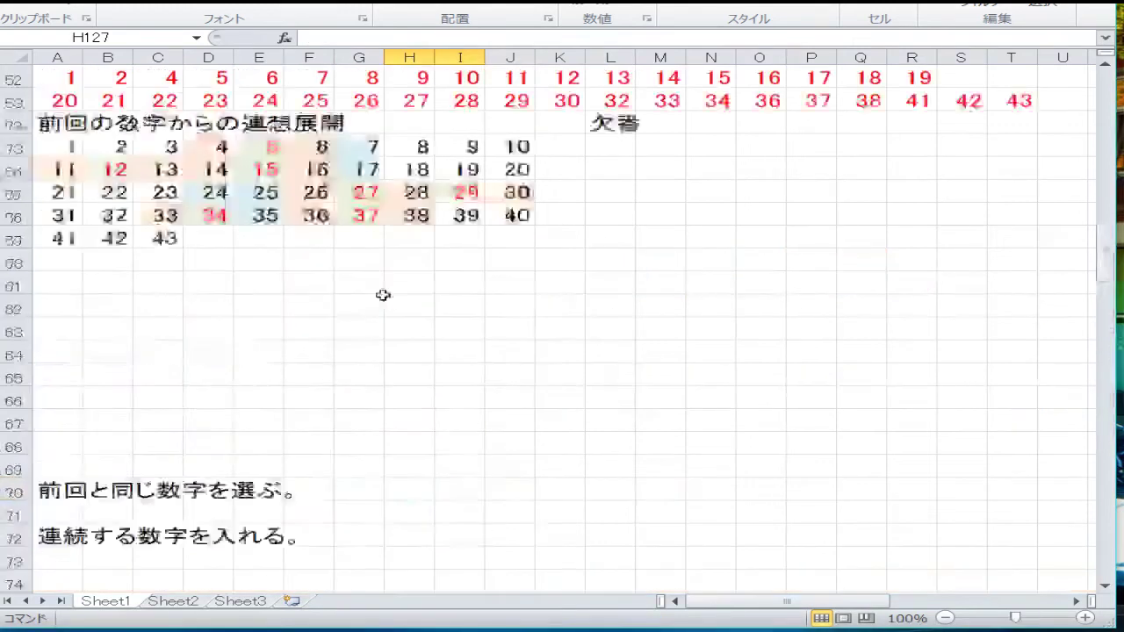
{"action": "scroll", "coordinate": [339, 290], "scroll_direction": "up", "scroll_amount": 4}
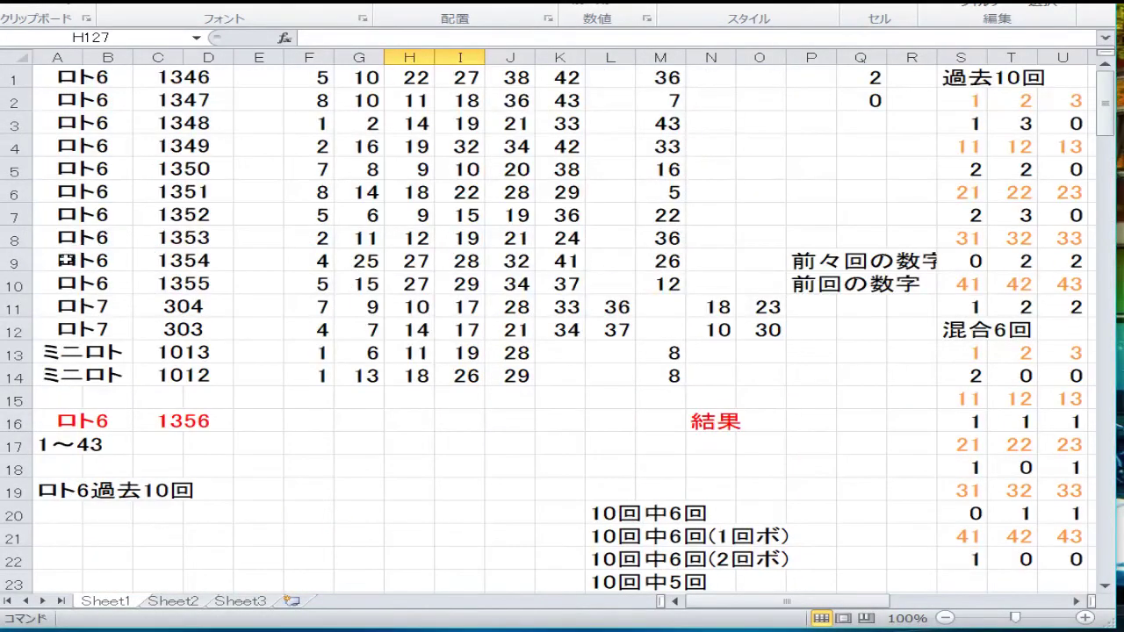
{"action": "left_click_drag", "start_coordinate": [70, 260], "coordinate": [750, 369]}
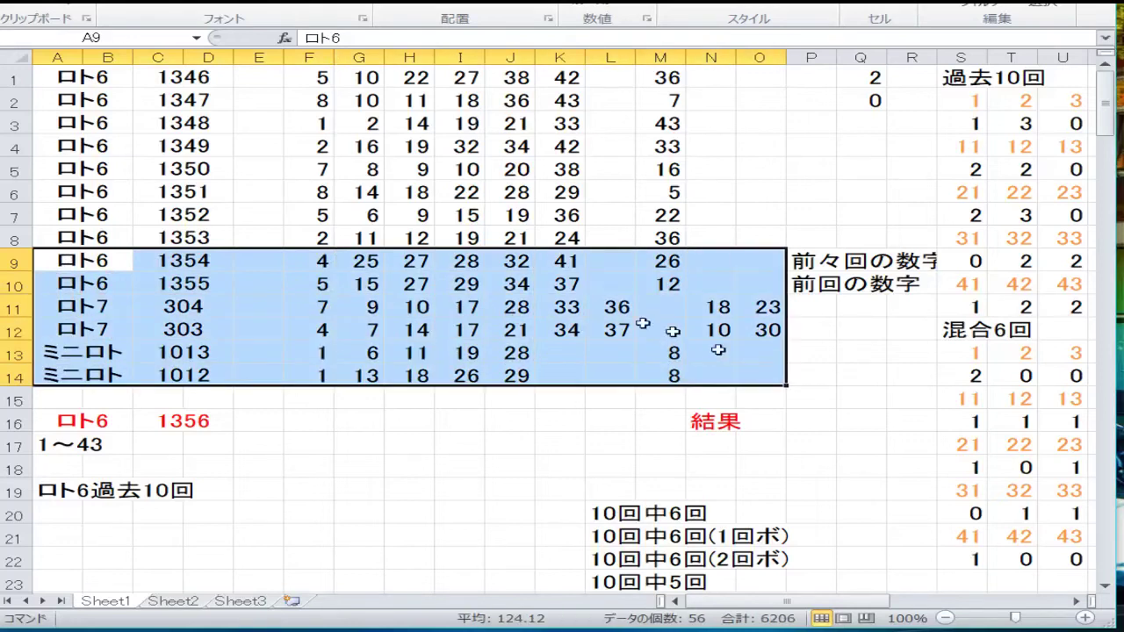
{"action": "right_click", "coordinate": [347, 320]}
{"action": "left_click", "coordinate": [396, 16]}
Step: Paste the copied draw rows over rows 131 to 136 under 参考回, replacing the existing contents
{"action": "scroll", "coordinate": [335, 262], "scroll_direction": "down", "scroll_amount": 20}
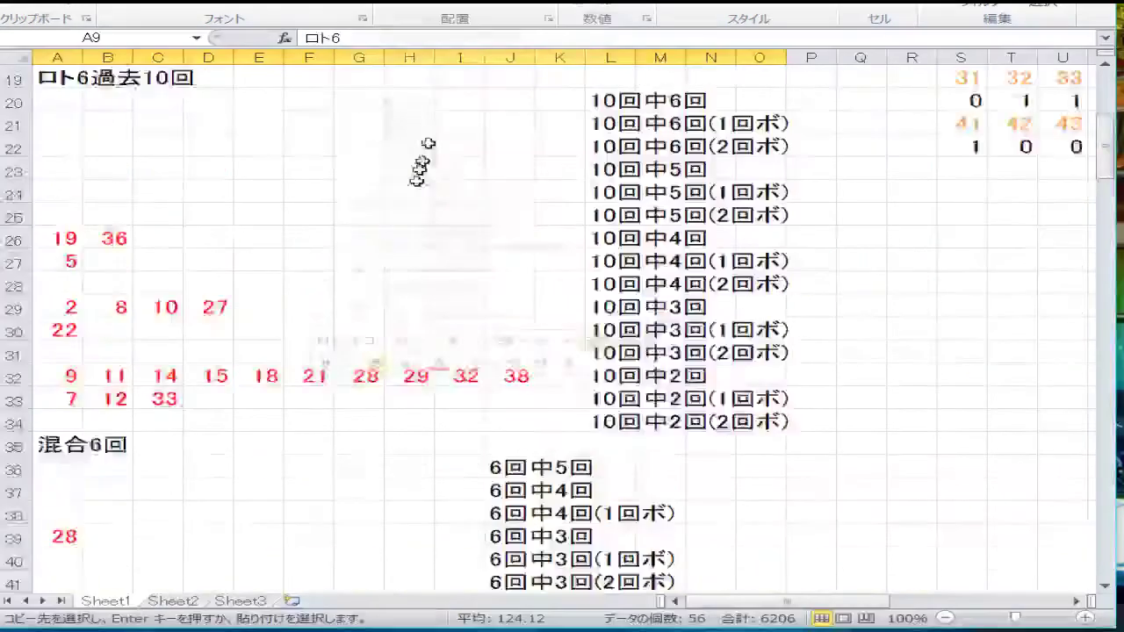
{"action": "scroll", "coordinate": [334, 261], "scroll_direction": "down", "scroll_amount": 12}
{"action": "scroll", "coordinate": [326, 252], "scroll_direction": "up", "scroll_amount": 3}
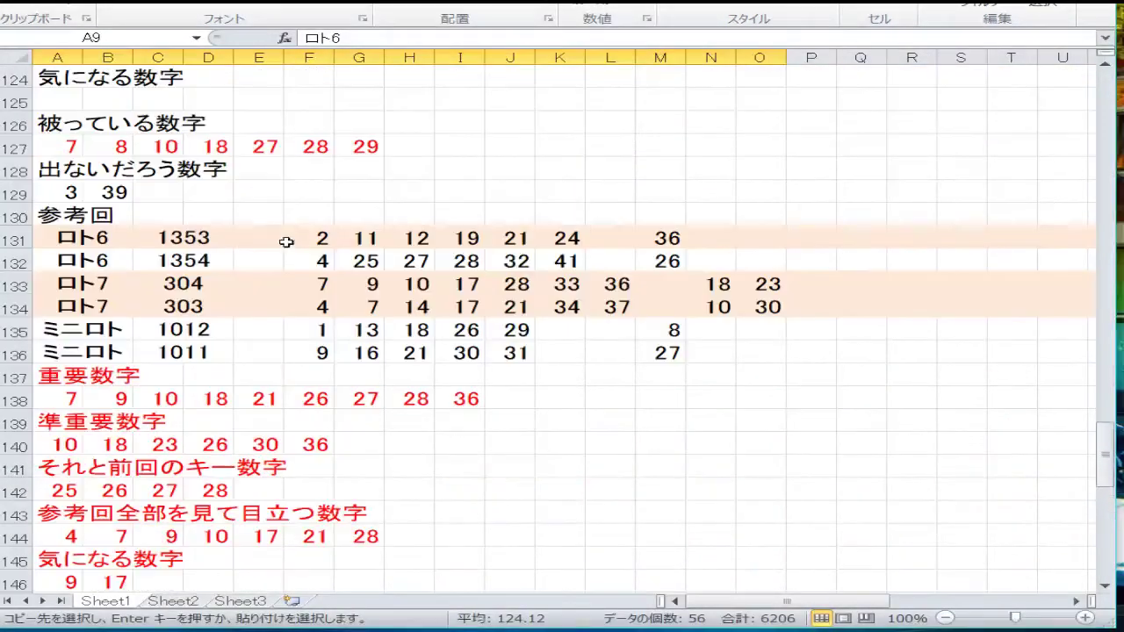
{"action": "left_click", "coordinate": [35, 247]}
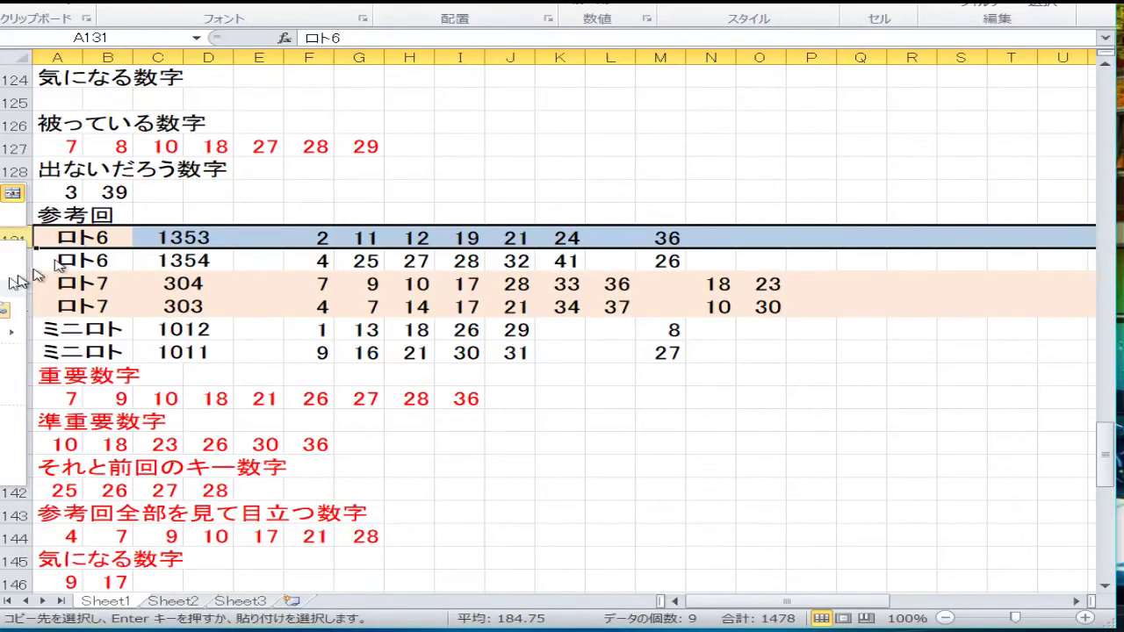
{"action": "key", "text": "ctrl+v"}
{"action": "key", "text": "Return"}
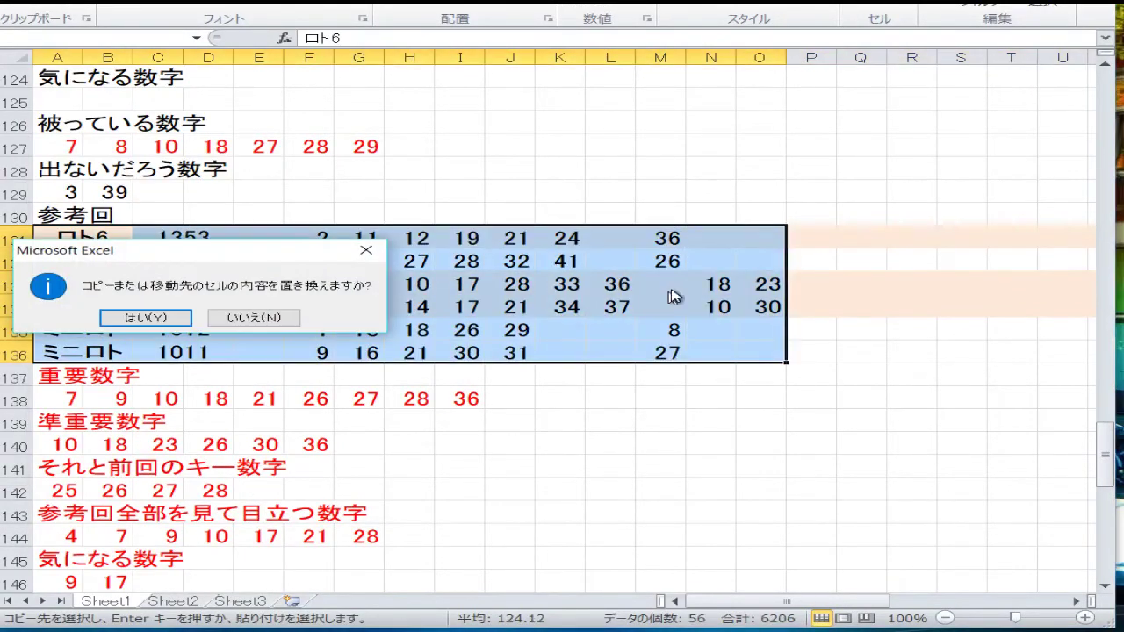
{"action": "left_click", "coordinate": [173, 313]}
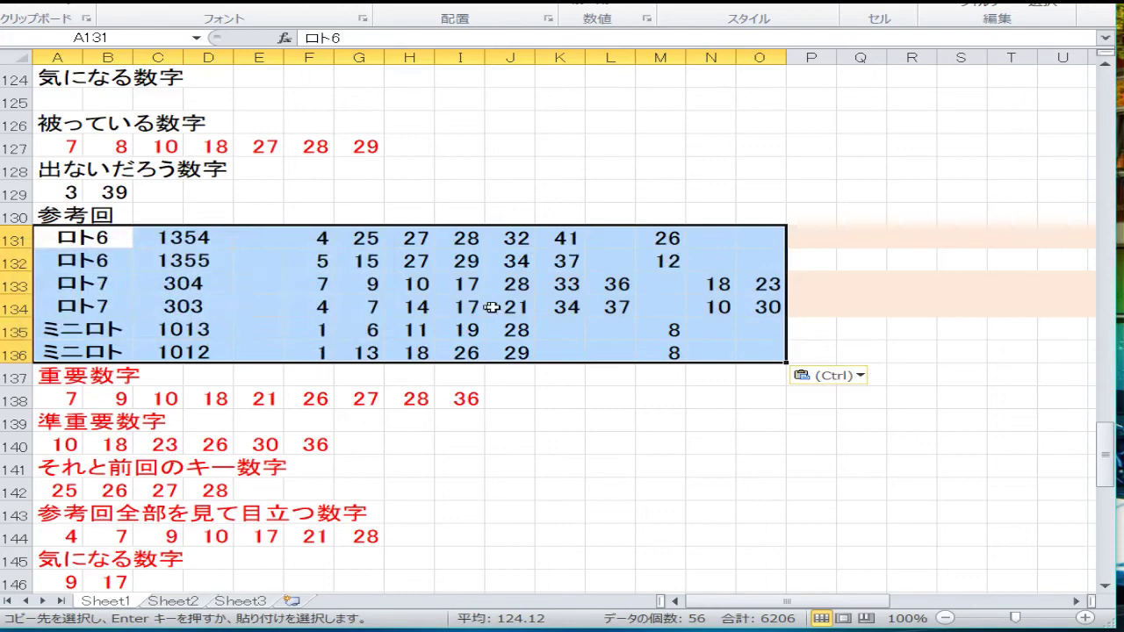
Step: Fill the entire 参考回 rows 131 to 134 with light orange
{"action": "left_click", "coordinate": [510, 307]}
{"action": "left_click_drag", "start_coordinate": [16, 240], "coordinate": [16, 306]}
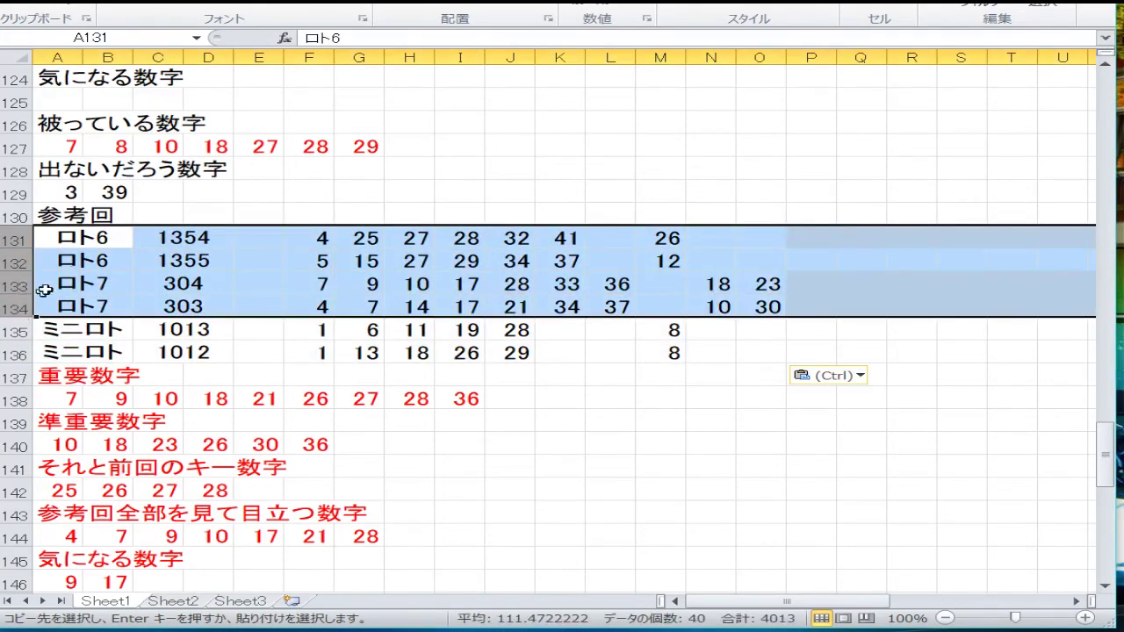
{"action": "left_click", "coordinate": [270, 5]}
{"action": "left_click", "coordinate": [274, 347]}
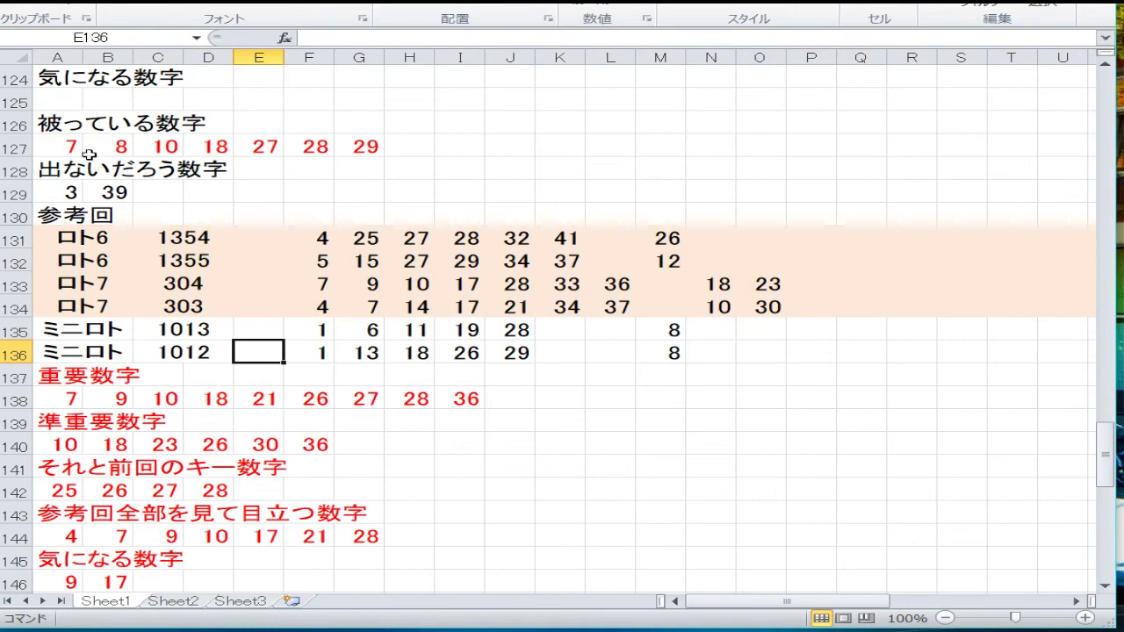
Step: Copy the 被っている数字 numbers in A127 to G127 over the 重要数字 list, starting at A138
{"action": "left_click_drag", "start_coordinate": [70, 147], "coordinate": [343, 138]}
{"action": "right_click", "coordinate": [324, 145]}
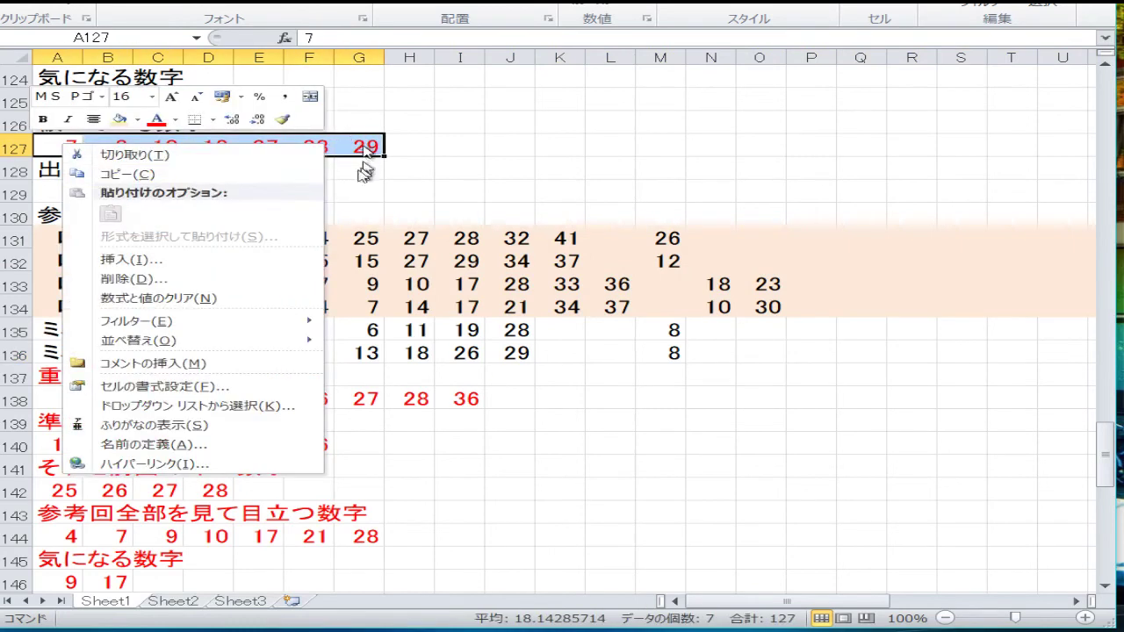
{"action": "left_click", "coordinate": [272, 175]}
{"action": "right_click", "coordinate": [76, 397]}
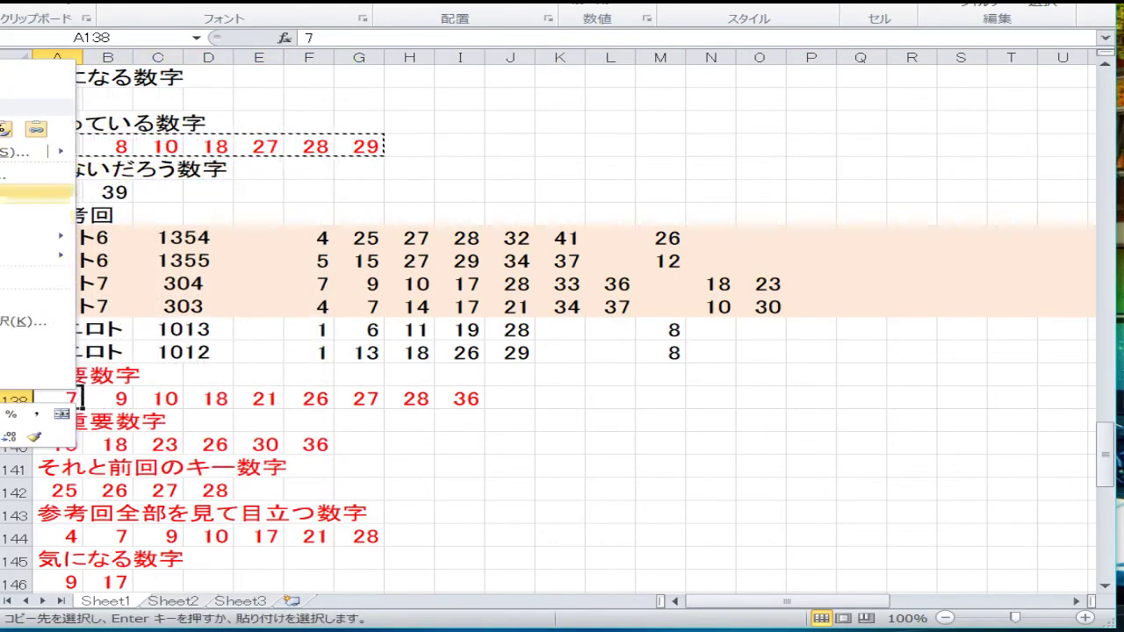
{"action": "left_click", "coordinate": [35, 128]}
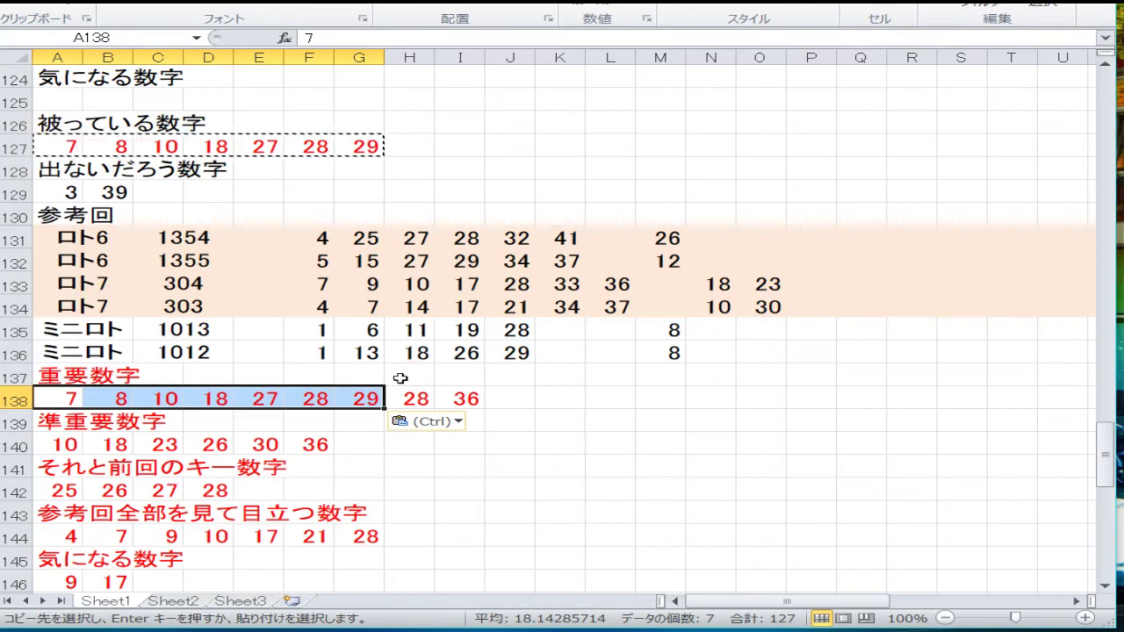
Step: Clear the leftover numbers in H138 and I138 at the end of the 重要数字 list
{"action": "left_click_drag", "start_coordinate": [390, 403], "coordinate": [490, 403]}
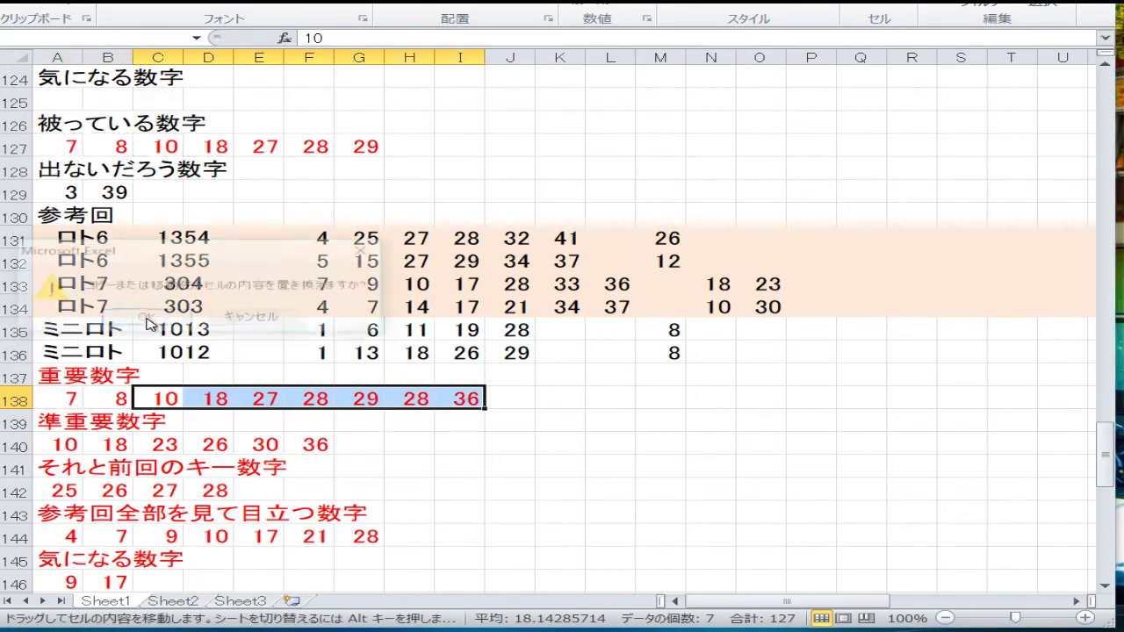
{"action": "left_click", "coordinate": [242, 316]}
{"action": "left_click_drag", "start_coordinate": [419, 403], "coordinate": [501, 396]}
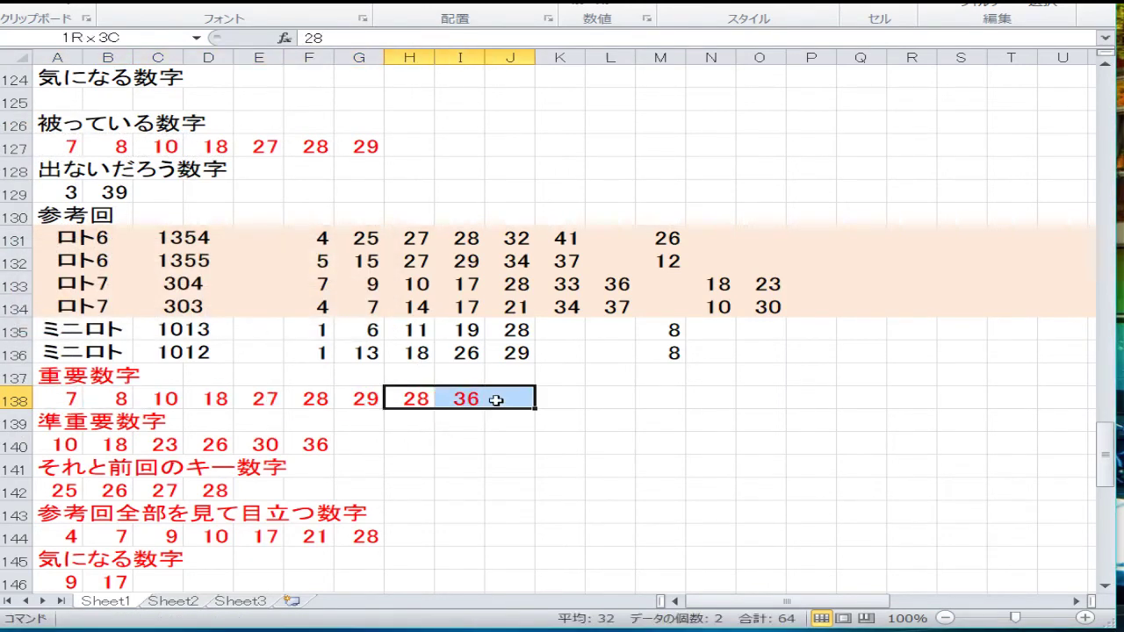
{"action": "right_click", "coordinate": [498, 393]}
{"action": "left_click", "coordinate": [430, 225]}
Step: Update the 準重要数字 list by entering 12, 18, 23, 26 and 30 in cells B140 to F140
{"action": "left_click", "coordinate": [215, 423]}
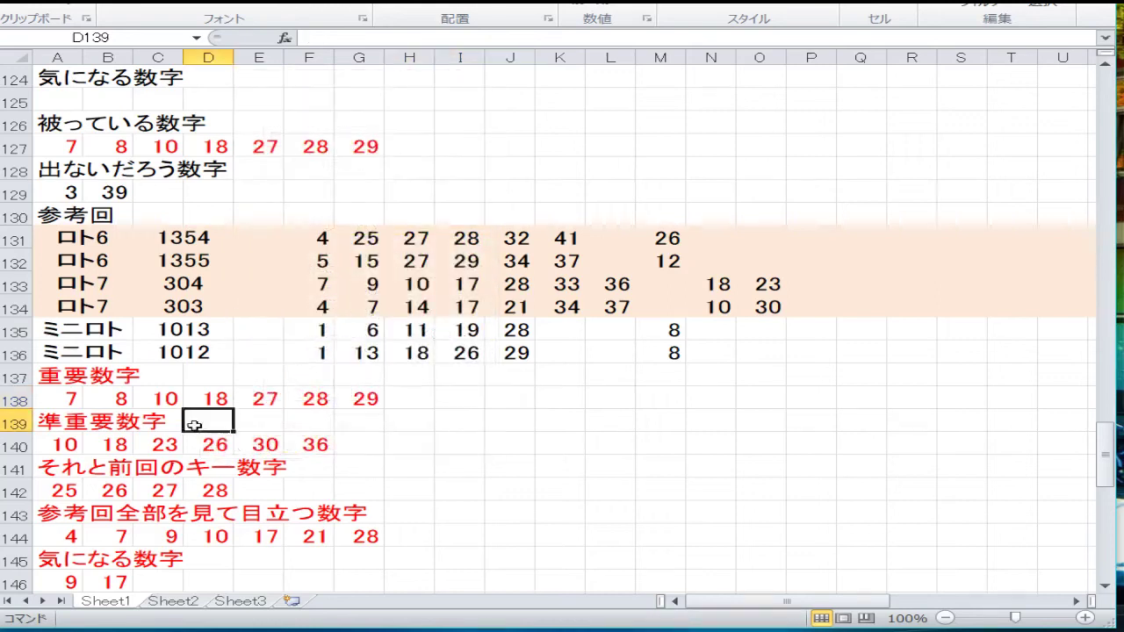
{"action": "scroll", "coordinate": [176, 401], "scroll_direction": "down", "scroll_amount": 2}
{"action": "key", "text": "Zenkaku_Hankaku"}
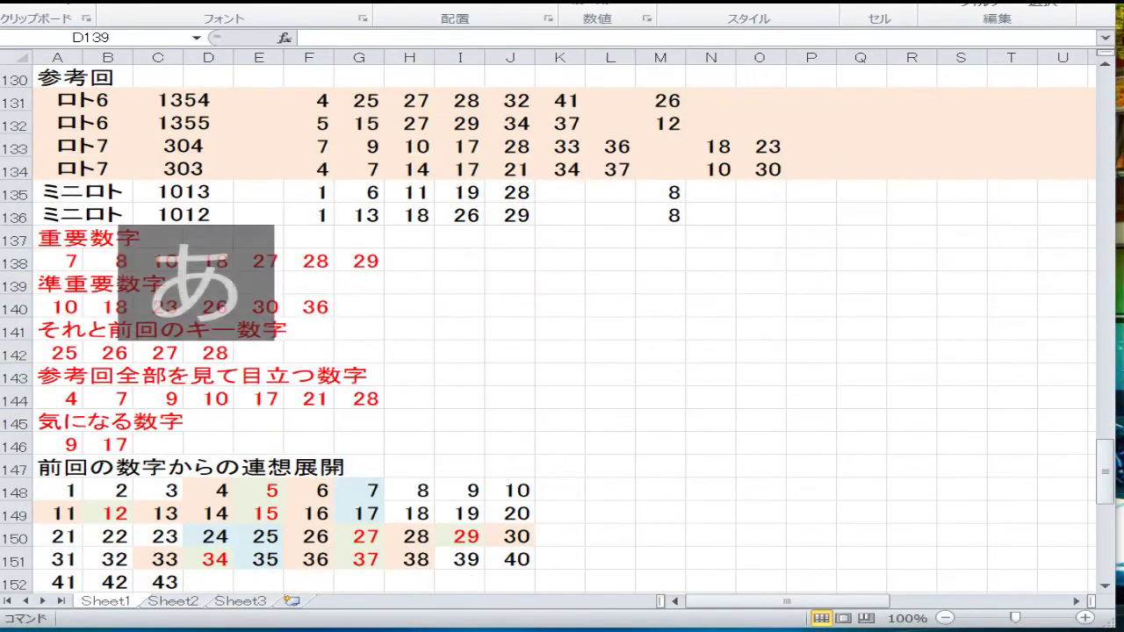
{"action": "key", "text": "Zenkaku_Hankaku"}
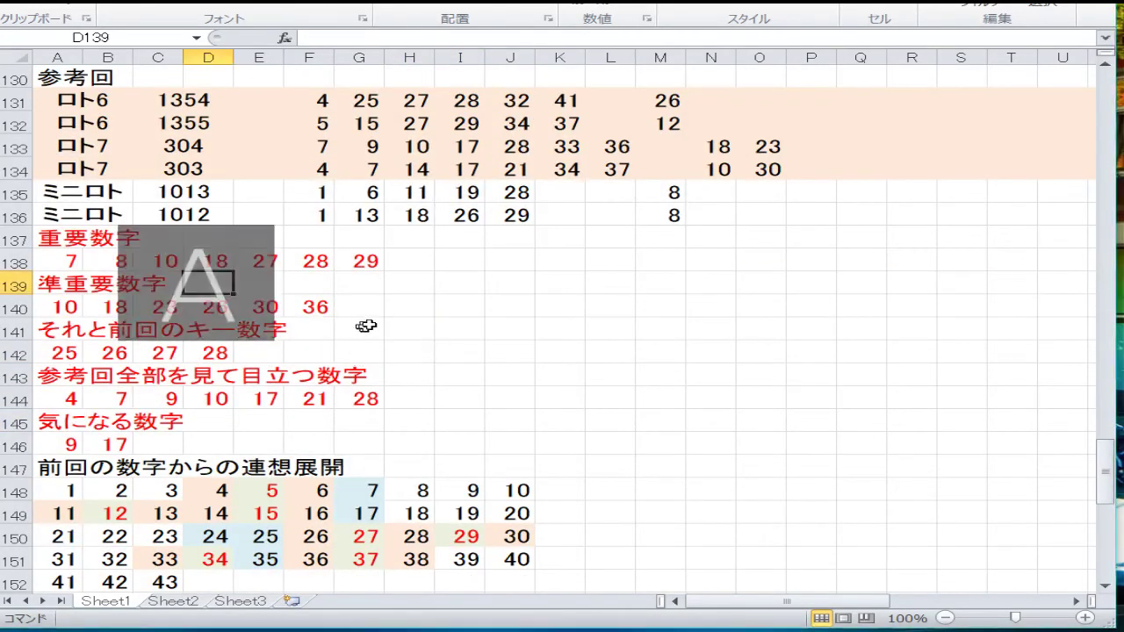
{"action": "key", "text": "Down"}
{"action": "key", "text": "Down"}
{"action": "key", "text": "Up"}
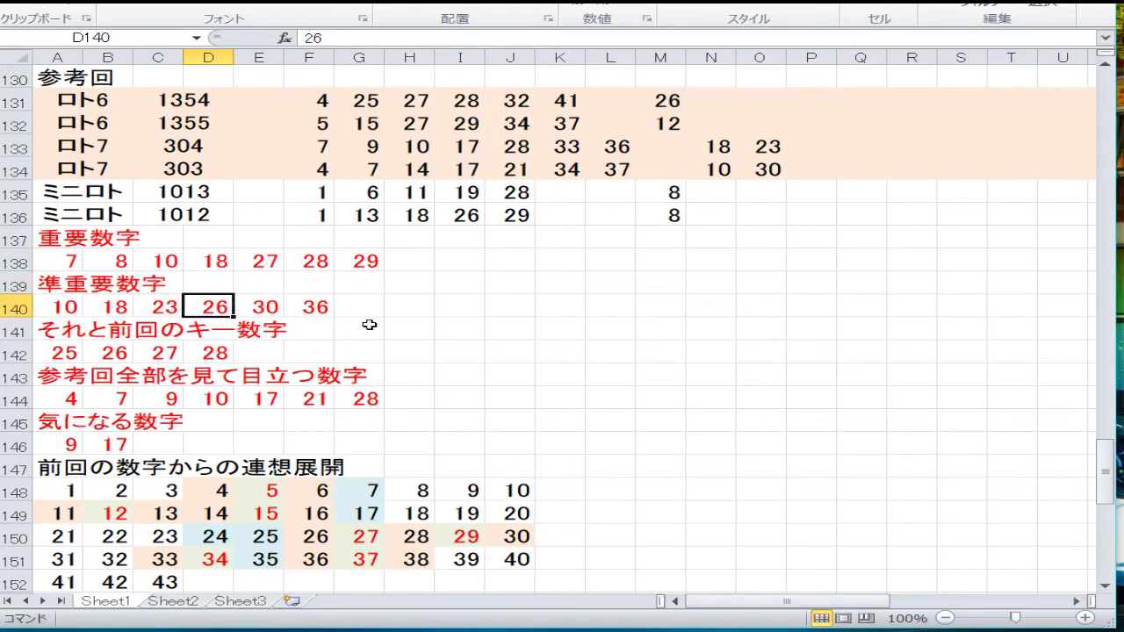
{"action": "key", "text": "Left"}
{"action": "key", "text": "Left"}
{"action": "key", "text": "Left"}
{"action": "key", "text": "Tab"}
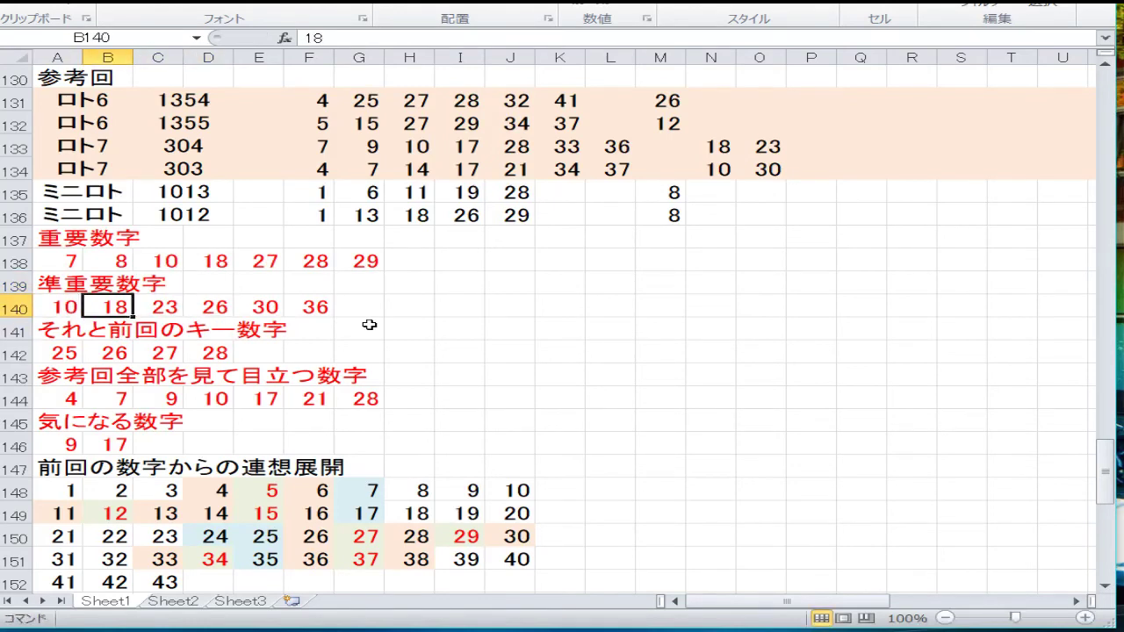
{"action": "type", "text": "12"}
{"action": "key", "text": "Tab"}
{"action": "type", "text": "18"}
{"action": "key", "text": "Tab"}
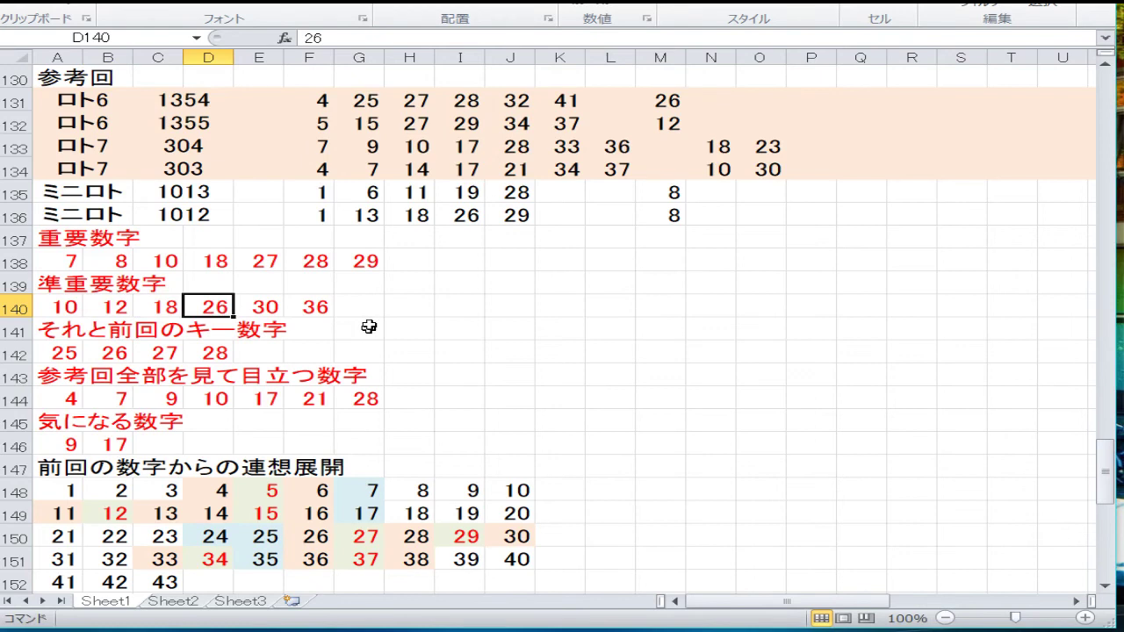
{"action": "type", "text": "2"}
{"action": "key", "text": "Tab"}
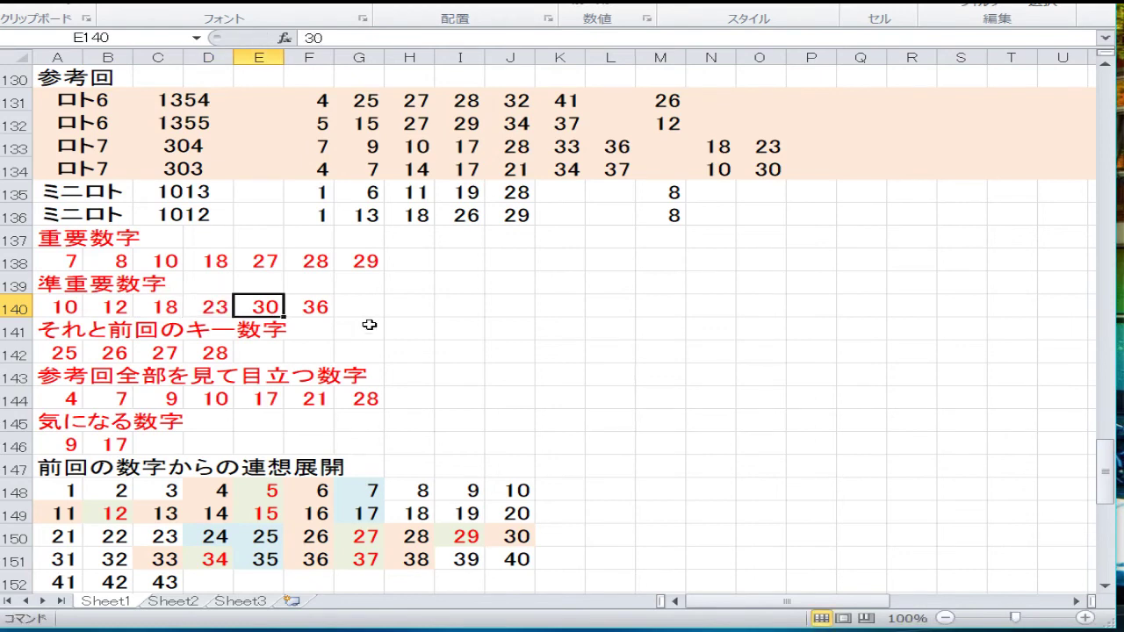
{"action": "type", "text": "26"}
{"action": "key", "text": "Tab"}
{"action": "type", "text": "30"}
{"action": "key", "text": "Down"}
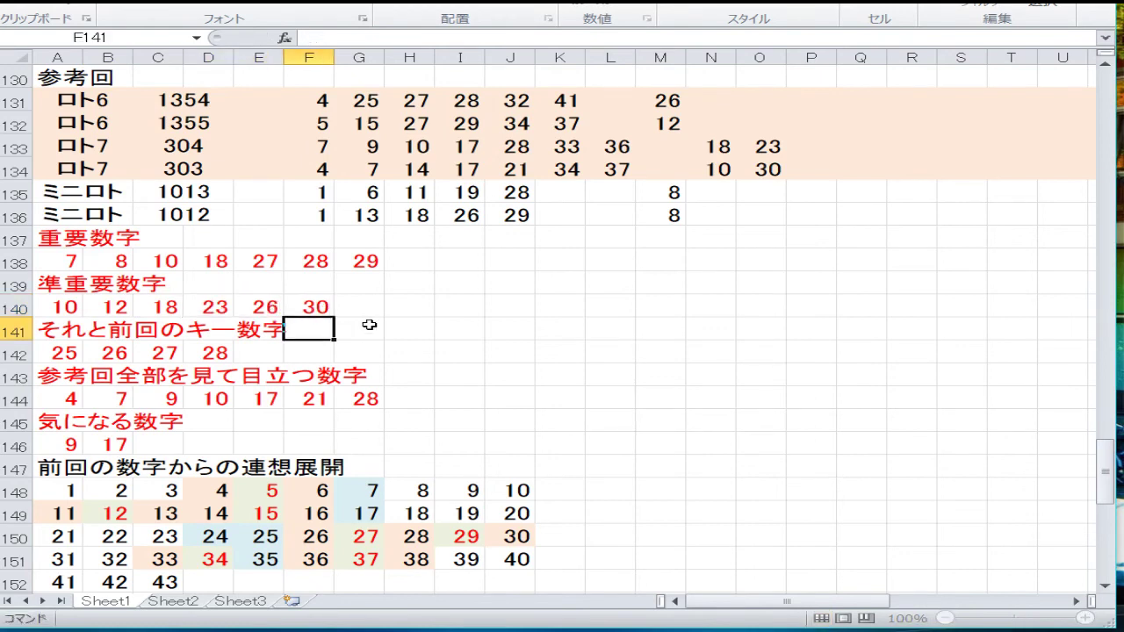
Step: Clear the old numbers in A142 to D142 under それと前回のキー数字
{"action": "key", "text": "Left"}
{"action": "key", "text": "Left"}
{"action": "key", "text": "Left"}
{"action": "key", "text": "Left"}
{"action": "key", "text": "Left"}
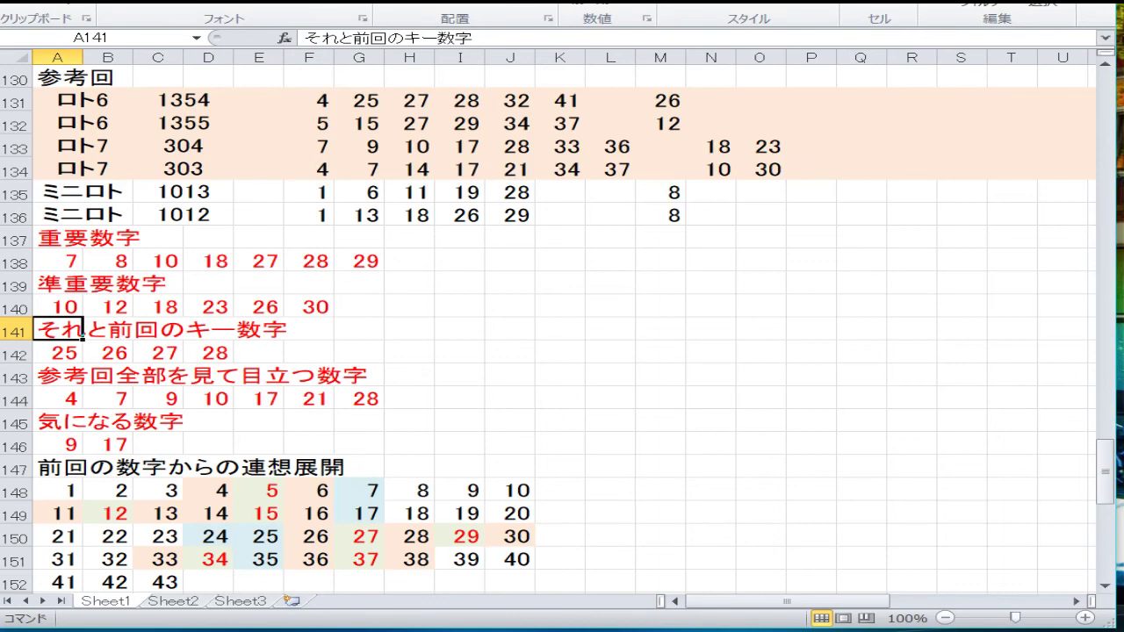
{"action": "left_click_drag", "start_coordinate": [54, 346], "coordinate": [215, 352]}
{"action": "right_click", "coordinate": [215, 351]}
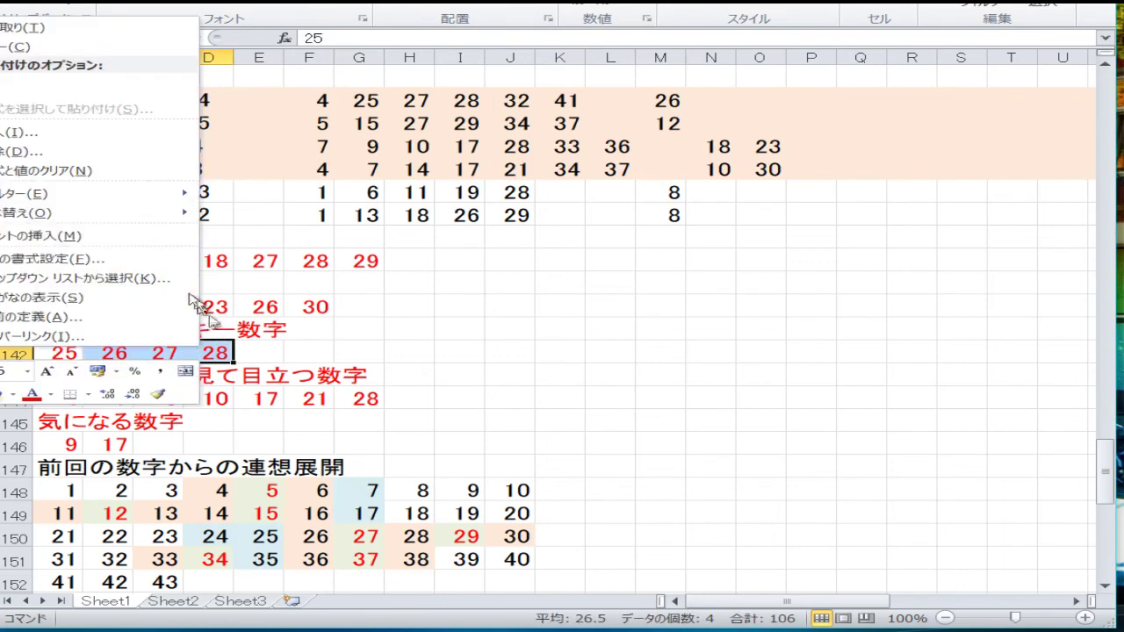
{"action": "left_click", "coordinate": [120, 170]}
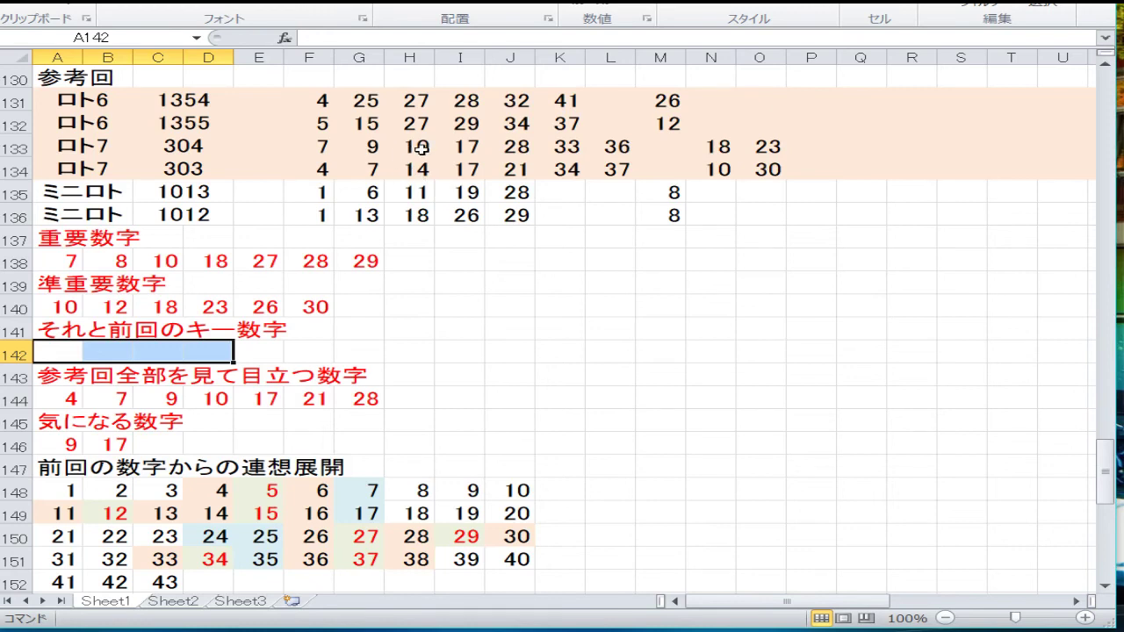
Step: Enter 5 and 15 in A142 and B142 as the それと前回のキー数字 numbers
{"action": "key", "text": "Left"}
{"action": "type", "text": "5"}
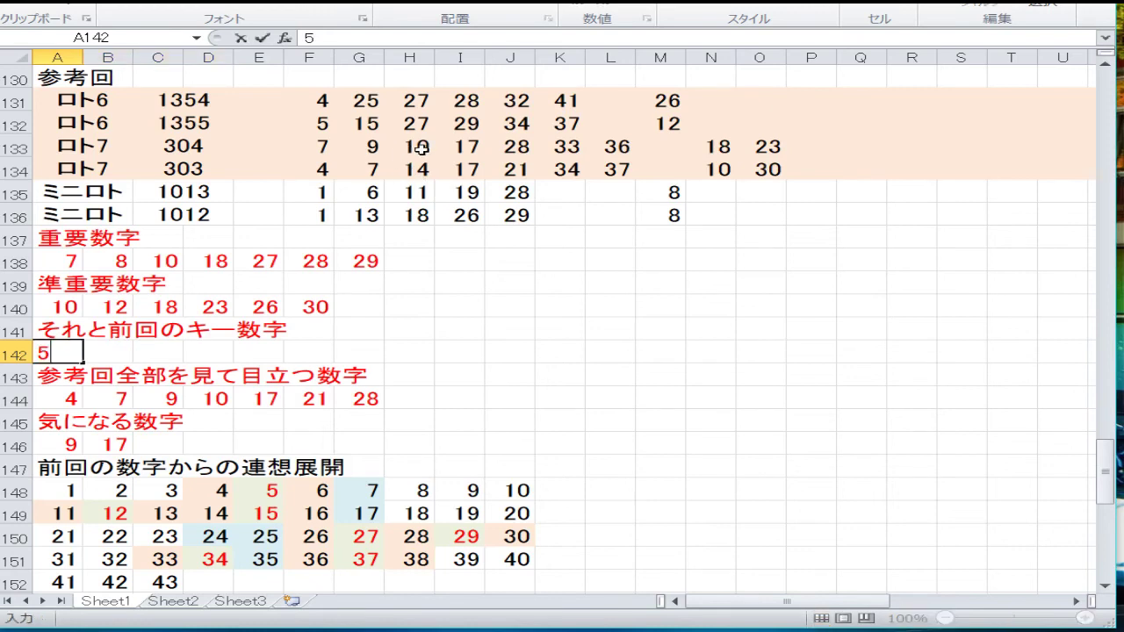
{"action": "key", "text": "Right"}
{"action": "type", "text": "15"}
{"action": "key", "text": "Down"}
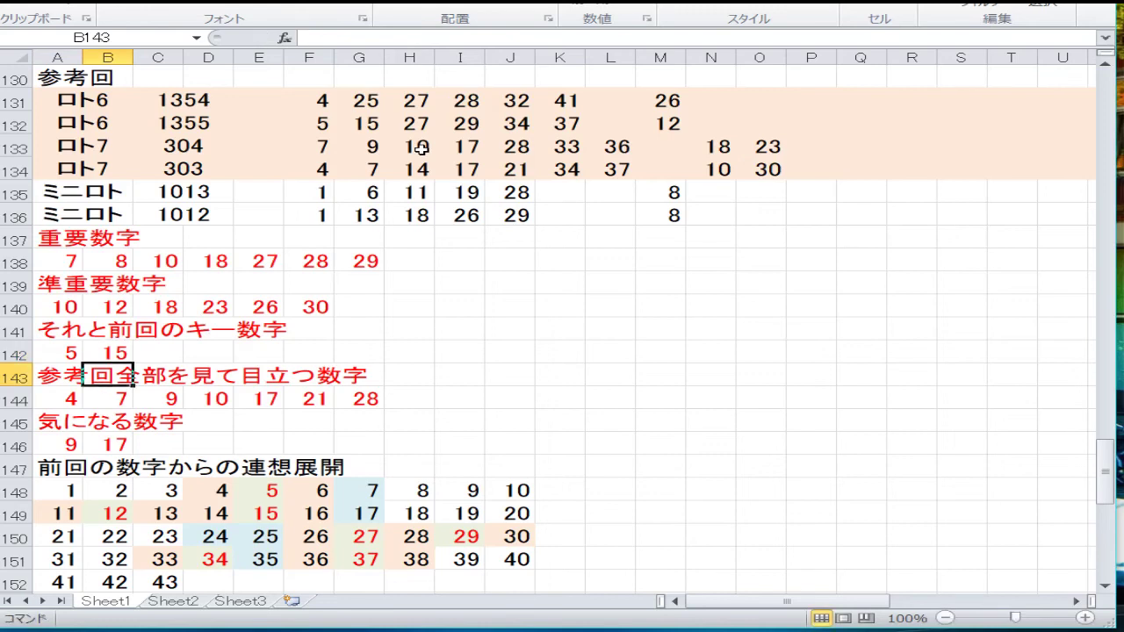
Step: Clear the old numbers in A144 to G144 under 参考回全部を見て目立つ数字
{"action": "key", "text": "Down"}
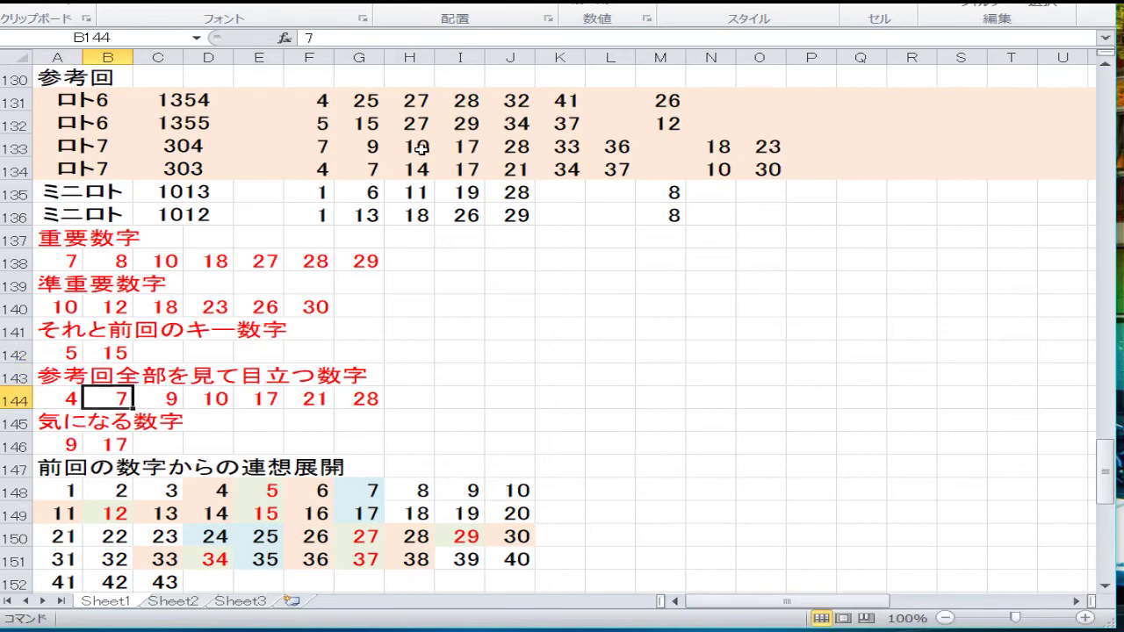
{"action": "left_click_drag", "start_coordinate": [68, 400], "coordinate": [388, 406]}
{"action": "right_click", "coordinate": [369, 399]}
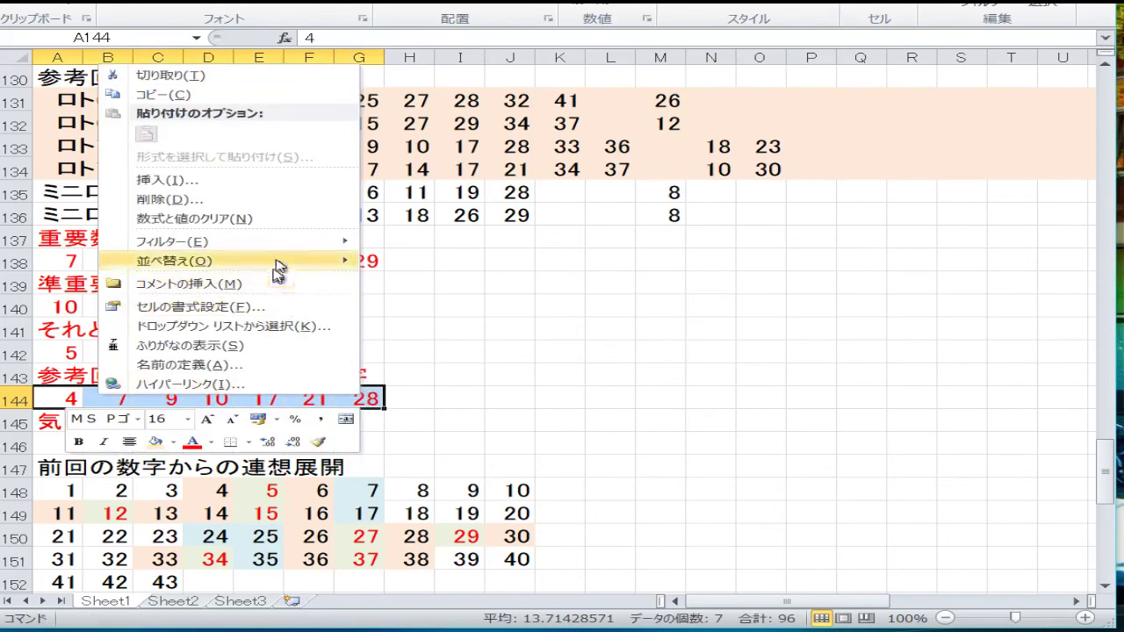
{"action": "mouse_move", "coordinate": [278, 235]}
{"action": "left_click", "coordinate": [193, 218]}
Step: Enter 1, 4, 10, 17, 27, 34 and 37 in A144 to G144 under 参考回全部を見て目立つ数字
{"action": "left_click", "coordinate": [74, 399]}
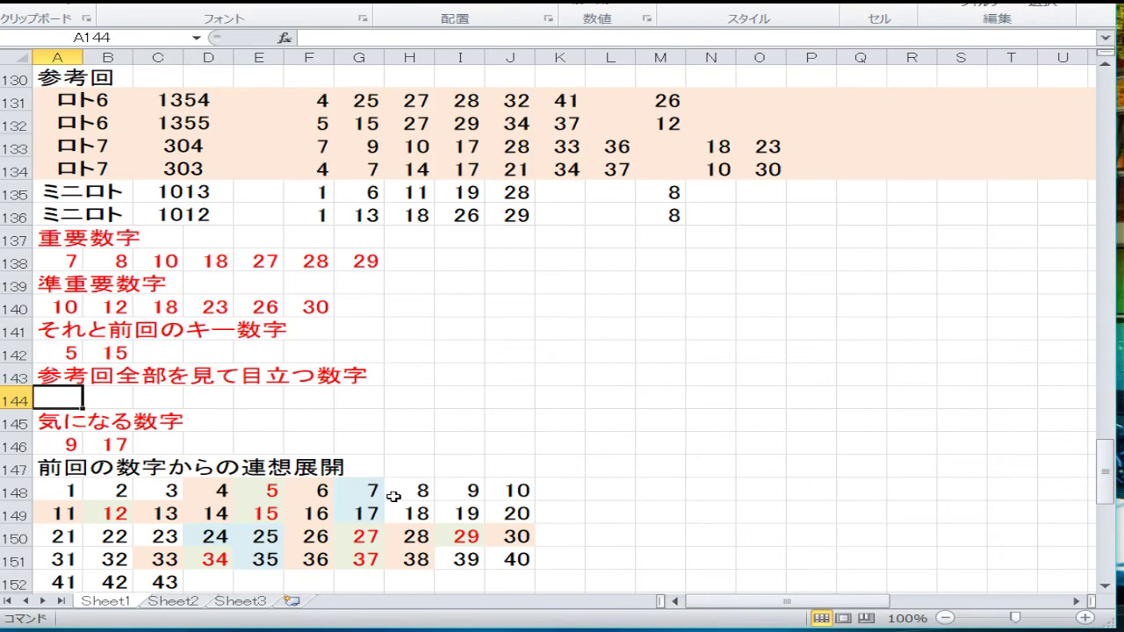
{"action": "type", "text": "1"}
{"action": "key", "text": "Tab"}
{"action": "type", "text": "4"}
{"action": "key", "text": "Tab"}
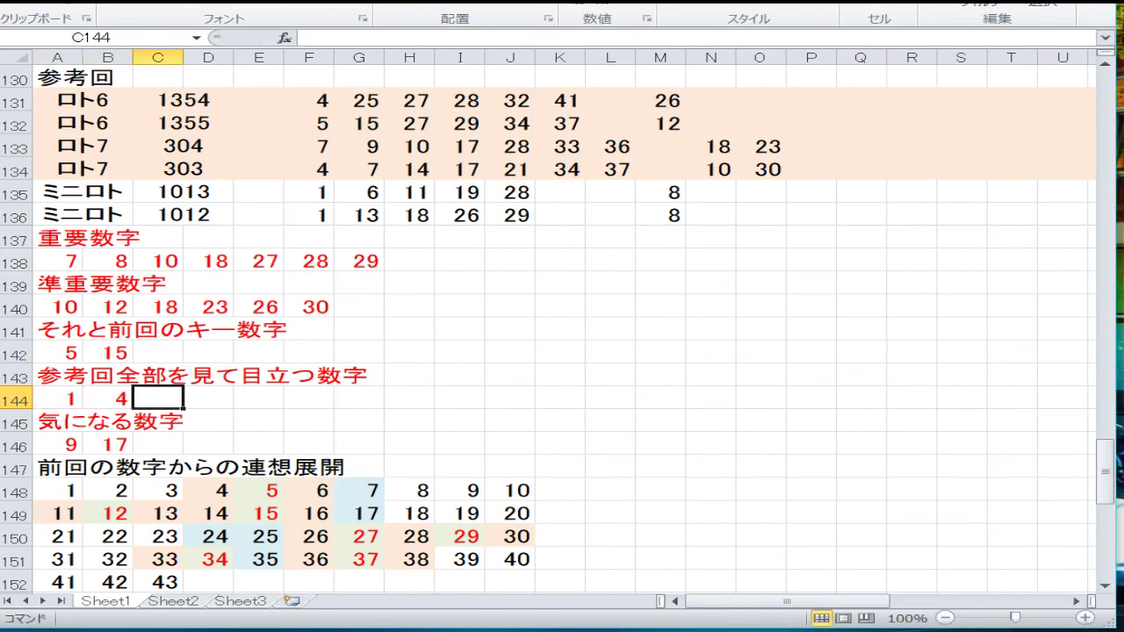
{"action": "type", "text": "10"}
{"action": "key", "text": "Tab"}
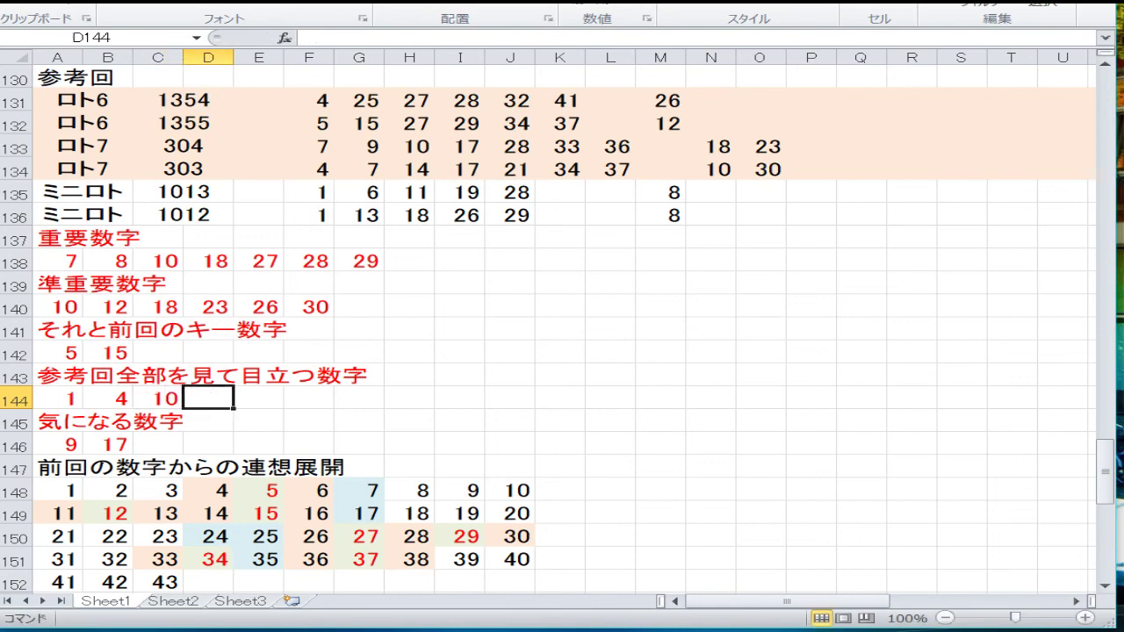
{"action": "type", "text": "17"}
{"action": "key", "text": "Tab"}
{"action": "type", "text": "27"}
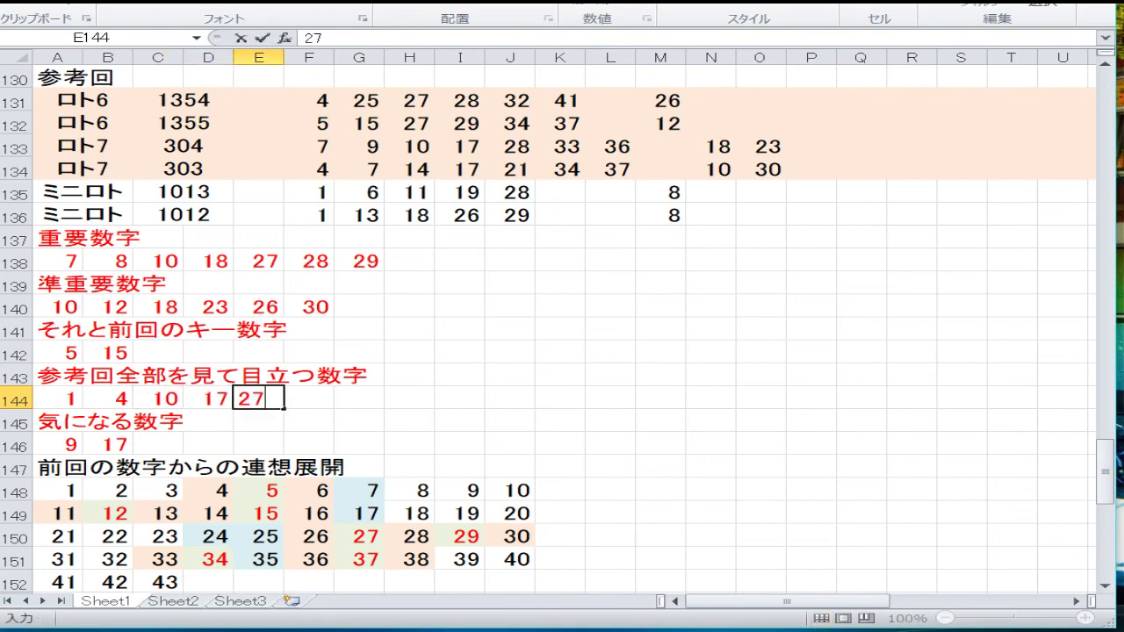
{"action": "key", "text": "Tab"}
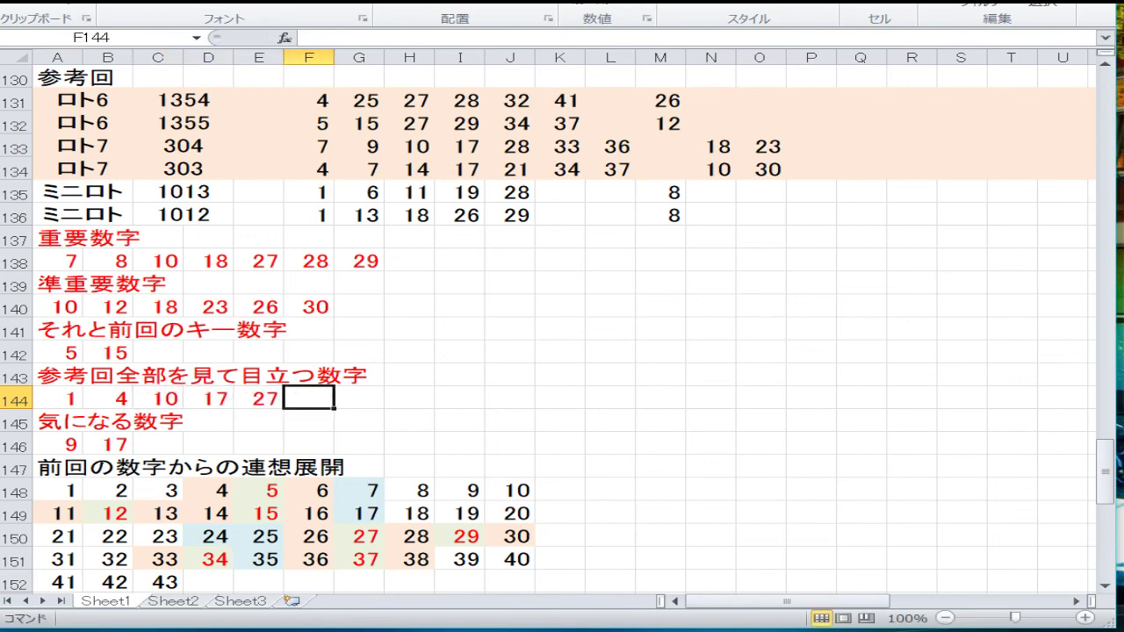
{"action": "type", "text": "34"}
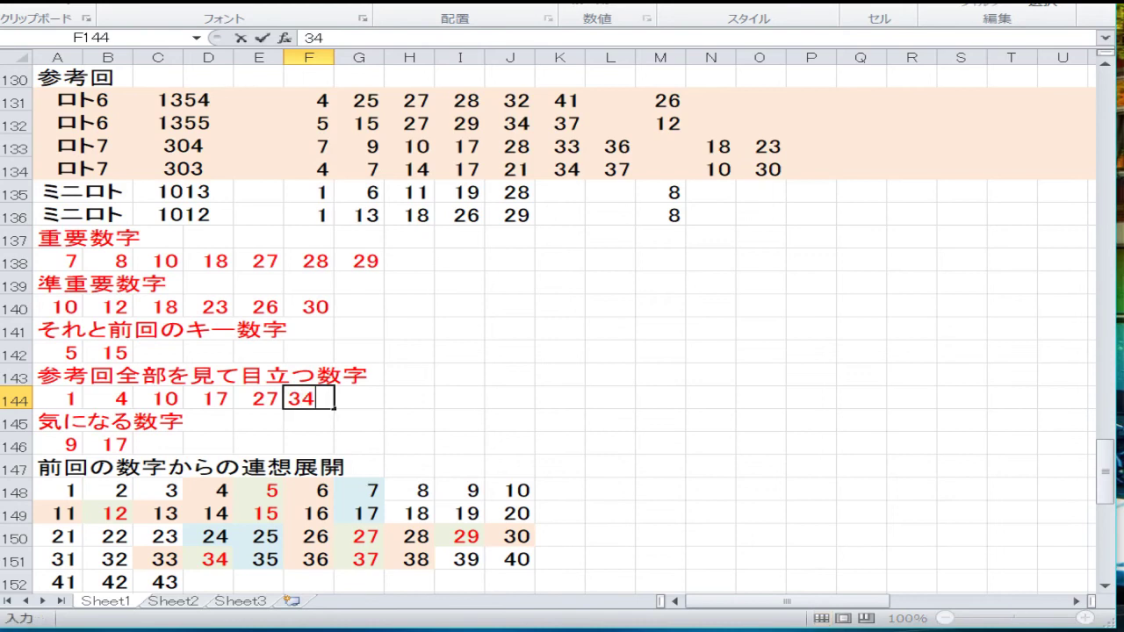
{"action": "key", "text": "Tab"}
{"action": "type", "text": "37"}
{"action": "key", "text": "Down"}
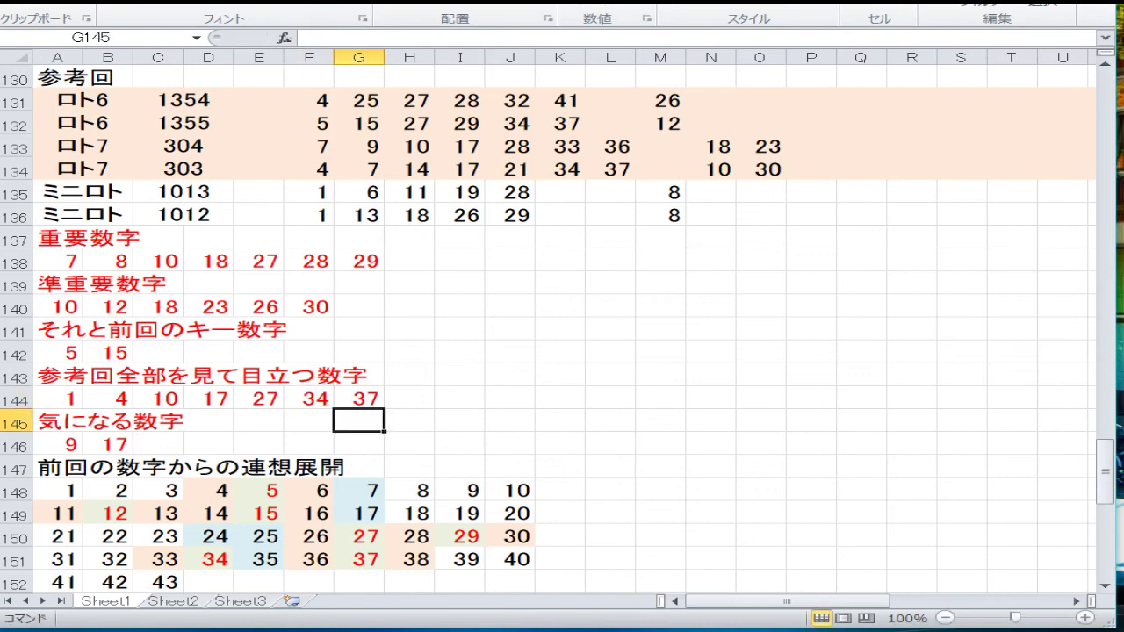
Step: Replace the 気になる数字 list in row 146 with 1, 4 and 10 in cells A146 to C146
{"action": "key", "text": "Left"}
{"action": "key", "text": "Left"}
{"action": "key", "text": "Left"}
{"action": "key", "text": "Left"}
{"action": "key", "text": "Left"}
{"action": "key", "text": "Down"}
{"action": "key", "text": "Left"}
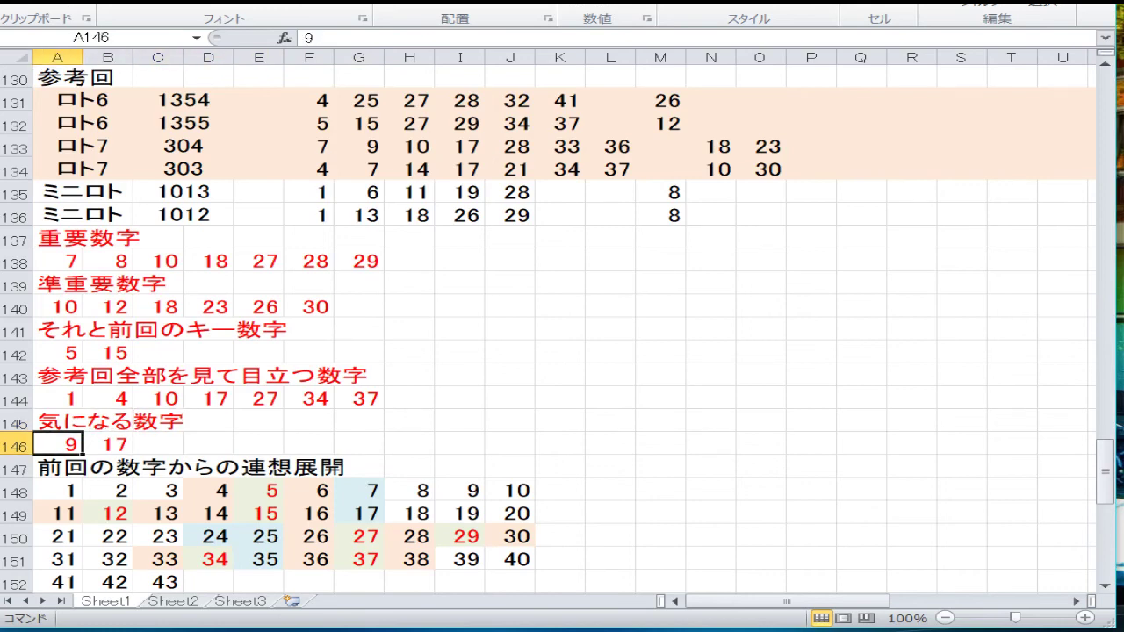
{"action": "type", "text": "1"}
{"action": "key", "text": "Tab"}
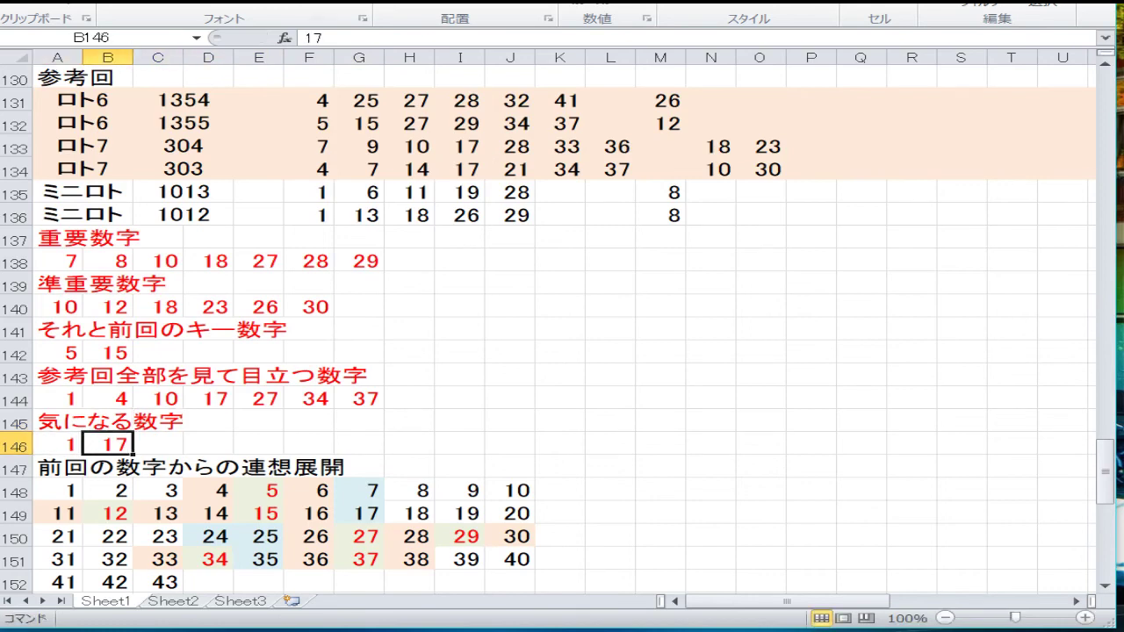
{"action": "type", "text": "4"}
{"action": "key", "text": "Tab"}
{"action": "type", "text": "10"}
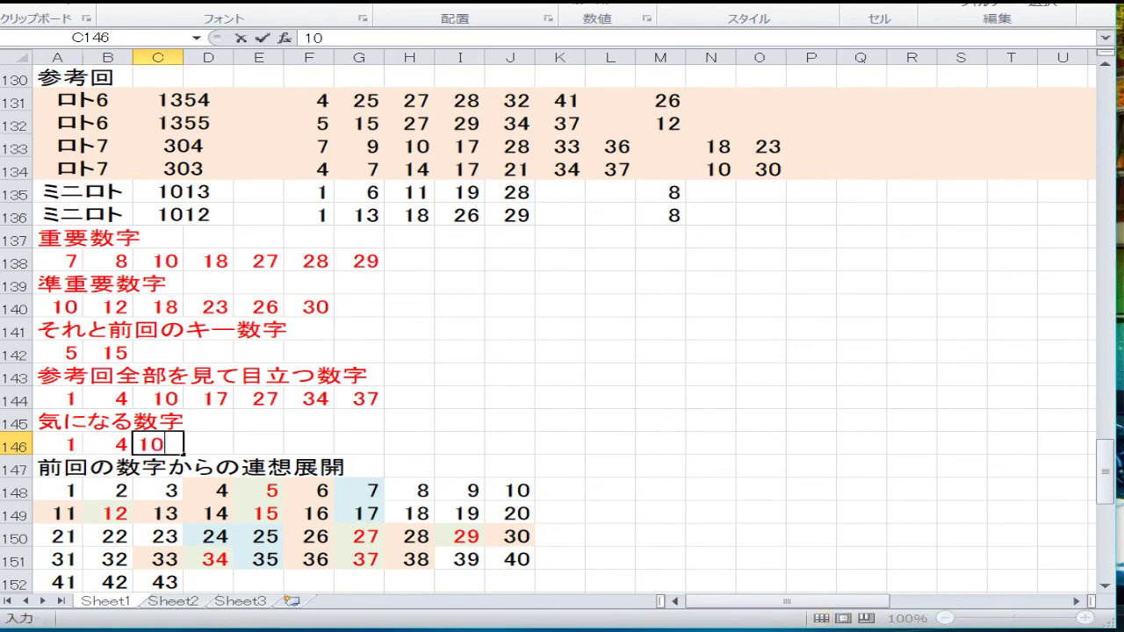
{"action": "key", "text": "Down"}
Step: Copy the entire rows 55 to 59 containing the number grid under 前回の数字からの連想展開
{"action": "key", "text": "Down"}
{"action": "key", "text": "Down"}
{"action": "key", "text": "Down"}
{"action": "key", "text": "Down"}
{"action": "key", "text": "Down"}
{"action": "key", "text": "Down"}
{"action": "key", "text": "Down"}
{"action": "key", "text": "Down"}
{"action": "key", "text": "Down"}
{"action": "key", "text": "Down"}
{"action": "key", "text": "Down"}
{"action": "key", "text": "Down"}
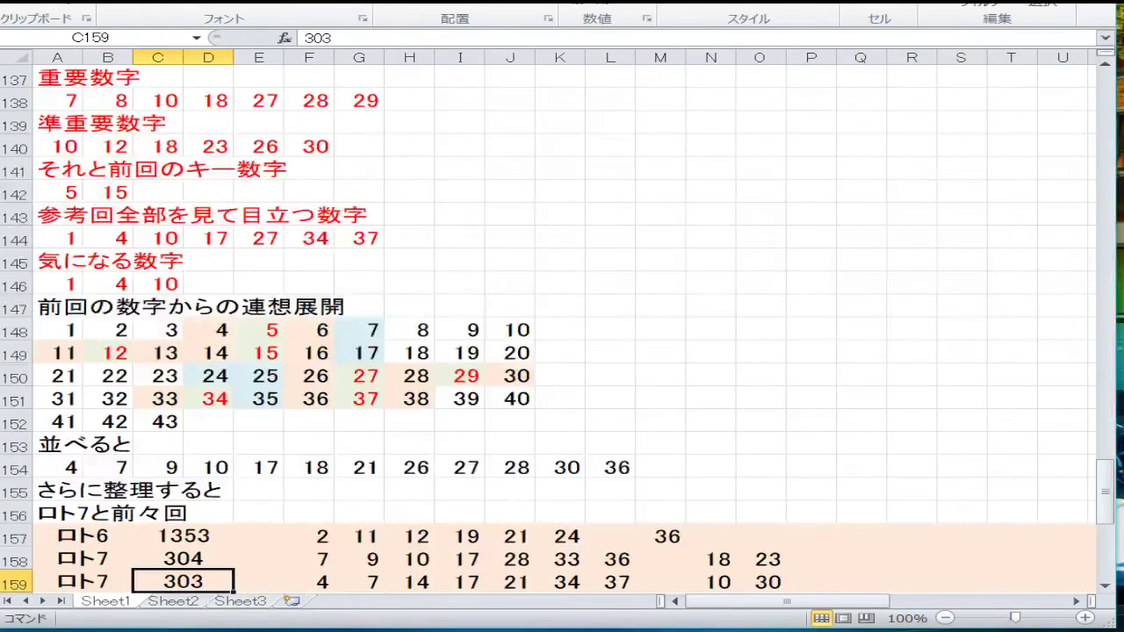
{"action": "scroll", "coordinate": [481, 304], "scroll_direction": "up", "scroll_amount": 10}
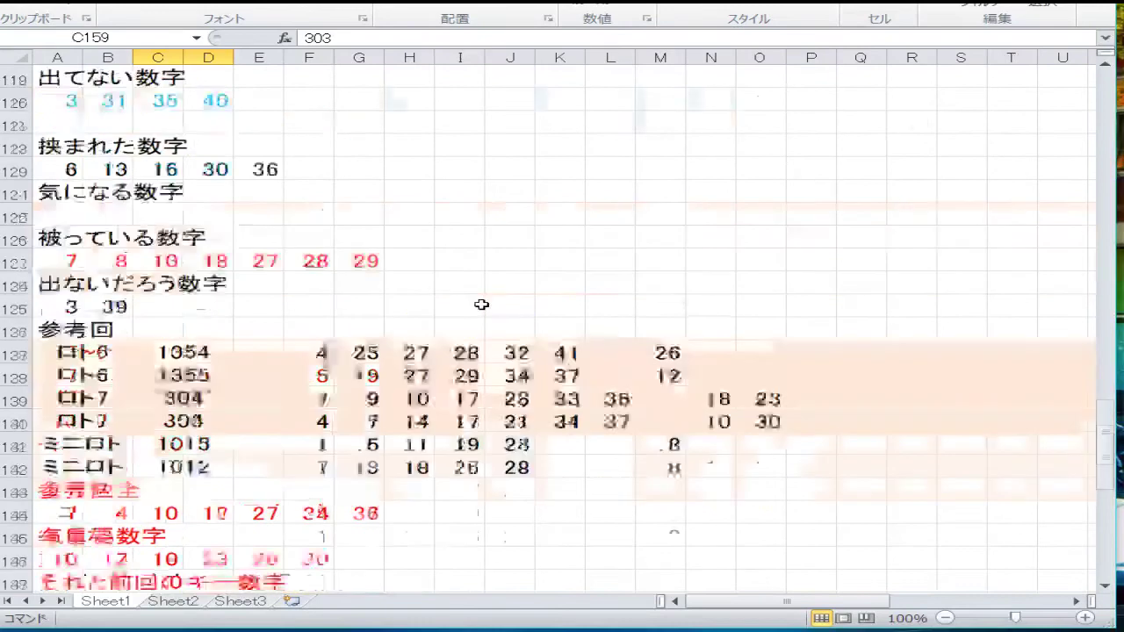
{"action": "scroll", "coordinate": [481, 305], "scroll_direction": "down", "scroll_amount": 5}
{"action": "scroll", "coordinate": [439, 301], "scroll_direction": "up", "scroll_amount": 20}
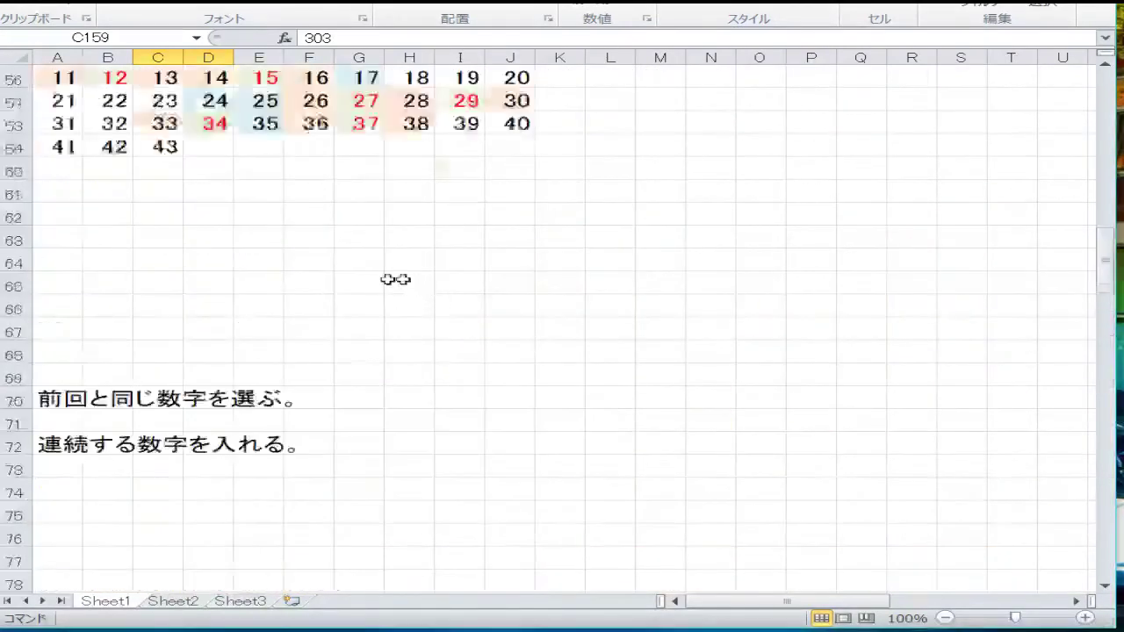
{"action": "left_click_drag", "start_coordinate": [11, 400], "coordinate": [11, 492]}
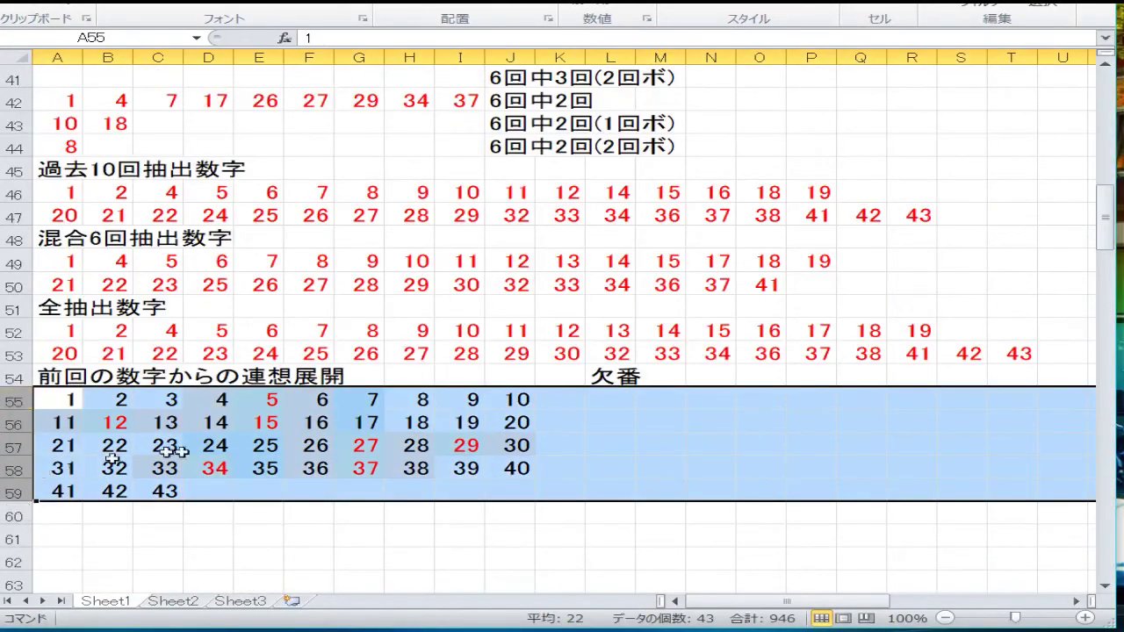
{"action": "right_click", "coordinate": [180, 452]}
{"action": "left_click", "coordinate": [87, 238]}
{"action": "scroll", "coordinate": [272, 369], "scroll_direction": "down", "scroll_amount": 20}
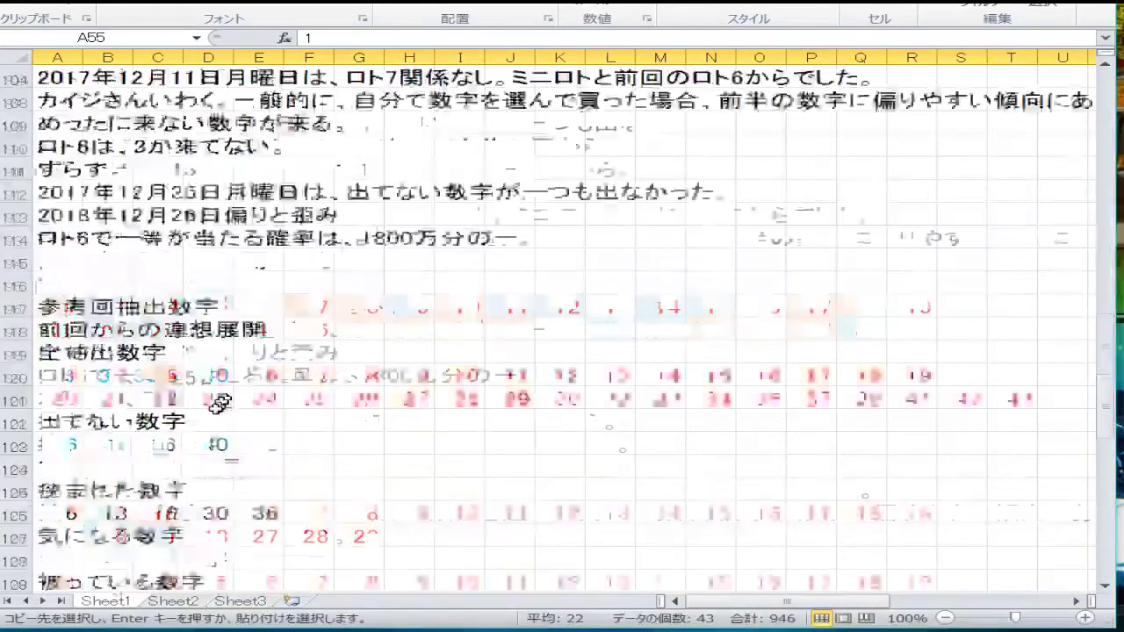
Step: Replace the first four numbers of the 並べると list in row 154 with 1, 4, 7 and 8 in A154 to D154
{"action": "scroll", "coordinate": [182, 403], "scroll_direction": "down", "scroll_amount": 8}
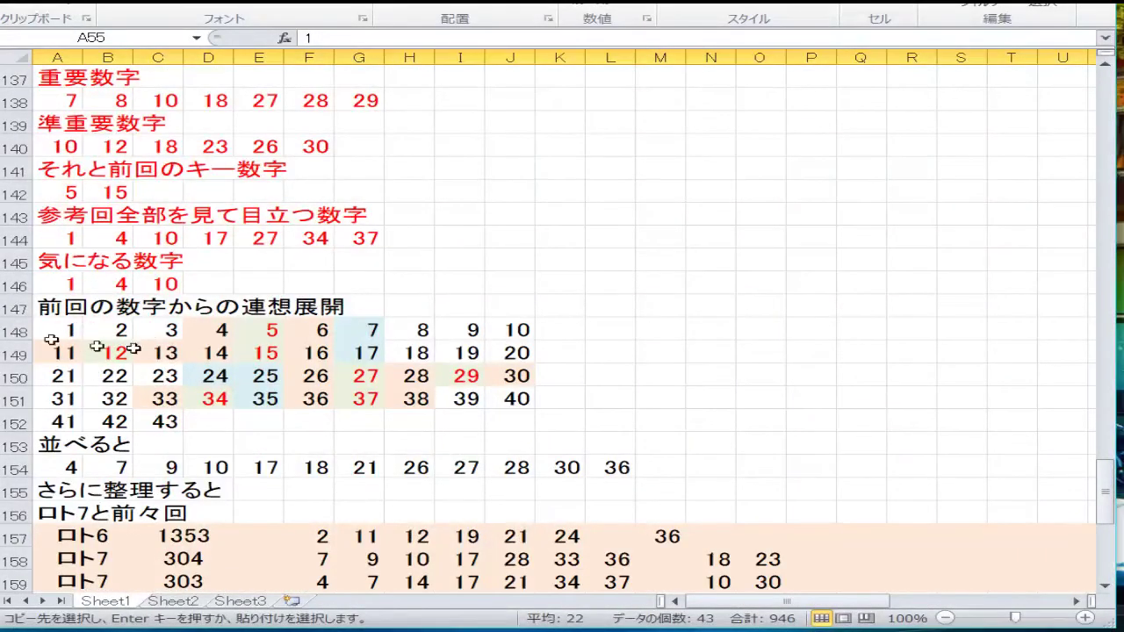
{"action": "left_click", "coordinate": [202, 353]}
{"action": "scroll", "coordinate": [155, 396], "scroll_direction": "down", "scroll_amount": 2}
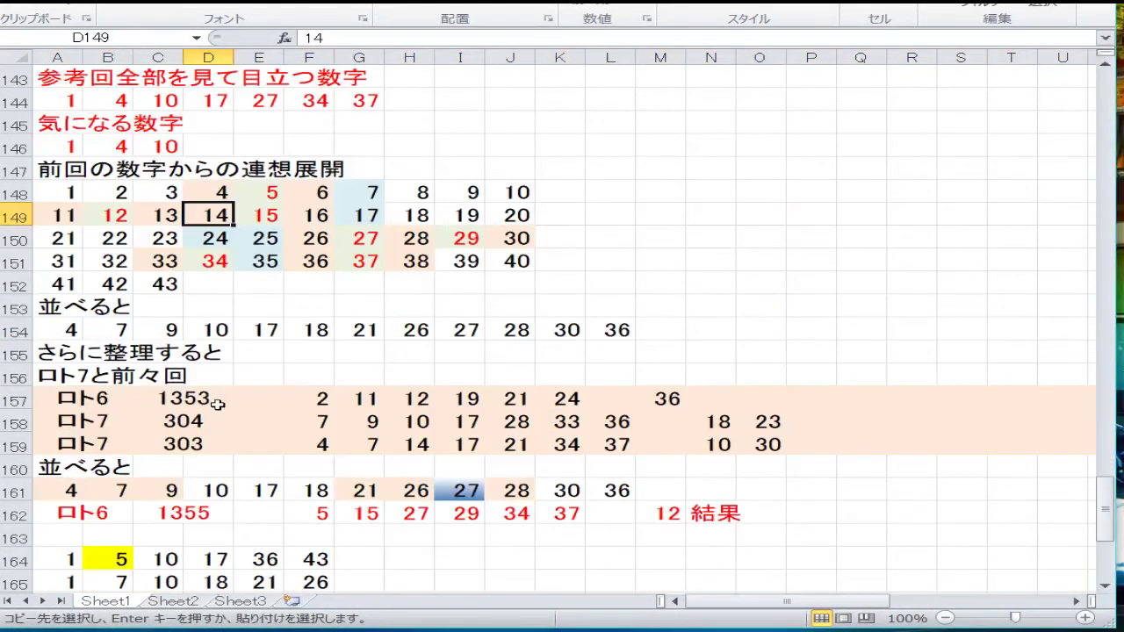
{"action": "left_click", "coordinate": [76, 335]}
{"action": "scroll", "coordinate": [251, 351], "scroll_direction": "up", "scroll_amount": 3}
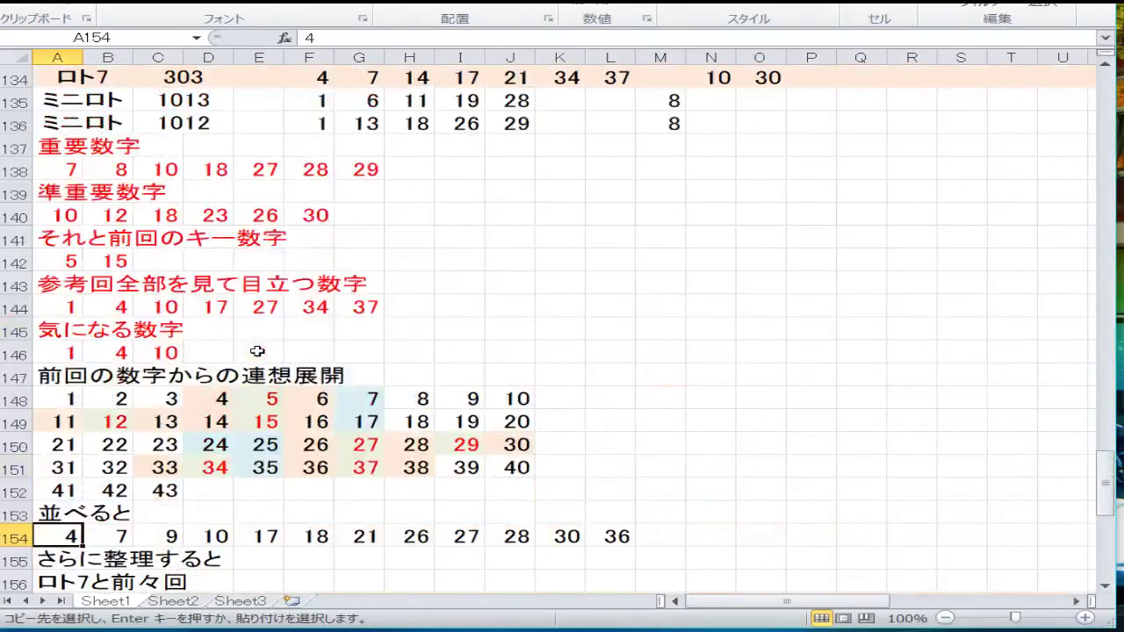
{"action": "type", "text": "1"}
{"action": "key", "text": "Tab"}
{"action": "type", "text": "4"}
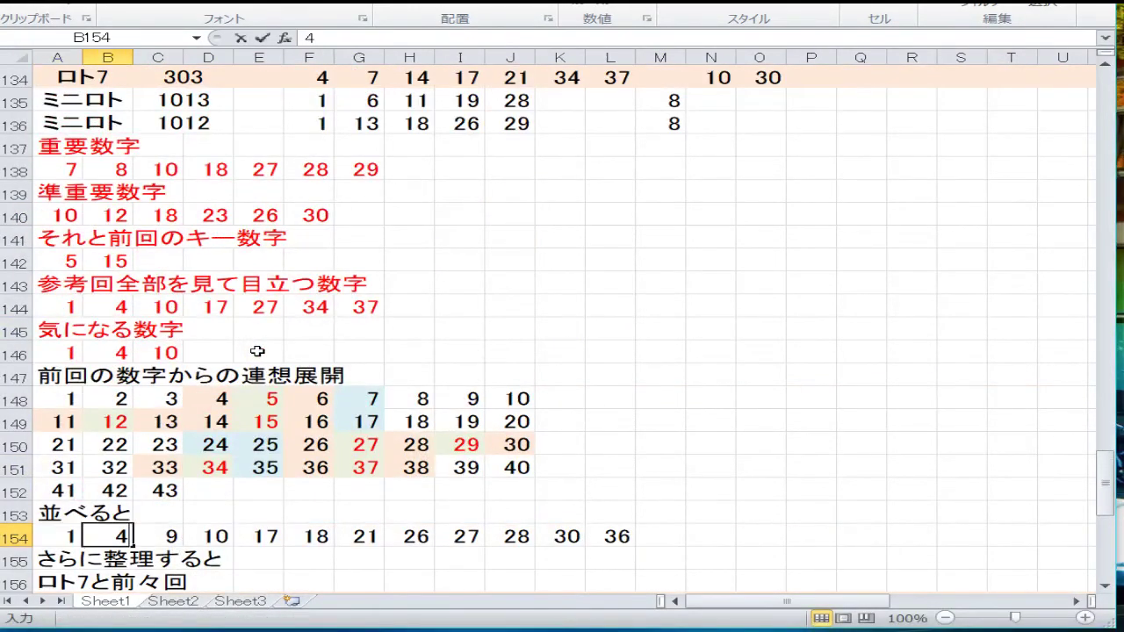
{"action": "key", "text": "Tab"}
{"action": "type", "text": "7"}
{"action": "key", "text": "Tab"}
{"action": "type", "text": "8"}
{"action": "key", "text": "Tab"}
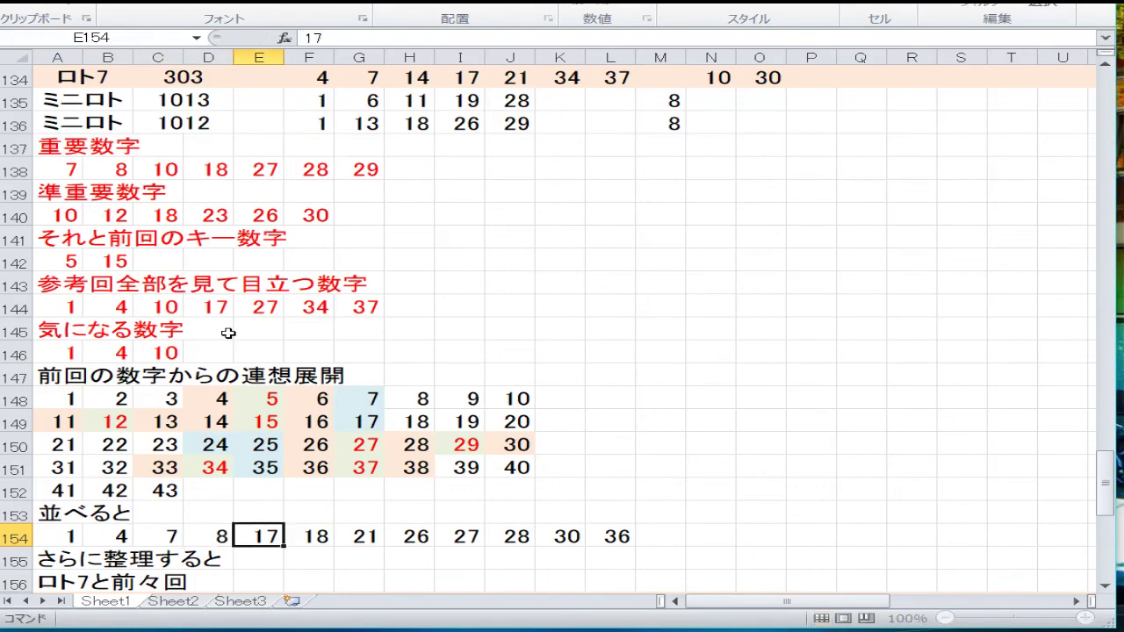
Step: Enter 10, 12, 17 and 18 in E154 to H154 of the 並べると list
{"action": "type", "text": "10"}
{"action": "key", "text": "Tab"}
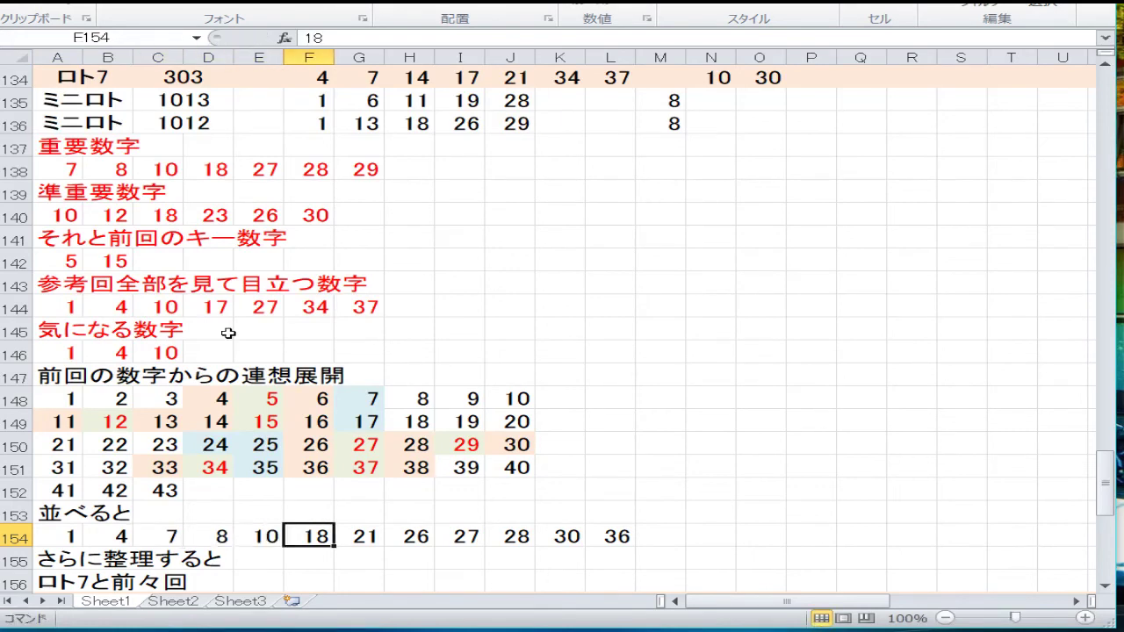
{"action": "type", "text": "12"}
{"action": "key", "text": "Tab"}
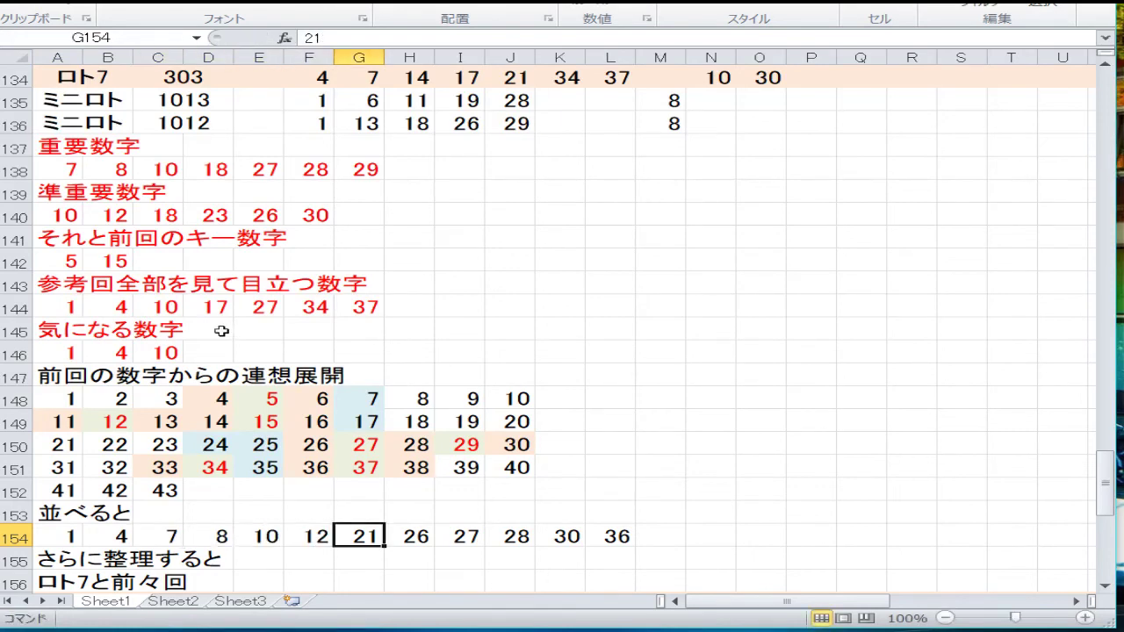
{"action": "type", "text": "1"}
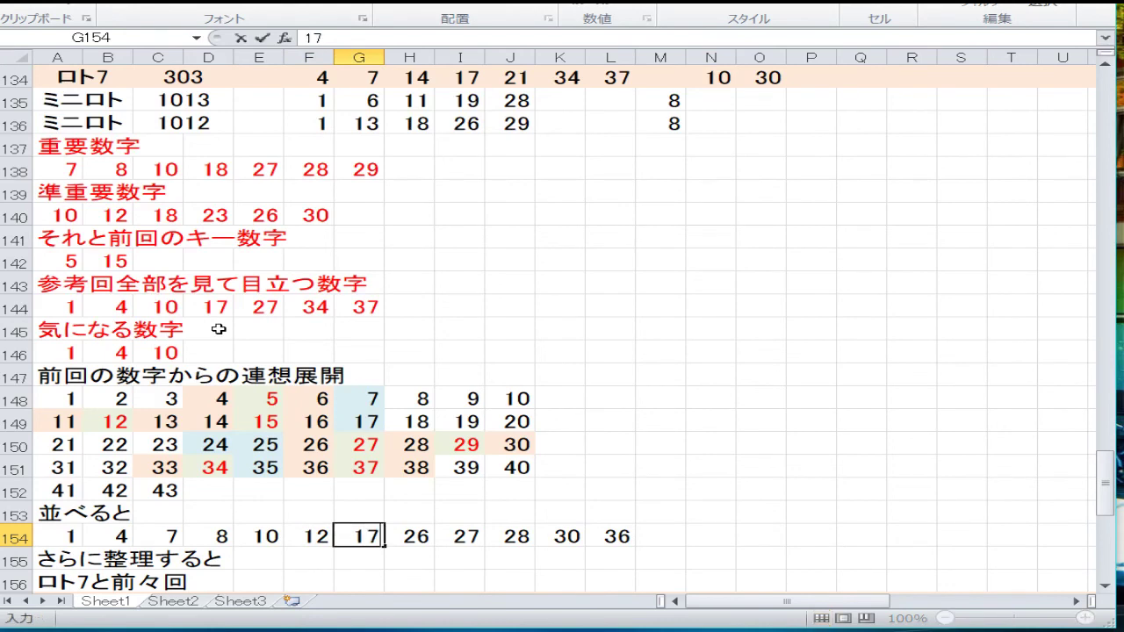
{"action": "type", "text": "7"}
{"action": "key", "text": "Tab"}
{"action": "type", "text": "18"}
{"action": "key", "text": "Tab"}
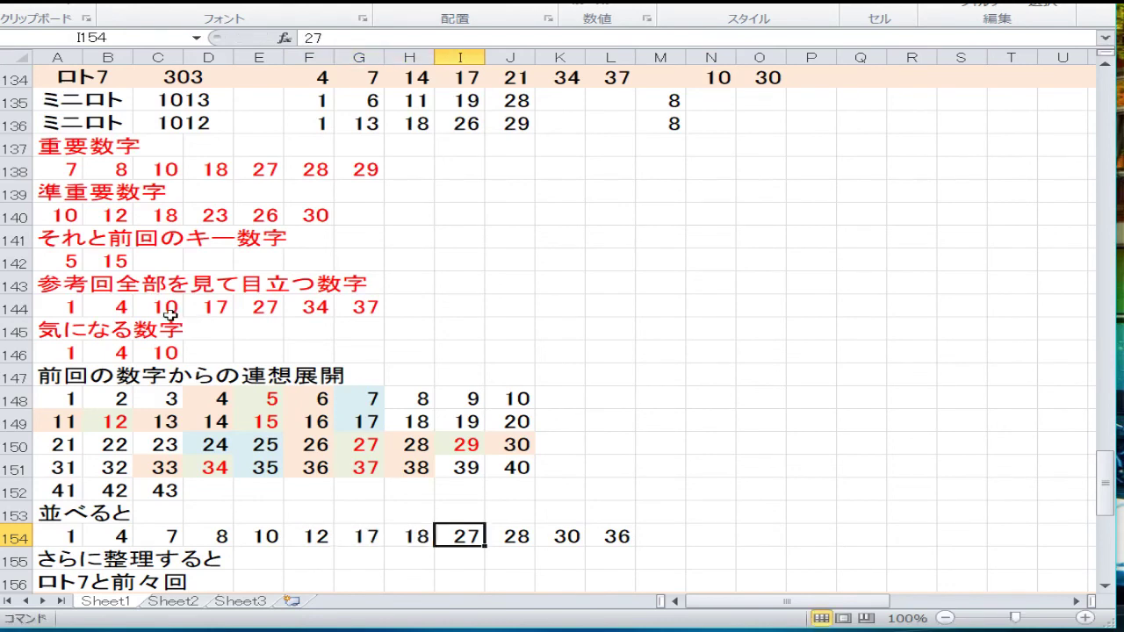
Step: Enter 23, 26 and 27 in I154 to K154 of the 並べると list
{"action": "type", "text": "2"}
{"action": "key", "text": "Tab"}
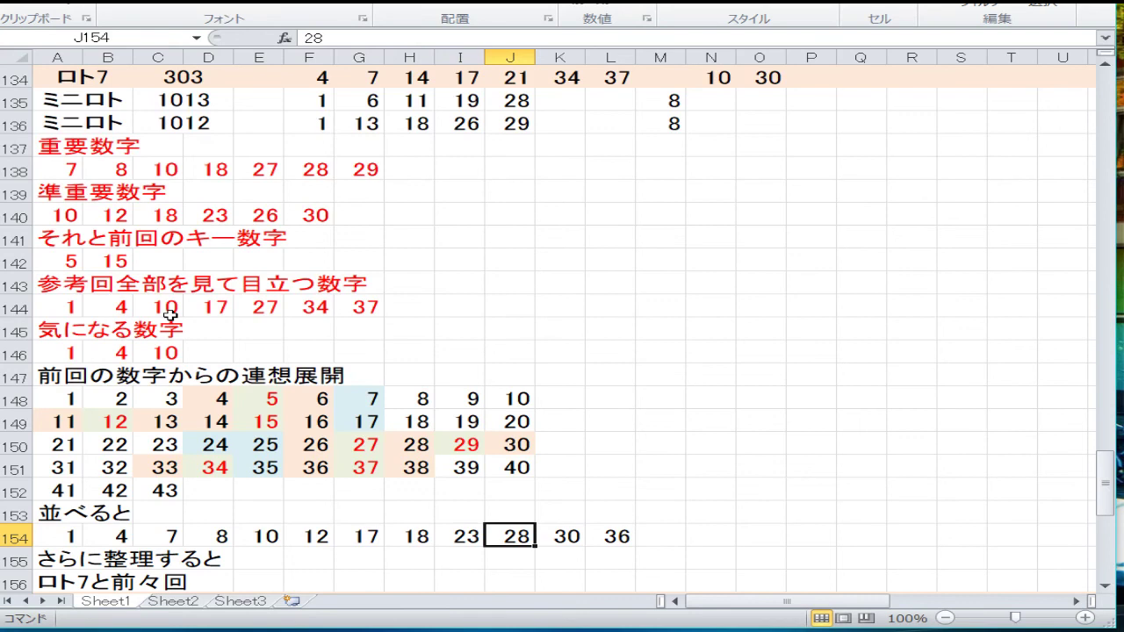
{"action": "type", "text": "26"}
{"action": "key", "text": "Tab"}
{"action": "type", "text": "27"}
{"action": "key", "text": "Tab"}
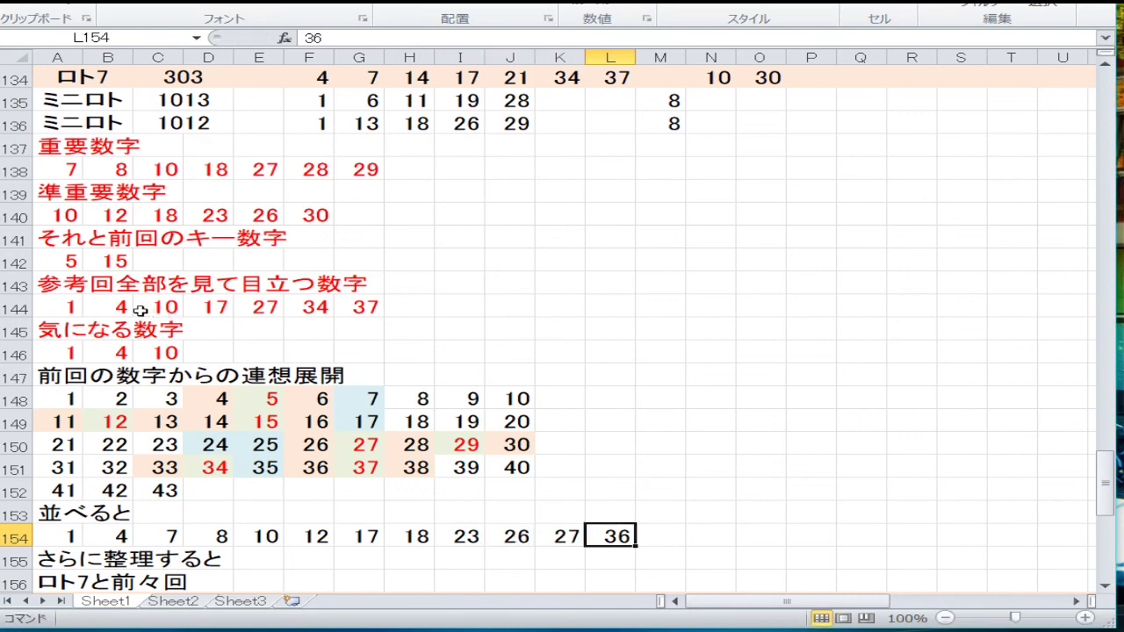
Step: Complete the 並べると list with 28, 29, 30, 34 and 37 in L154 to P154
{"action": "type", "text": "38"}
{"action": "key", "text": "Tab"}
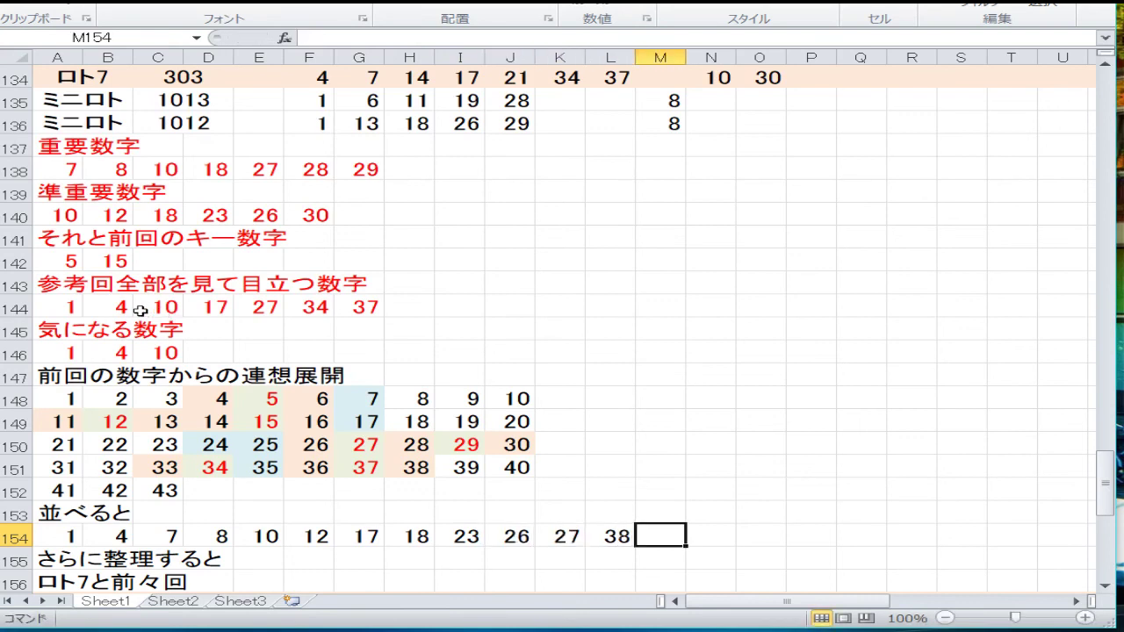
{"action": "key", "text": "shift+Tab"}
{"action": "type", "text": "28"}
{"action": "key", "text": "Tab"}
{"action": "type", "text": "29"}
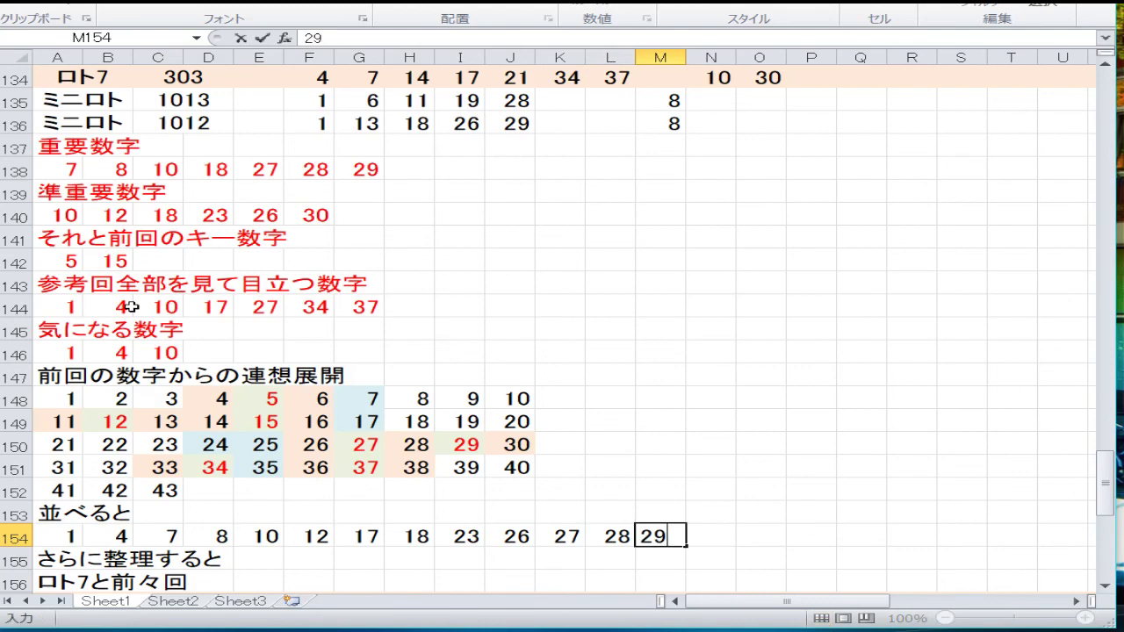
{"action": "key", "text": "Tab"}
{"action": "type", "text": "30"}
{"action": "key", "text": "Tab"}
{"action": "type", "text": "34"}
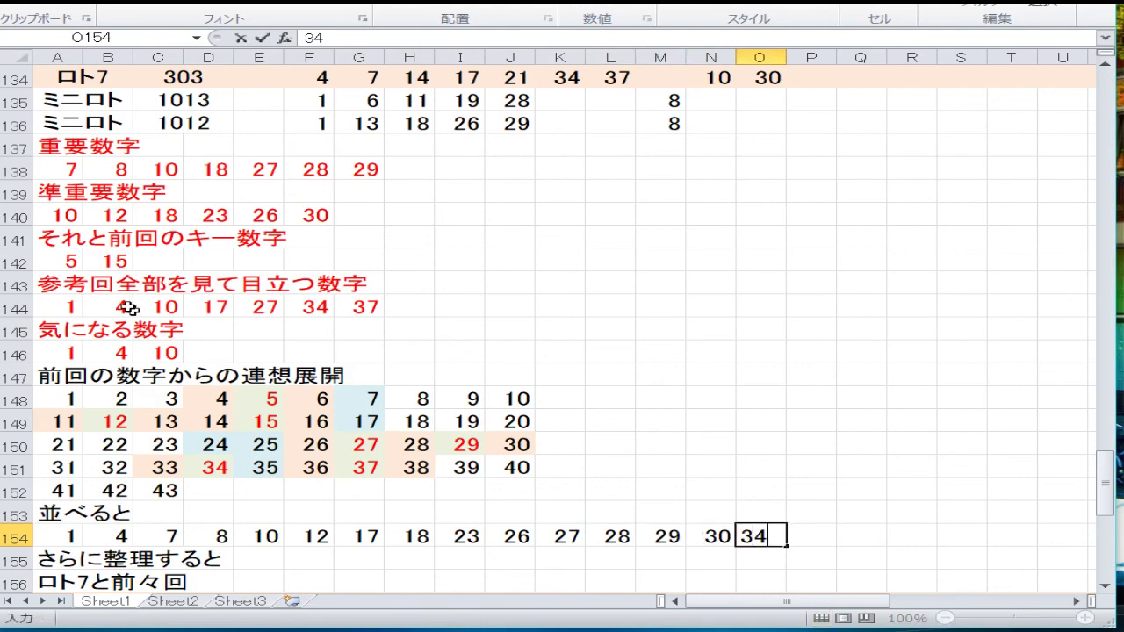
{"action": "key", "text": "Tab"}
{"action": "type", "text": "37"}
{"action": "key", "text": "Return"}
Step: Delete the entire rows 157 to 159 holding the old reference draws under ロト7と前々回
{"action": "key", "text": "Return"}
{"action": "key", "text": "Down"}
{"action": "key", "text": "Down"}
{"action": "key", "text": "Down"}
{"action": "key", "text": "Down"}
{"action": "key", "text": "Down"}
{"action": "key", "text": "Down"}
{"action": "key", "text": "Down"}
{"action": "key", "text": "Down"}
{"action": "key", "text": "Down"}
{"action": "key", "text": "Down"}
{"action": "key", "text": "Down"}
{"action": "key", "text": "Down"}
{"action": "key", "text": "Down"}
{"action": "key", "text": "Down"}
{"action": "key", "text": "Down"}
{"action": "key", "text": "Down"}
{"action": "key", "text": "Down"}
{"action": "key", "text": "Down"}
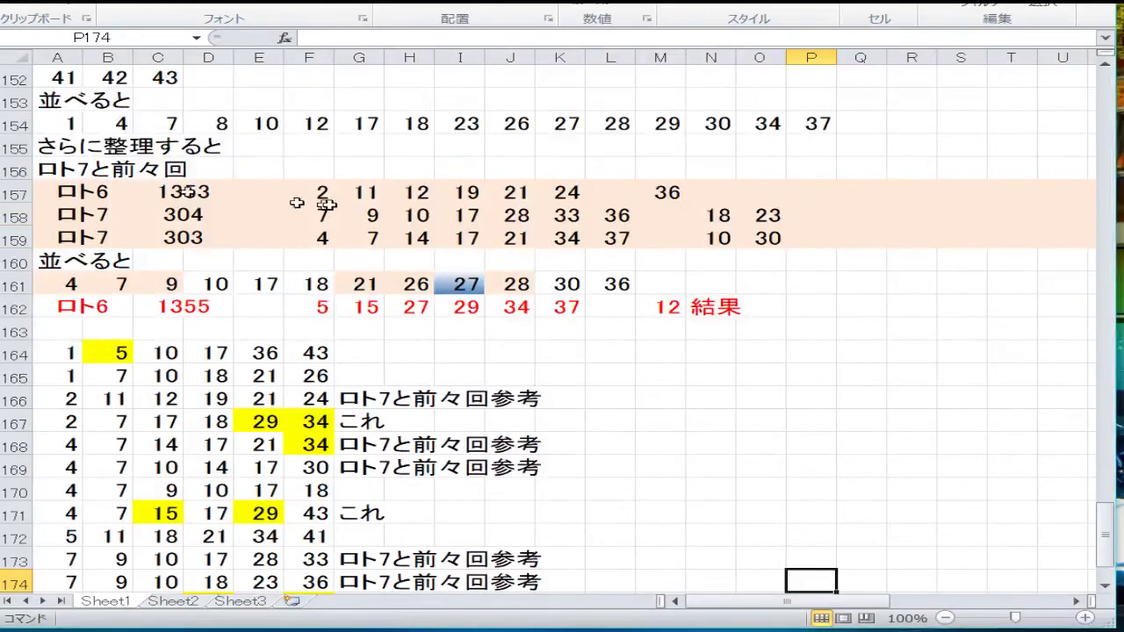
{"action": "scroll", "coordinate": [323, 208], "scroll_direction": "up", "scroll_amount": 4}
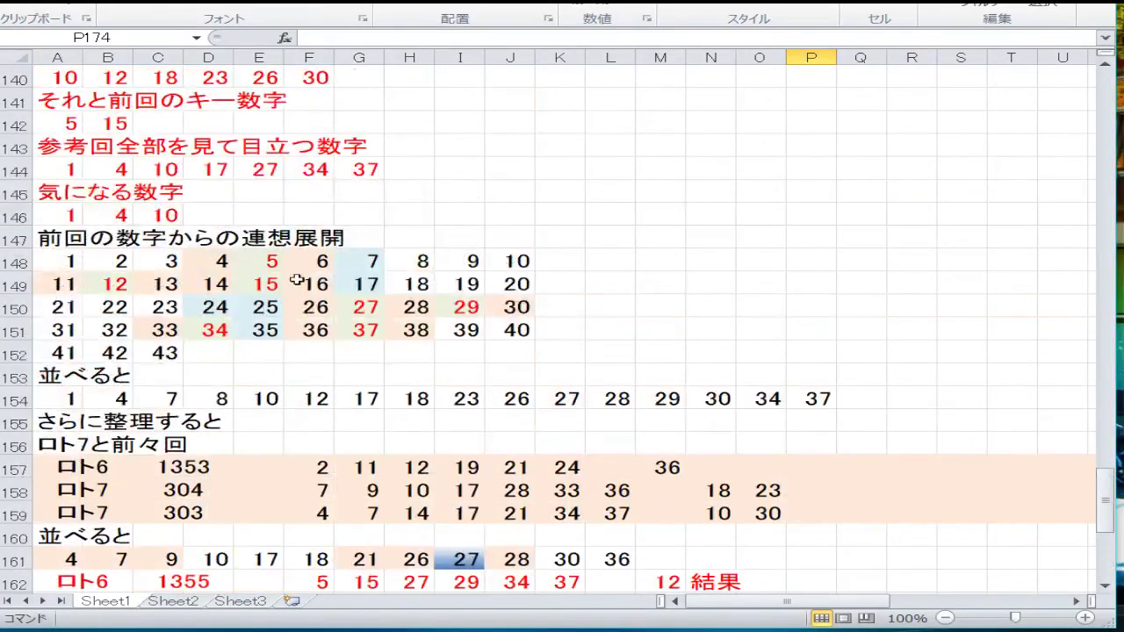
{"action": "scroll", "coordinate": [301, 277], "scroll_direction": "down", "scroll_amount": 2}
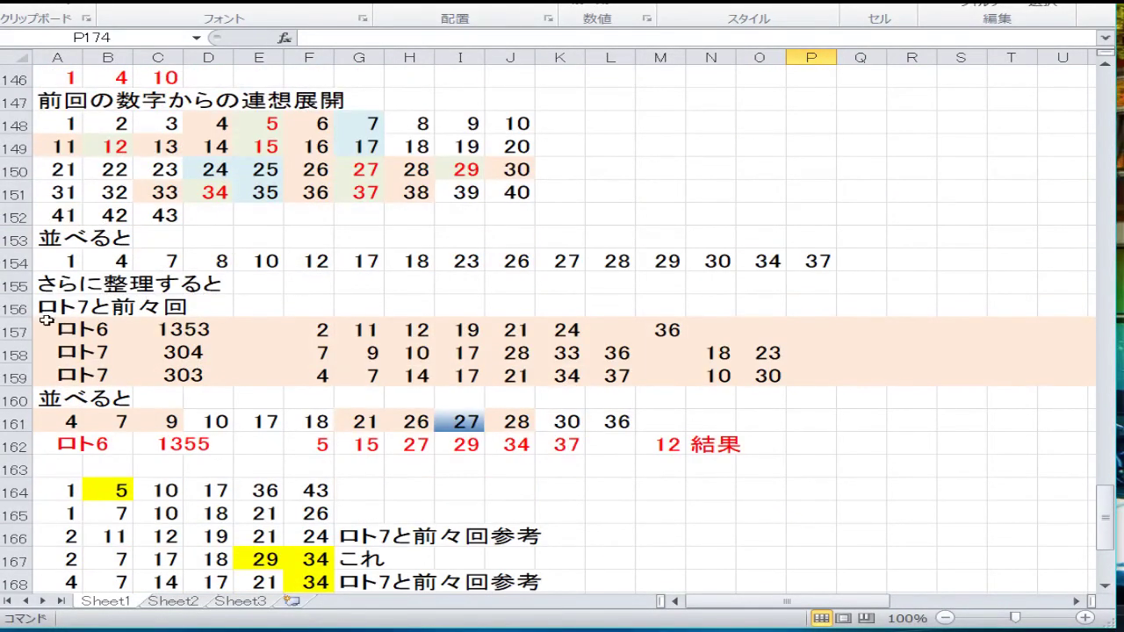
{"action": "left_click_drag", "start_coordinate": [16, 329], "coordinate": [16, 376]}
{"action": "right_click", "coordinate": [13, 351]}
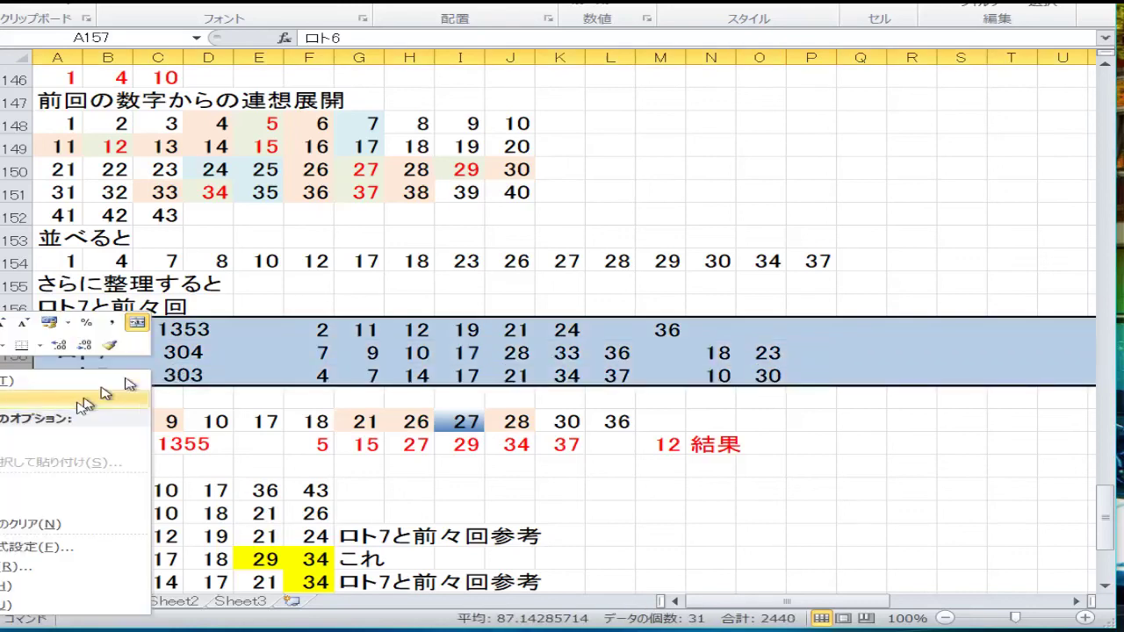
{"action": "left_click", "coordinate": [44, 485]}
{"action": "left_click", "coordinate": [200, 400]}
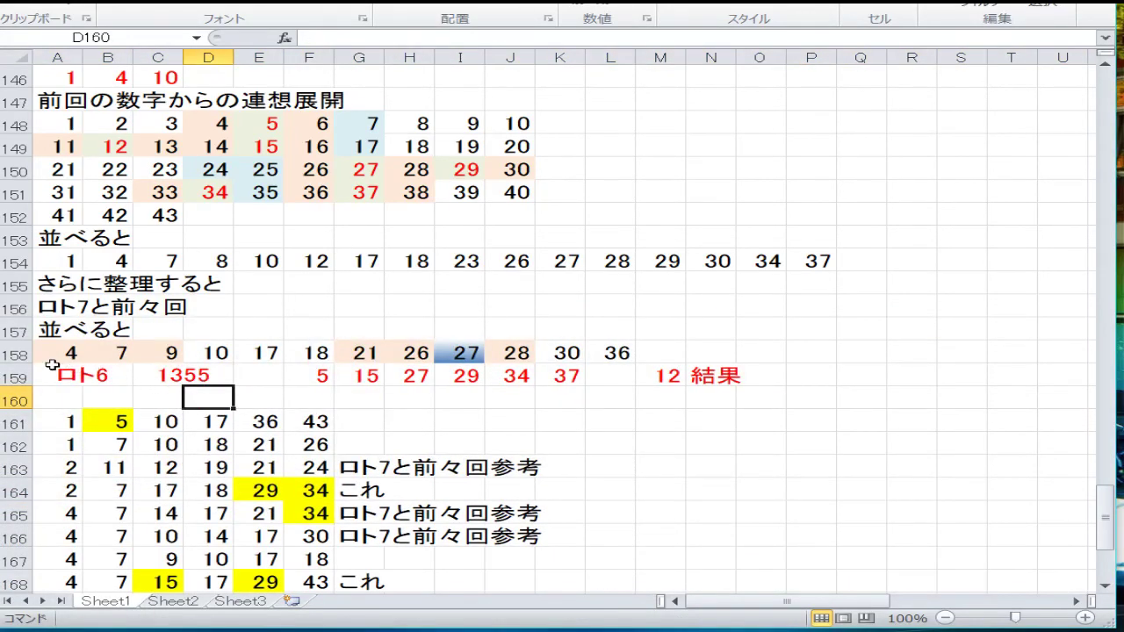
Step: Delete the entire rows 158 to 178 with the old sorted list, result and combinations below the second 並べると
{"action": "left_click_drag", "start_coordinate": [16, 355], "coordinate": [15, 575]}
{"action": "right_click", "coordinate": [436, 419]}
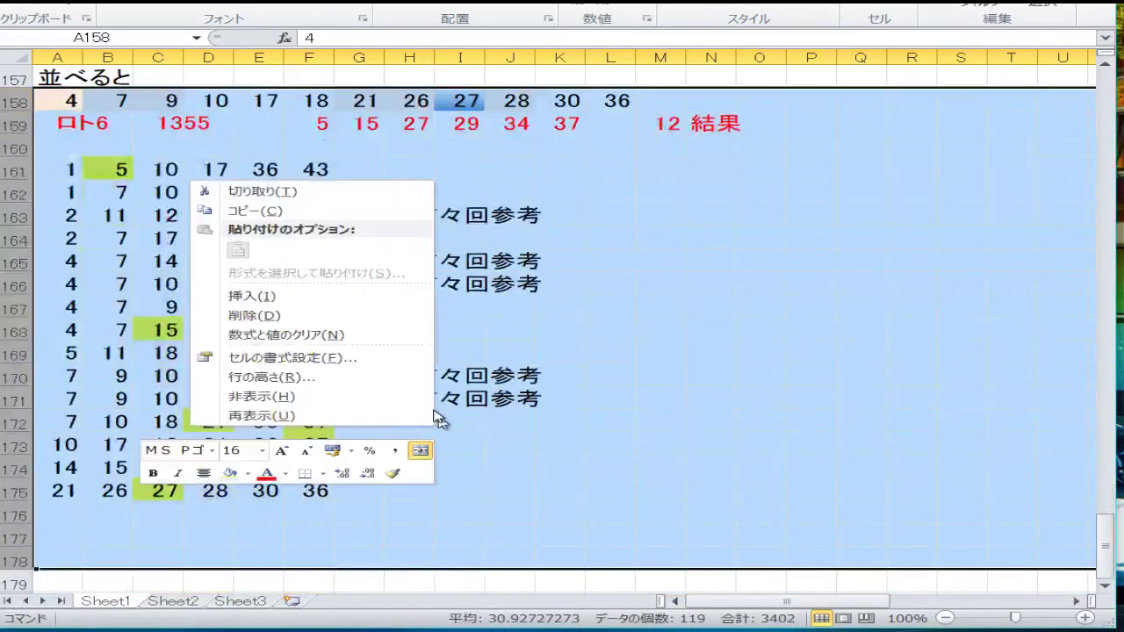
{"action": "left_click", "coordinate": [357, 318]}
{"action": "left_click", "coordinate": [358, 329]}
Step: Copy the entire rows 131 to 134 of the 参考回 list and insert them at row 157 under ロト7と前々回
{"action": "scroll", "coordinate": [356, 323], "scroll_direction": "up", "scroll_amount": 4}
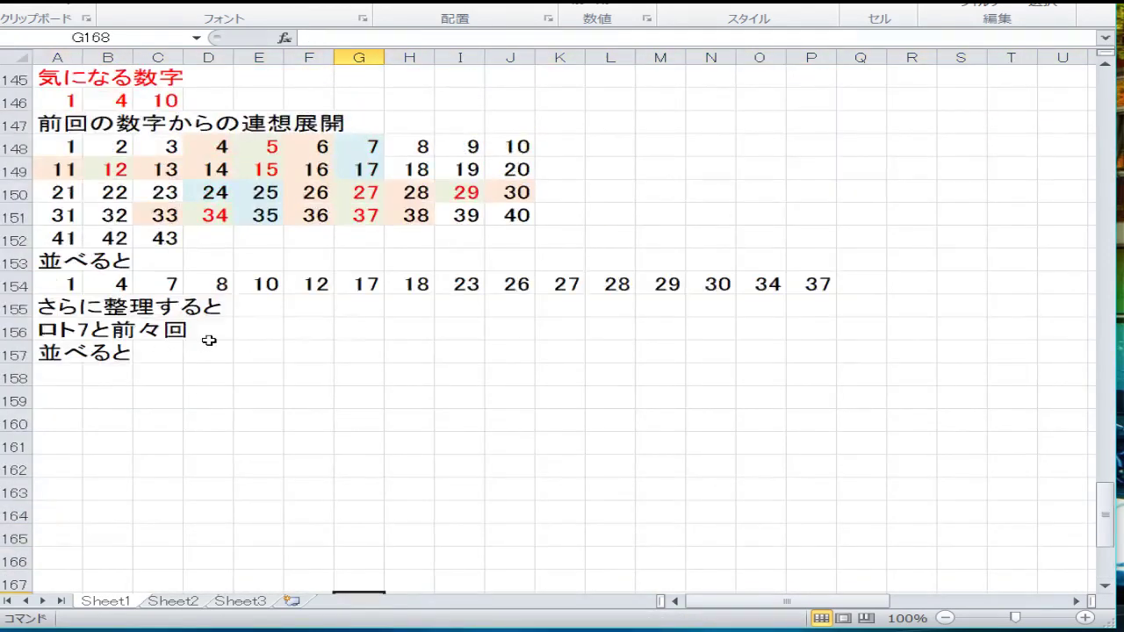
{"action": "scroll", "coordinate": [209, 341], "scroll_direction": "up", "scroll_amount": 6}
{"action": "scroll", "coordinate": [212, 340], "scroll_direction": "up", "scroll_amount": 1}
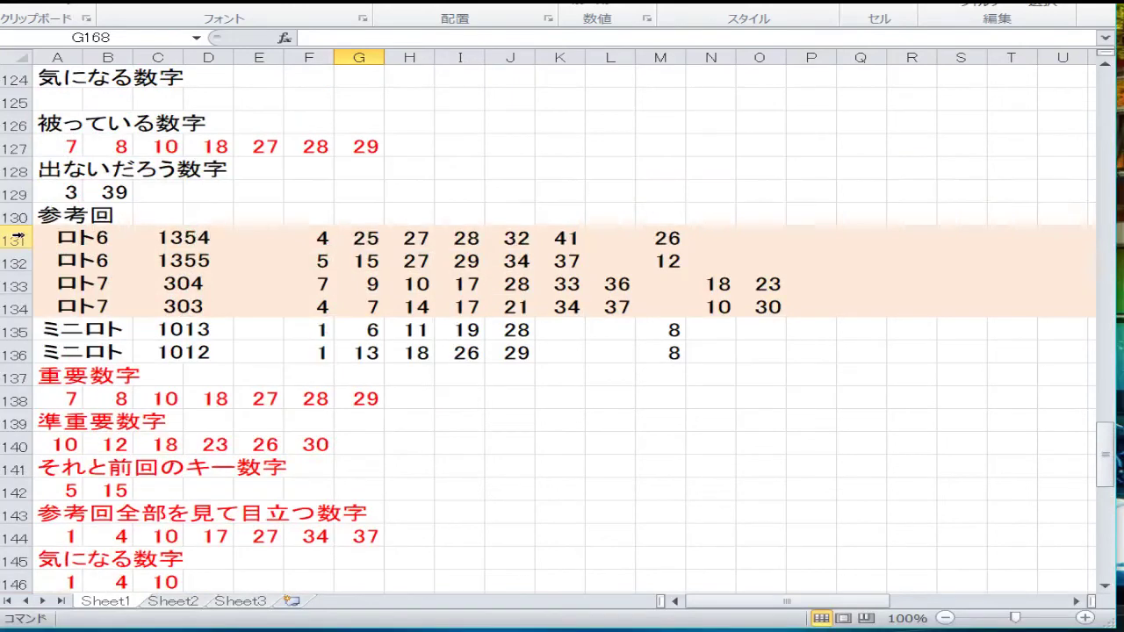
{"action": "left_click_drag", "start_coordinate": [16, 238], "coordinate": [16, 303]}
{"action": "right_click", "coordinate": [18, 283]}
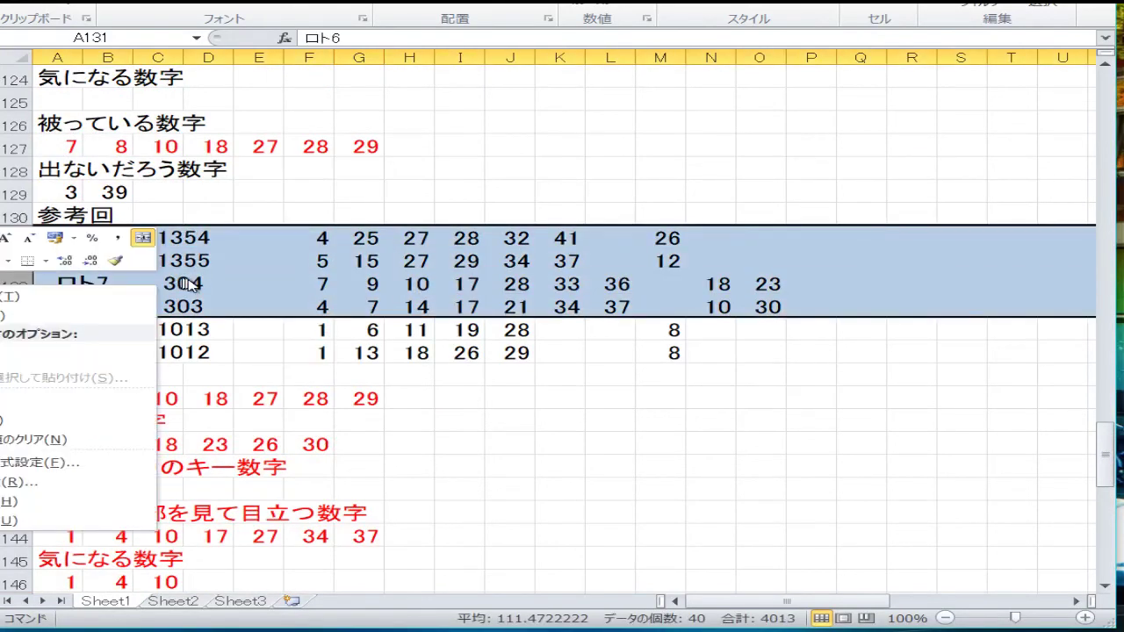
{"action": "left_click", "coordinate": [137, 315]}
{"action": "scroll", "coordinate": [161, 333], "scroll_direction": "down", "scroll_amount": 8}
{"action": "left_click", "coordinate": [18, 283]}
{"action": "right_click", "coordinate": [18, 283]}
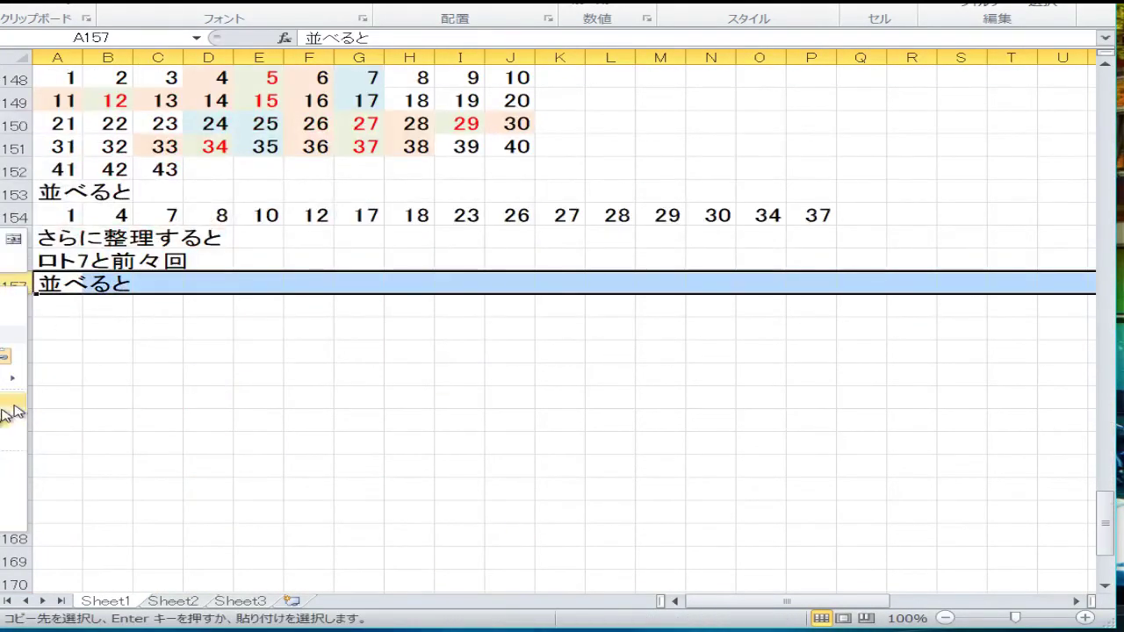
{"action": "left_click", "coordinate": [13, 403]}
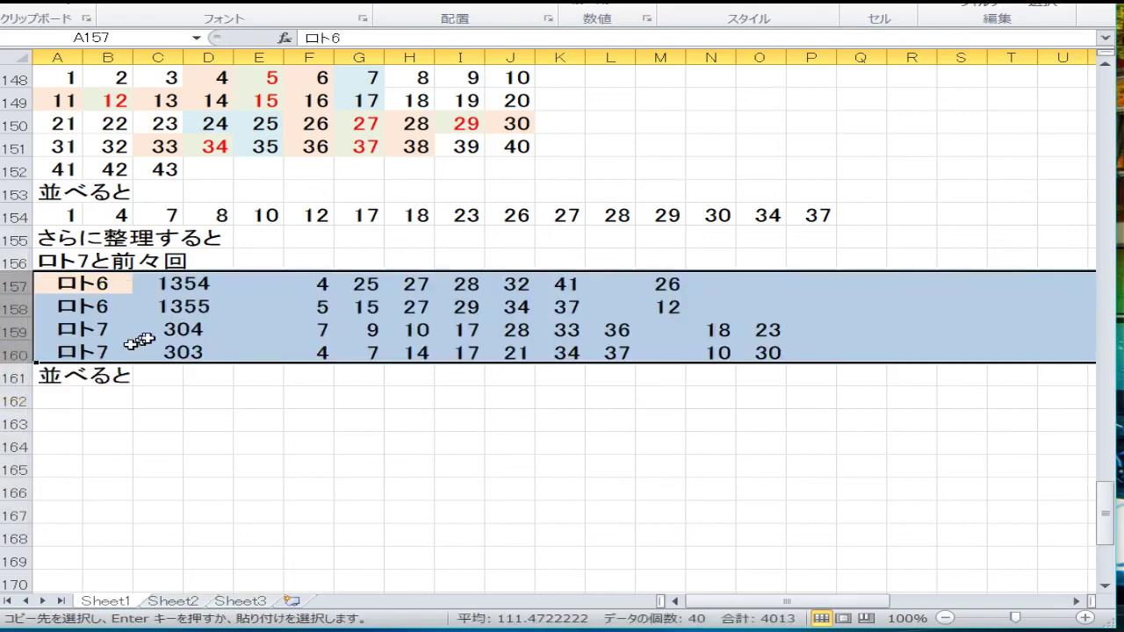
{"action": "left_click", "coordinate": [145, 334]}
Step: Delete the entire row 158 for ロト6 draw 1355 from the ロト7と前々回 list
{"action": "left_click", "coordinate": [16, 307]}
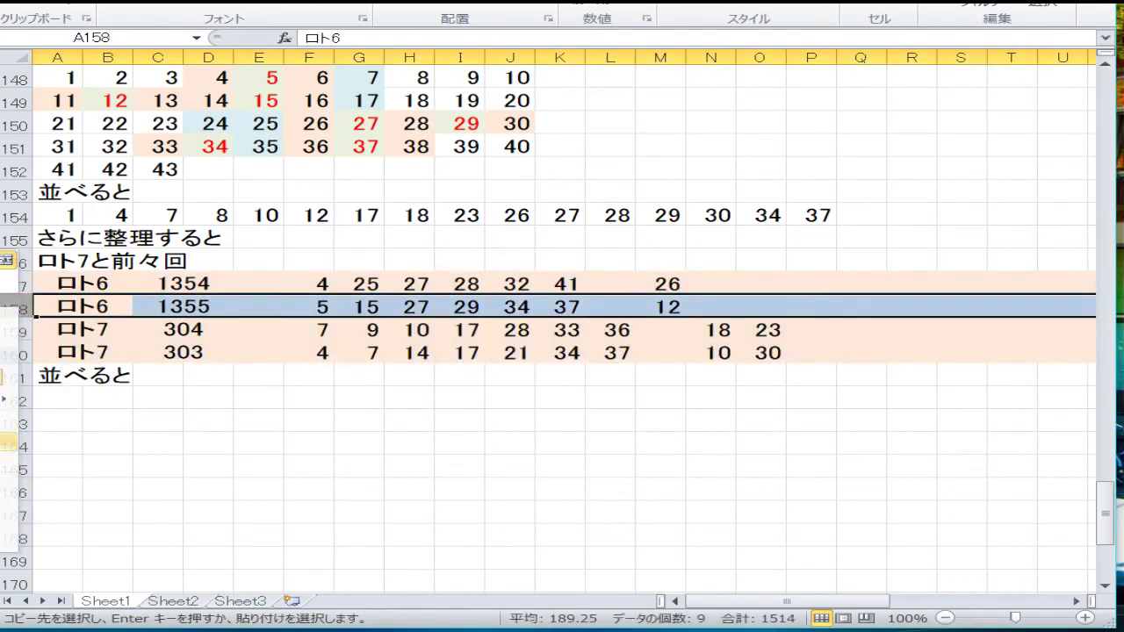
{"action": "key", "text": "ctrl+minus"}
{"action": "left_click", "coordinate": [244, 378]}
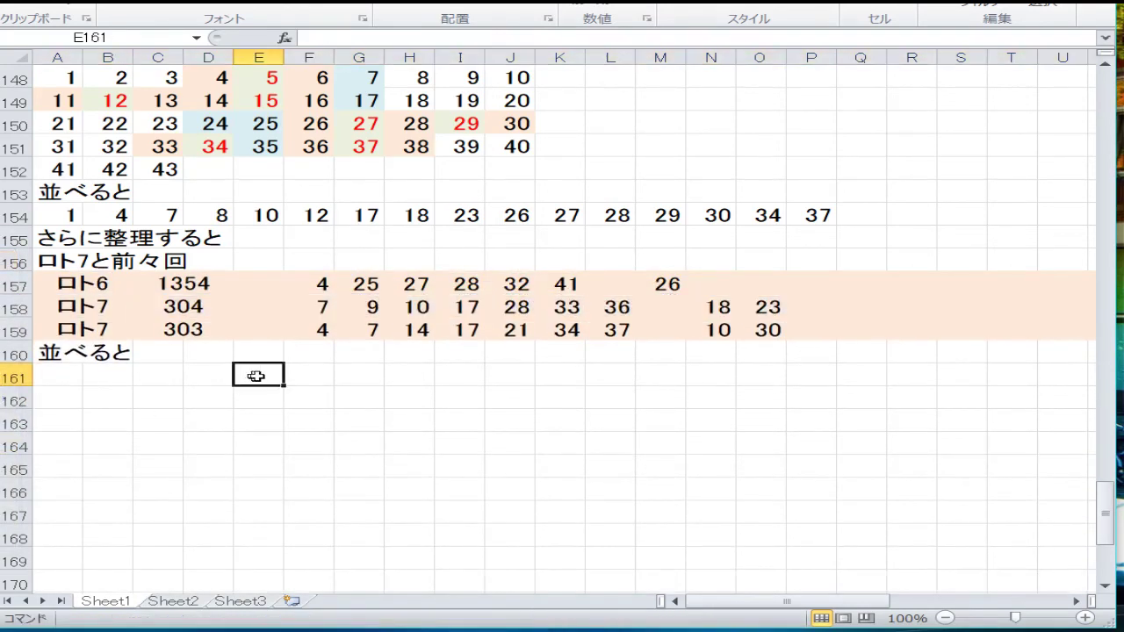
{"action": "left_click", "coordinate": [74, 375]}
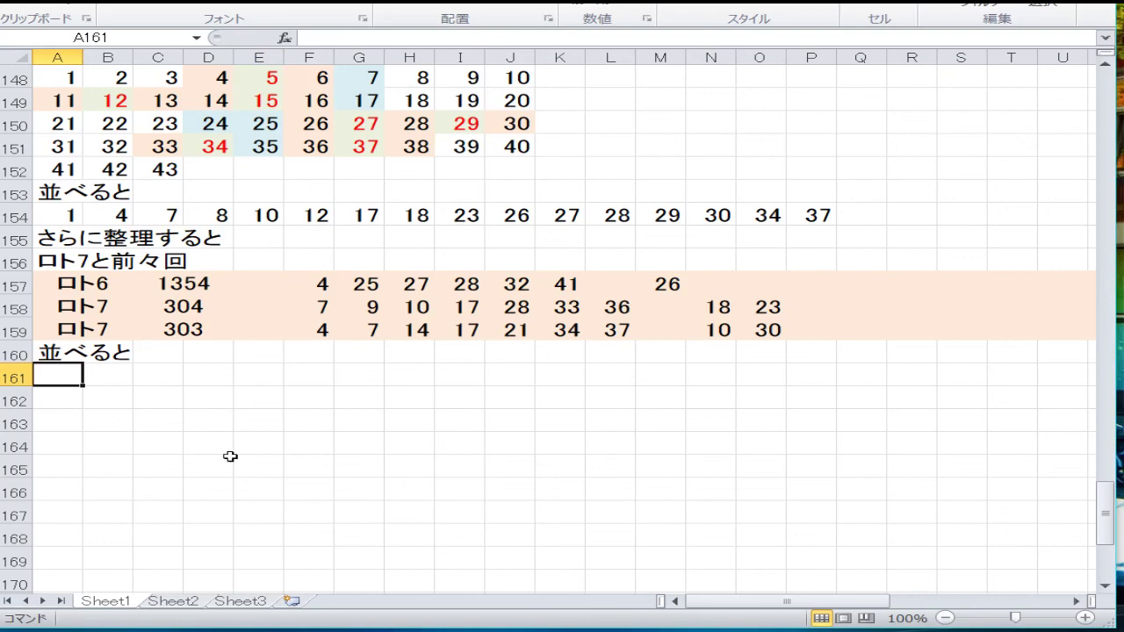
{"action": "key", "text": "Down"}
{"action": "key", "text": "Down"}
{"action": "key", "text": "Down"}
{"action": "key", "text": "Up"}
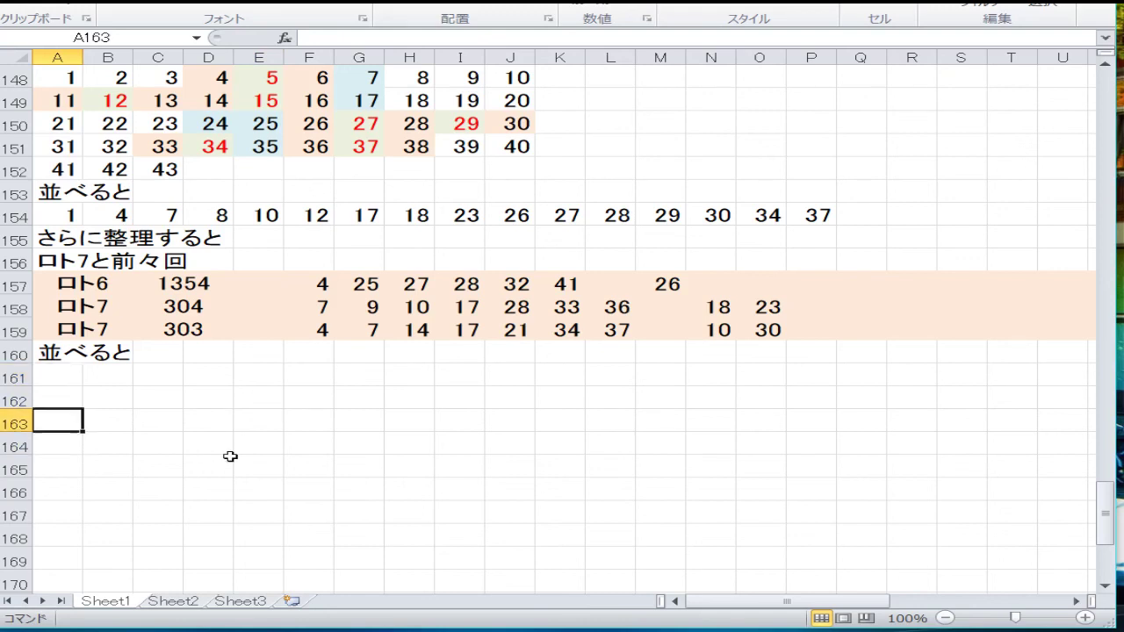
{"action": "key", "text": "Up"}
{"action": "key", "text": "Up"}
{"action": "key", "text": "Up"}
{"action": "key", "text": "Up"}
{"action": "key", "text": "Up"}
{"action": "key", "text": "Up"}
{"action": "key", "text": "Up"}
{"action": "key", "text": "Up"}
{"action": "key", "text": "Up"}
{"action": "key", "text": "Up"}
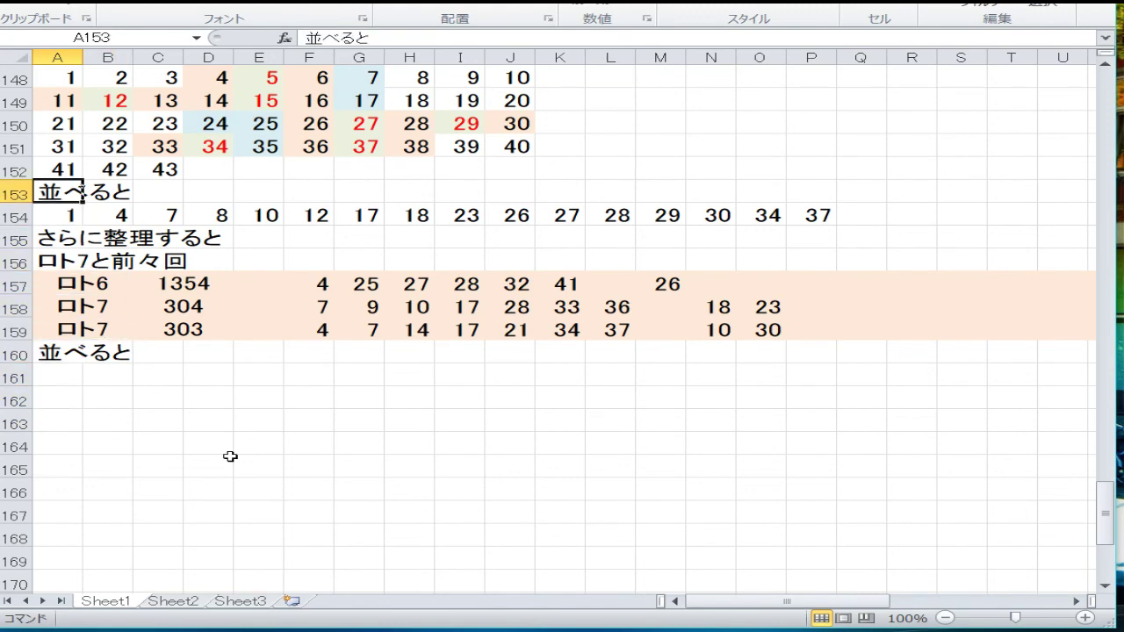
{"action": "key", "text": "Down"}
{"action": "key", "text": "Down"}
{"action": "key", "text": "Down"}
{"action": "key", "text": "Down"}
{"action": "key", "text": "Down"}
{"action": "key", "text": "Down"}
{"action": "key", "text": "Down"}
{"action": "key", "text": "Down"}
{"action": "key", "text": "Down"}
{"action": "key", "text": "Down"}
{"action": "key", "text": "Down"}
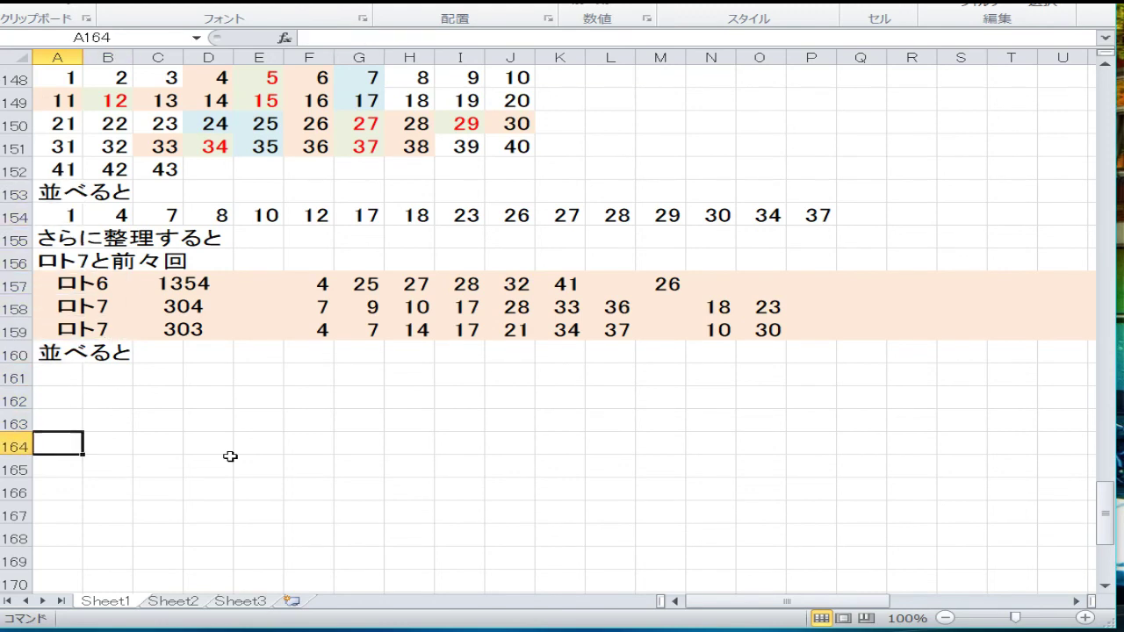
{"action": "key", "text": "Up"}
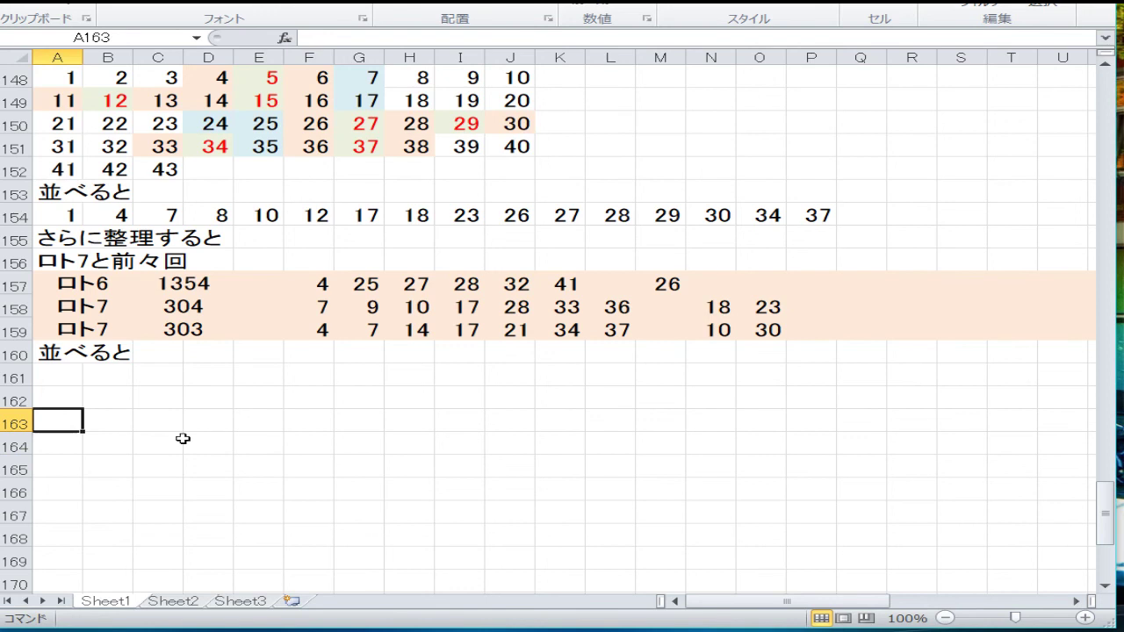